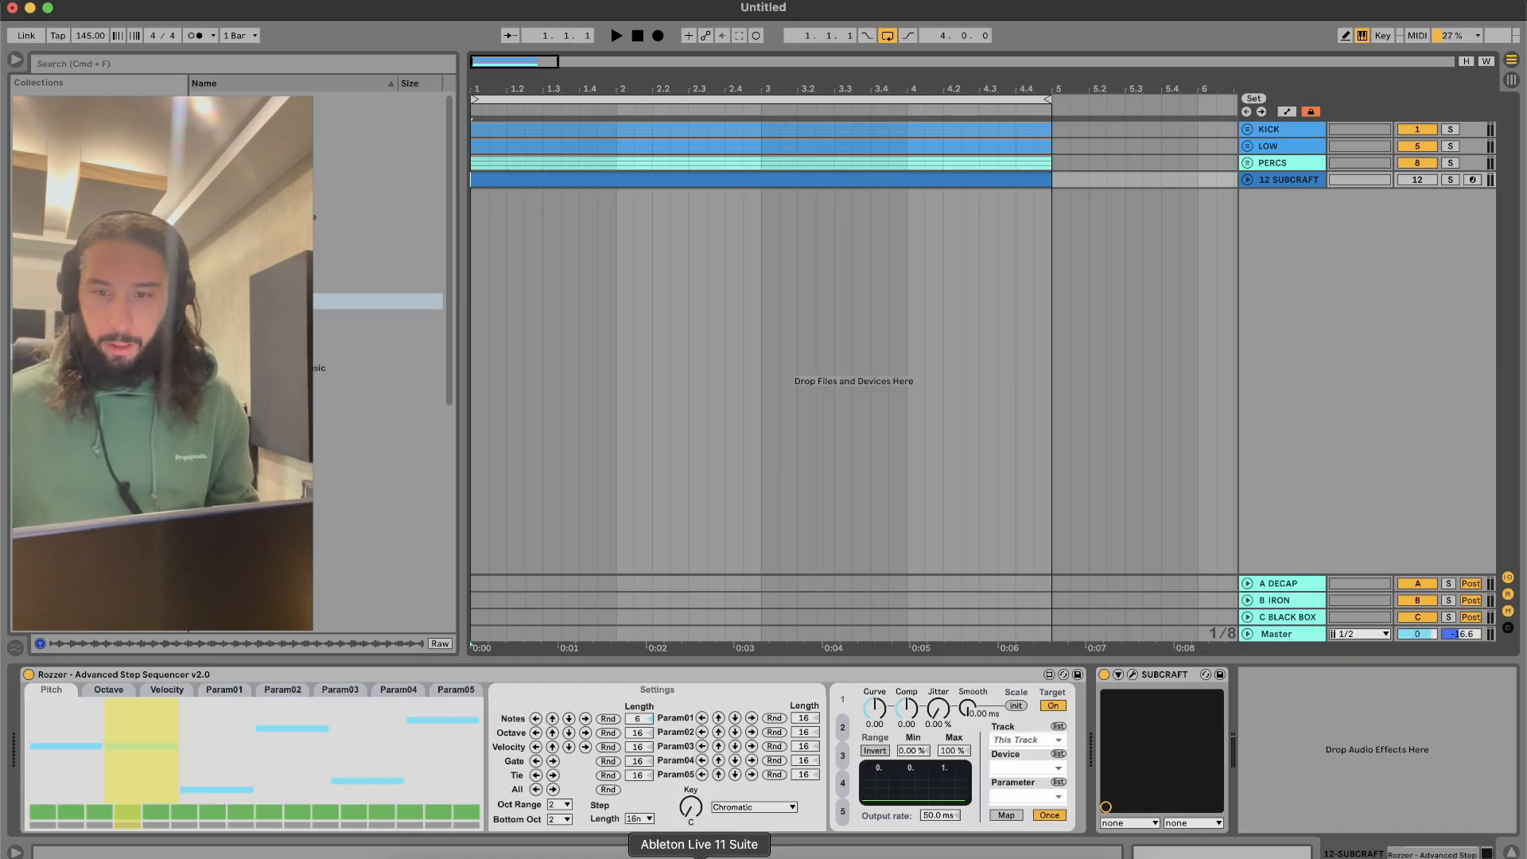
Play back the four-bar loop and unfold the LOW and KICK track groups
key(space)
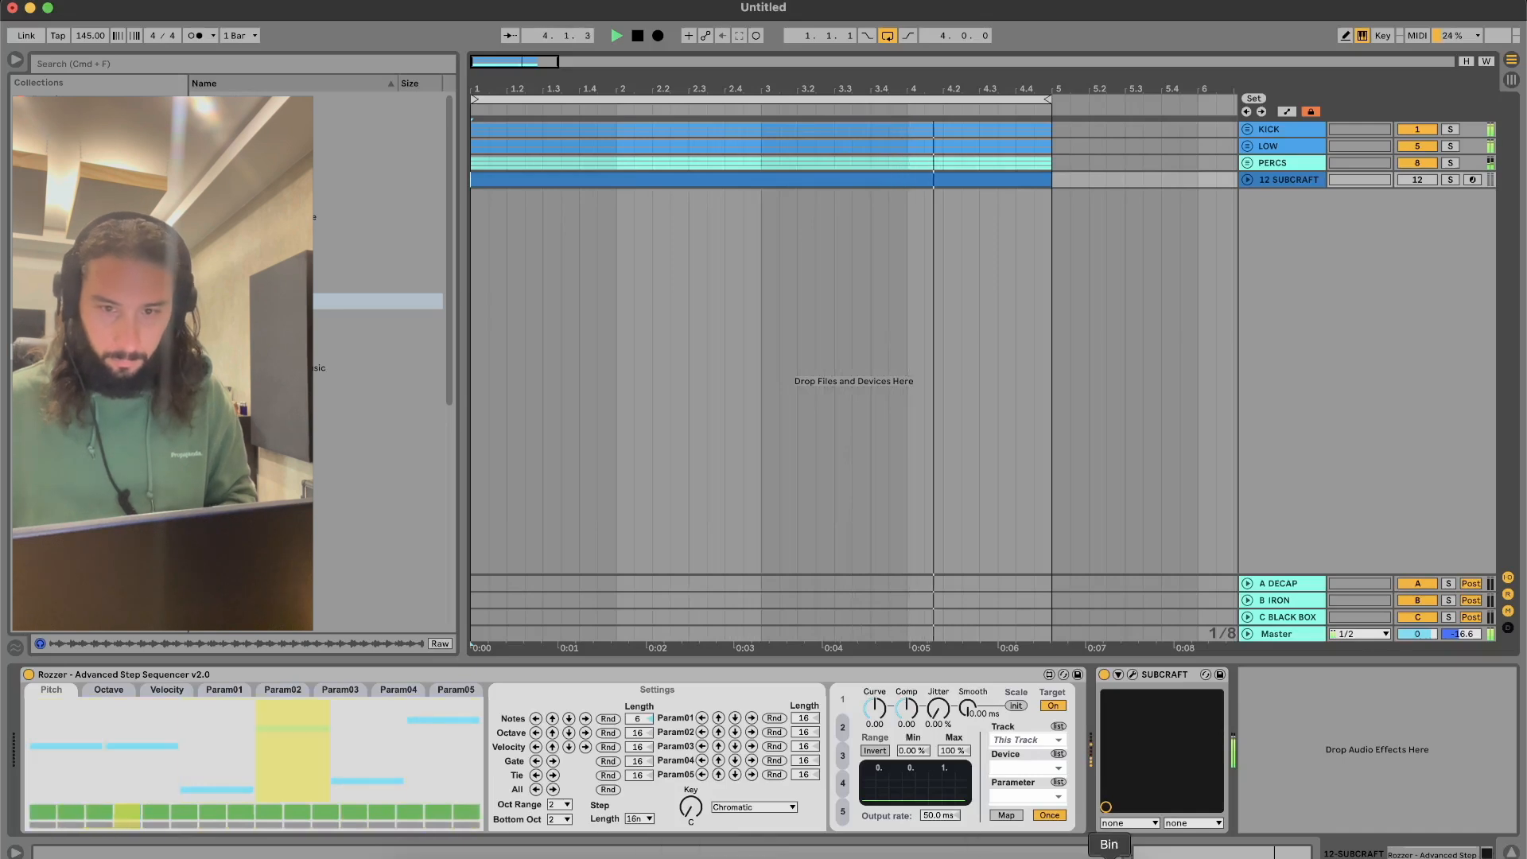
key(space)
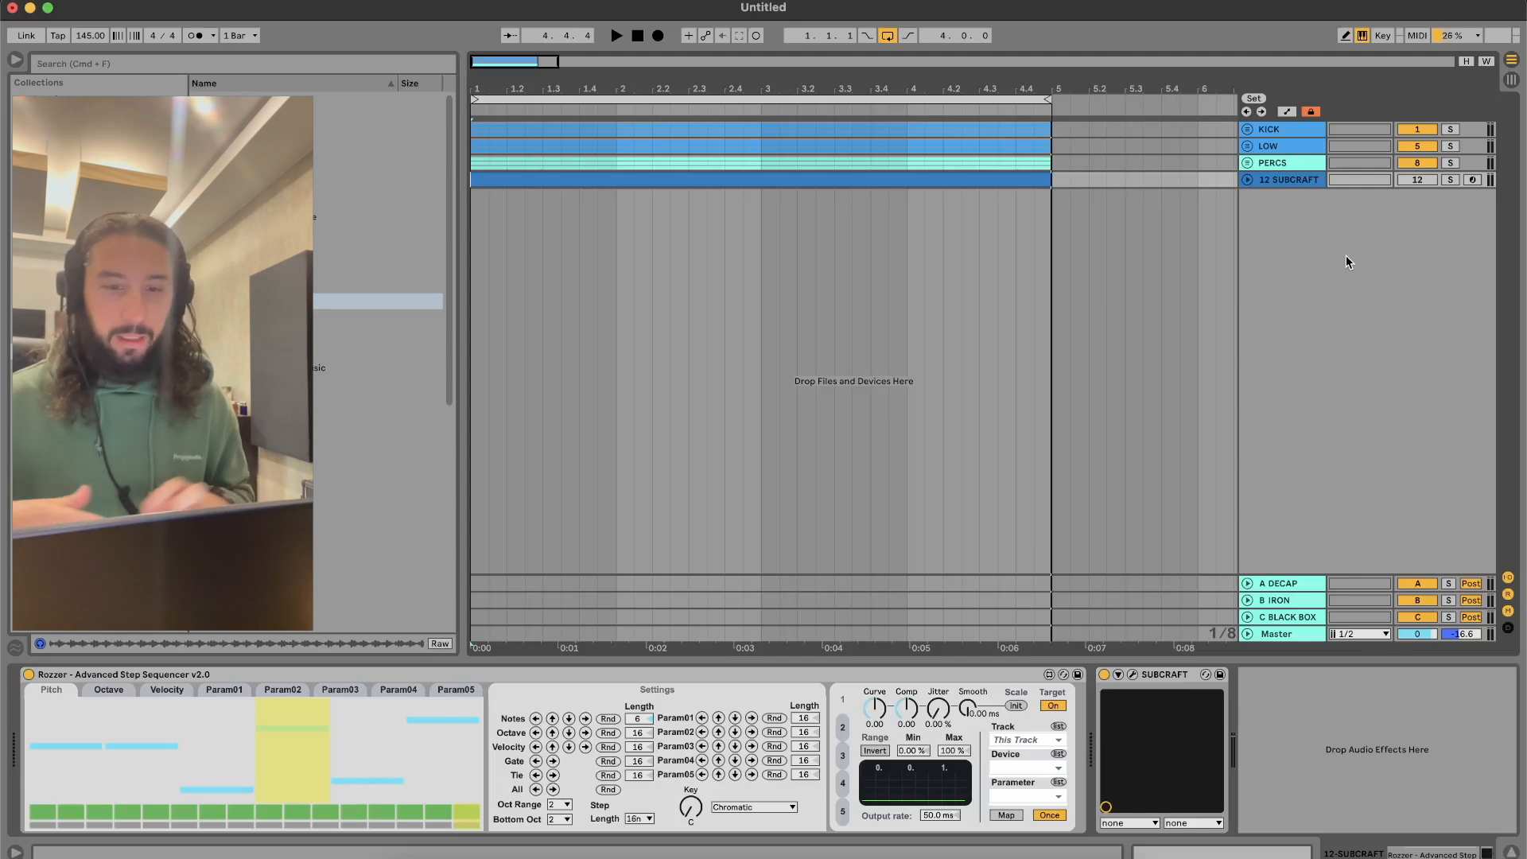
click(1247, 146)
click(1247, 130)
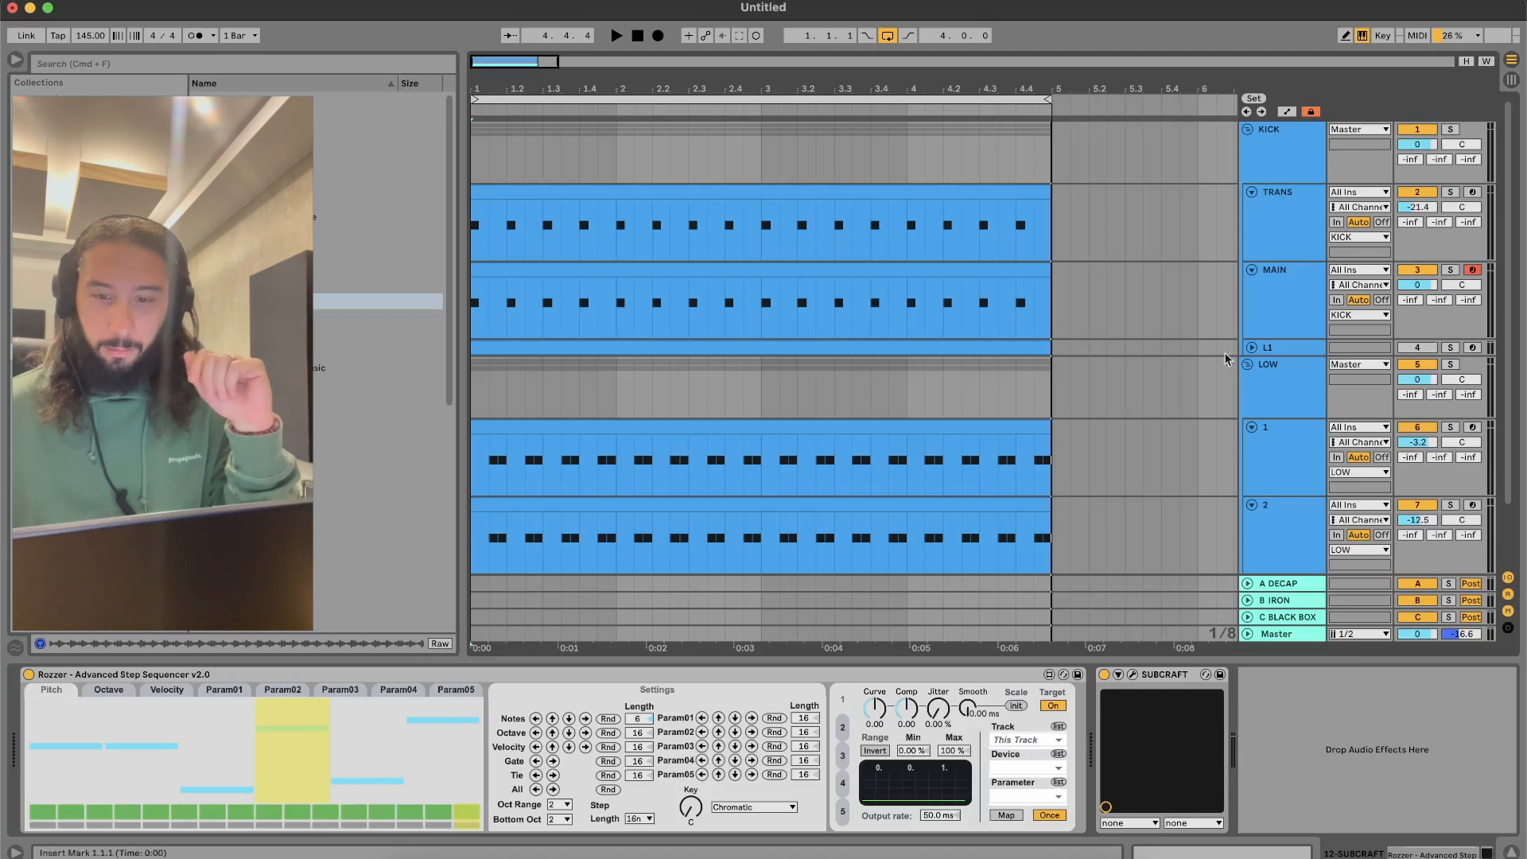
Hide the device view and unfold the PERCS group to show its tracks
click(990, 226)
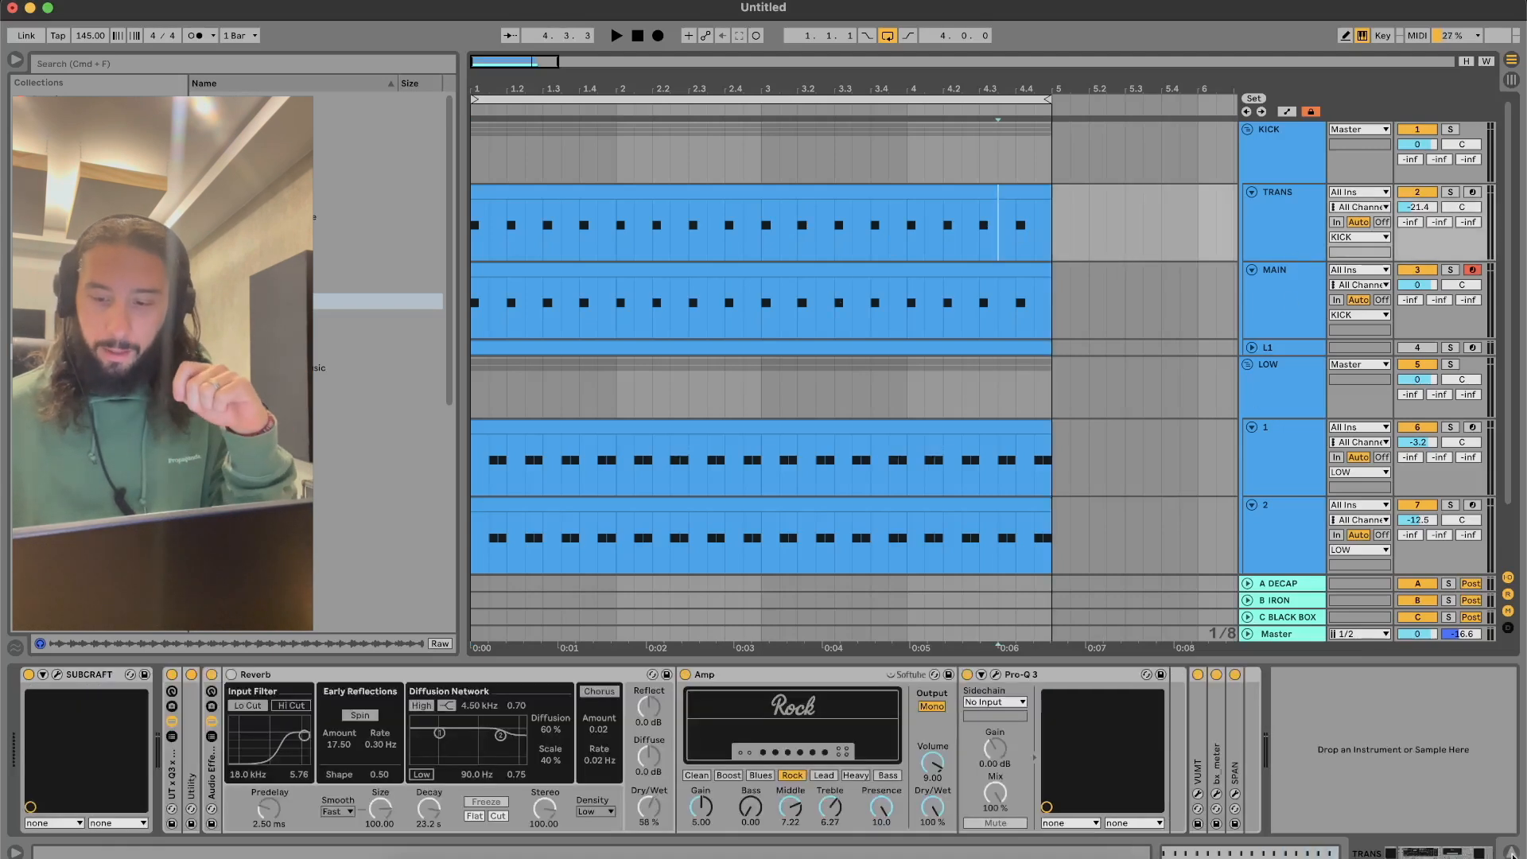
click(1511, 852)
click(961, 229)
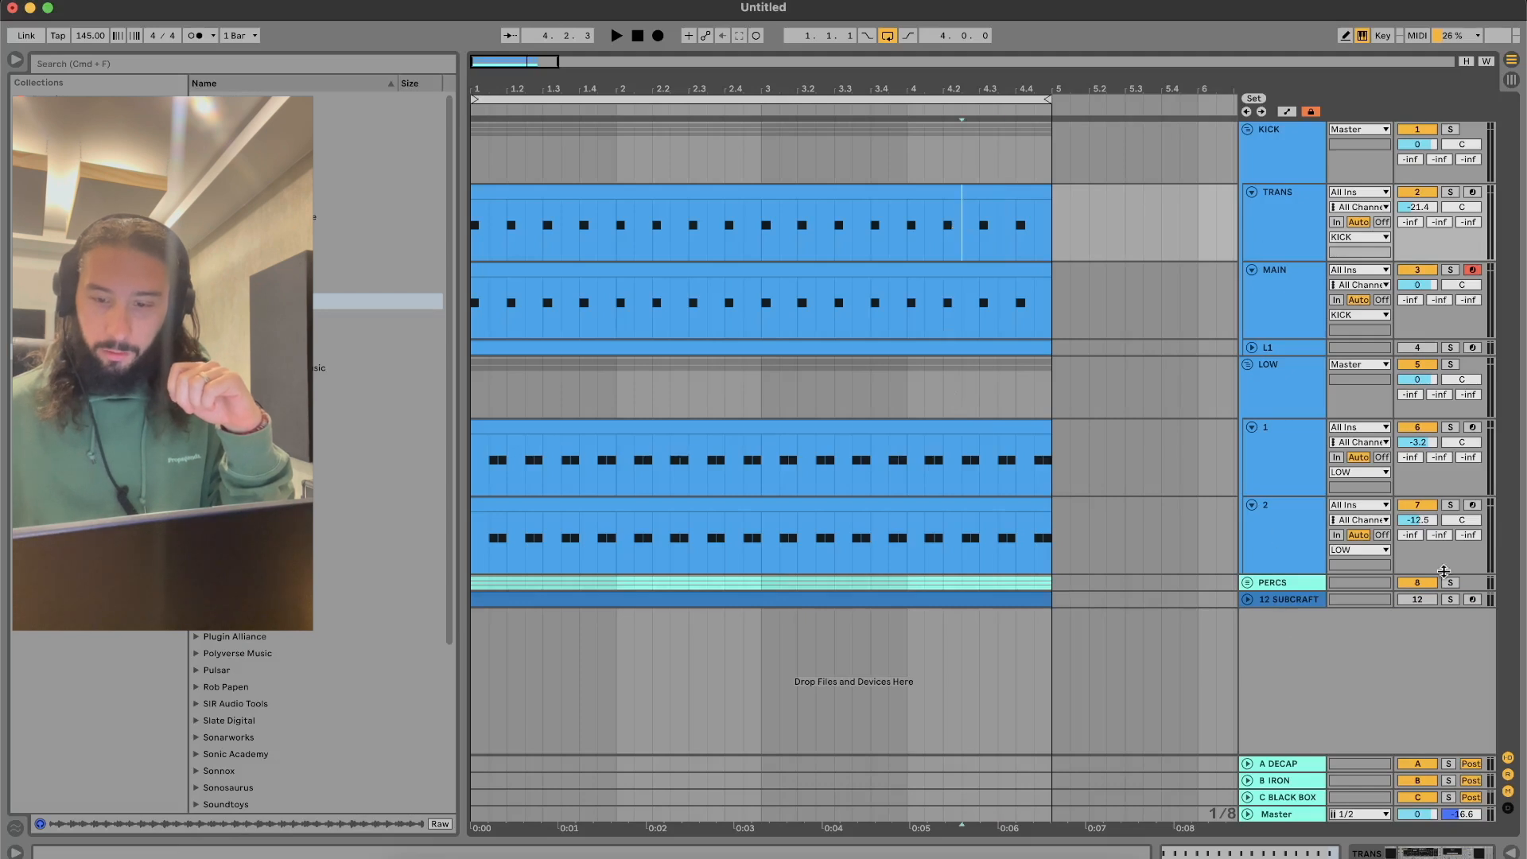
click(1247, 583)
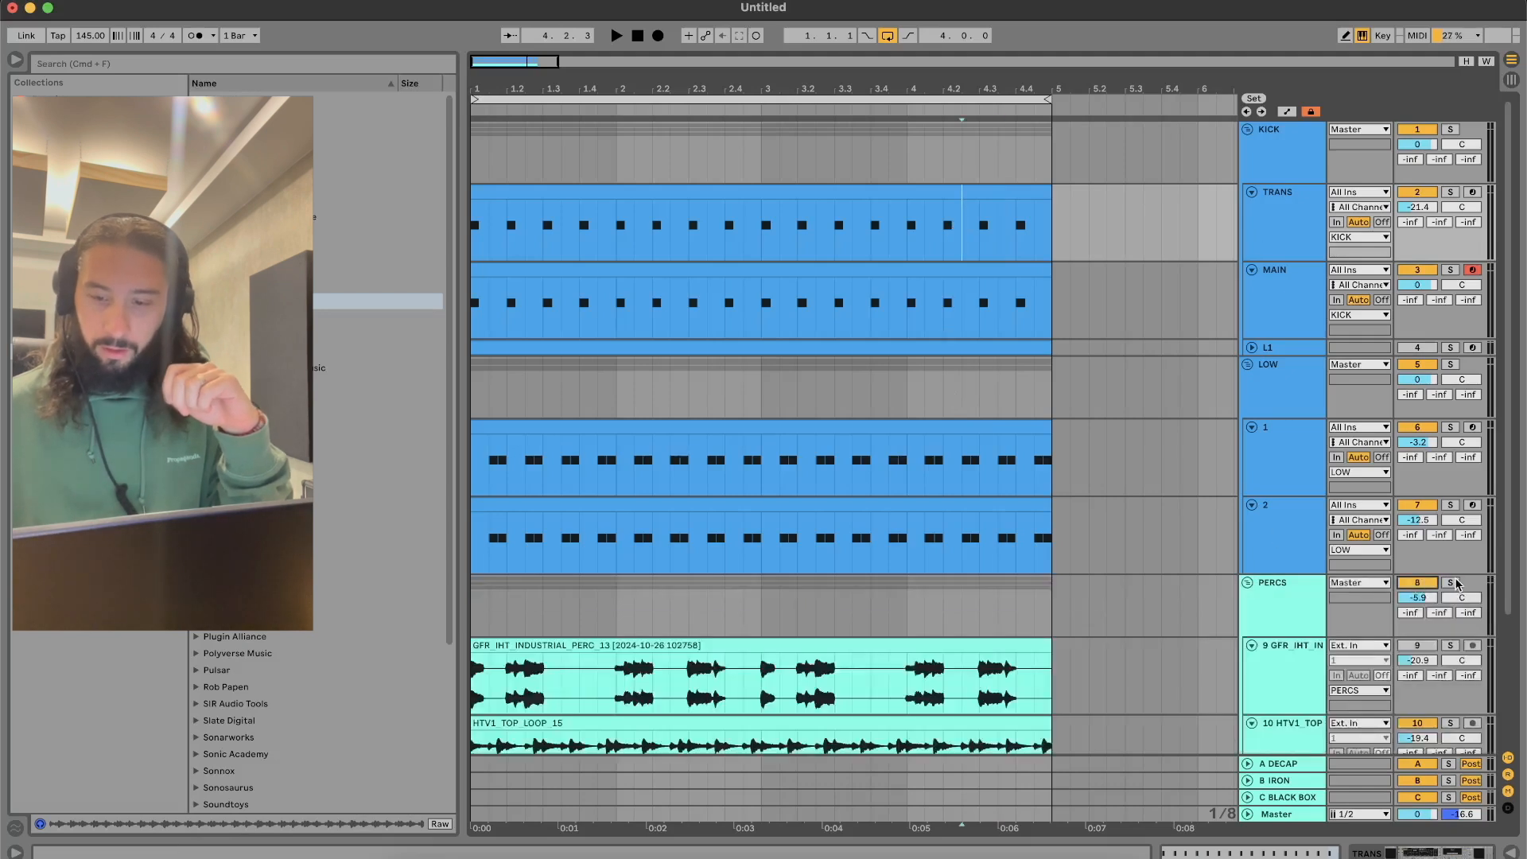
Audition the PERCS group in solo and turn its solo off again
click(719, 646)
key(space)
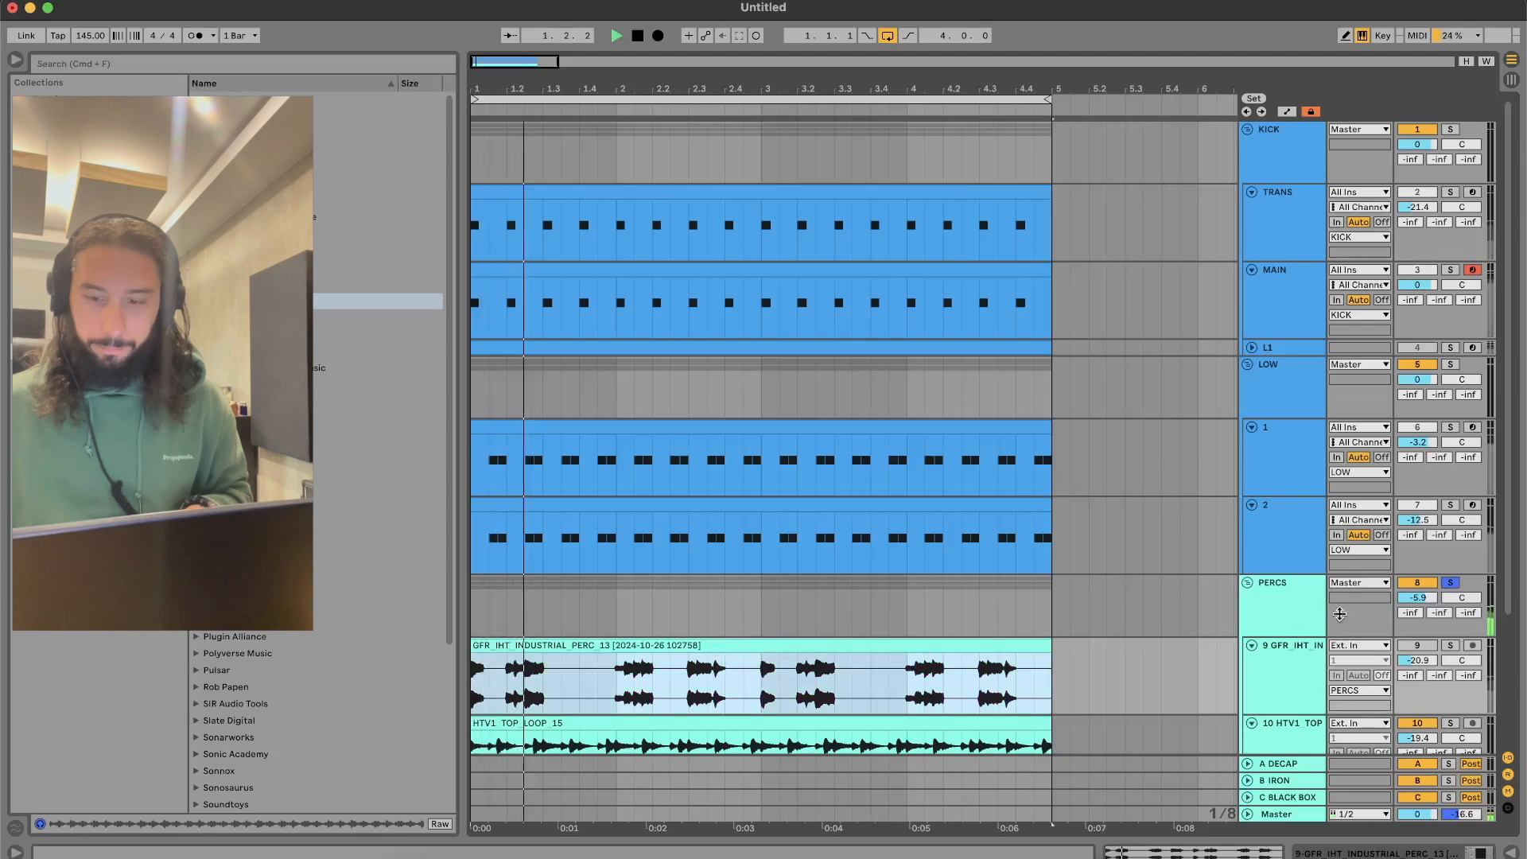
key(space)
click(1449, 584)
Mute and fold the PERCS group, and play the loop with only the kick and low tracks
click(1404, 583)
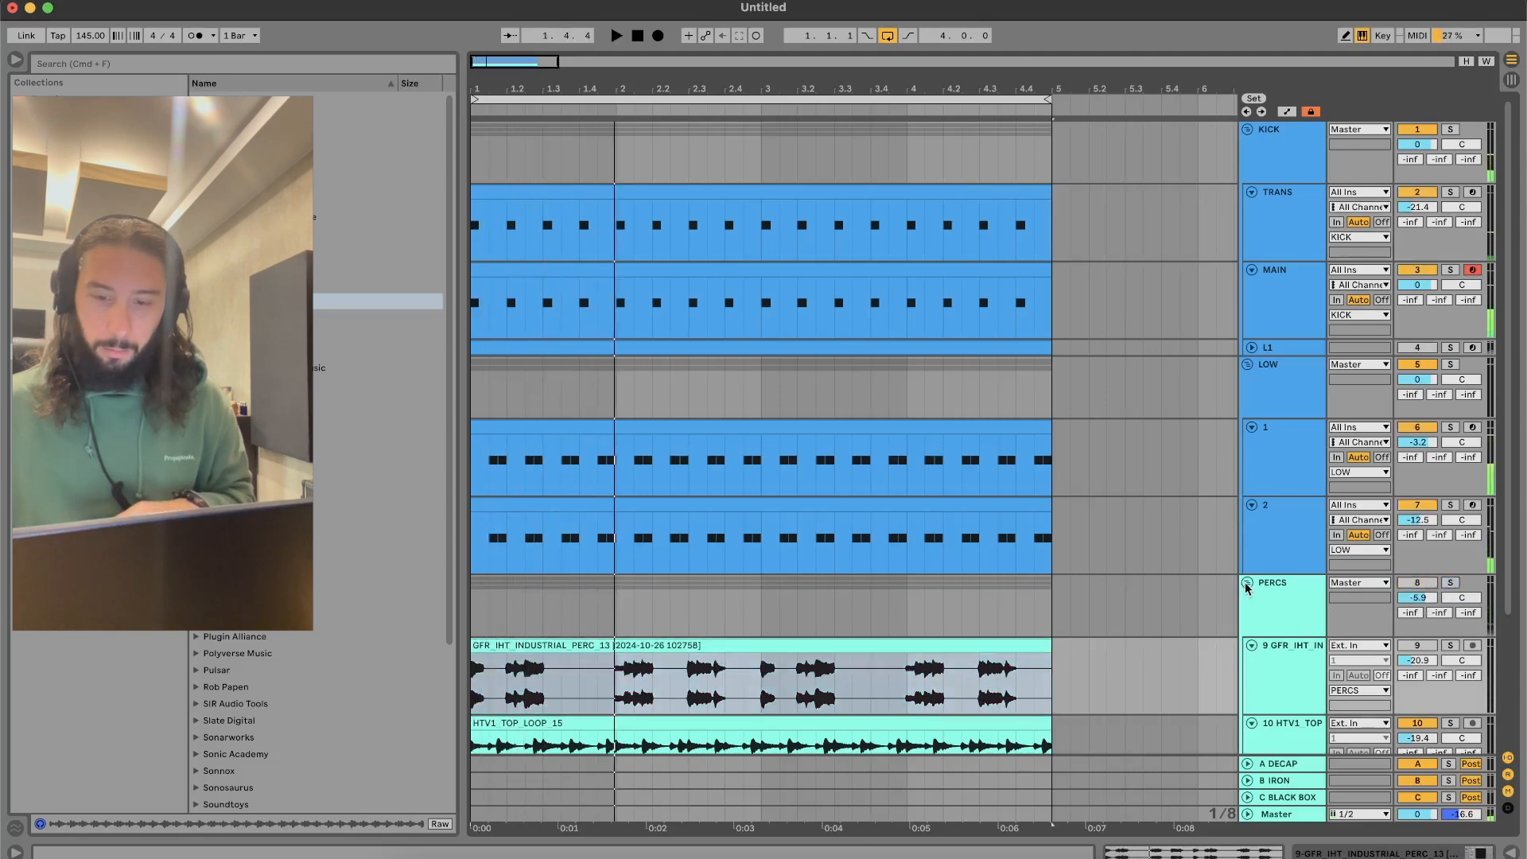
click(1247, 584)
key(space)
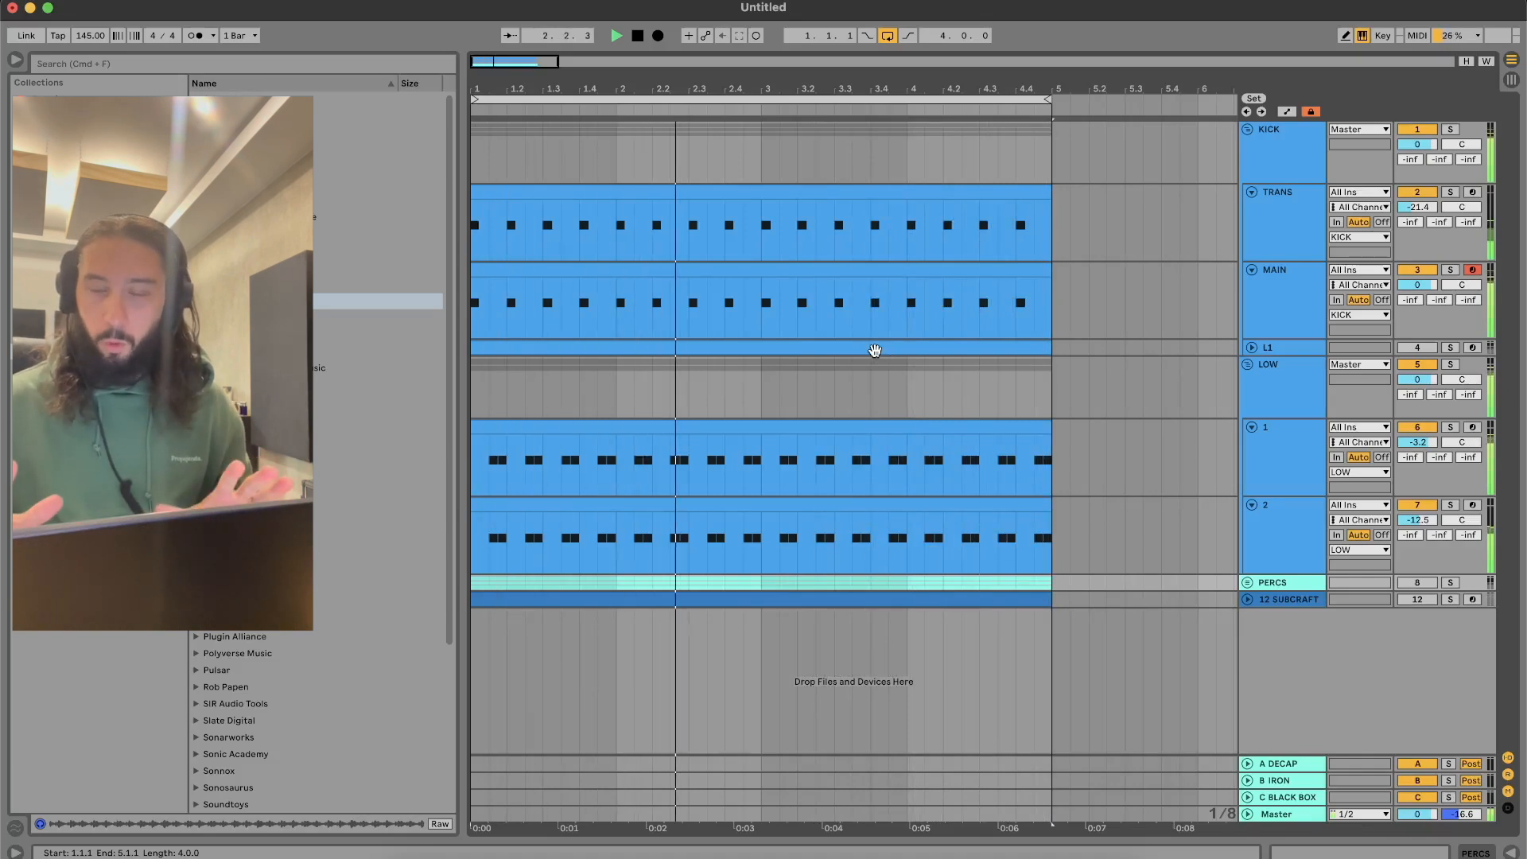
key(space)
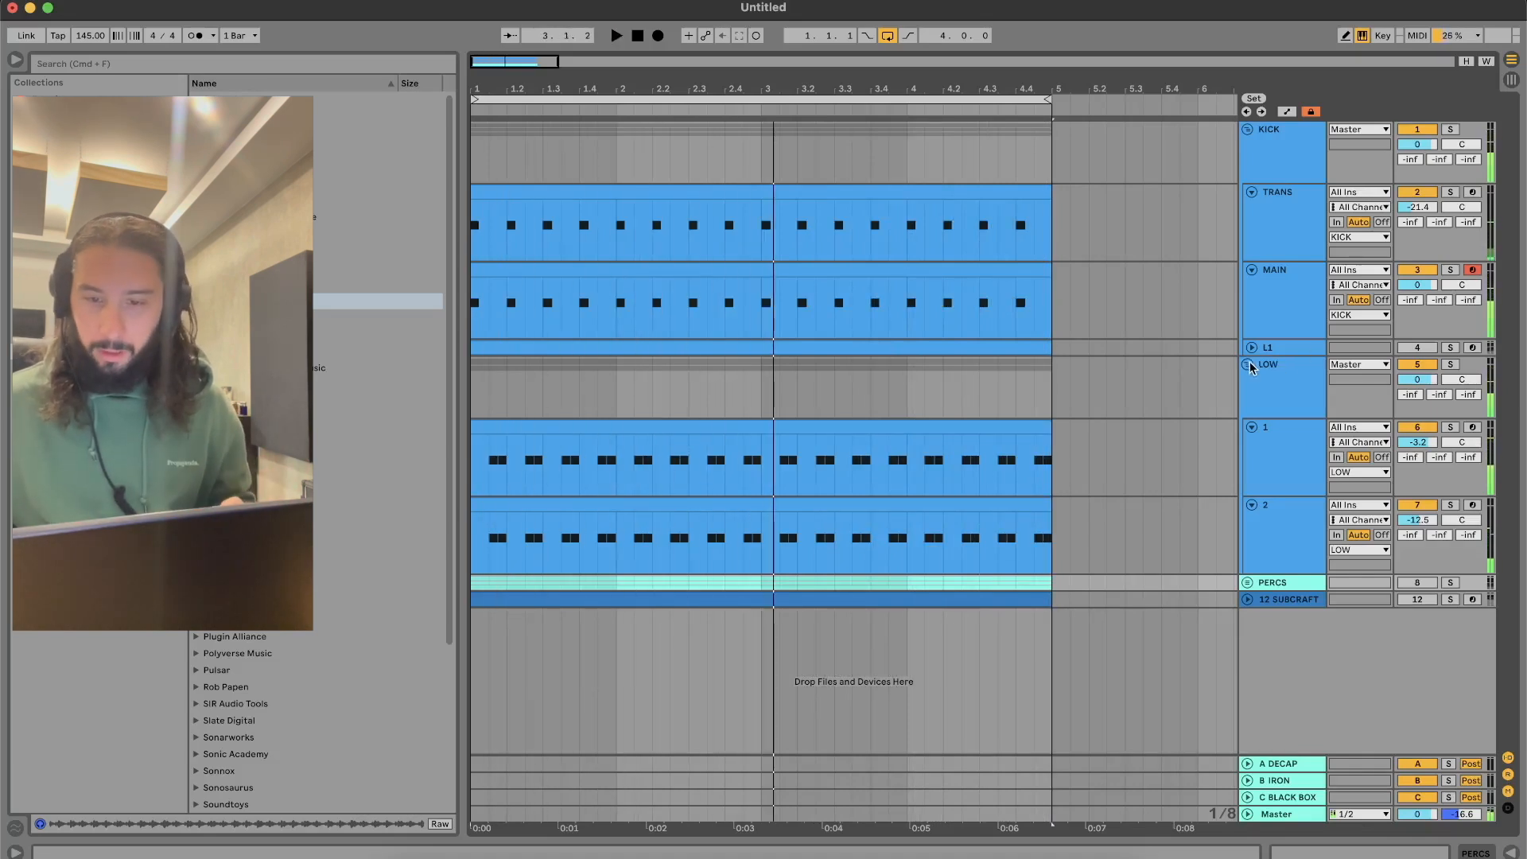
click(964, 200)
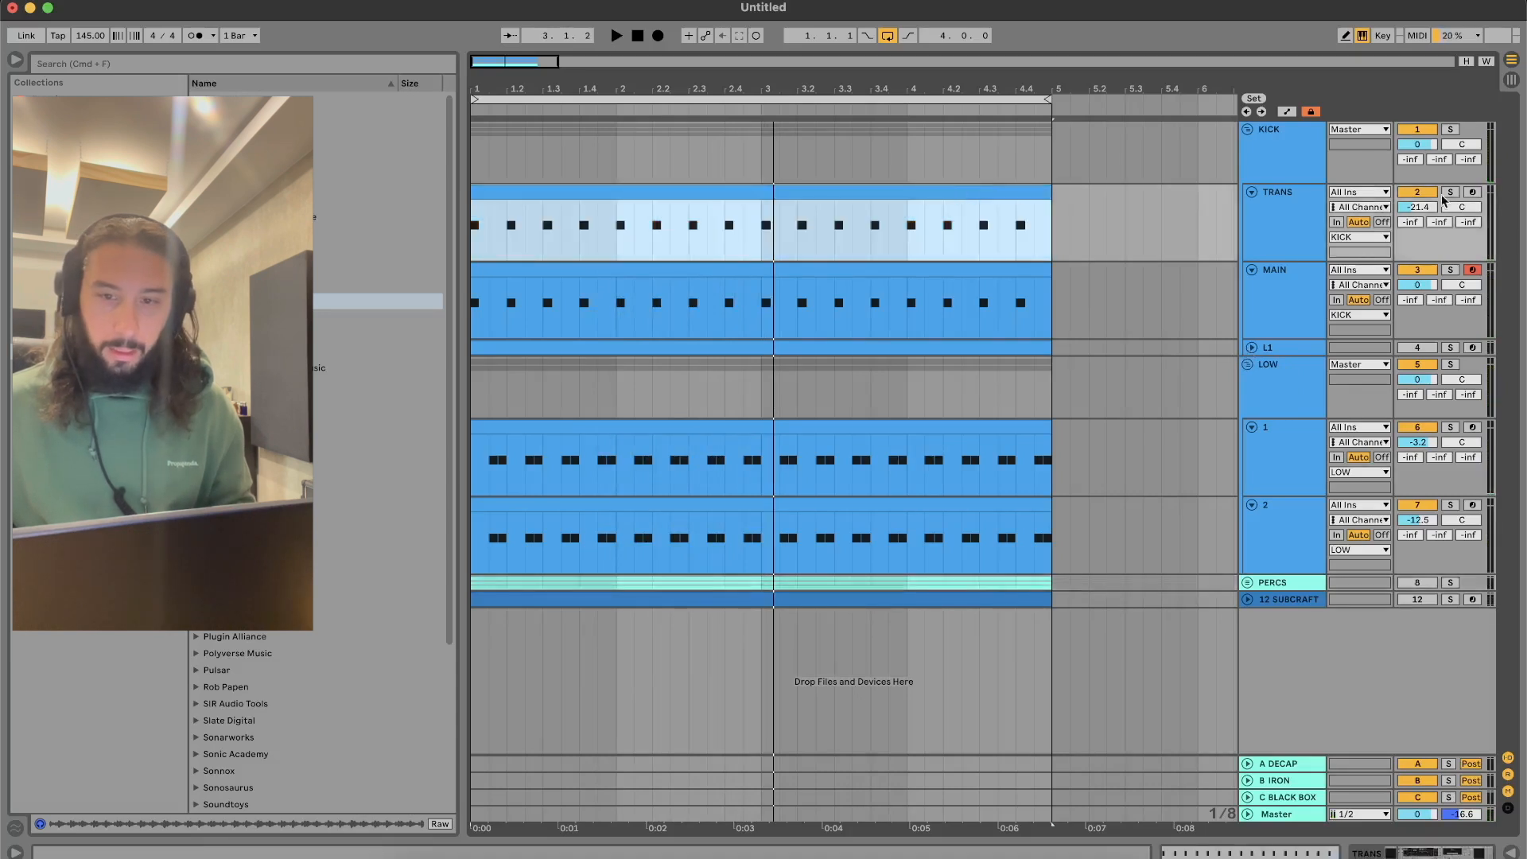
click(1247, 365)
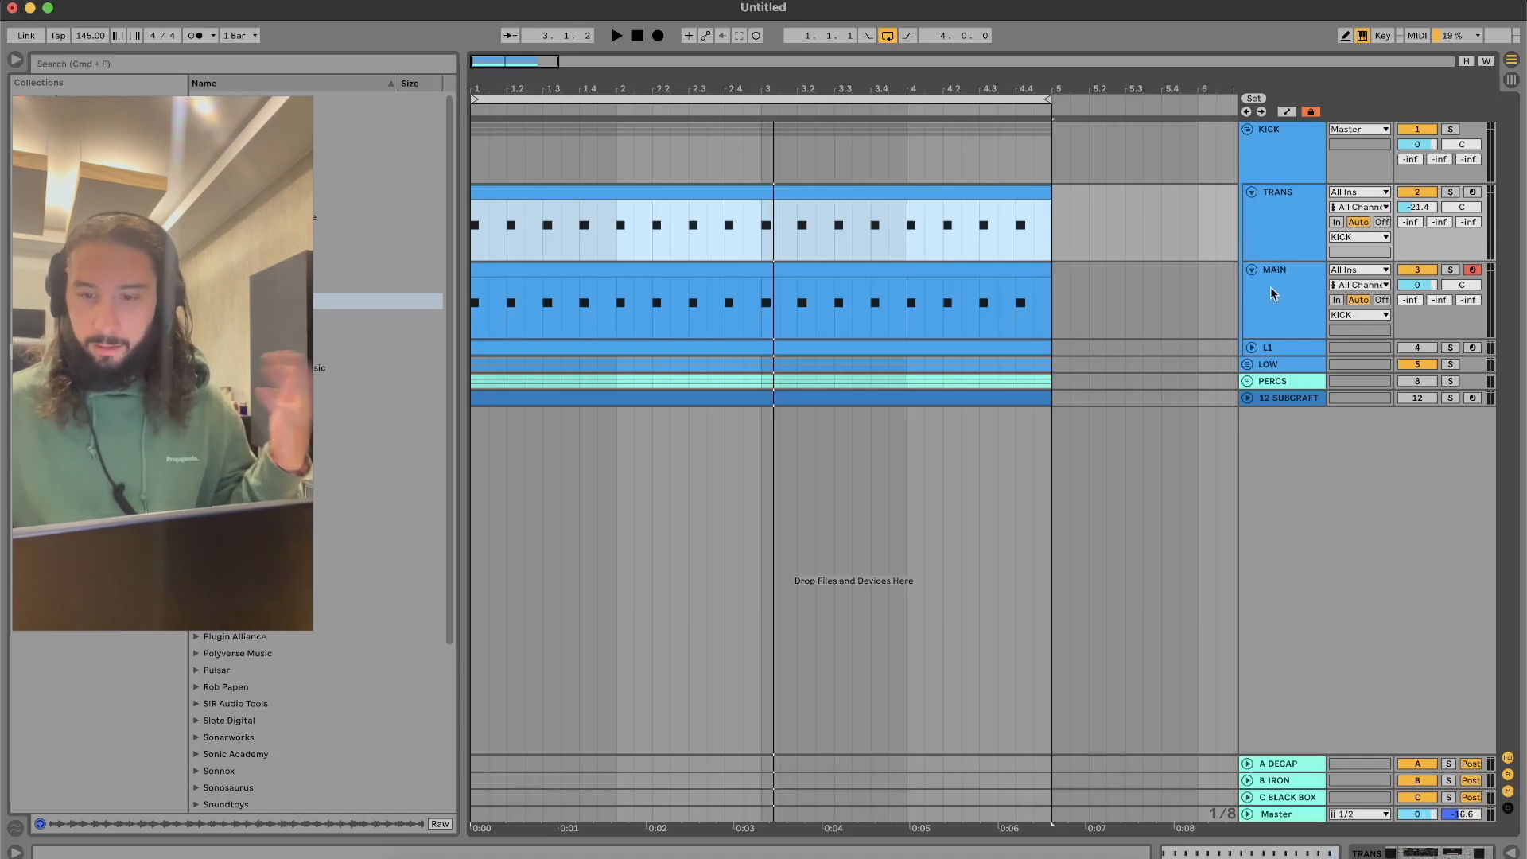
click(1248, 365)
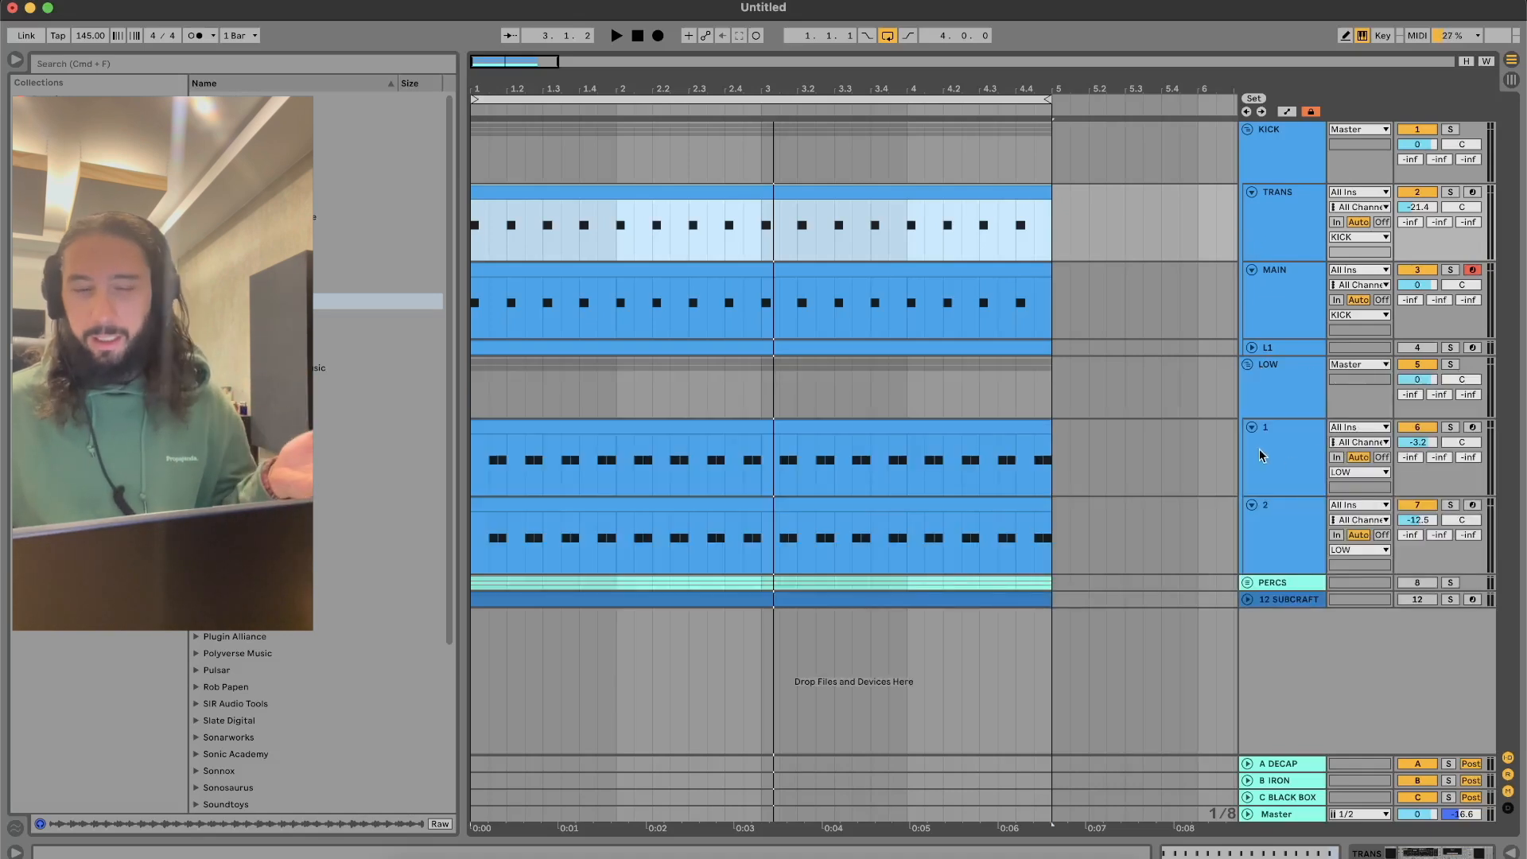
Select the first beat of the clip on track 1 in the LOW group to examine its note pattern
click(486, 475)
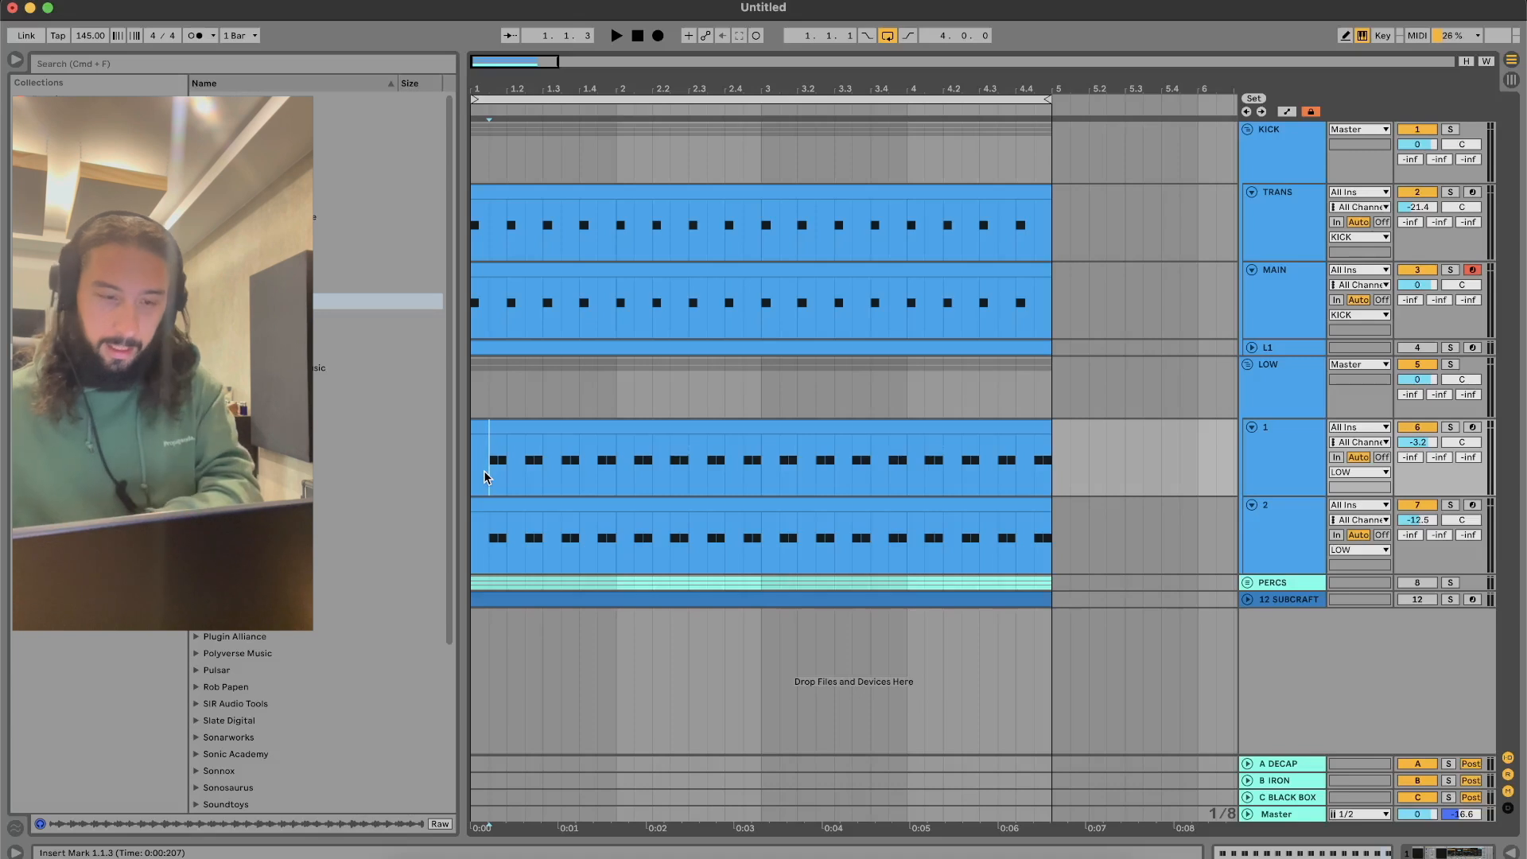
key(plus)
click(488, 478)
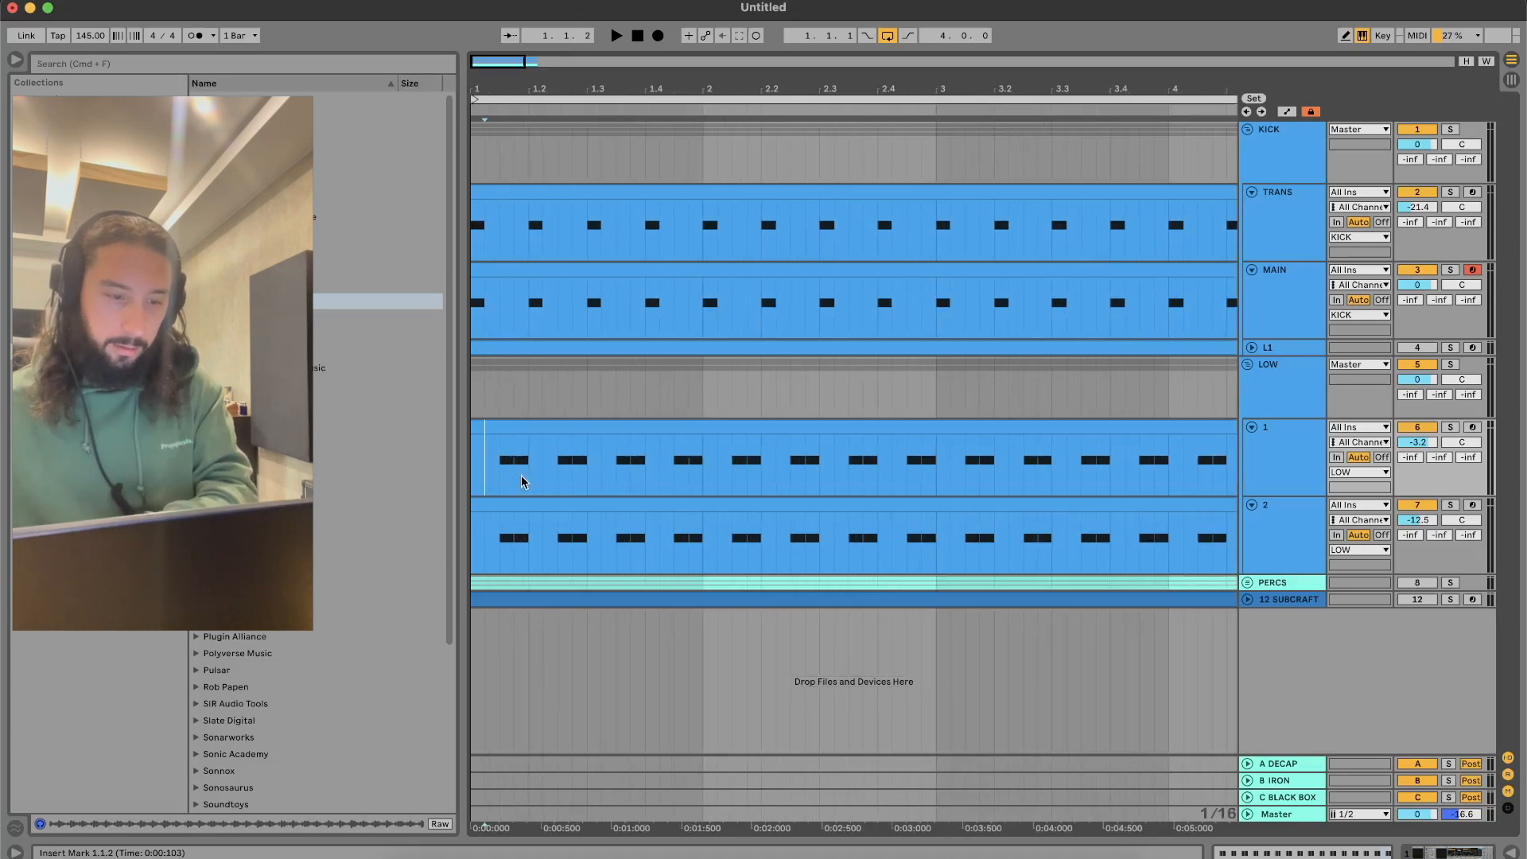
click(523, 475)
key(plus)
key(plus)
scroll(523, 474, left, 2)
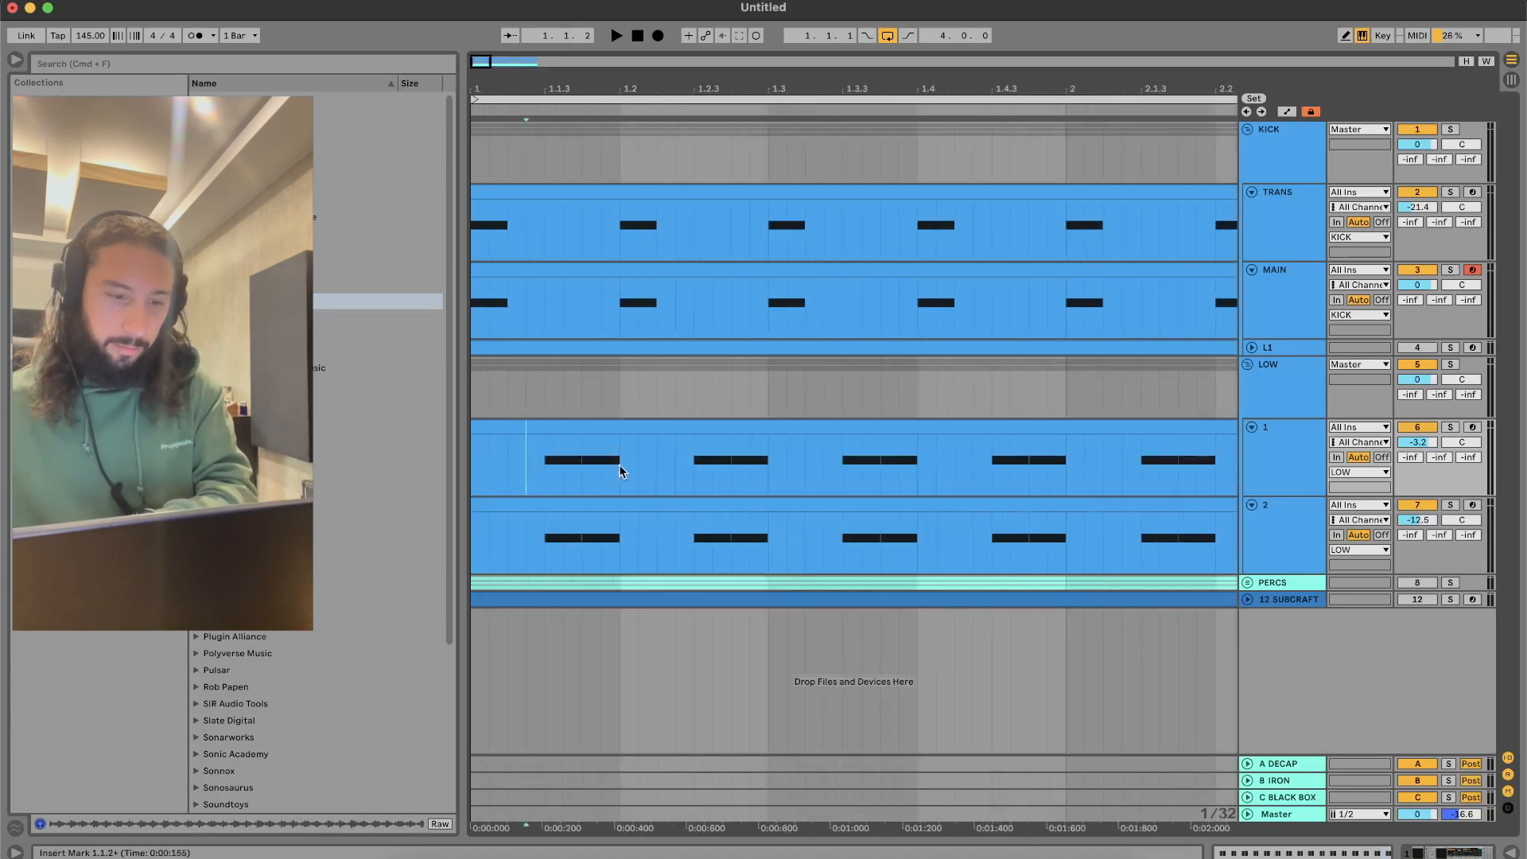
drag(619, 467, 473, 469)
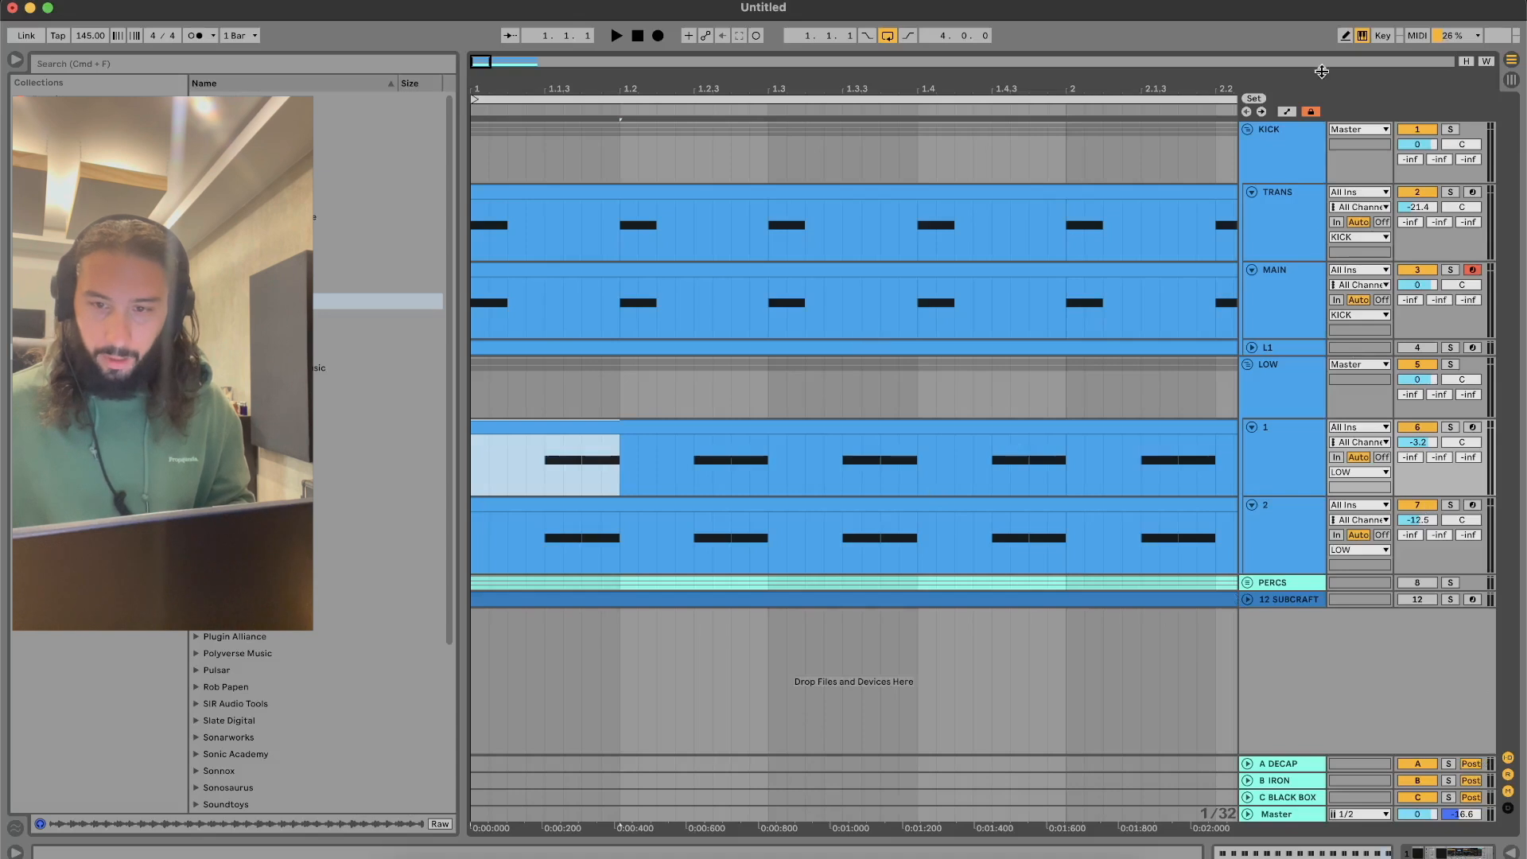
Solo the MAIN kick track and open its SUBCRAFT plug-in from the device chain
click(1168, 267)
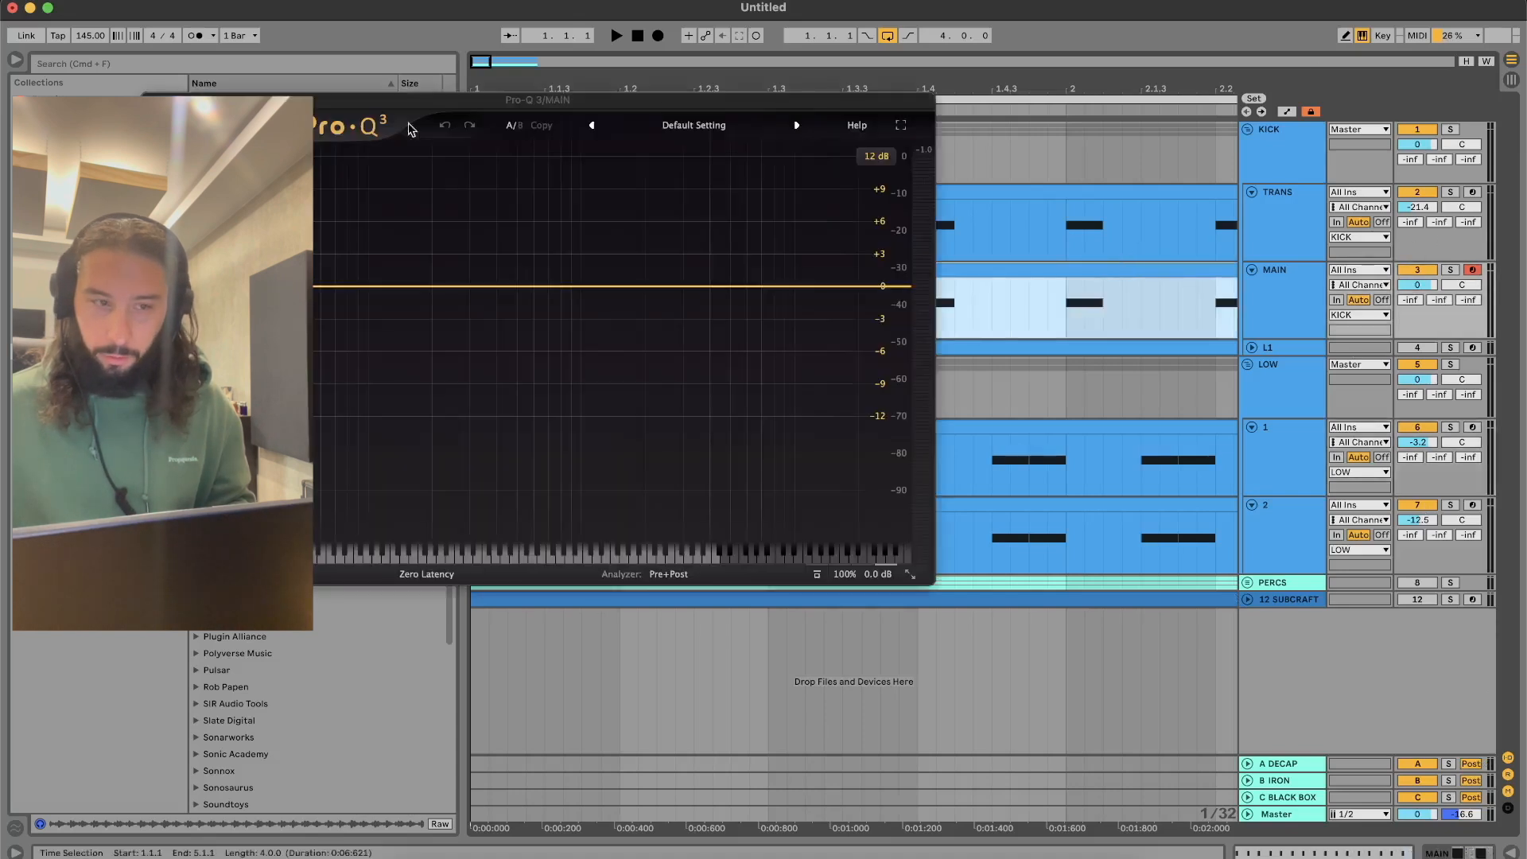
click(153, 100)
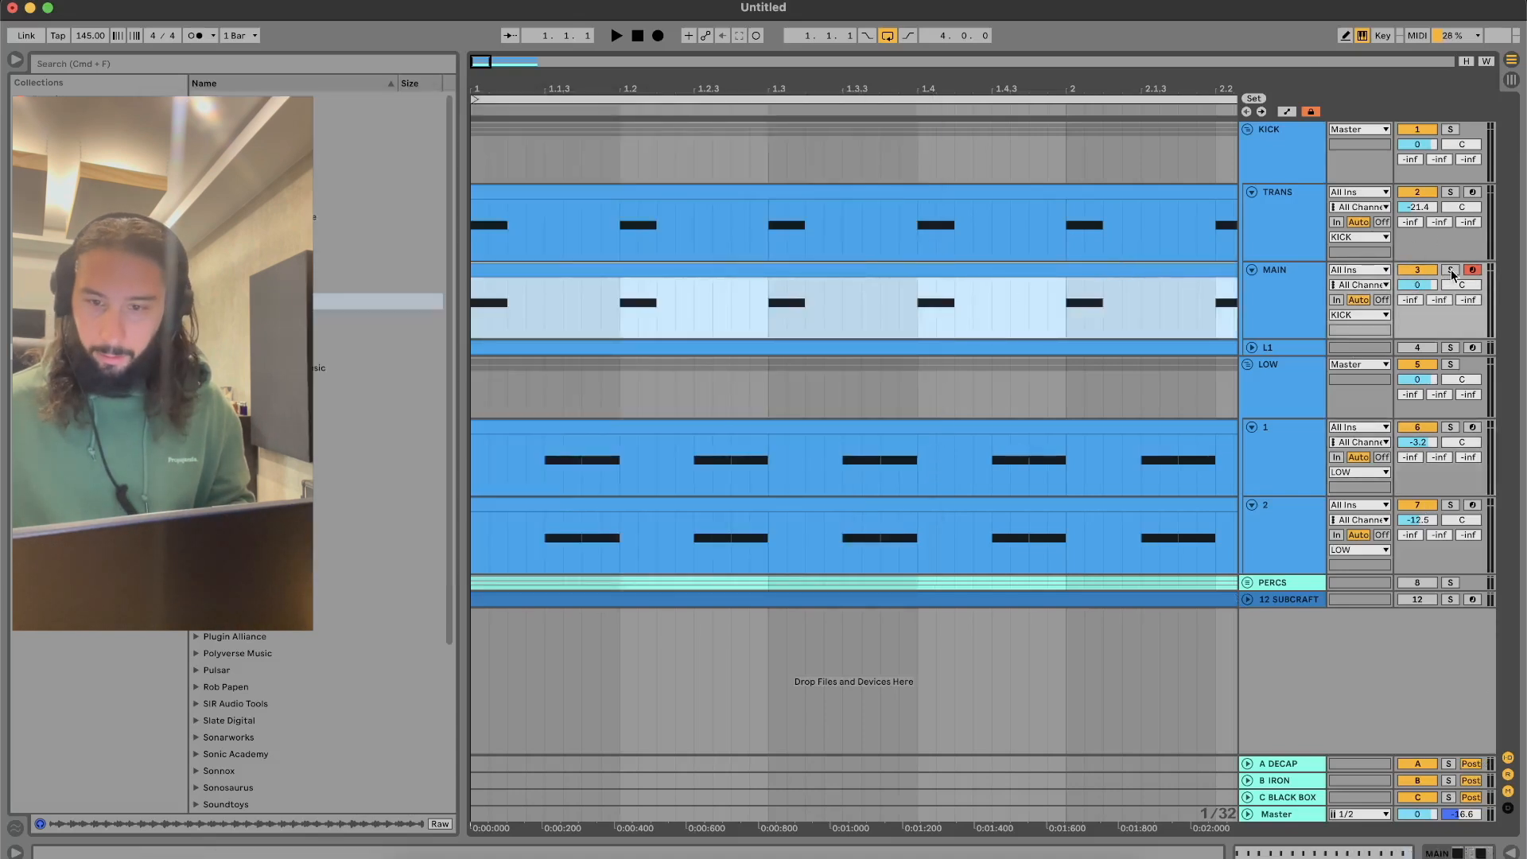
click(1450, 270)
click(1452, 854)
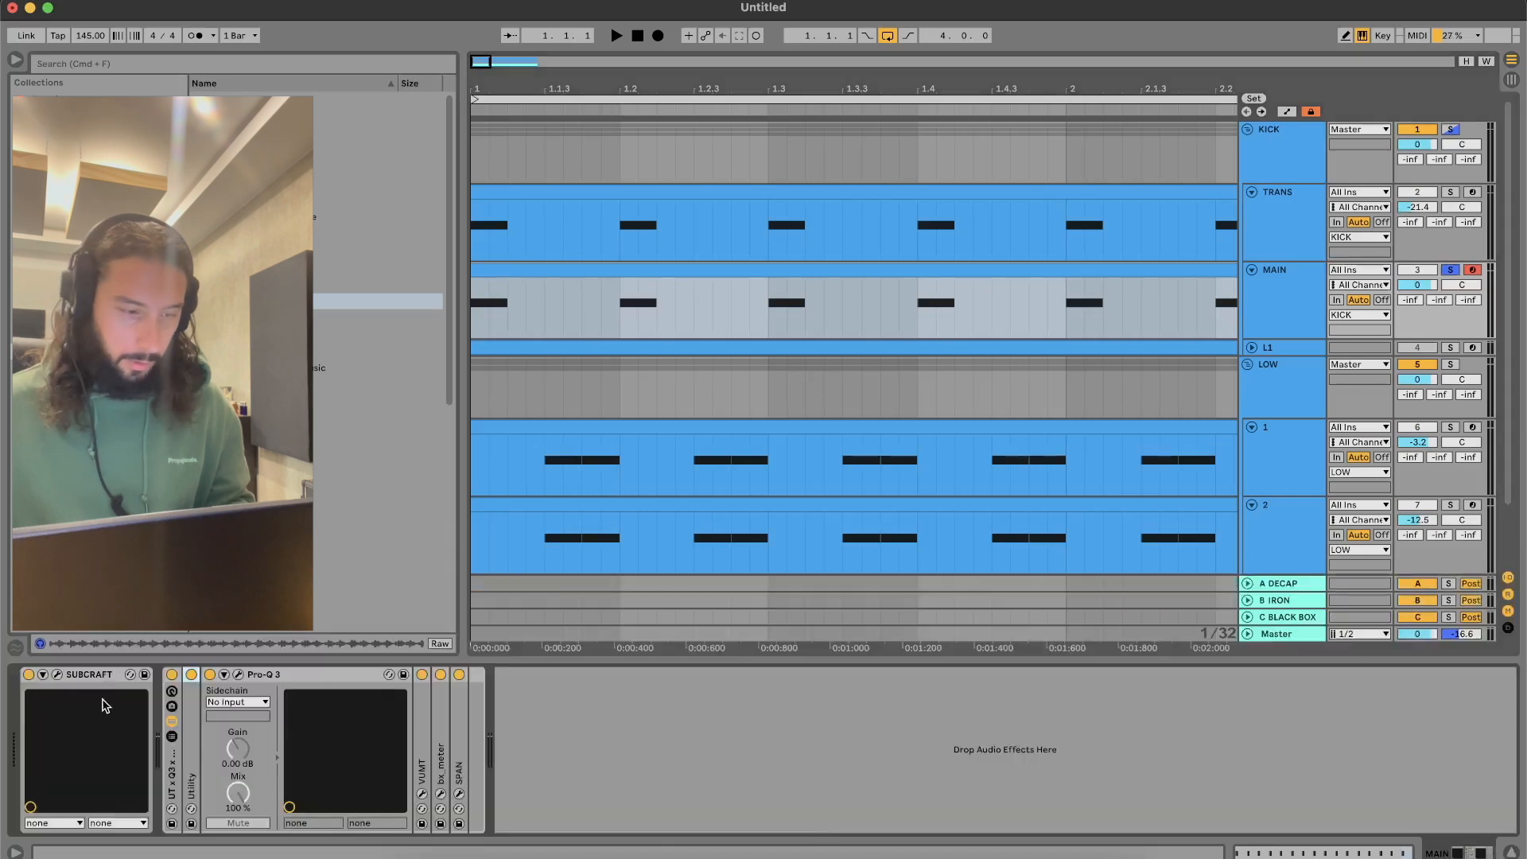
click(58, 674)
Shrink the SUBCRAFT window and place it below the MAIN track's clip so the notes stay in view
drag(1265, 803, 993, 632)
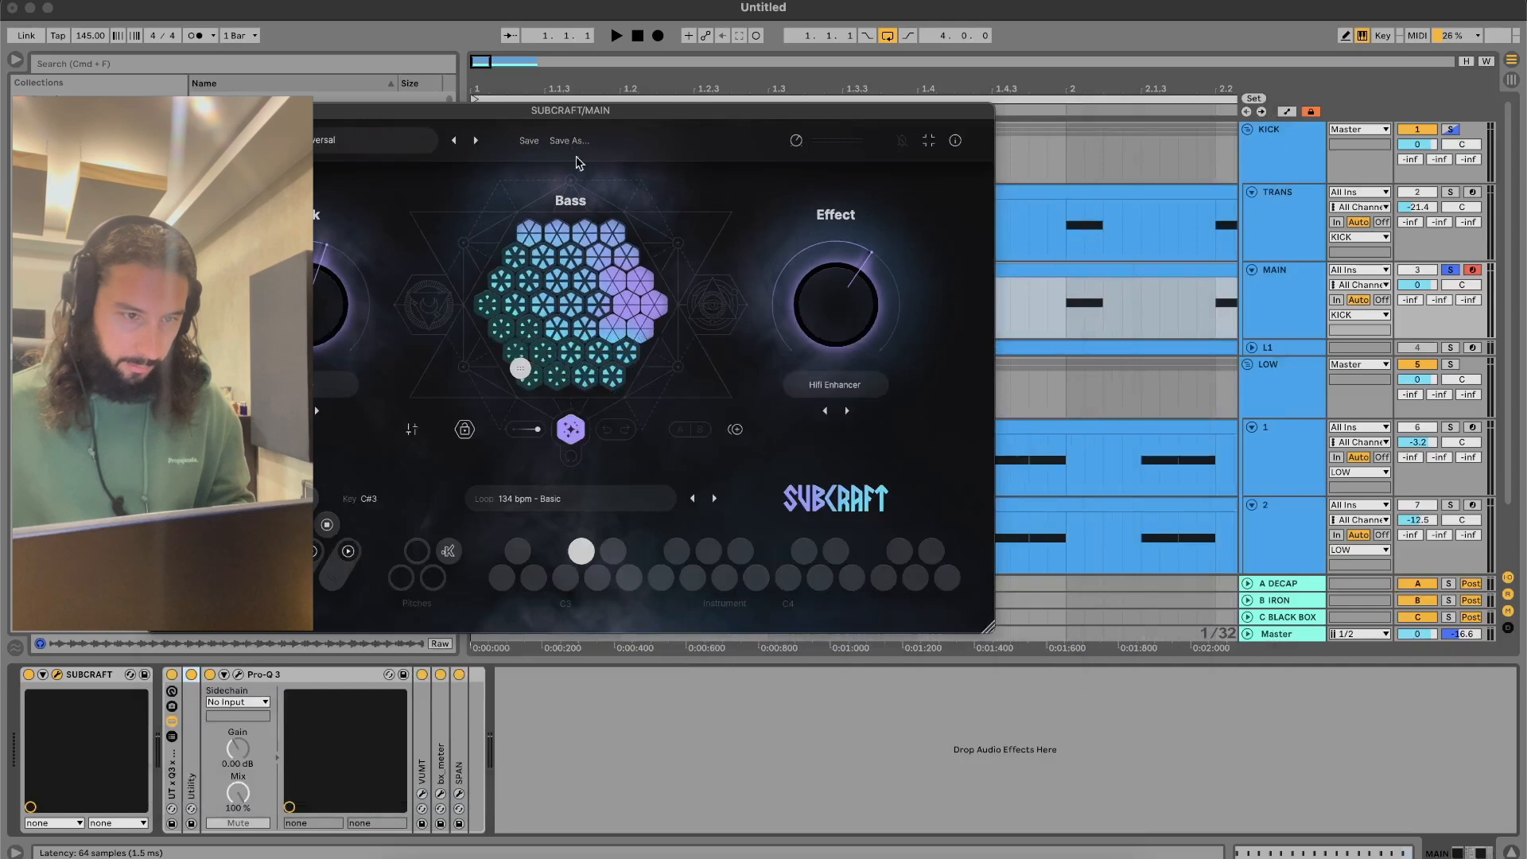
drag(559, 111, 969, 239)
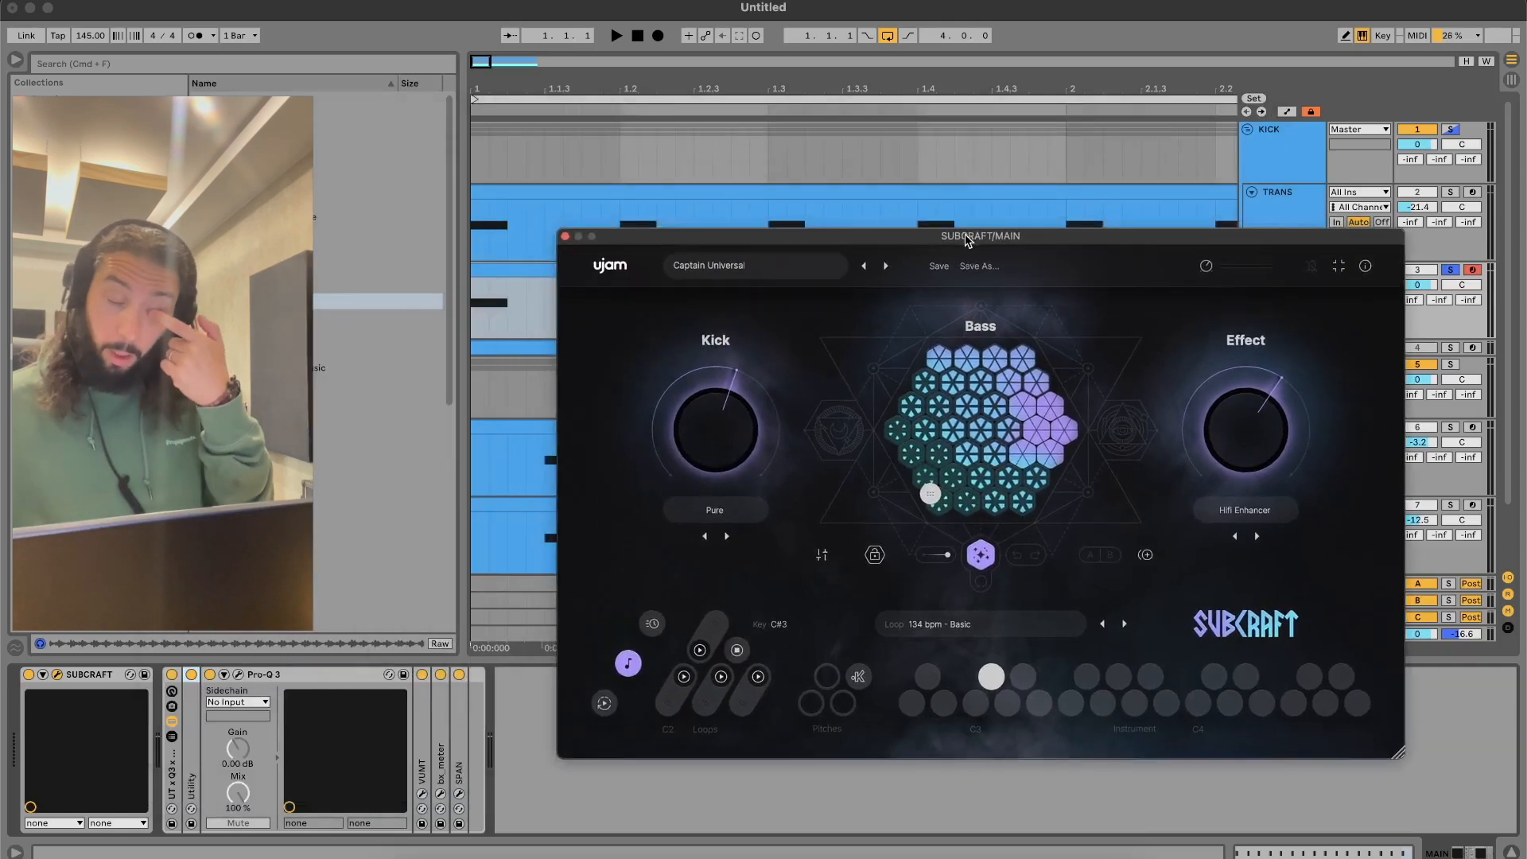
drag(960, 244, 917, 225)
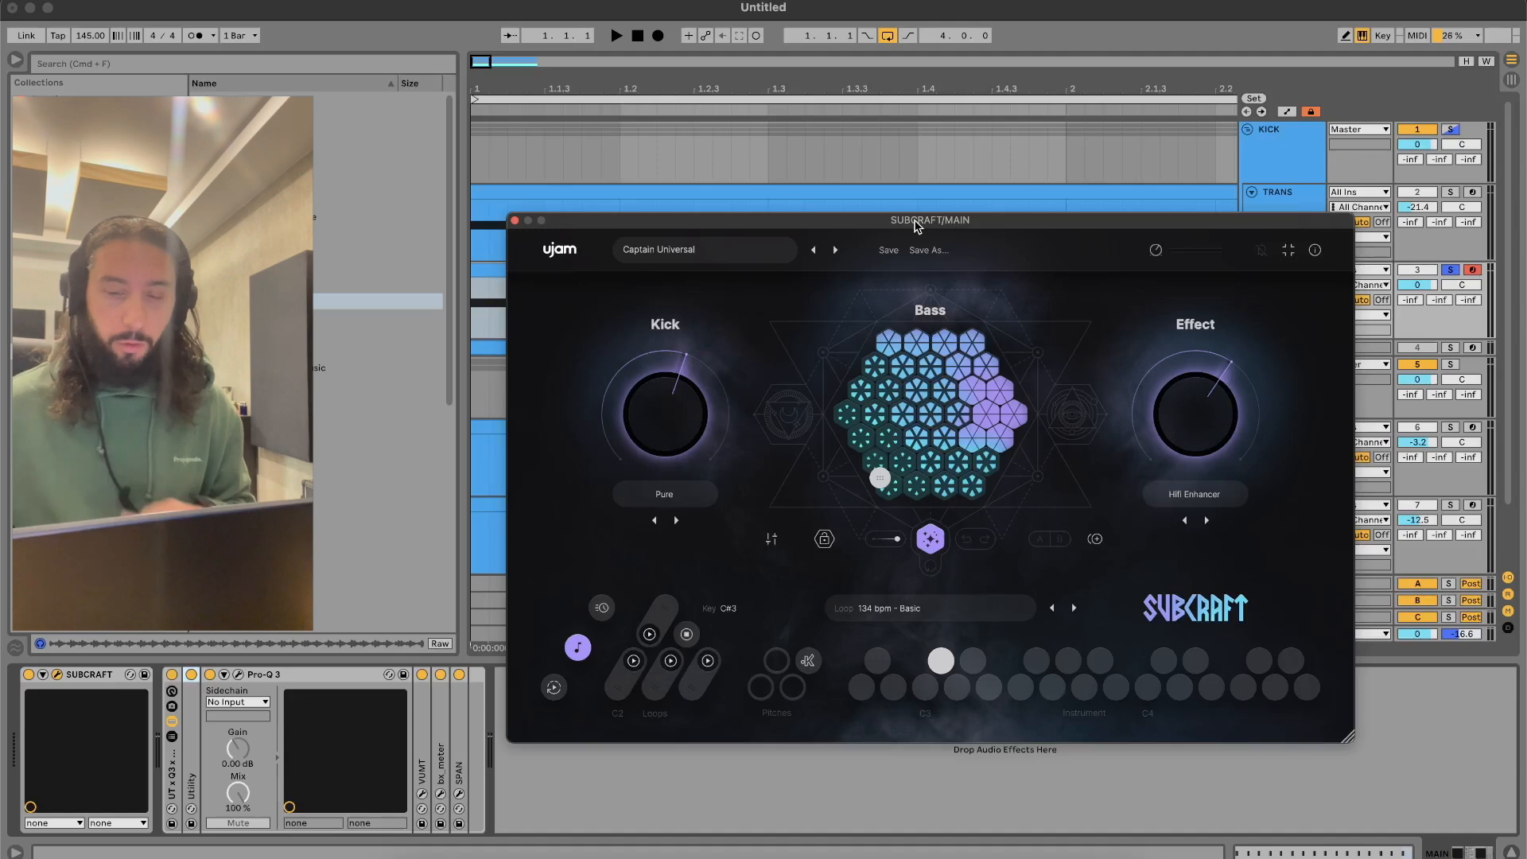
drag(916, 225, 975, 315)
click(945, 164)
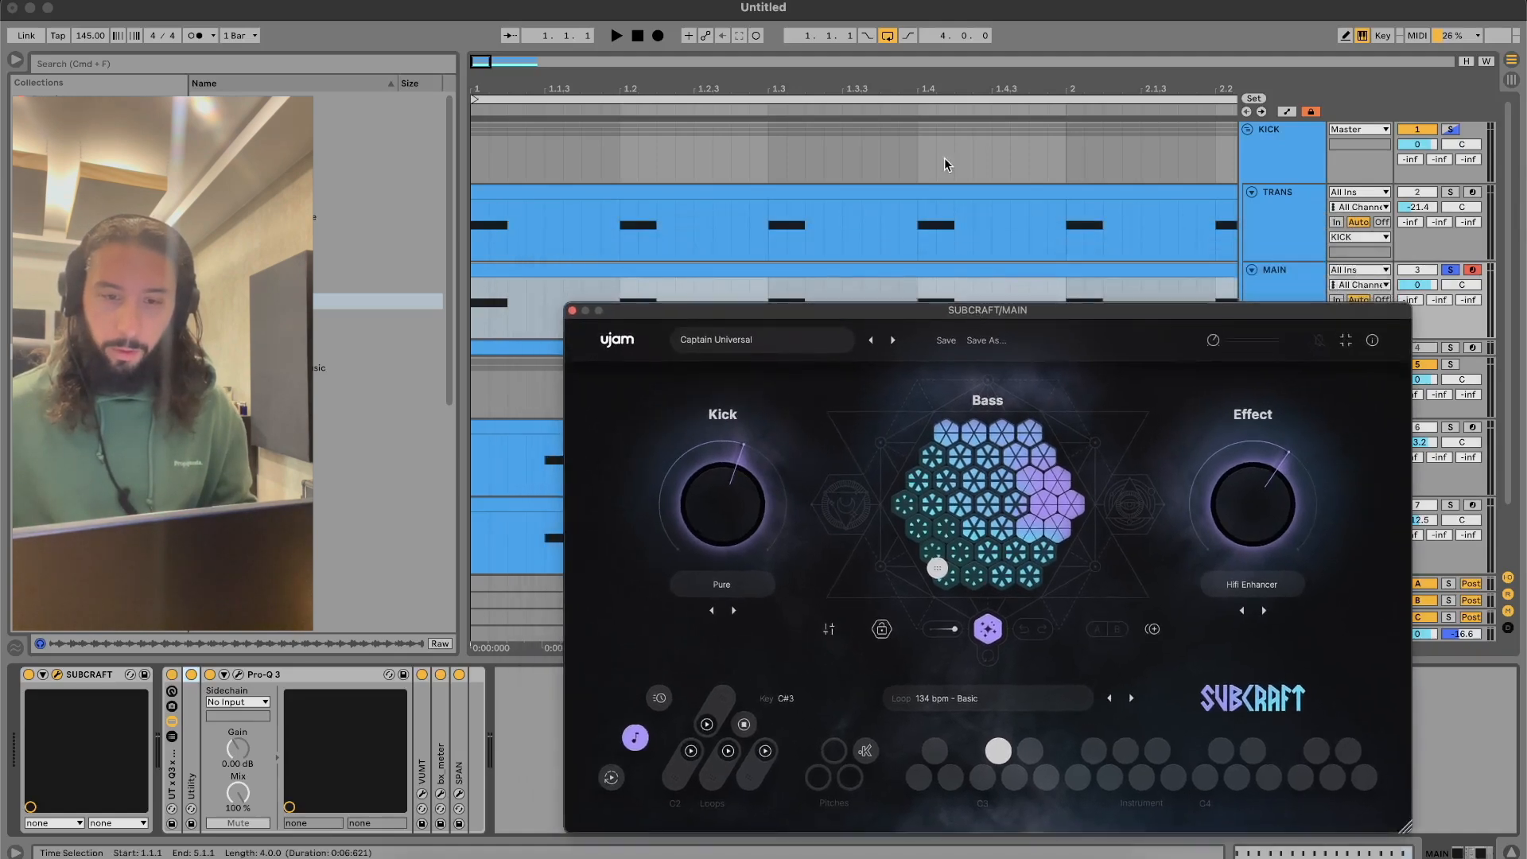
scroll(945, 164, down, 2)
drag(964, 315, 950, 298)
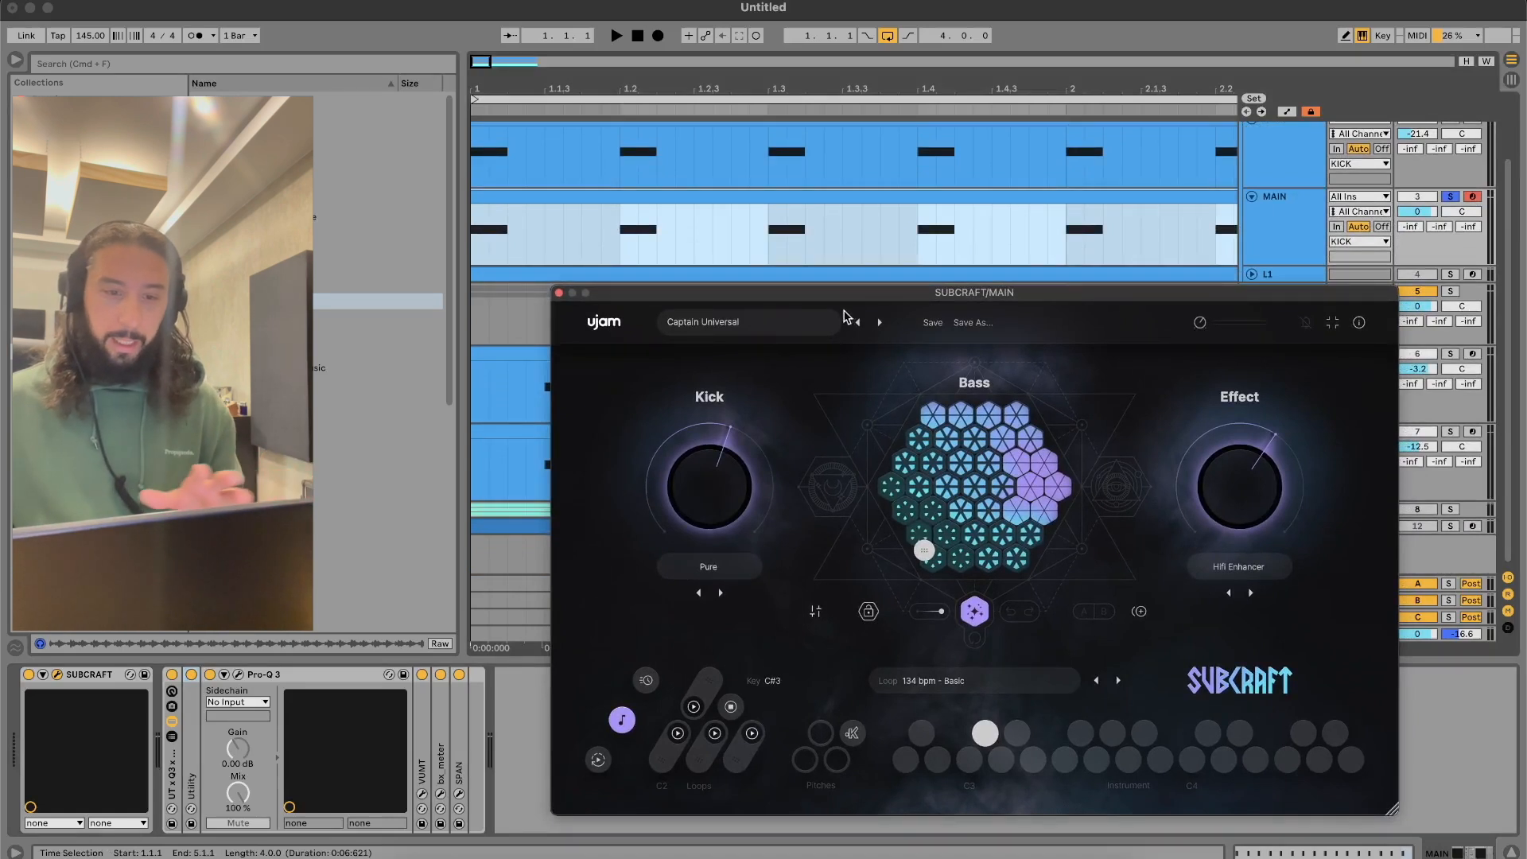
Browse SUBCRAFT's factory preset categories and close the list without loading another preset
click(821, 326)
mouse_move(823, 350)
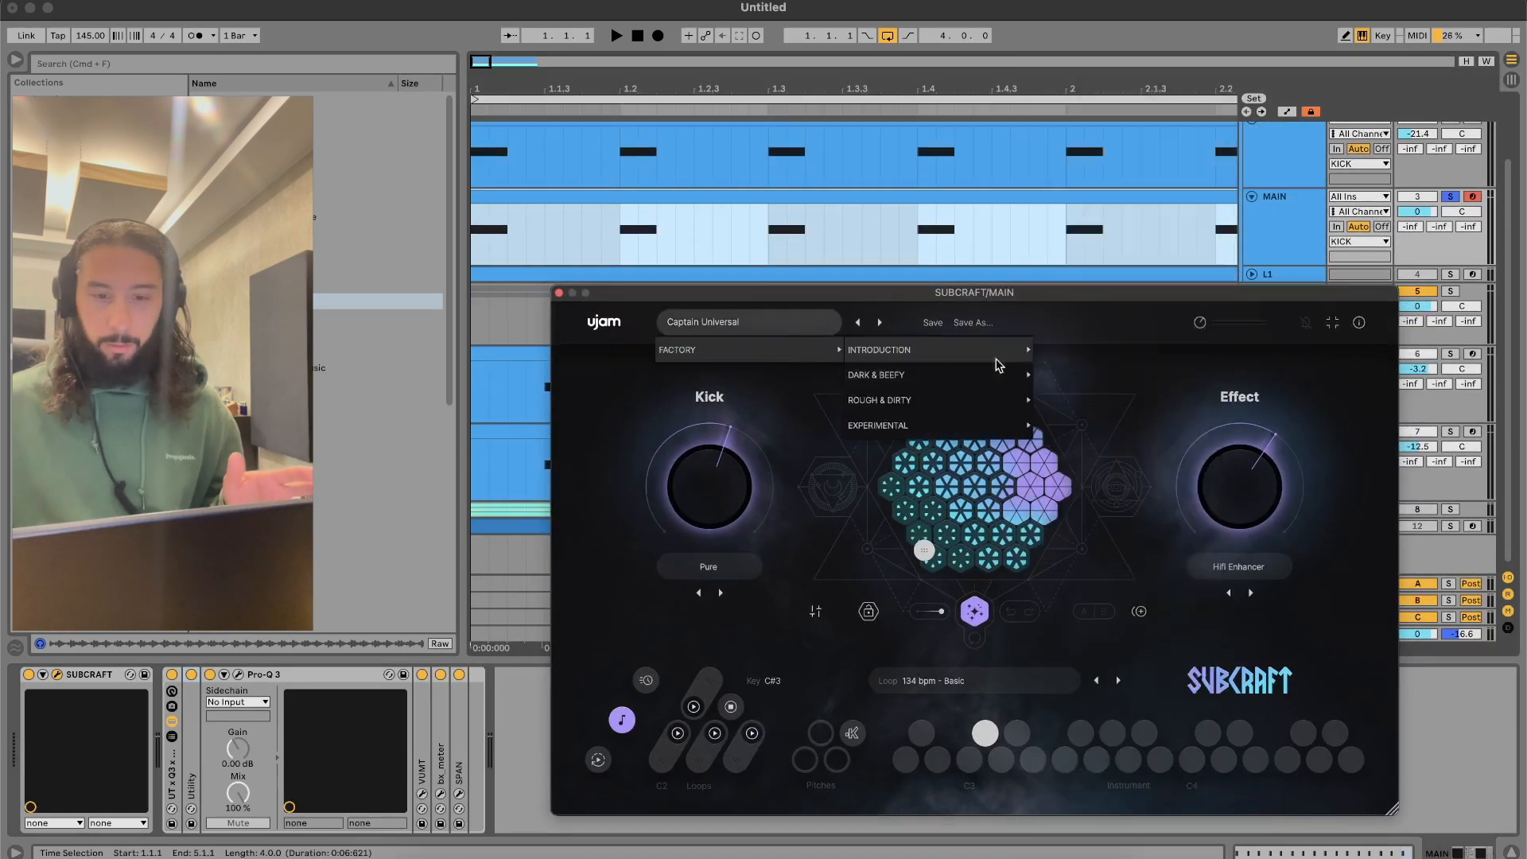
mouse_move(998, 362)
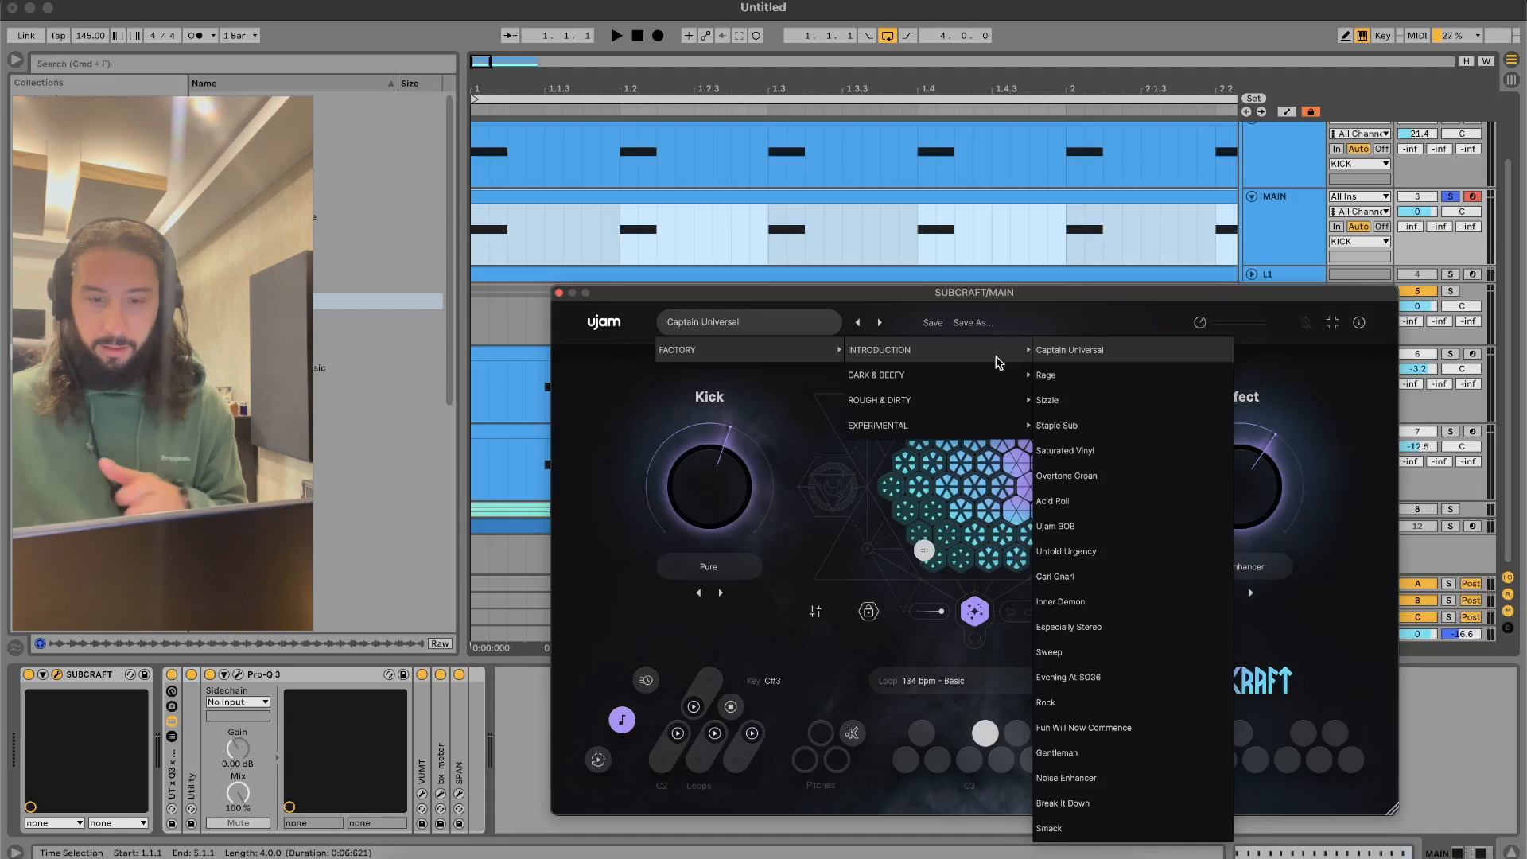
mouse_move(974, 402)
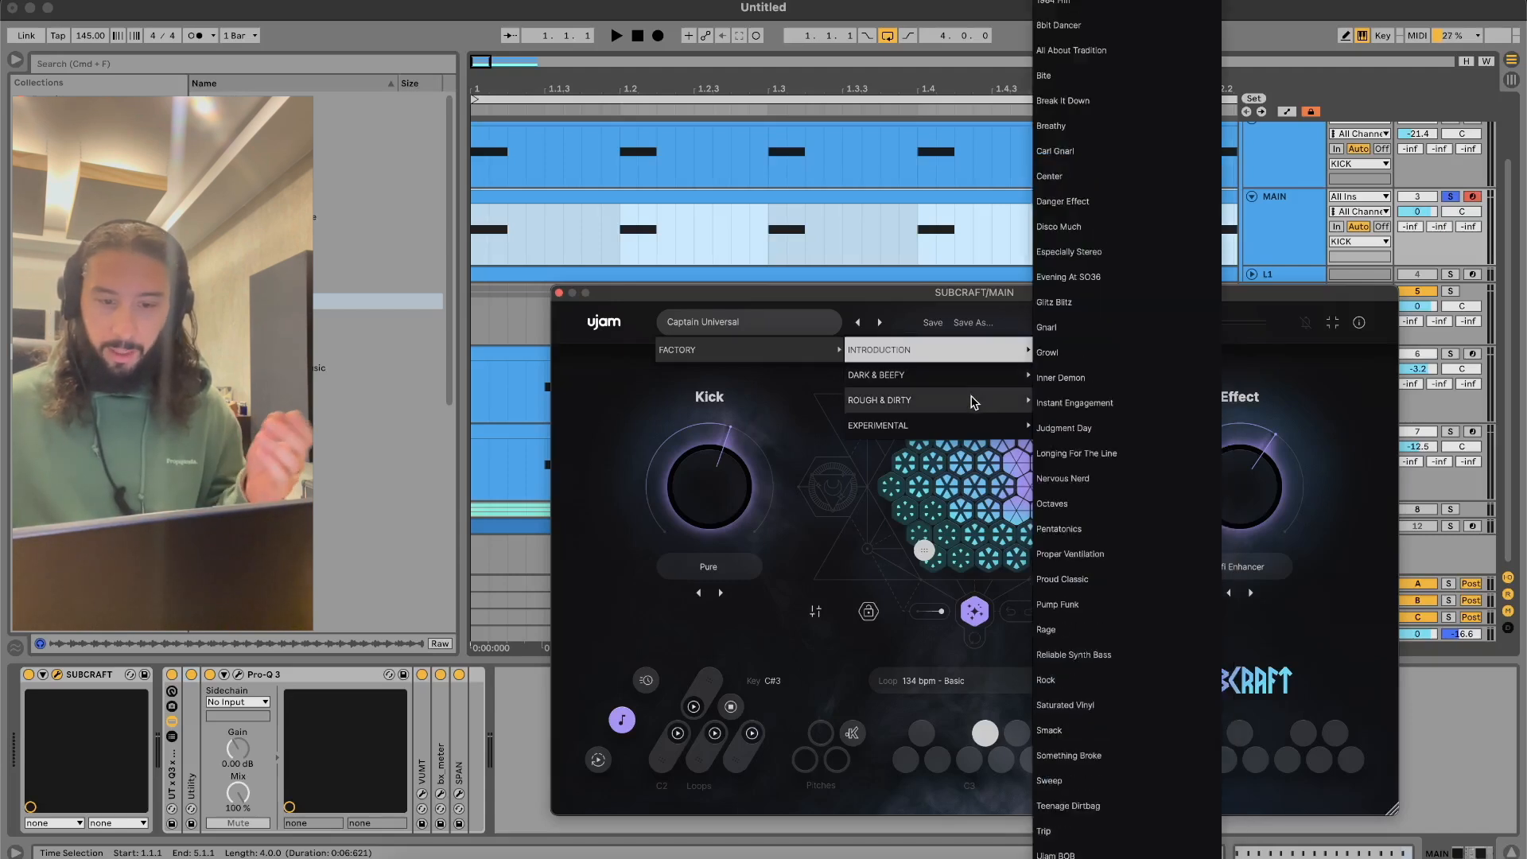
click(621, 427)
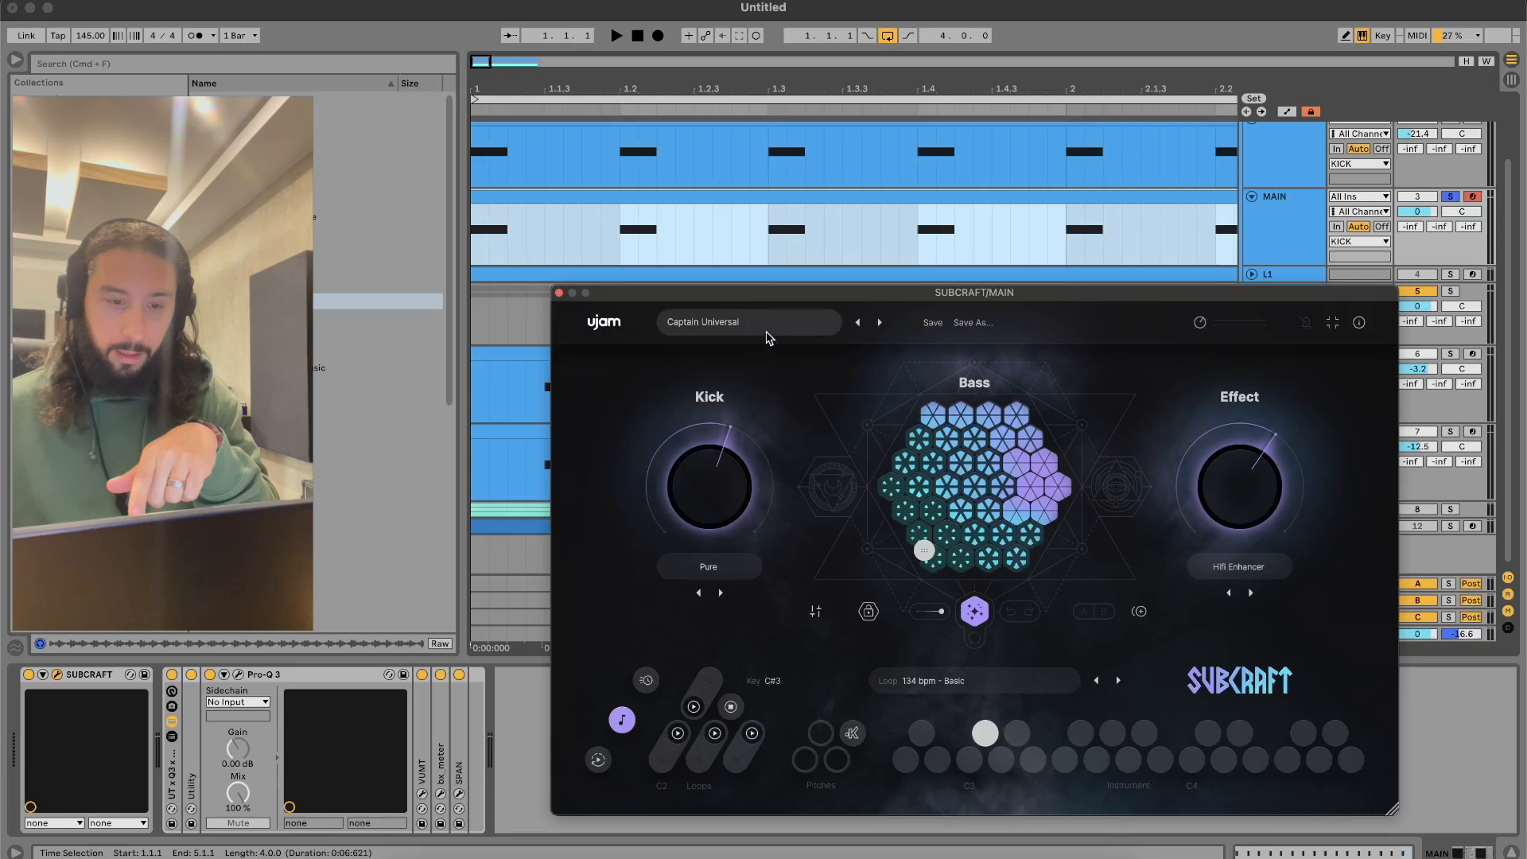
click(766, 333)
click(640, 414)
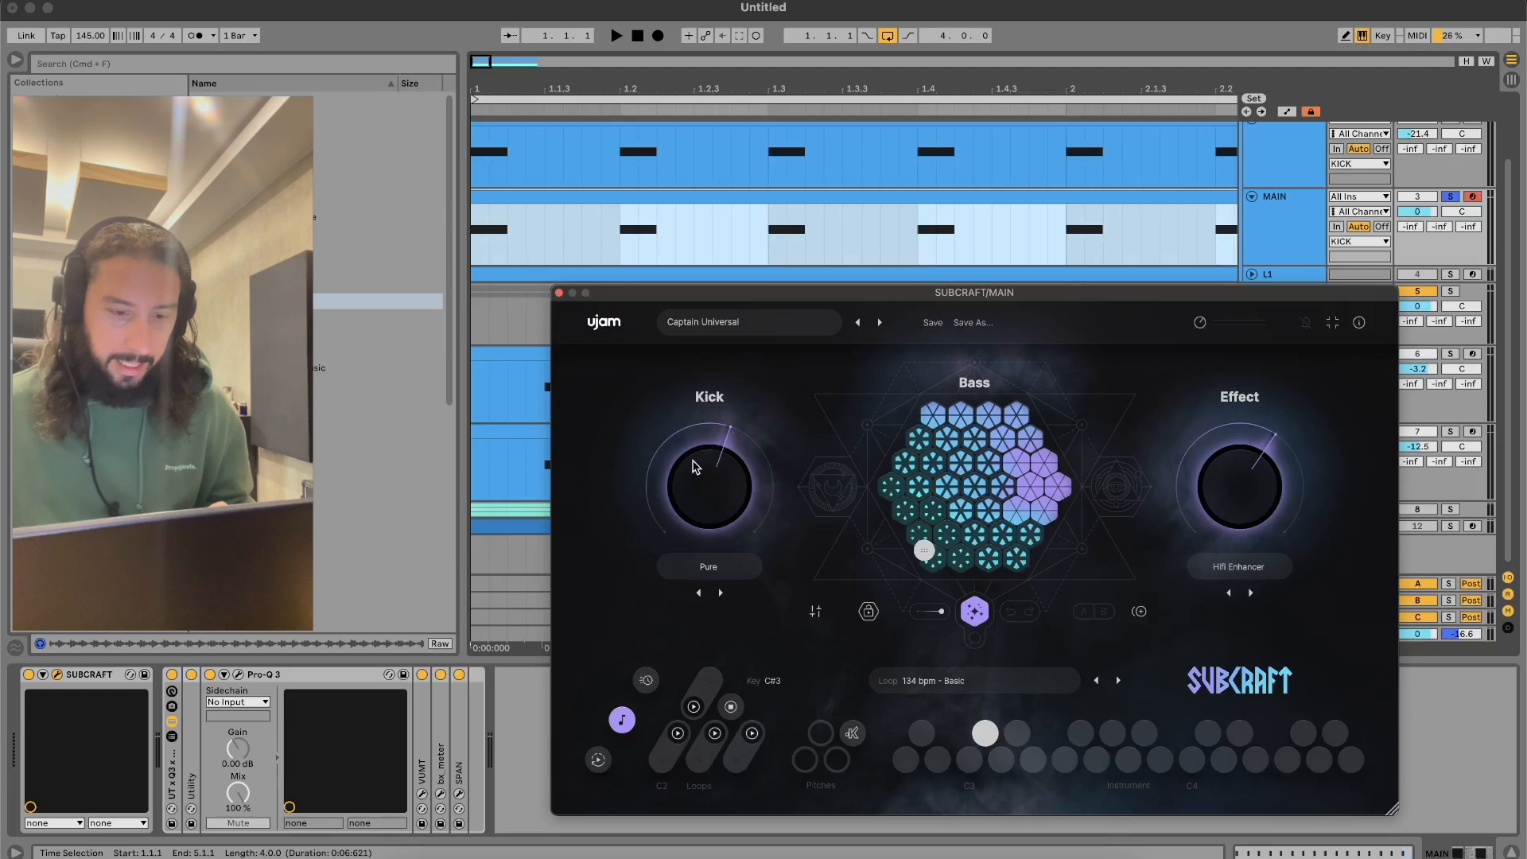
Look through SUBCRAFT's kick types and effect types without changing either selection
click(722, 571)
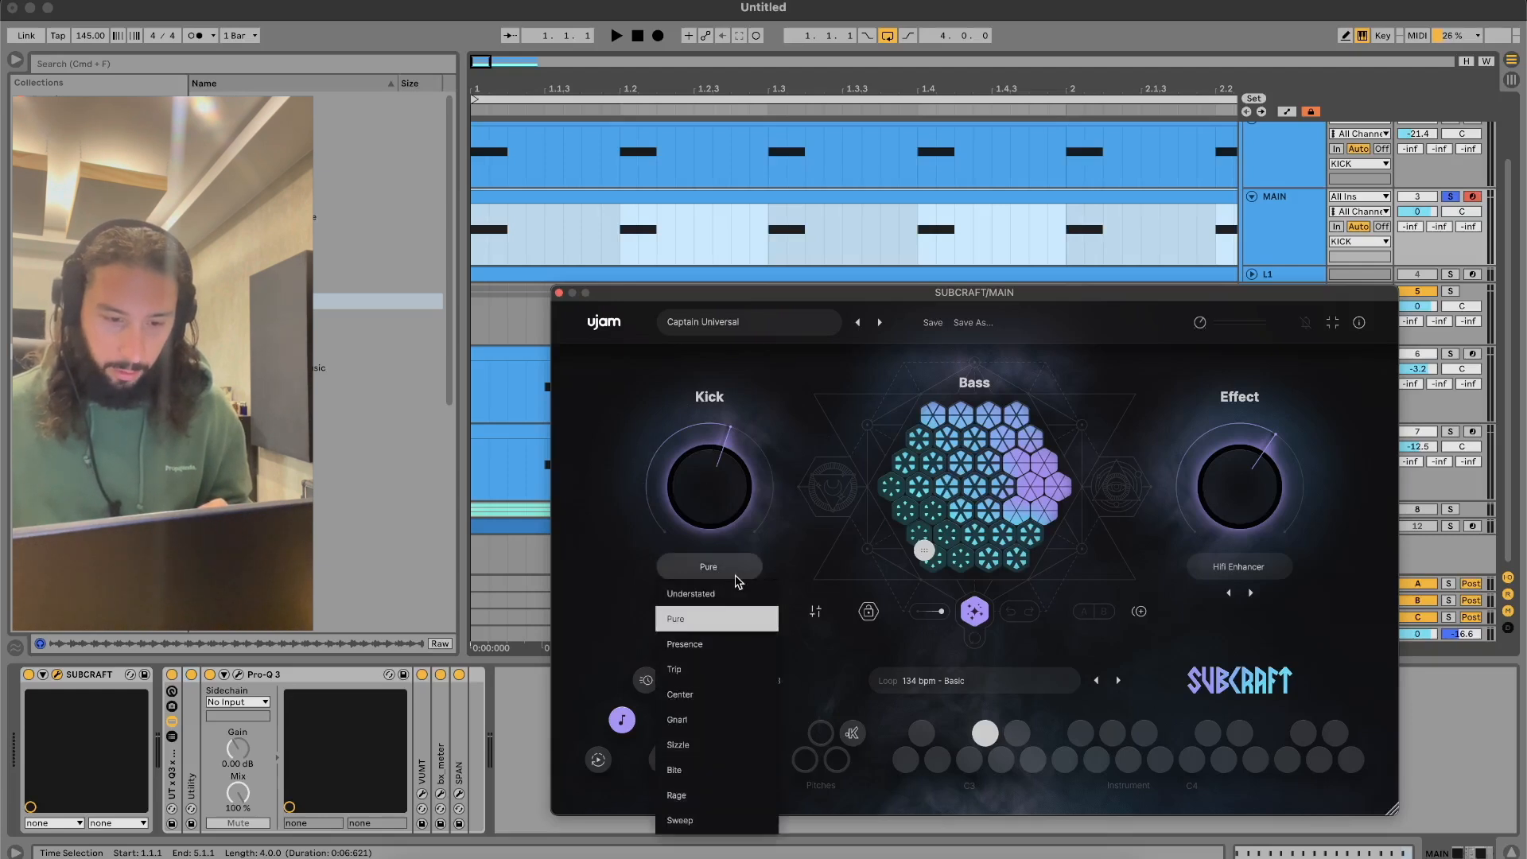
click(632, 566)
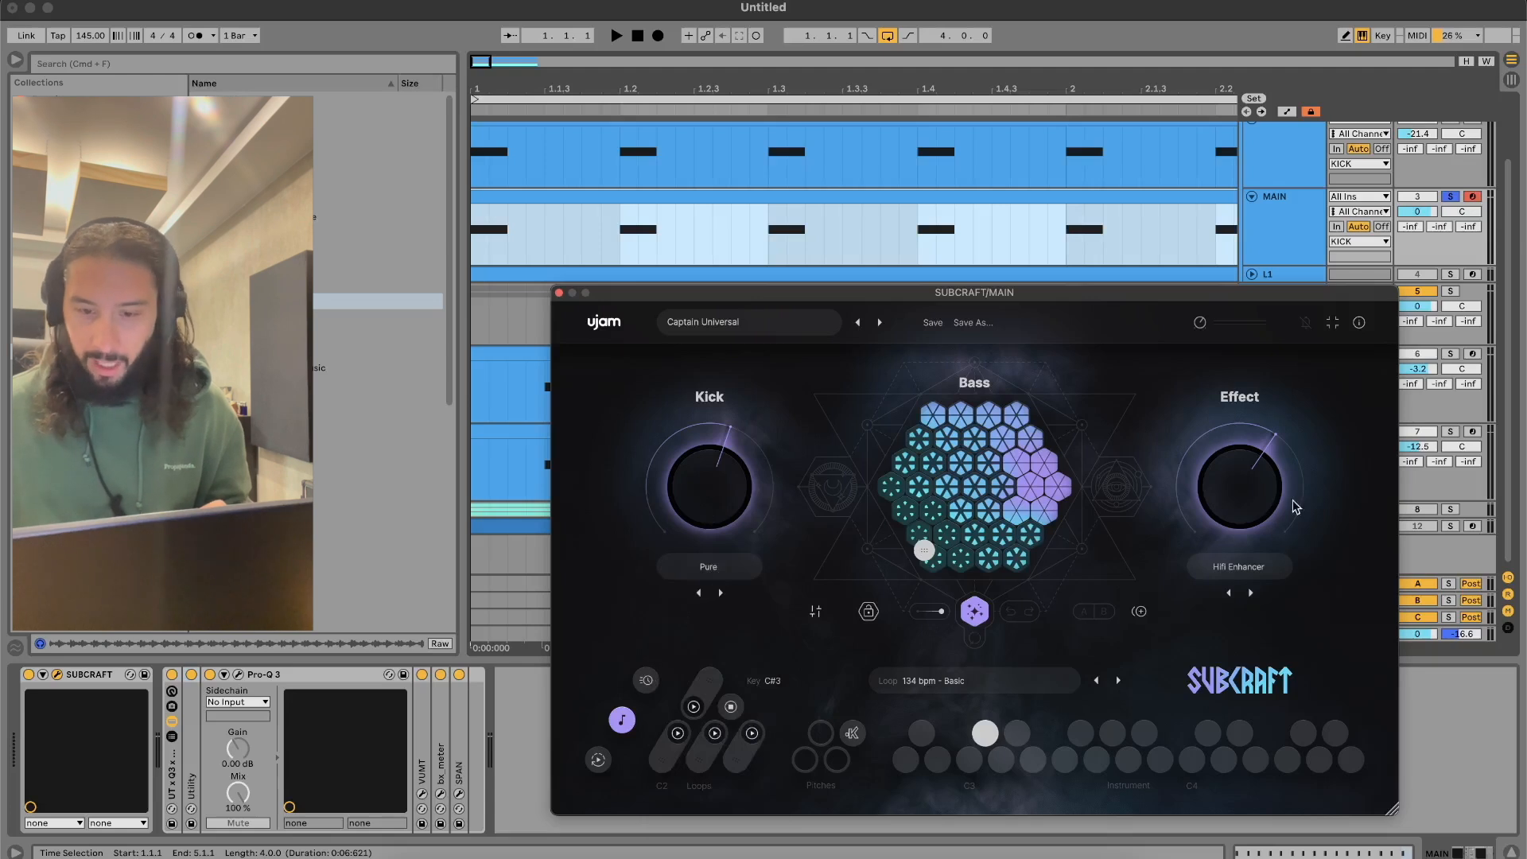
click(1239, 567)
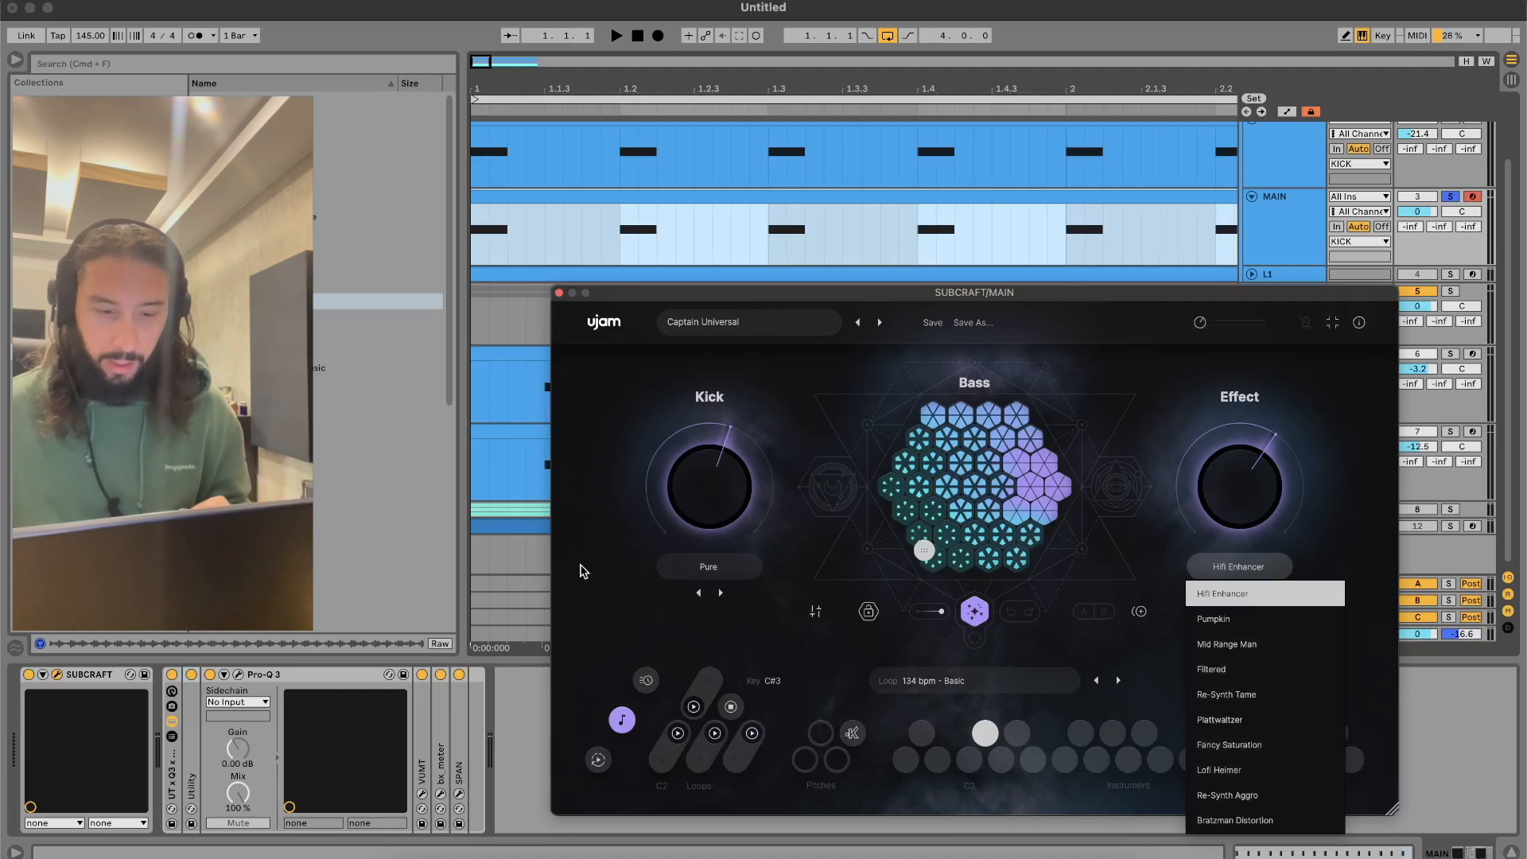
click(708, 568)
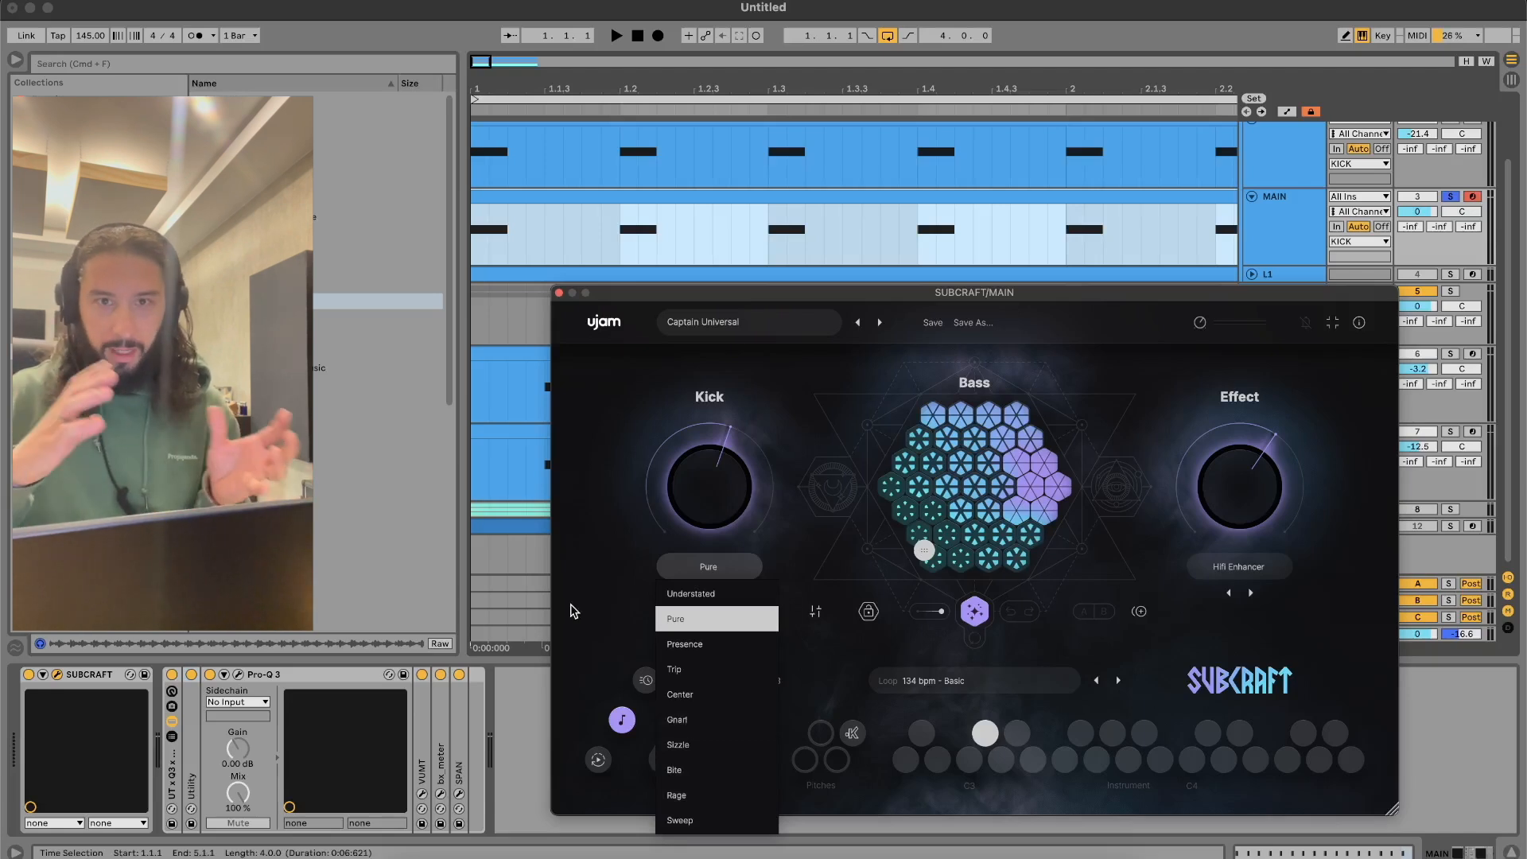
click(608, 534)
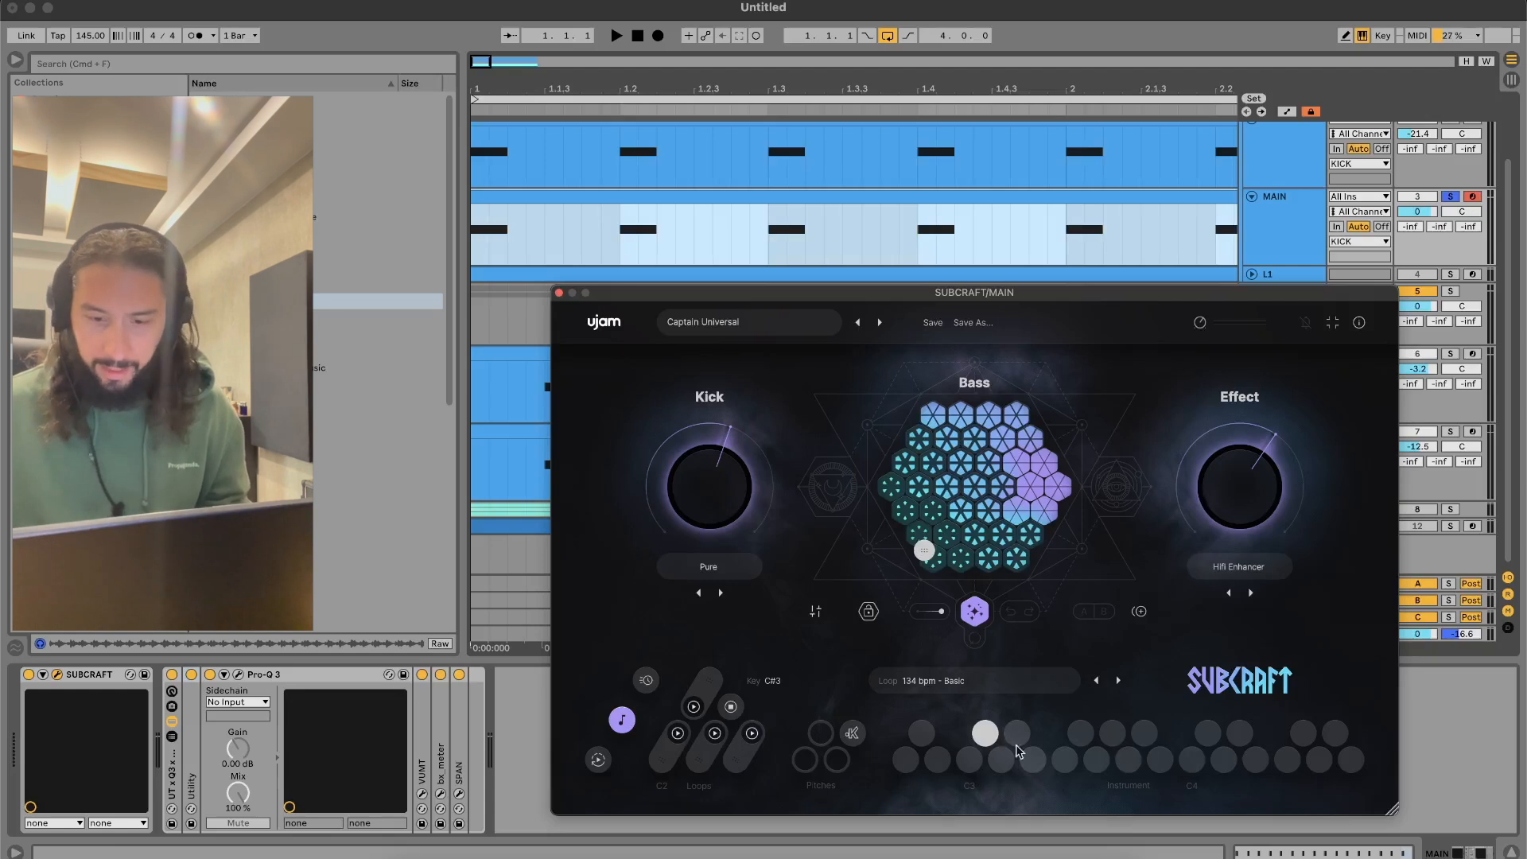
Browse SUBCRAFT's loop patterns without loading another one and check the Microtiming control
click(1034, 682)
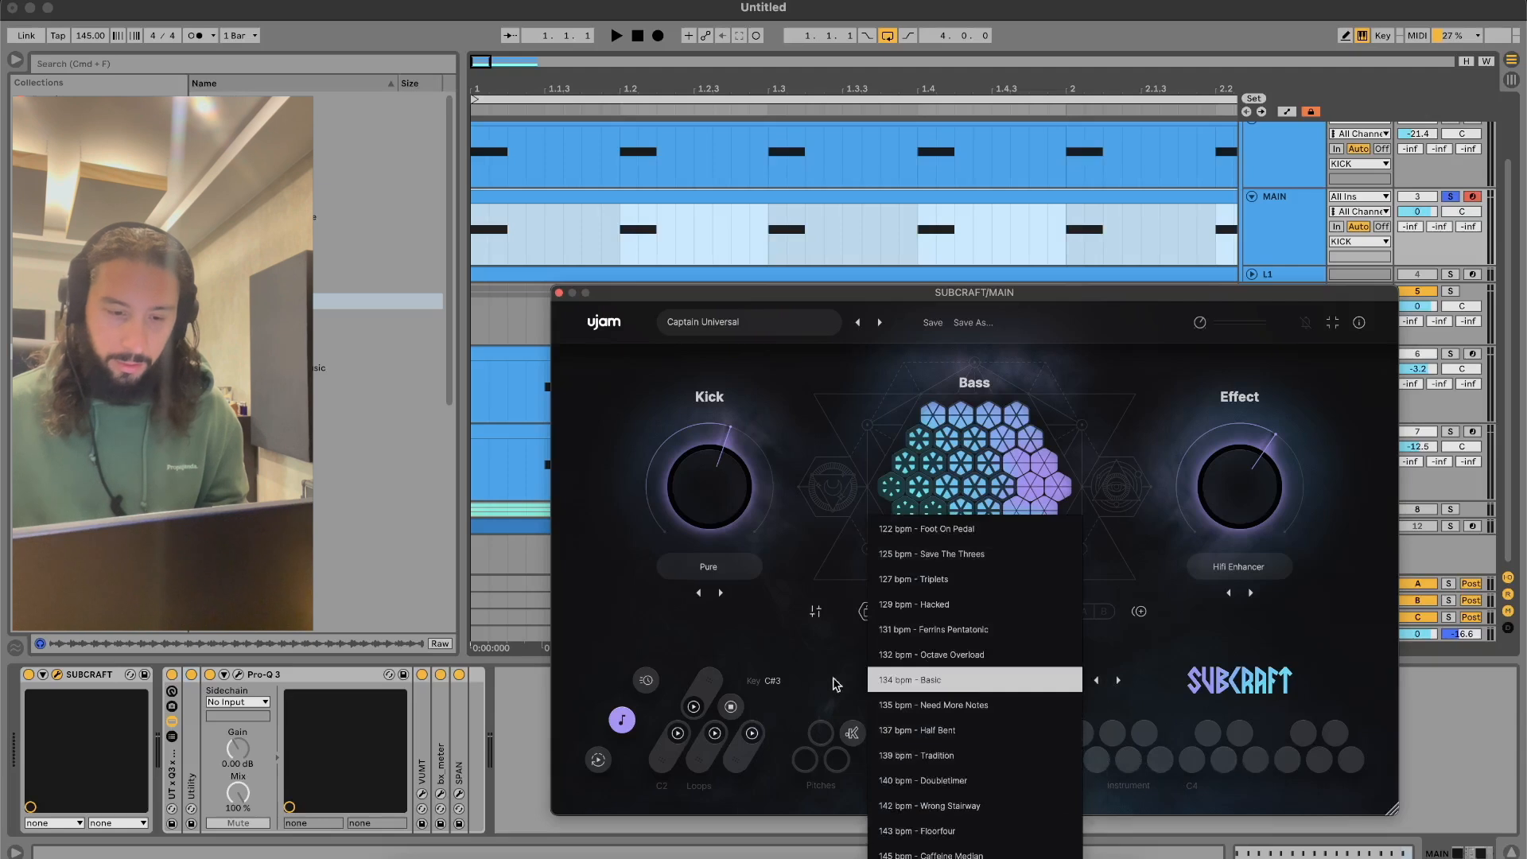
click(800, 669)
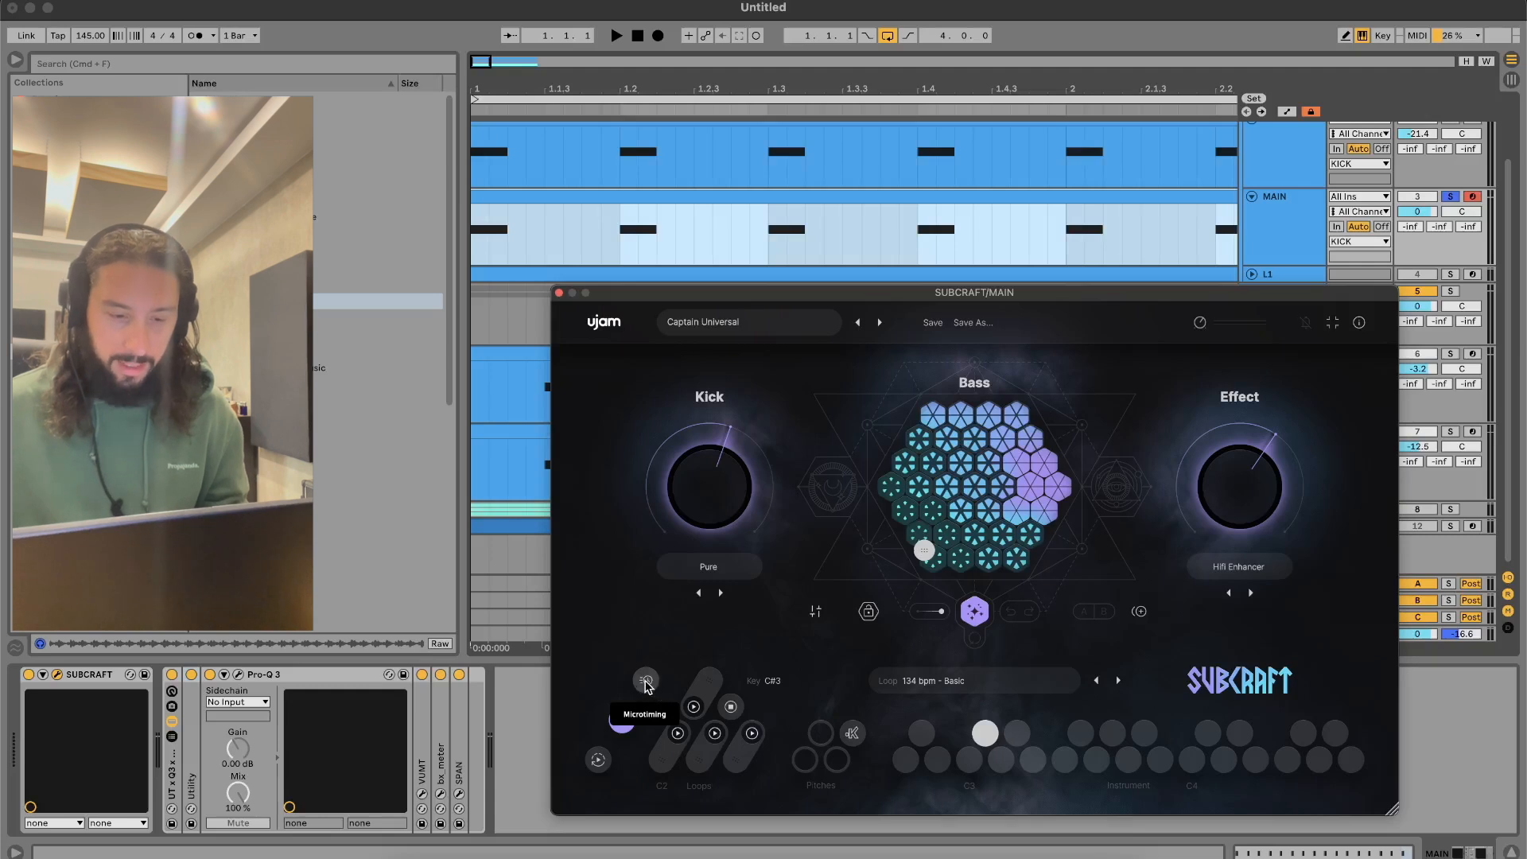
click(646, 682)
click(646, 681)
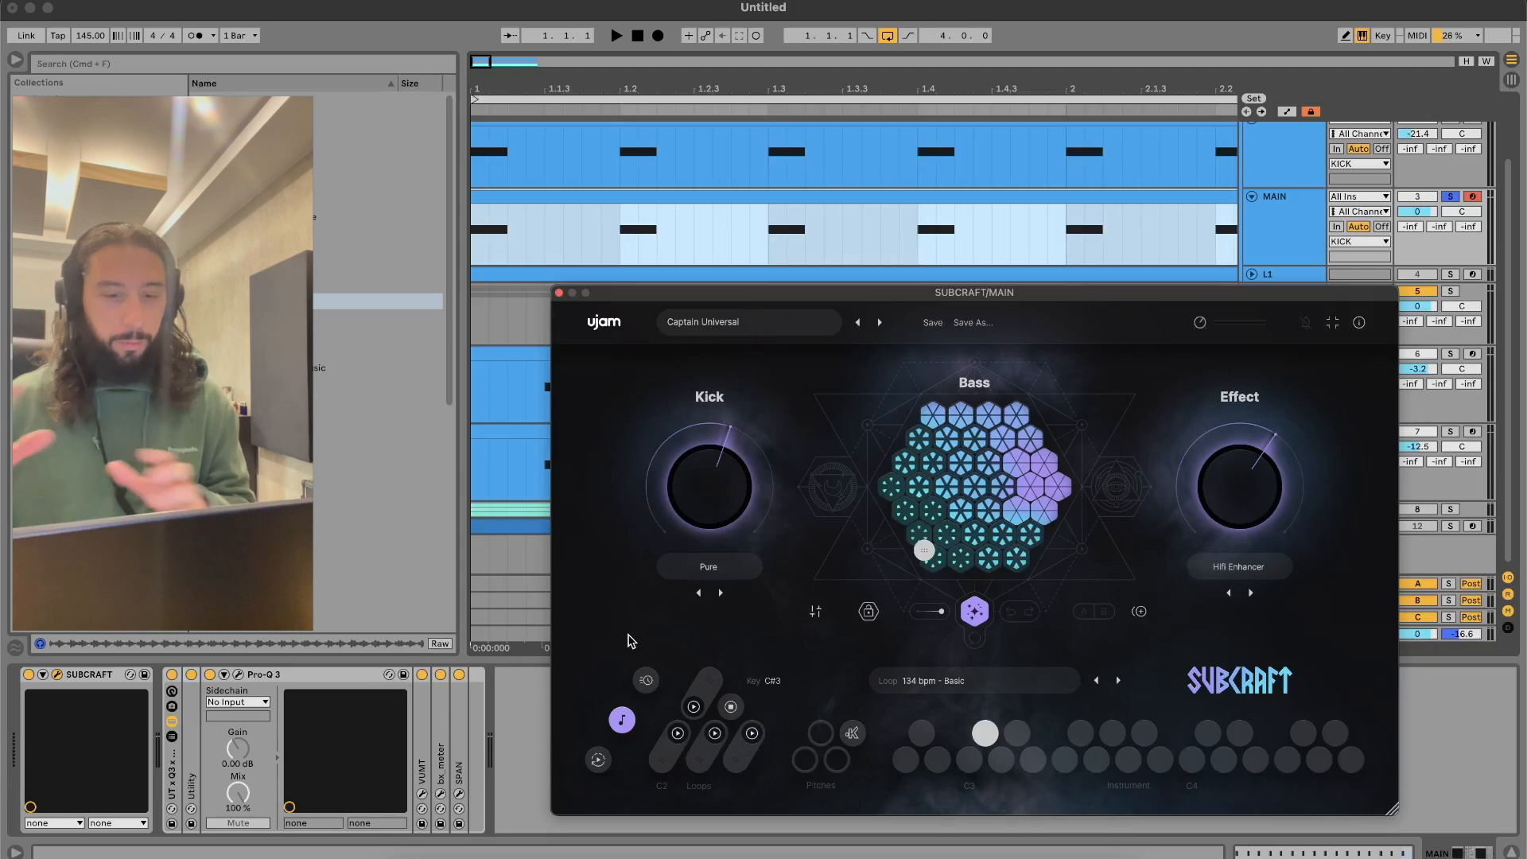
Select the MAIN kick clip and play it soloed
click(882, 200)
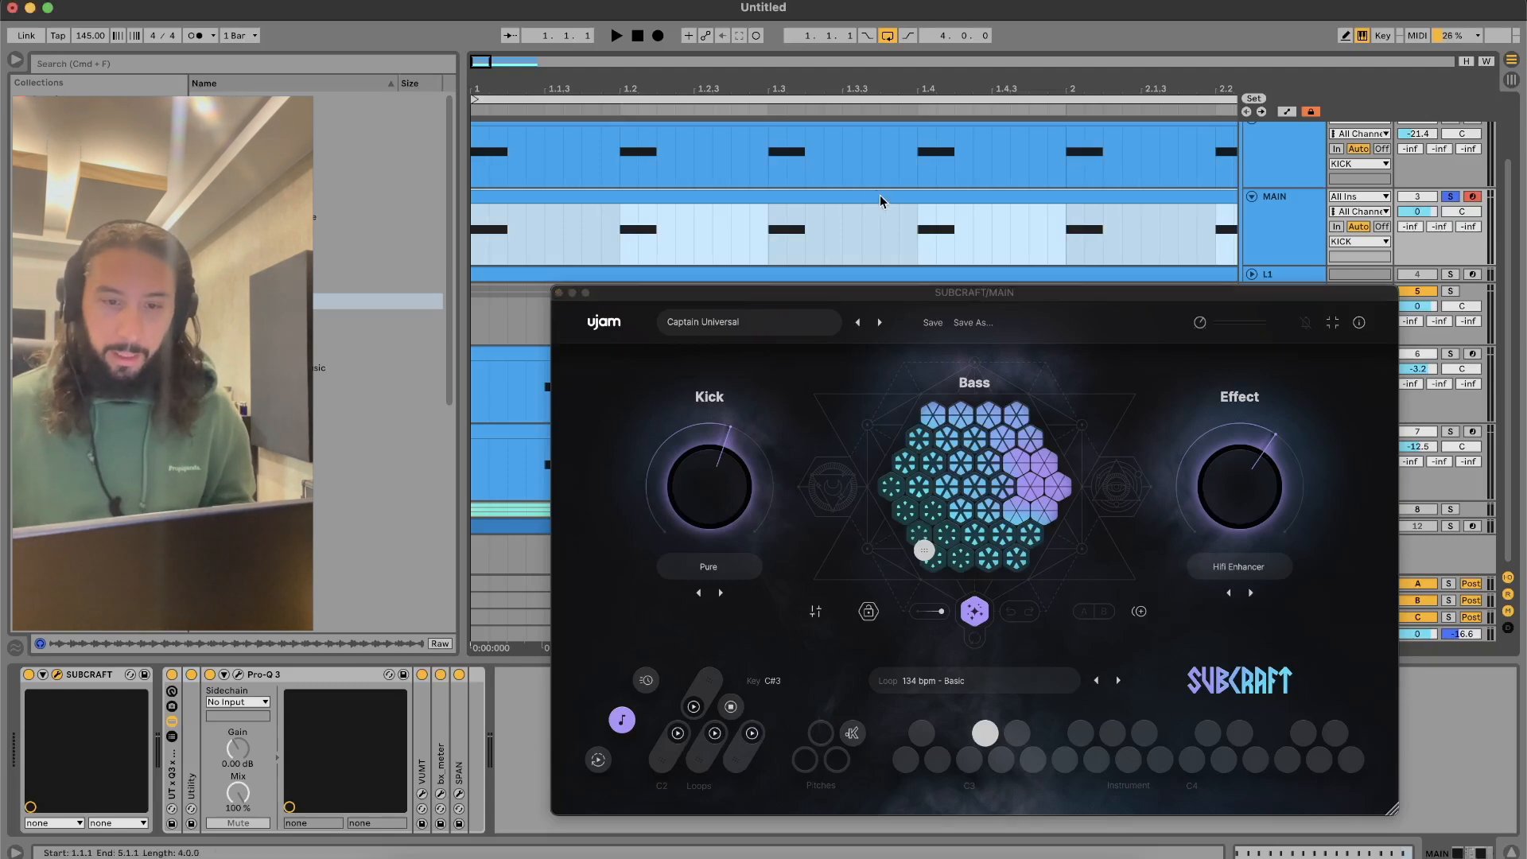
key(space)
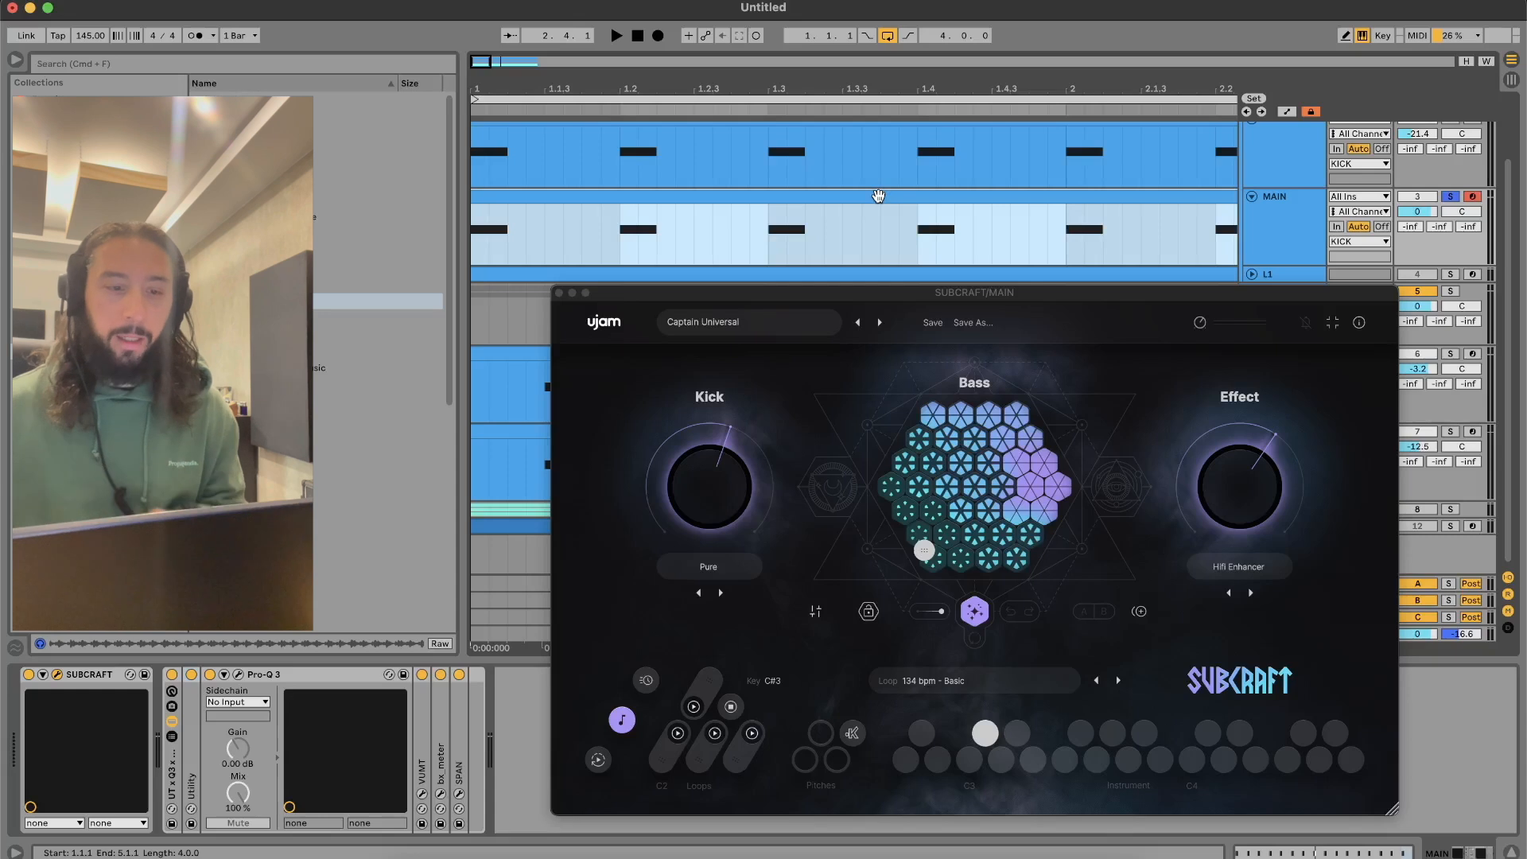
key(space)
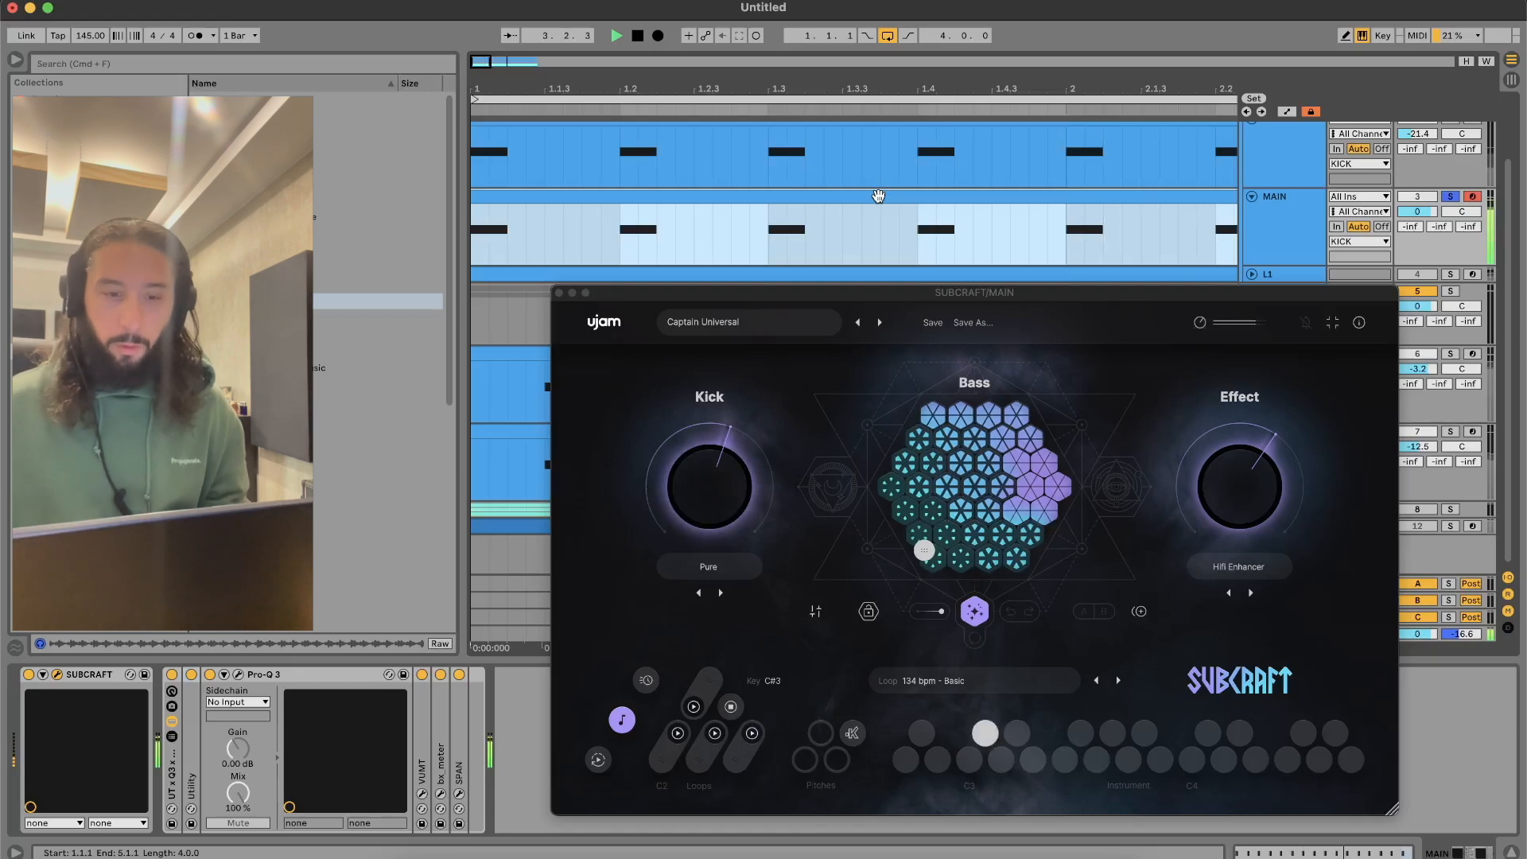
Solo the TRANS kick track, collapse its Reverb device and check the low-cut curve in its Pro-Q 3
scroll(878, 196, up, 2)
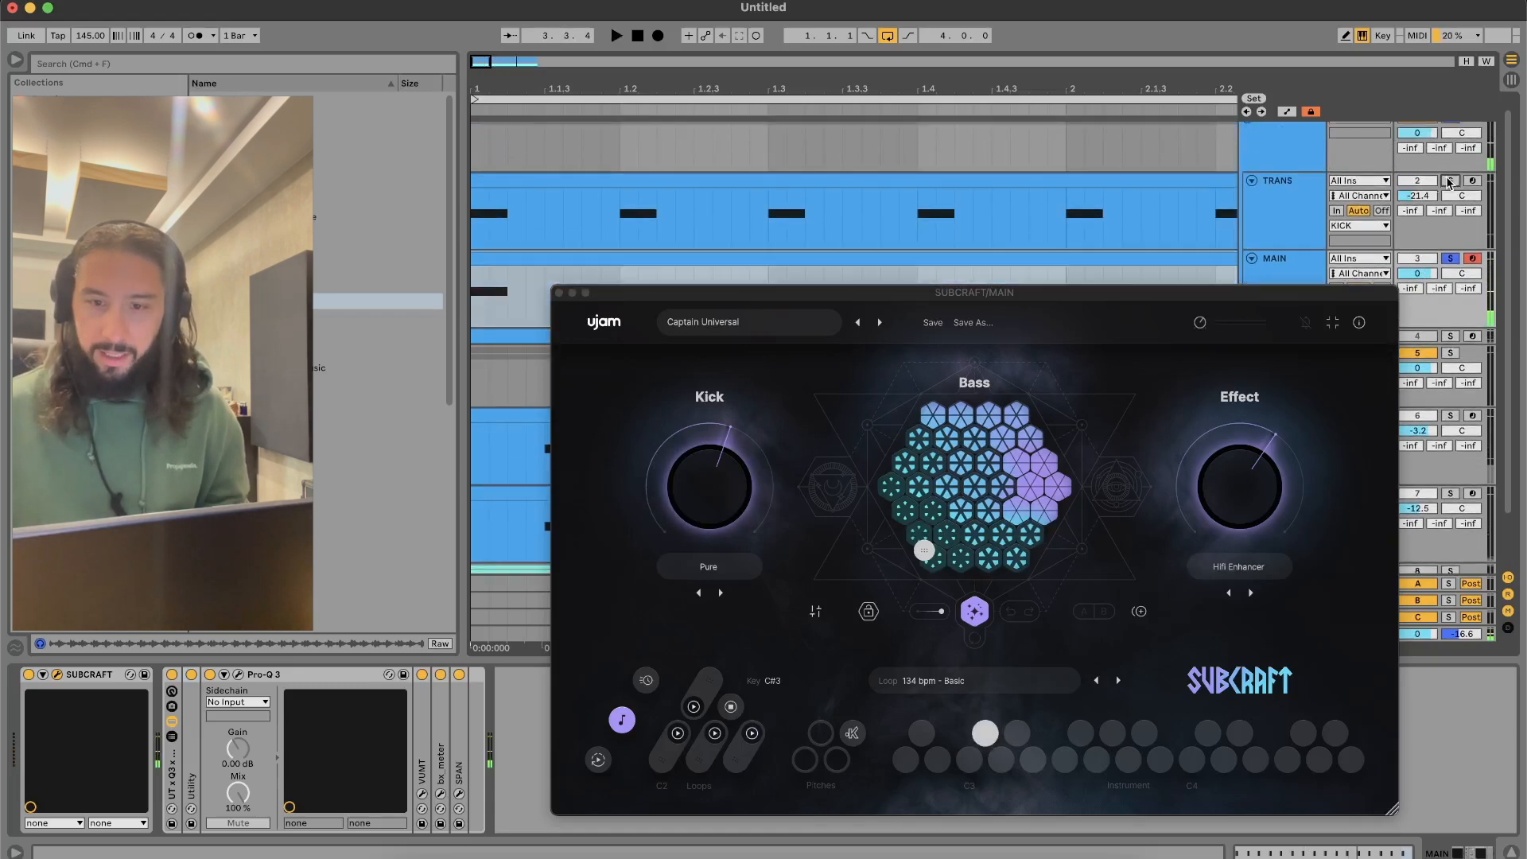
click(1125, 182)
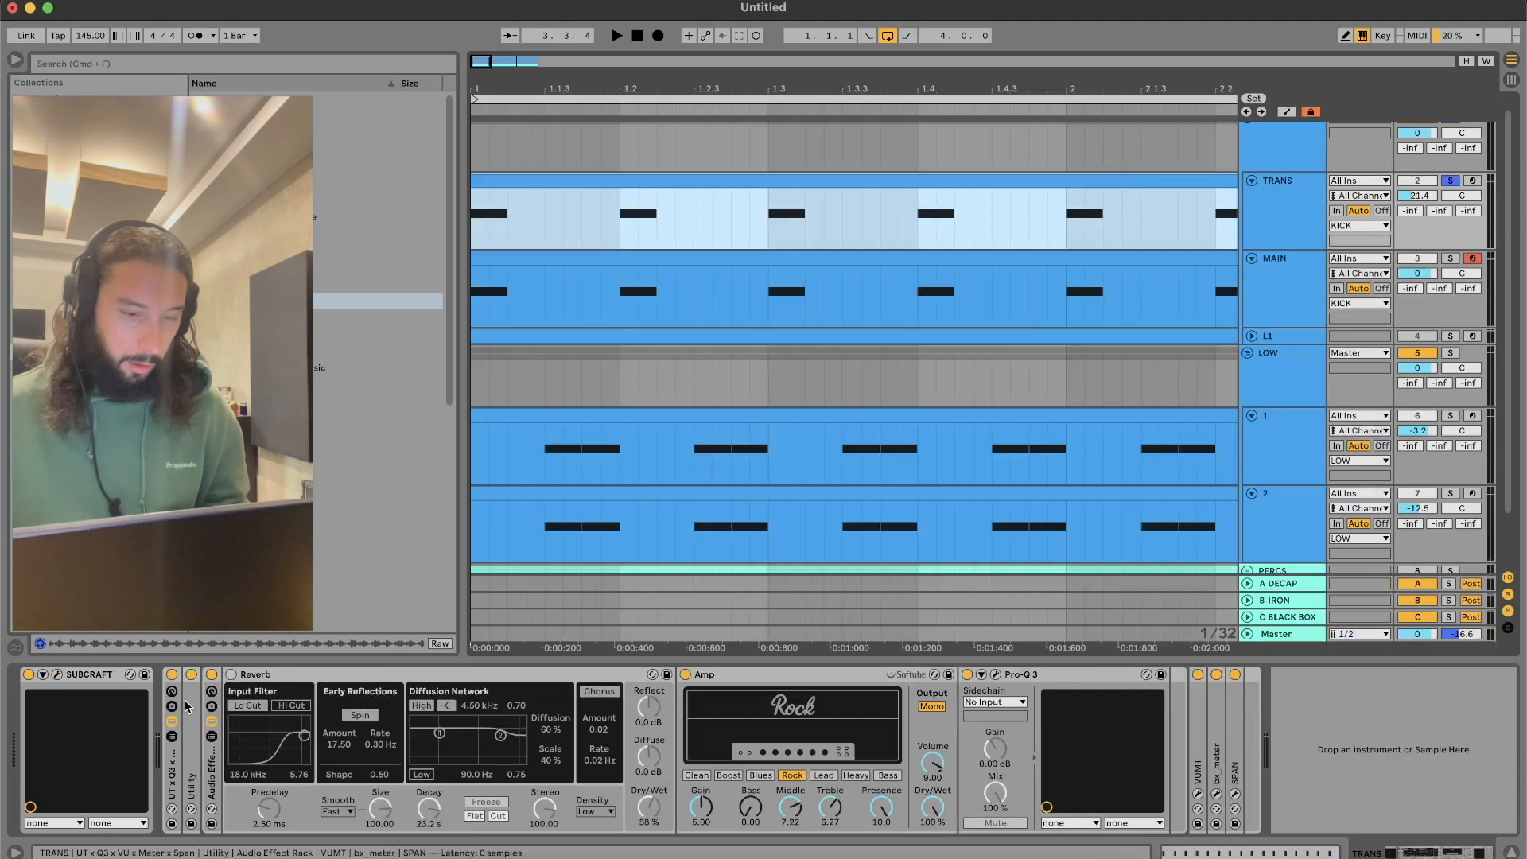
double_click(263, 674)
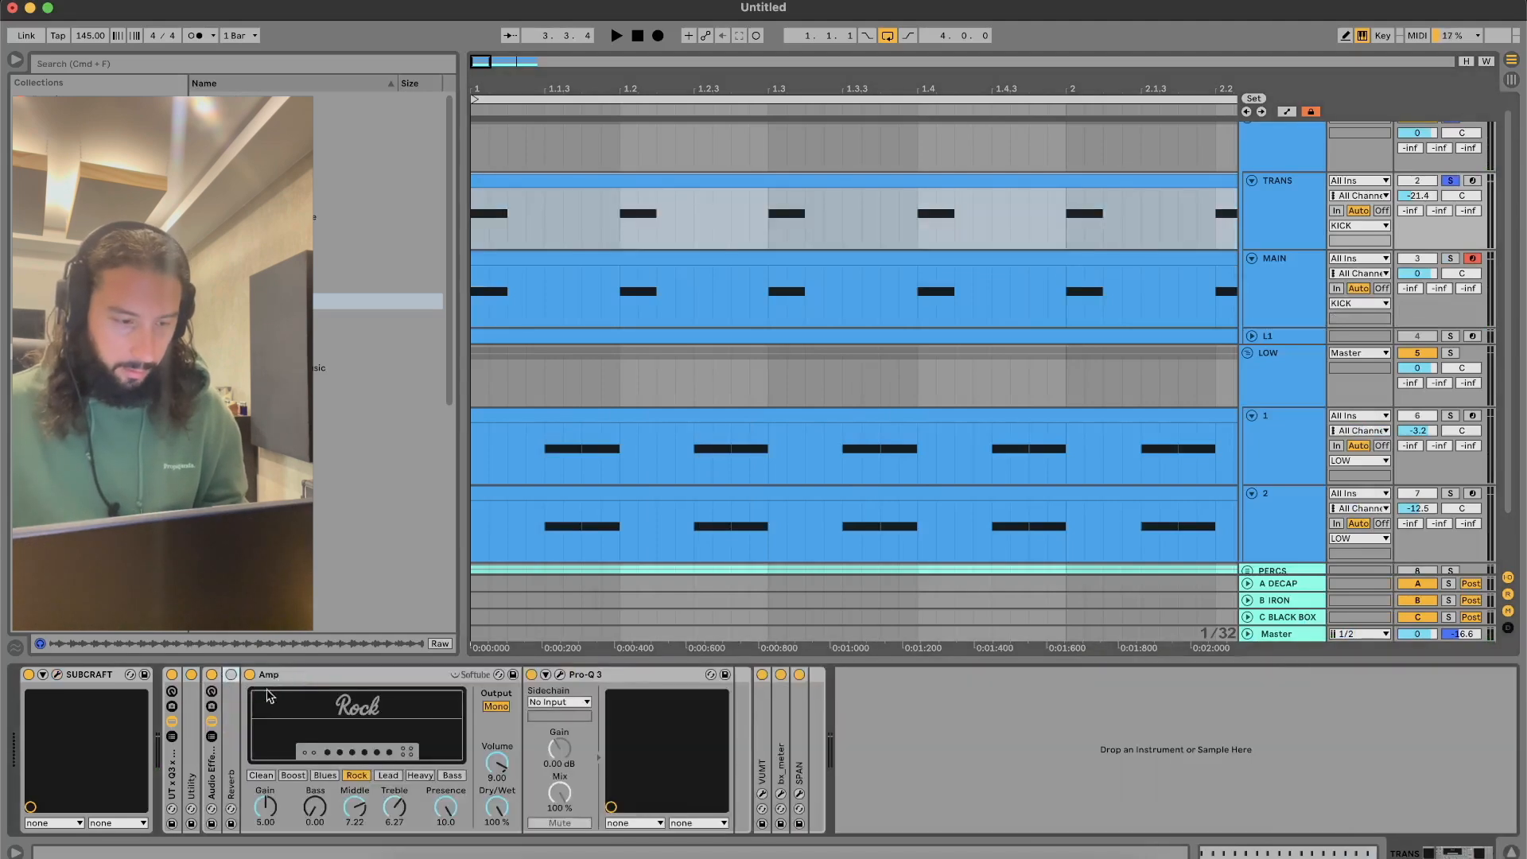
click(560, 675)
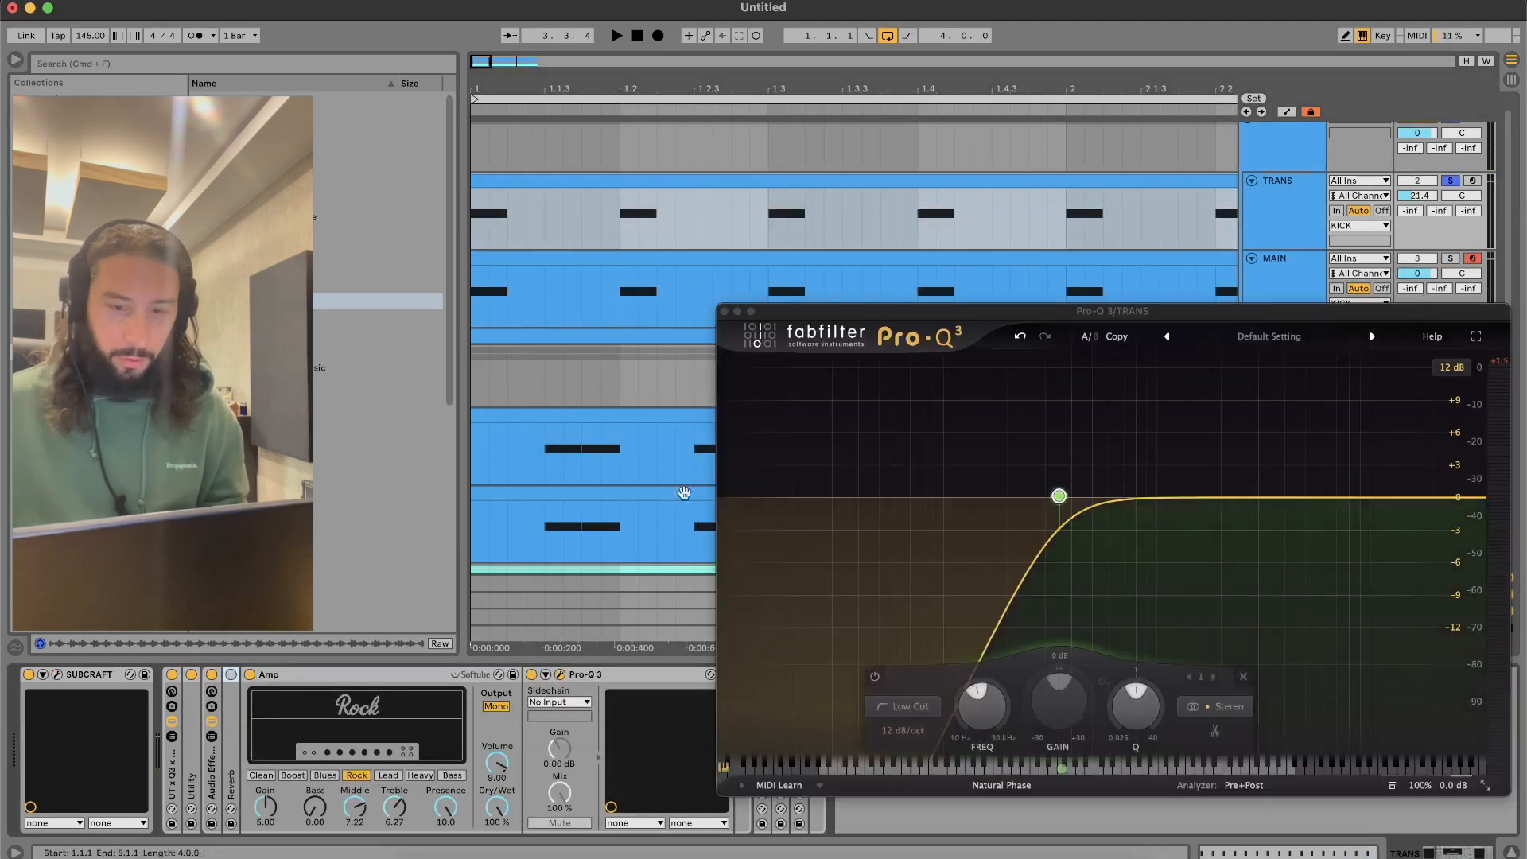
click(727, 312)
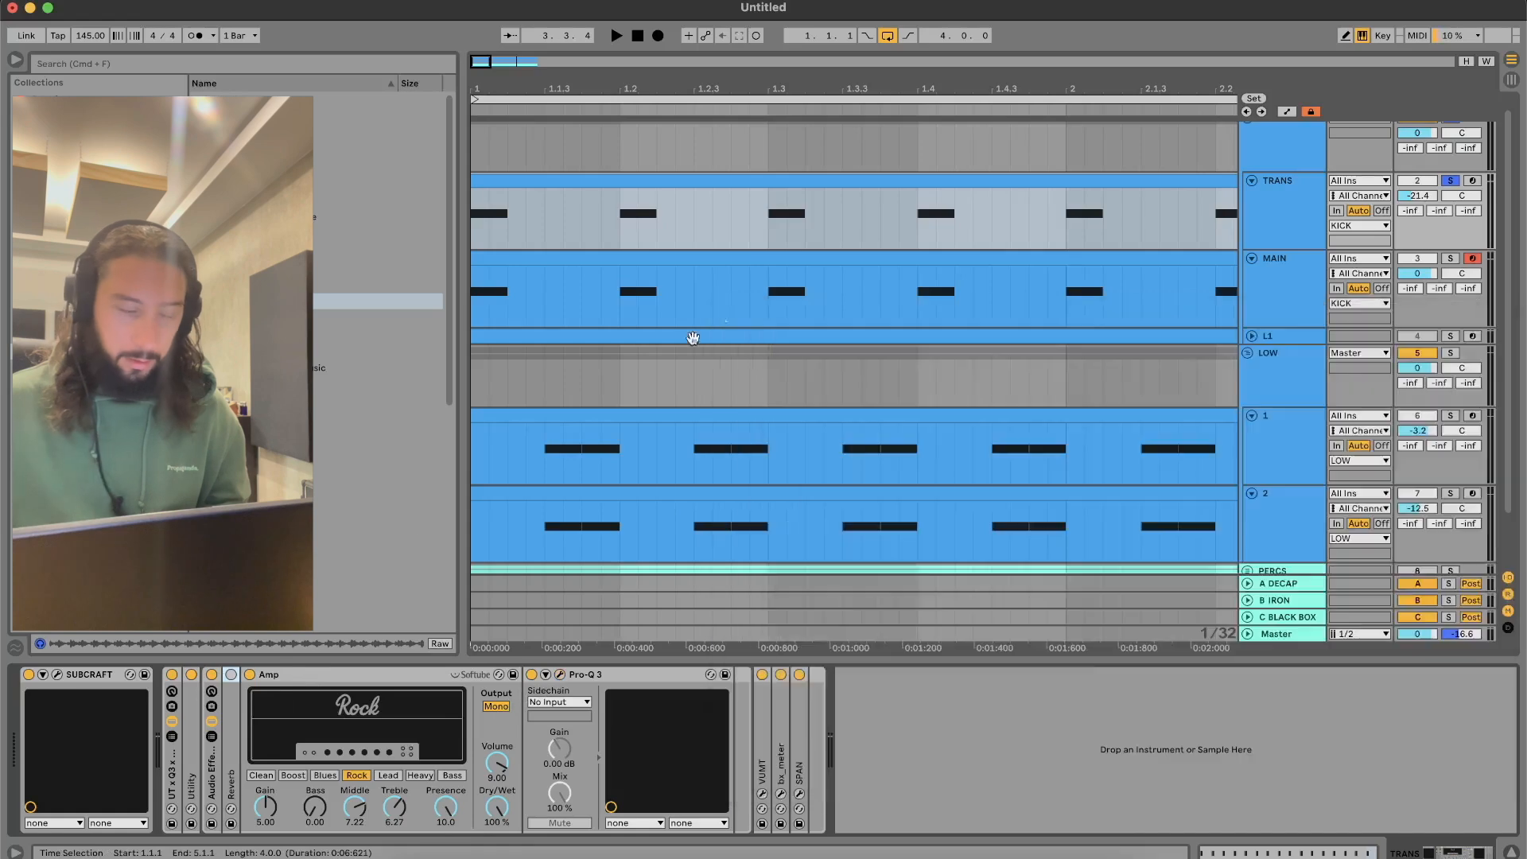
Play TRANS with its SUBCRAFT plug-in open and compare the sound with the Amp bypassed and active
click(57, 674)
drag(504, 84, 932, 168)
key(space)
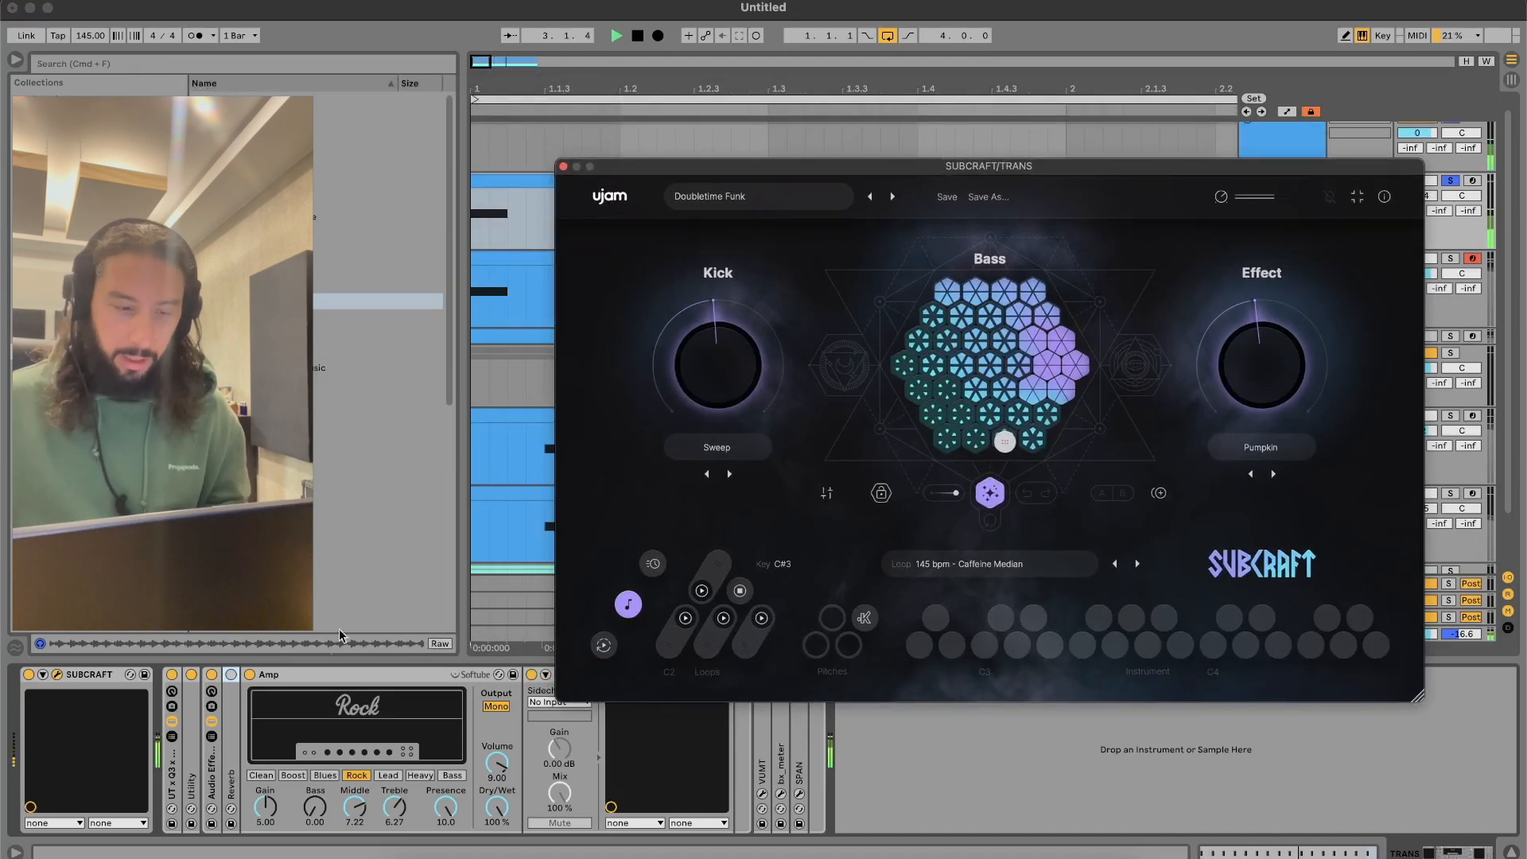
click(254, 682)
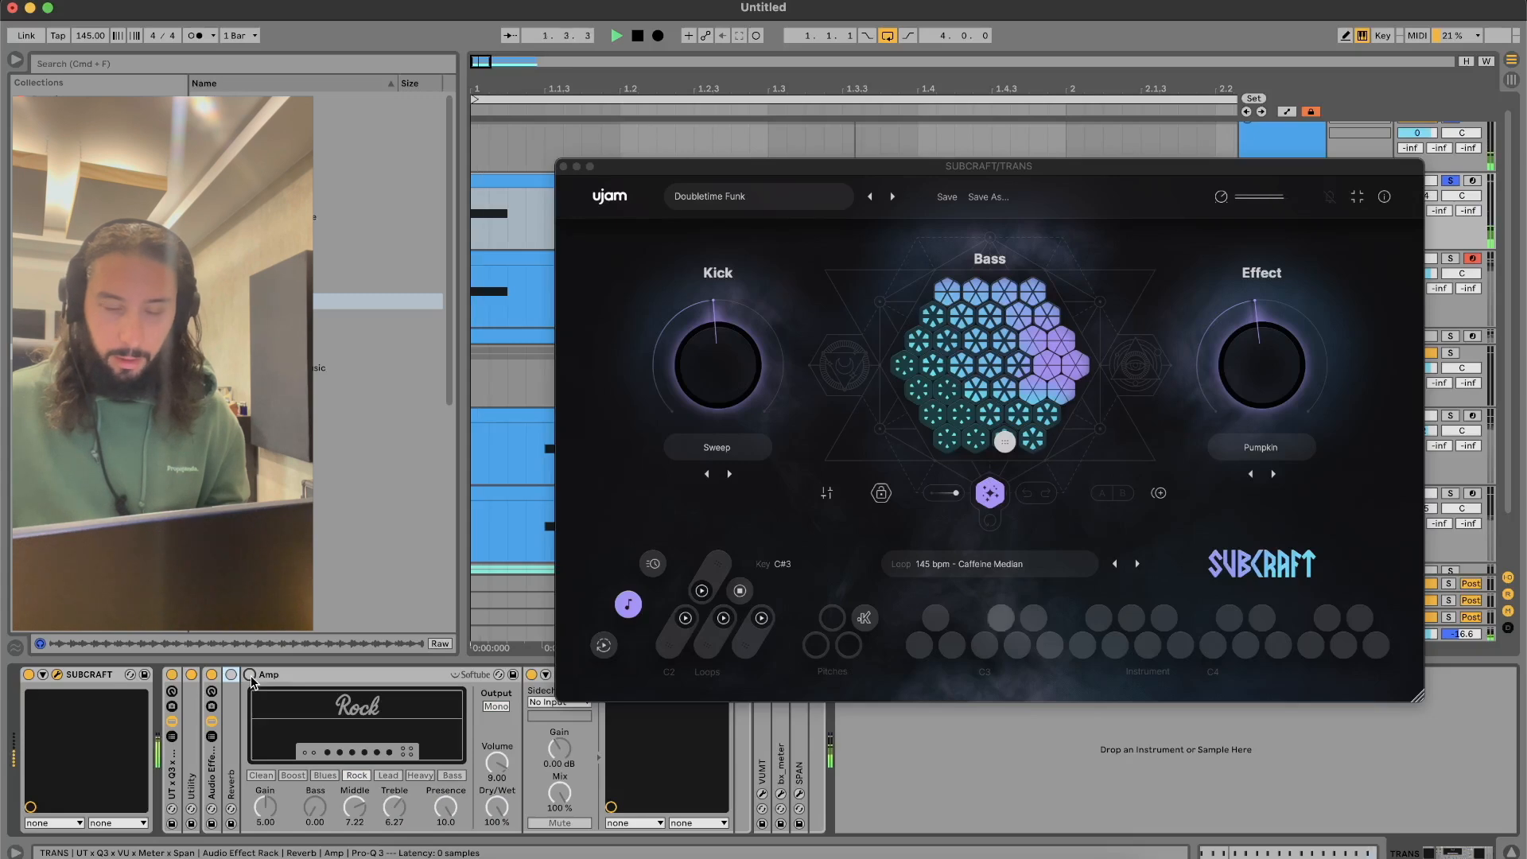
click(250, 677)
key(space)
click(563, 166)
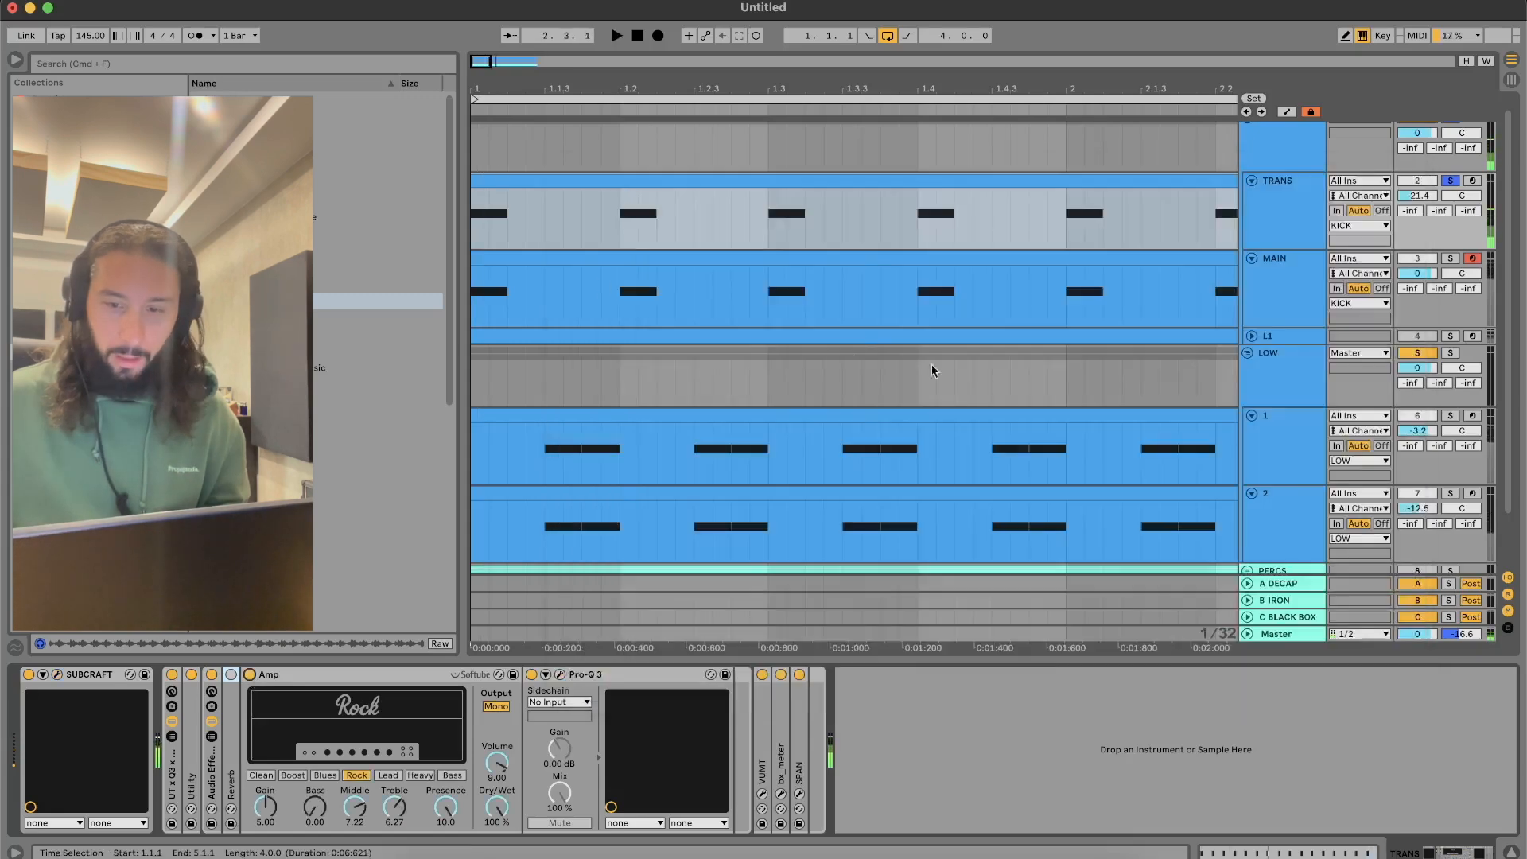
Solo track 1 inside the LOW group and play its bass notes
click(1450, 353)
click(1047, 422)
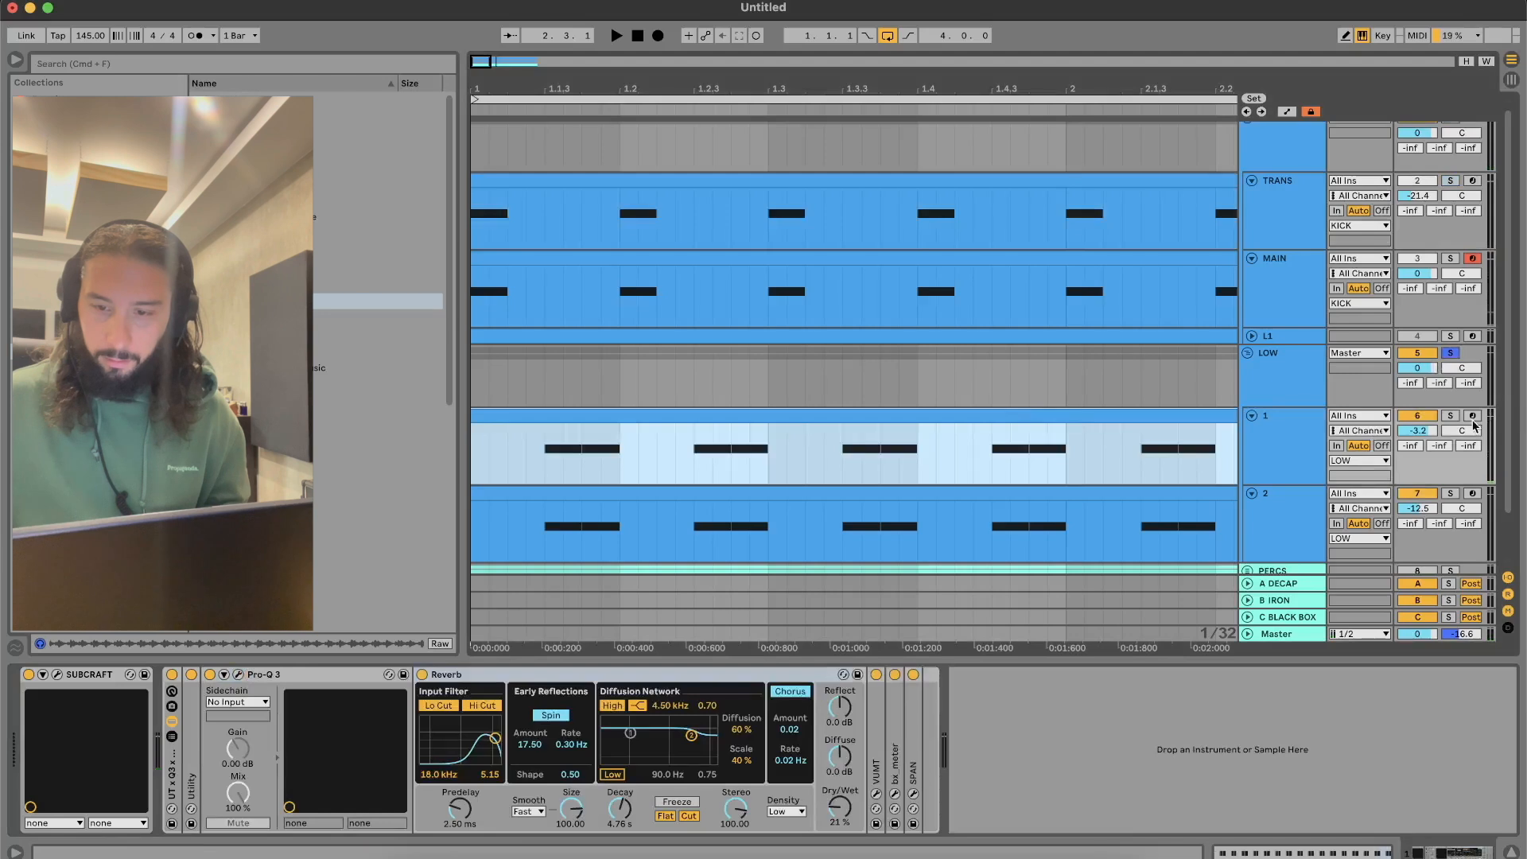
key(space)
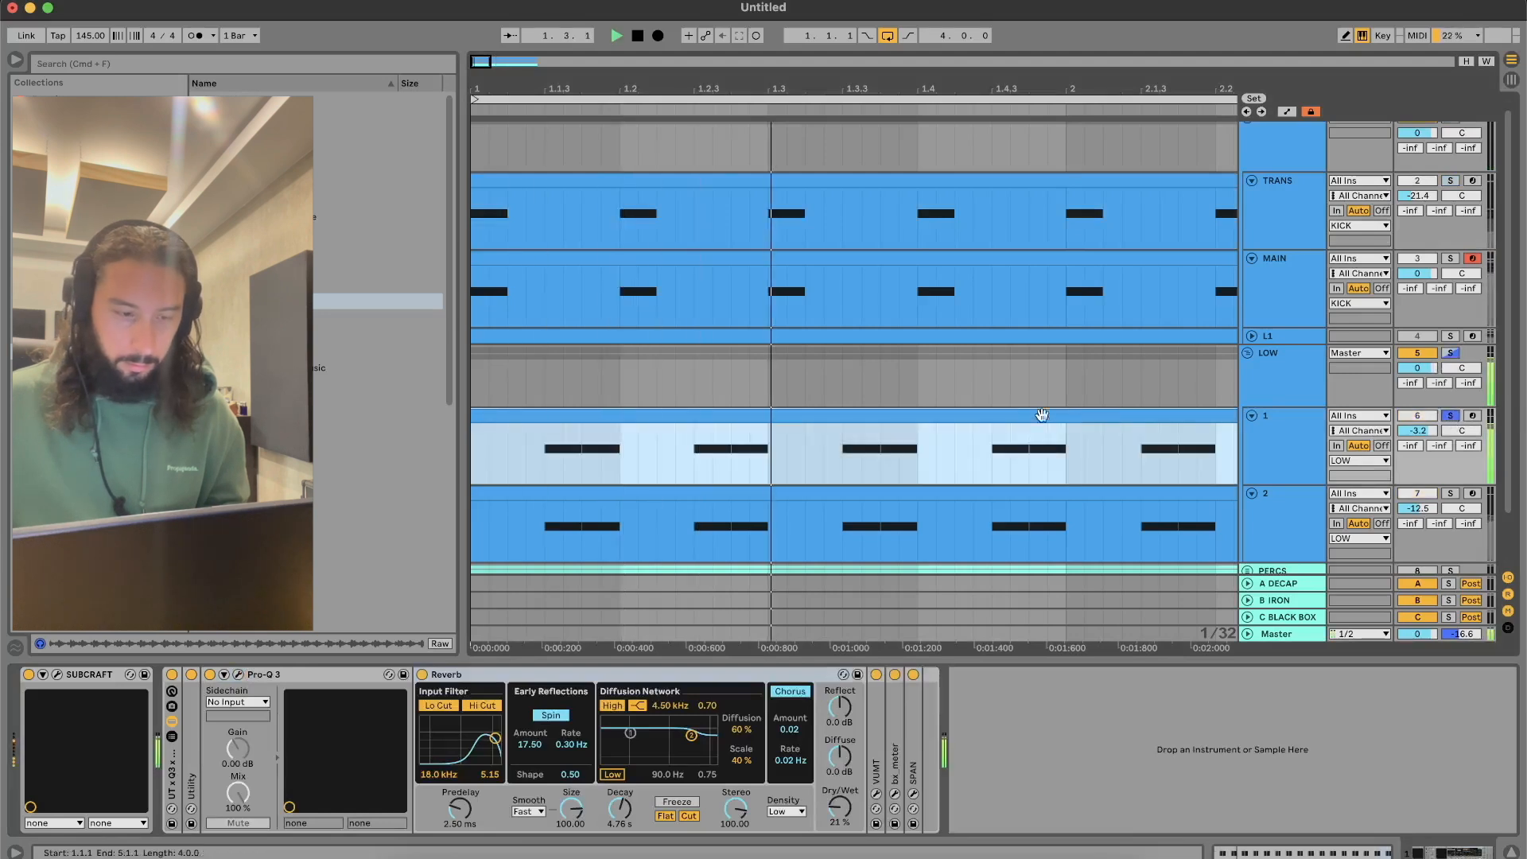
key(space)
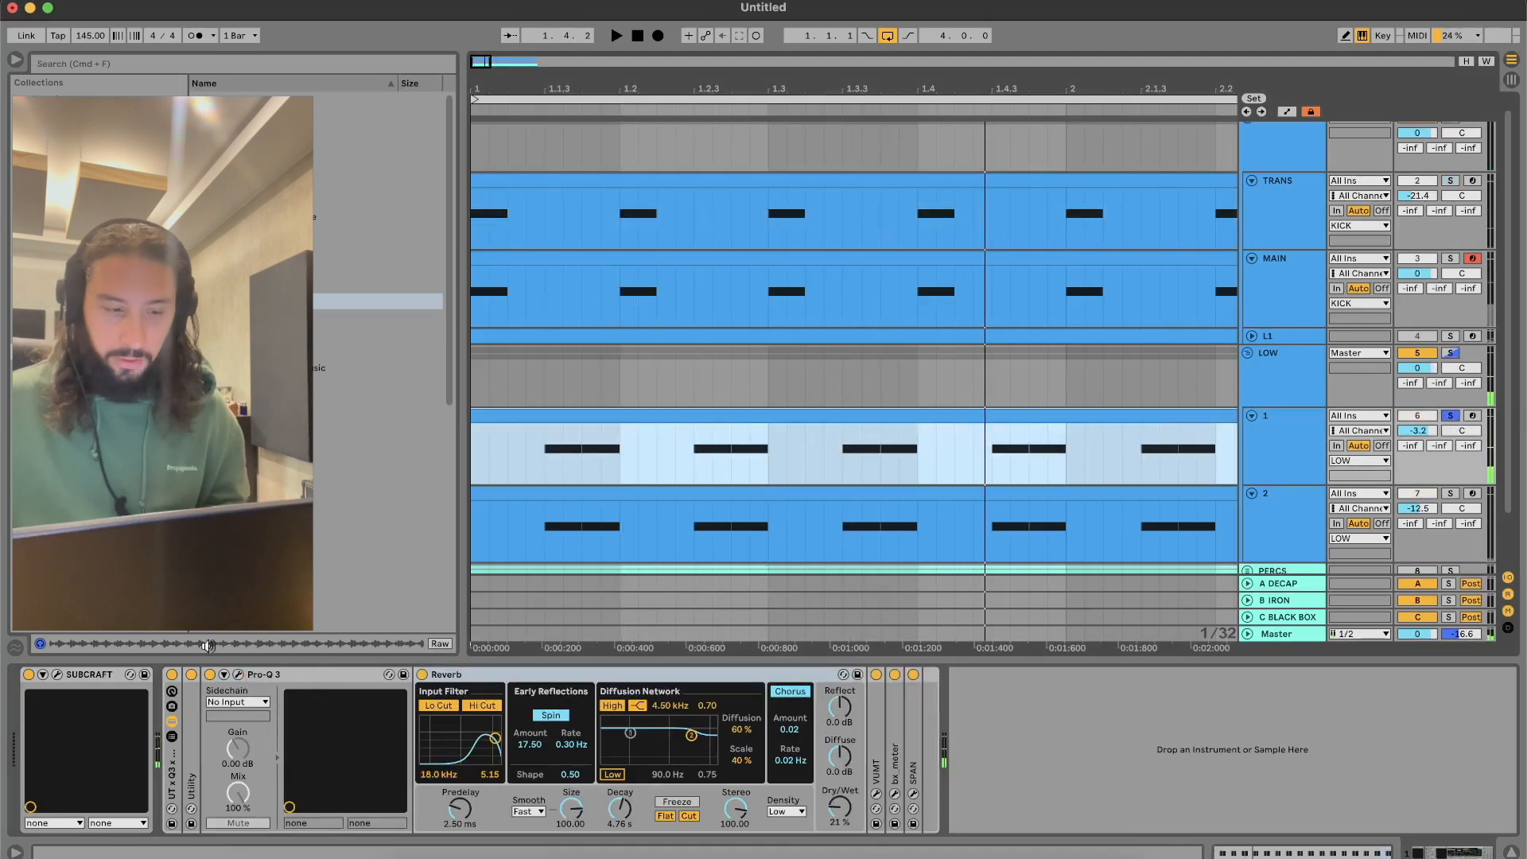
Inspect the high-cut curve in track 1's Pro-Q 3 and close the equalizer window
click(246, 677)
click(238, 675)
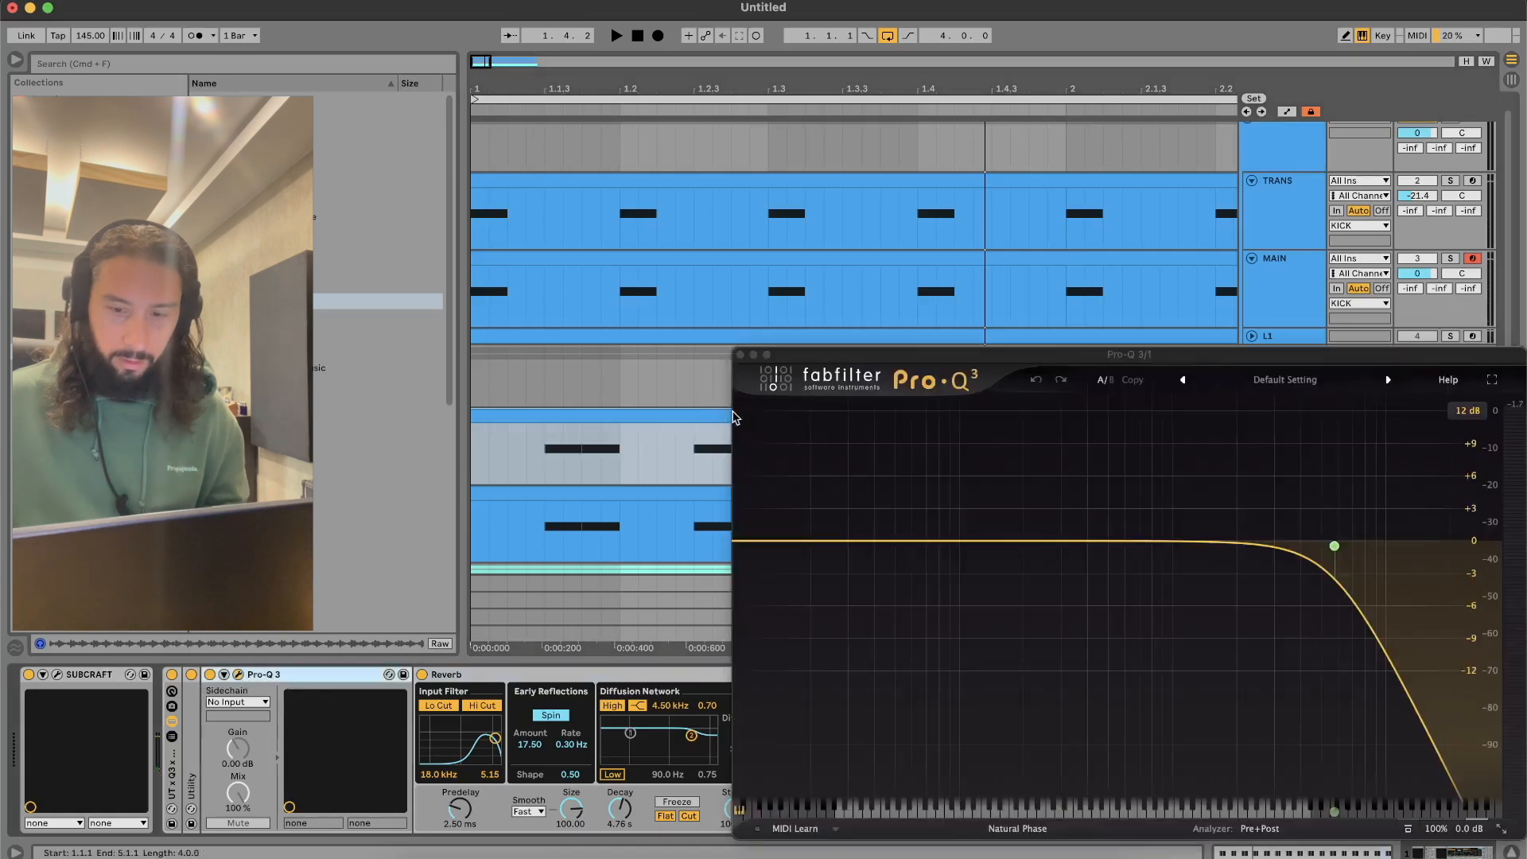
click(739, 355)
Solo bass track 2 in the LOW group and play it with its SUBCRAFT plug-in open
key(space)
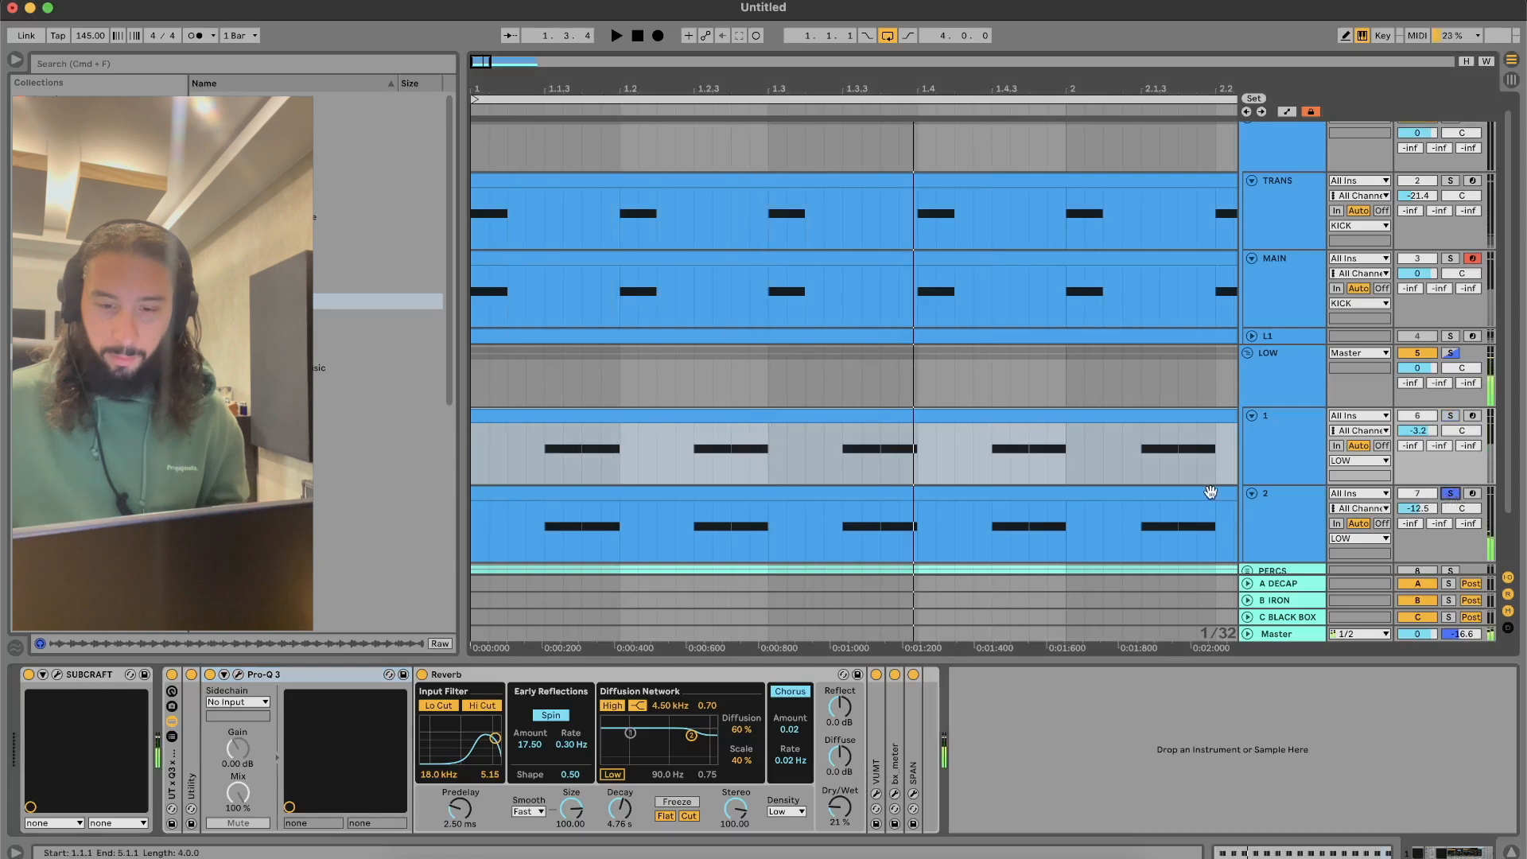
click(1210, 492)
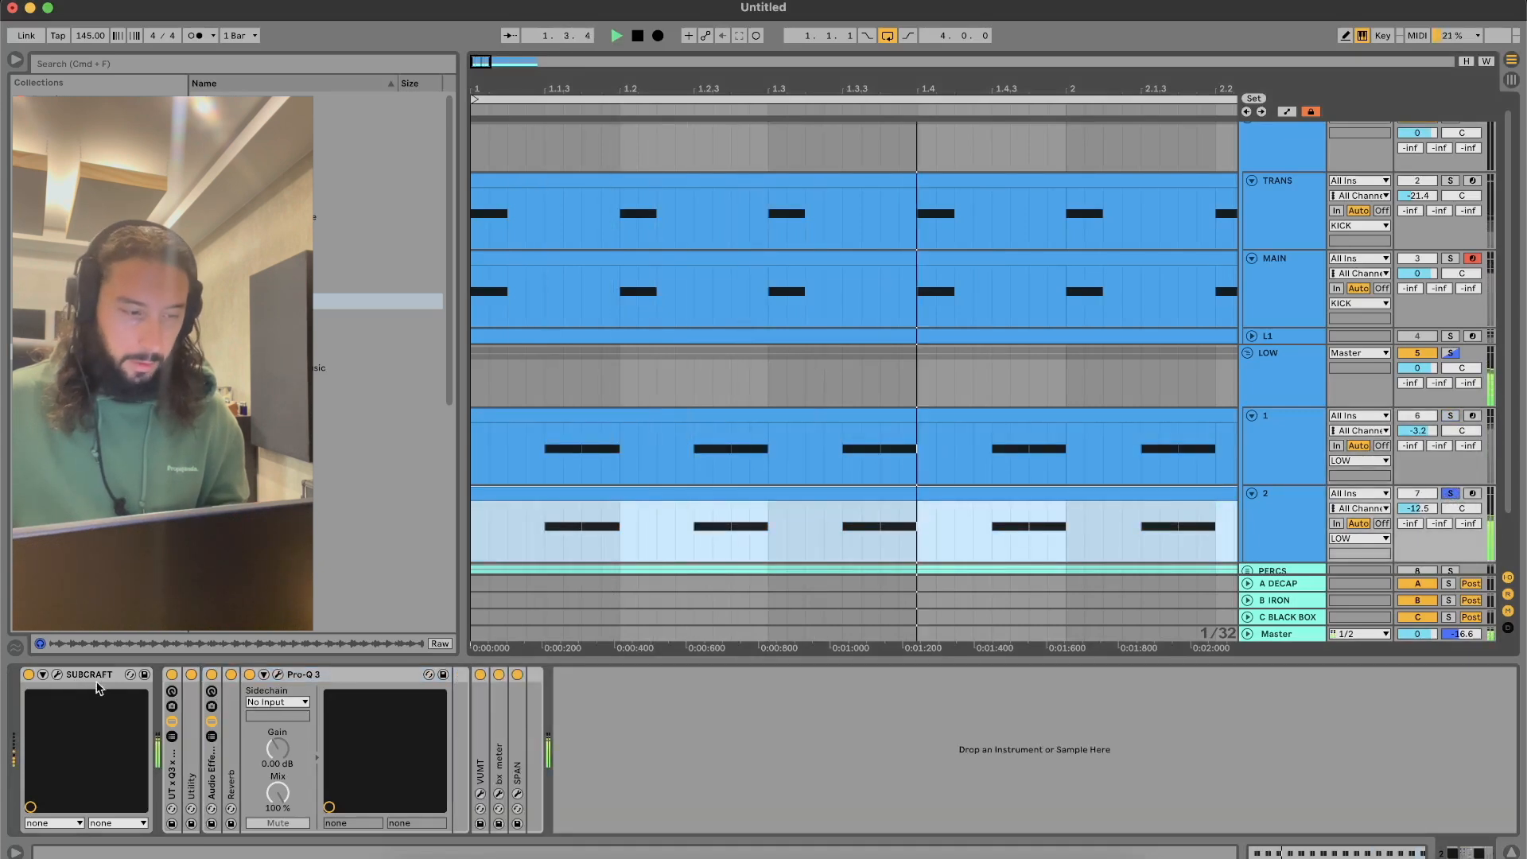
click(57, 675)
key(space)
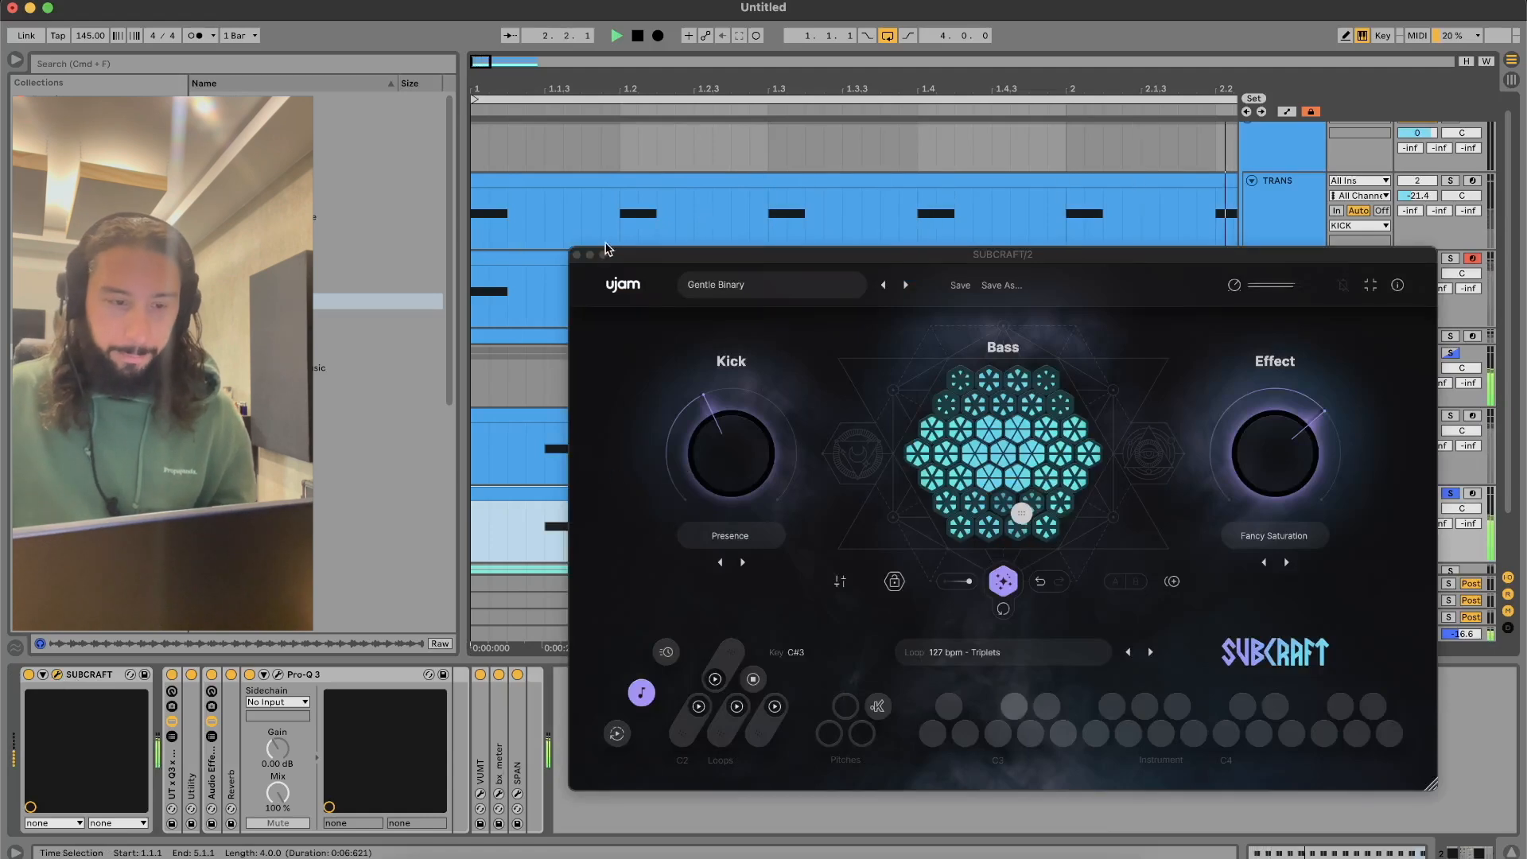
click(577, 254)
key(space)
Close MAIN's SUBCRAFT window and zoom the arrangement out to the full four-bar loop
click(580, 263)
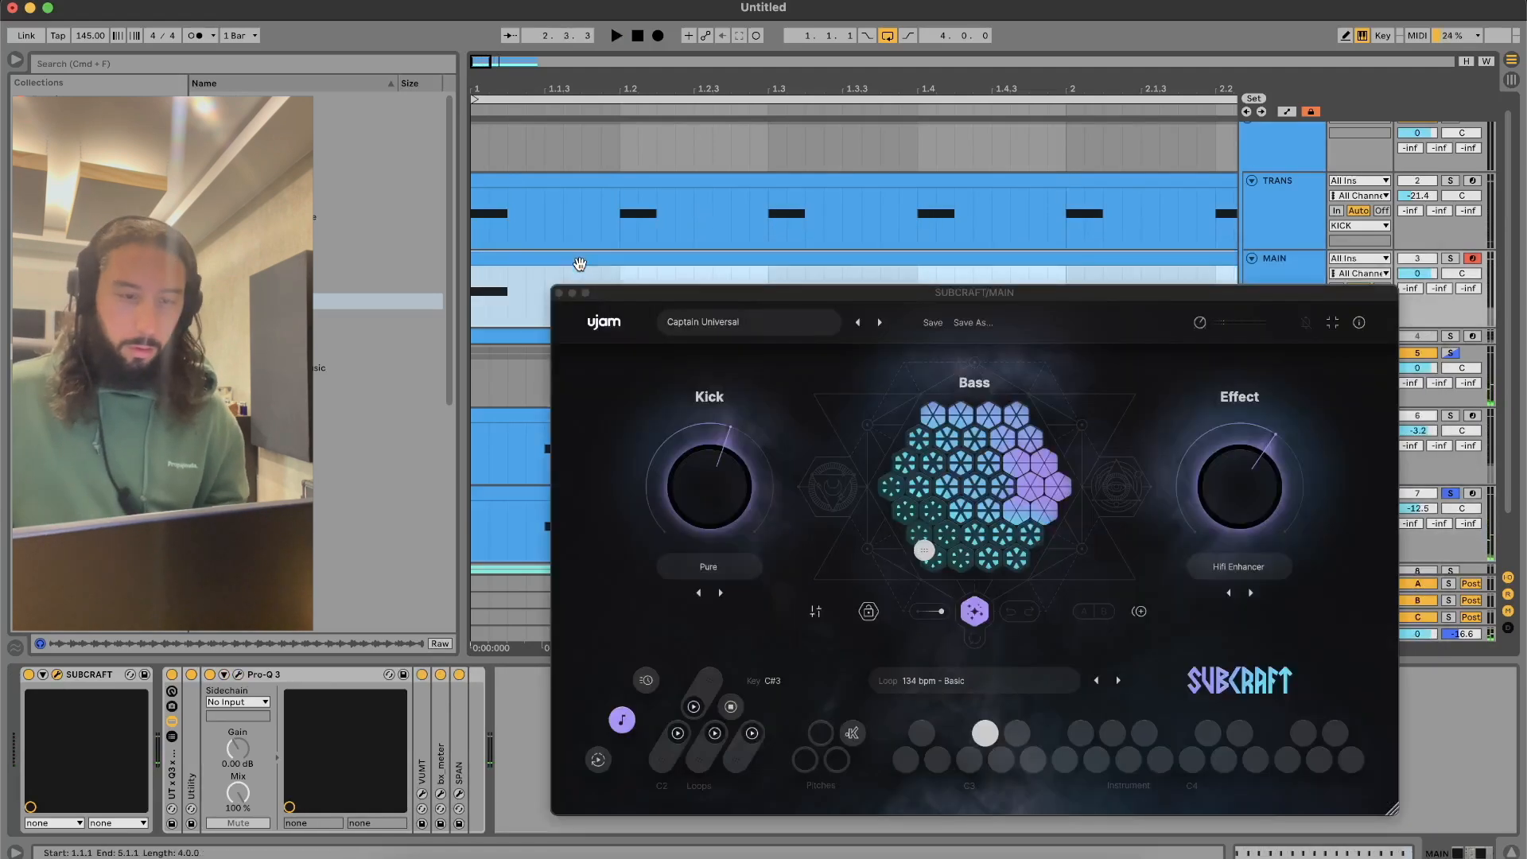
click(559, 293)
drag(559, 89, 548, 22)
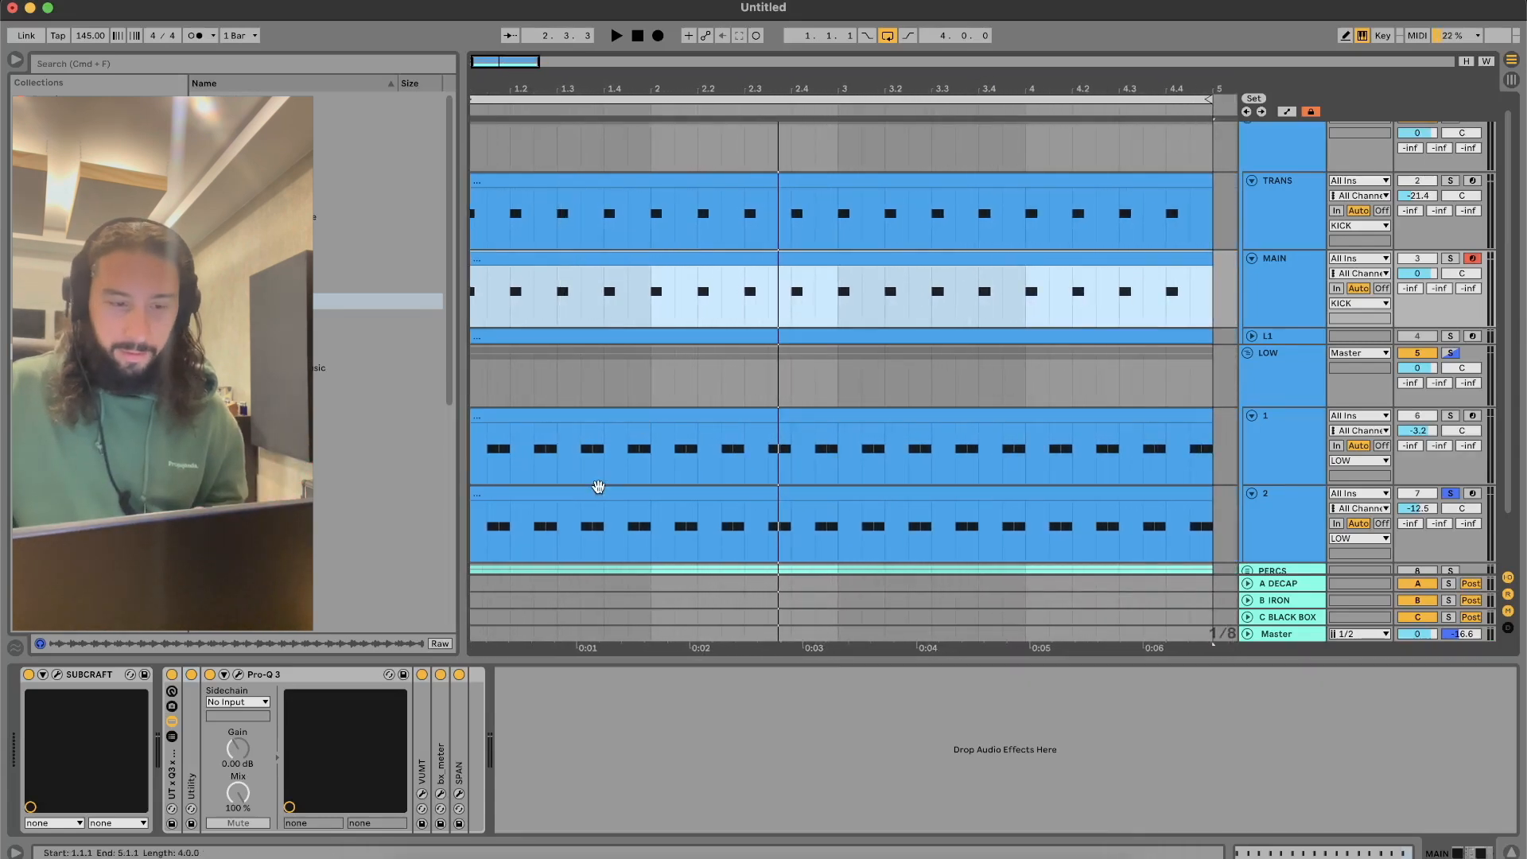
Place the insert marker on track 1 at 1.1.3, clear the solos and play the kick and bass layers together
click(506, 463)
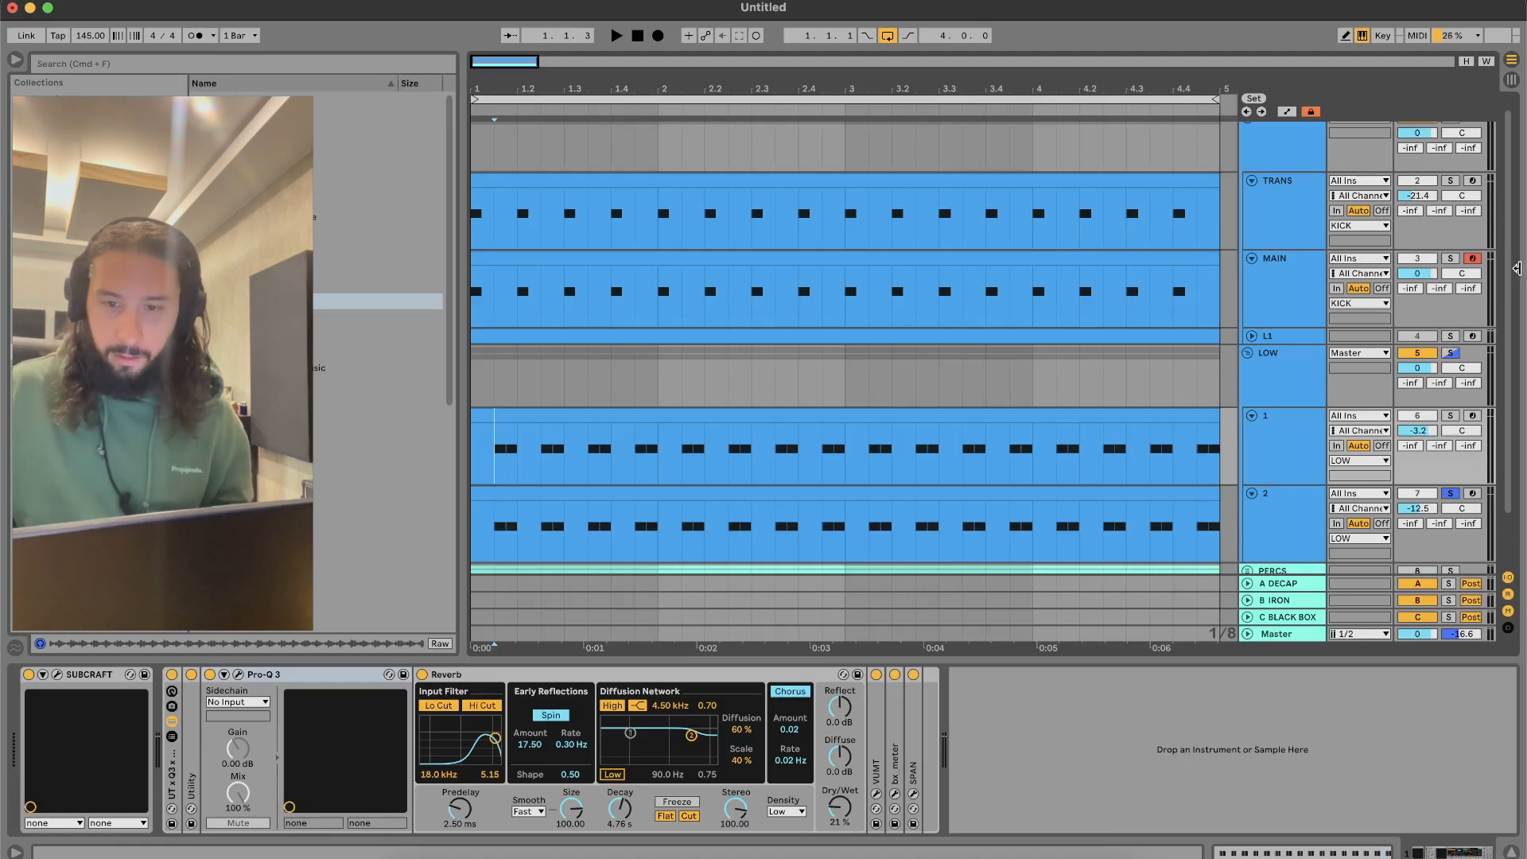
click(1449, 495)
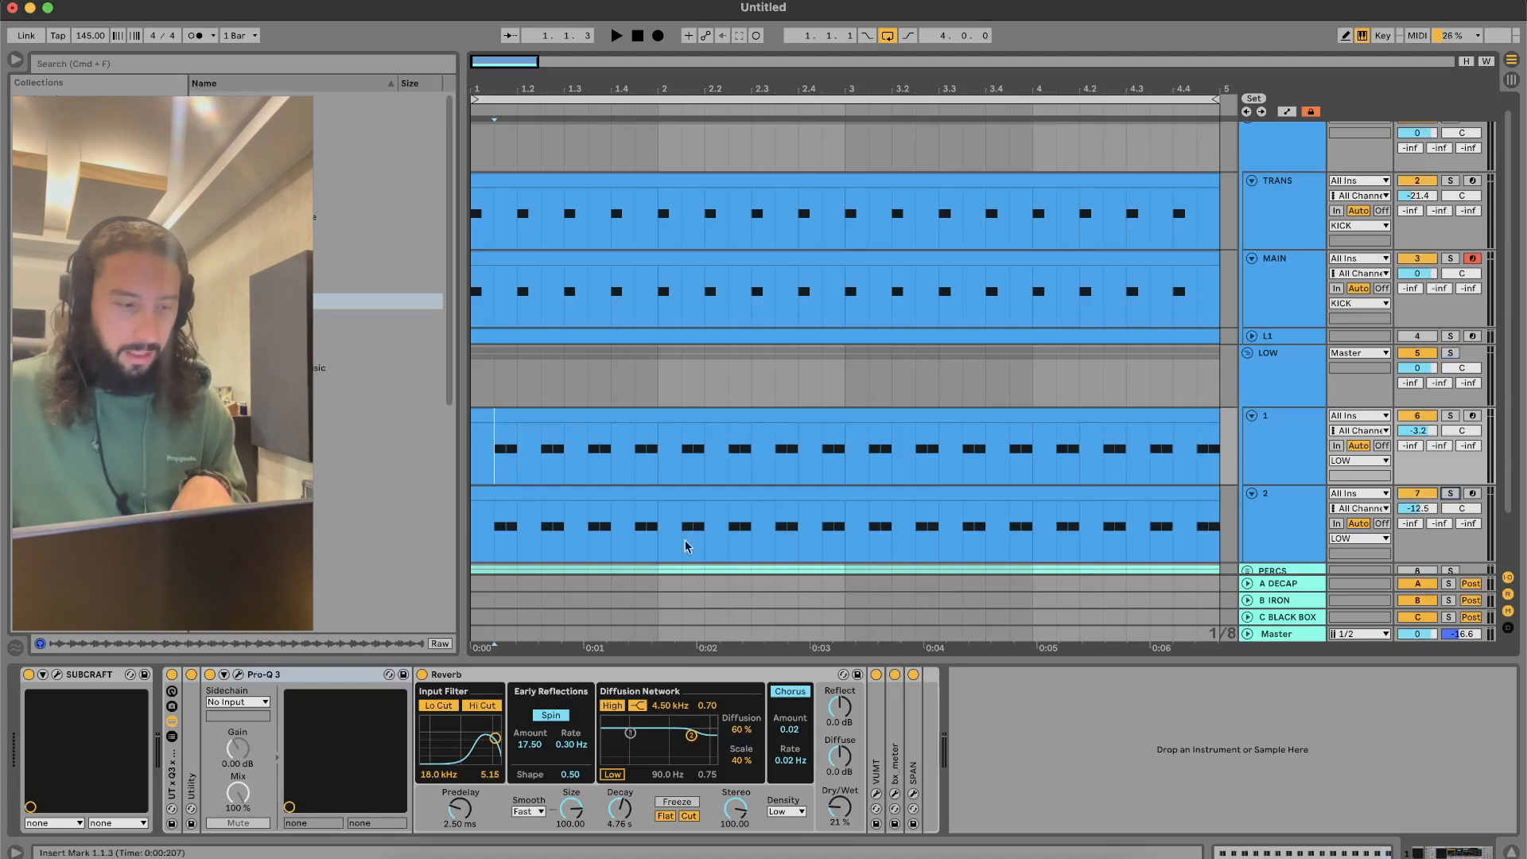
scroll(1414, 191, up, 1)
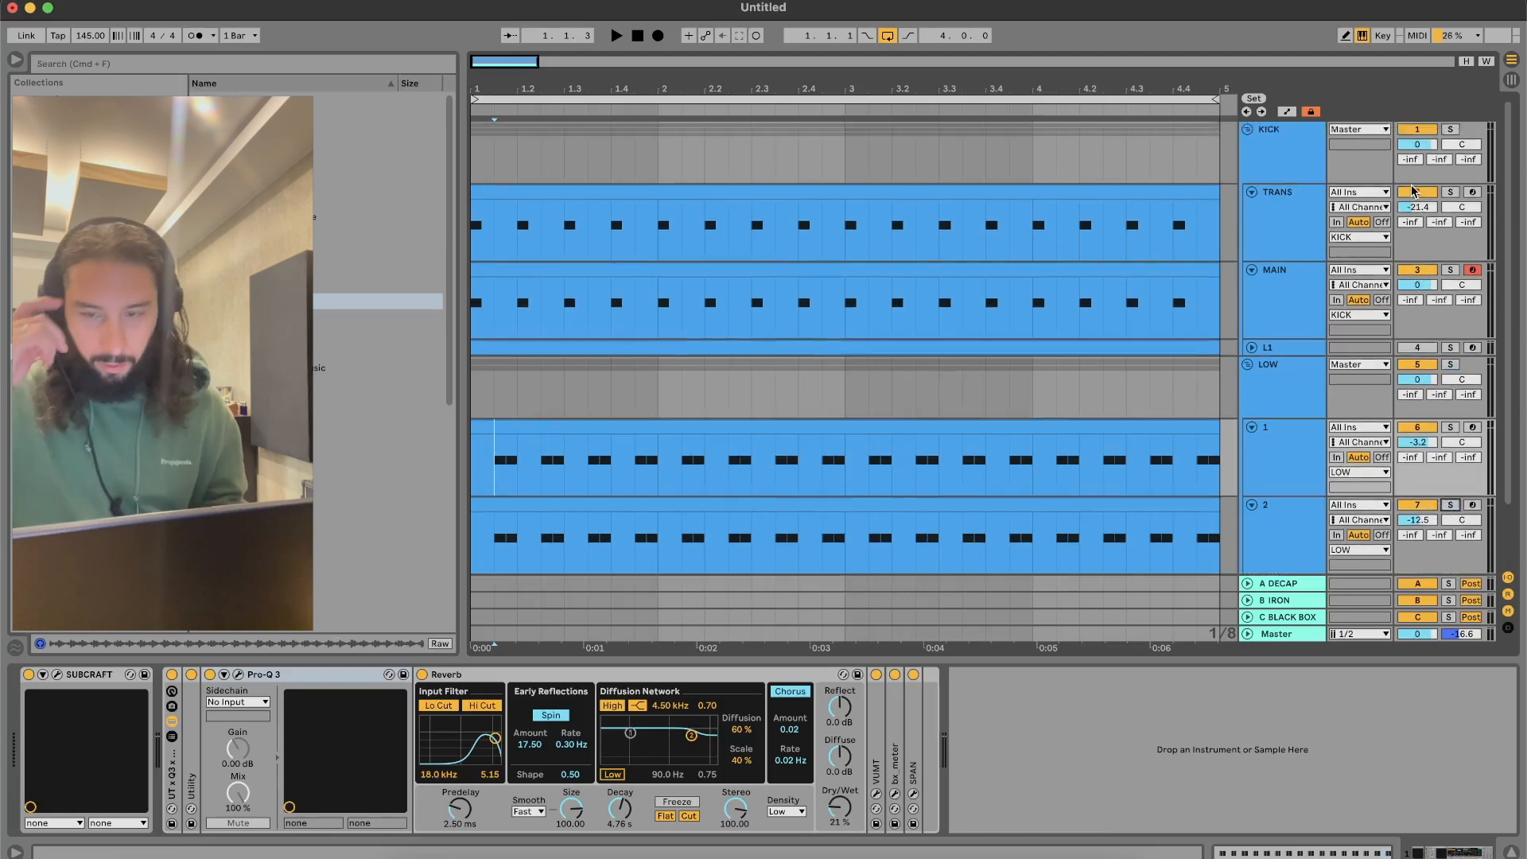
key(space)
scroll(1380, 337, down, 2)
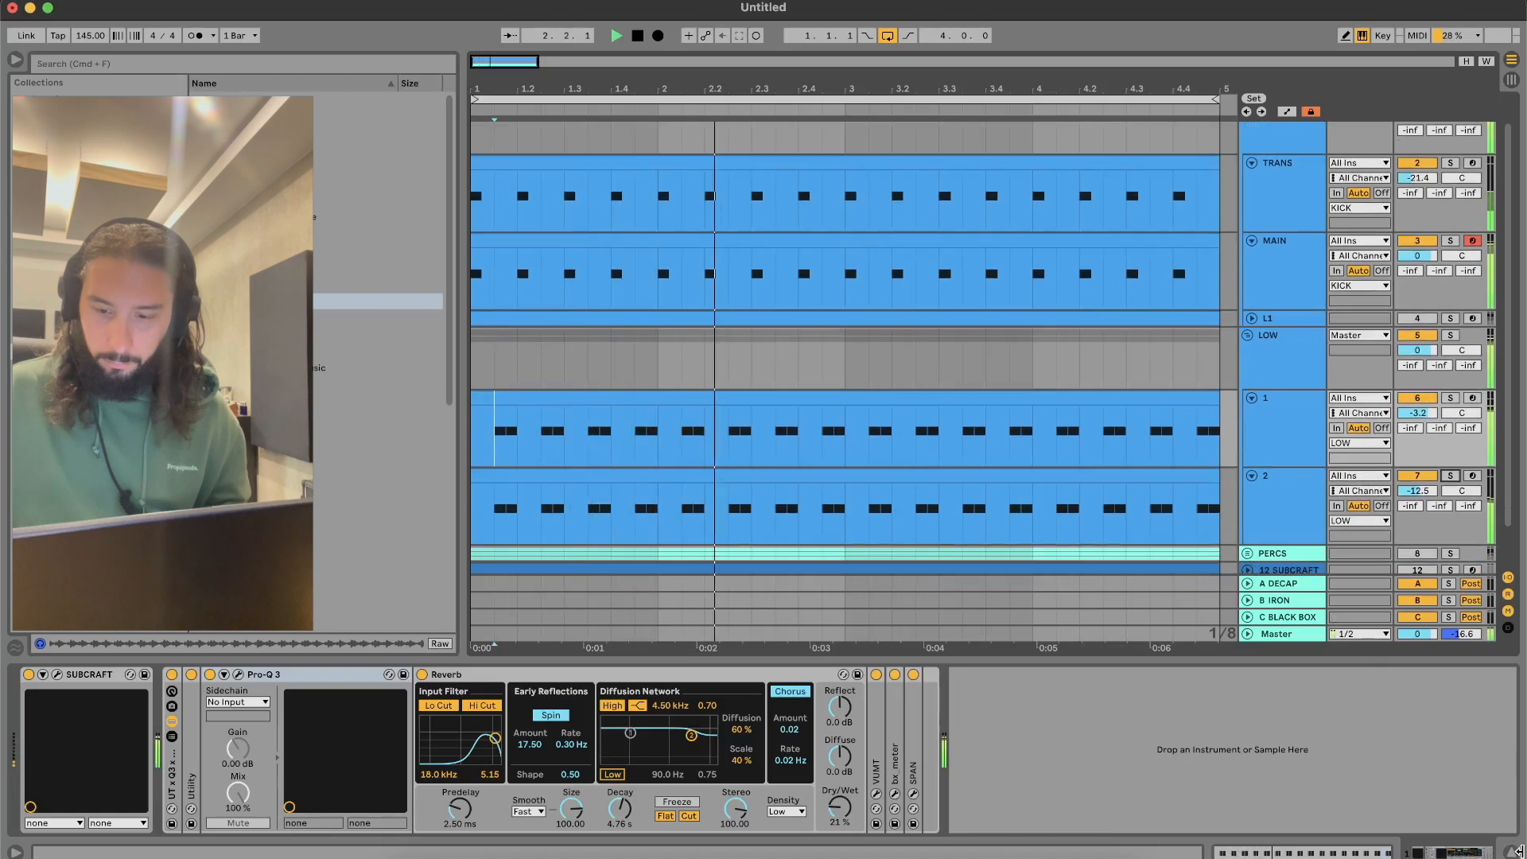
Hide the device view, activate the PERCS group and play it together with the kick and low layers
click(1516, 851)
key(space)
key(space)
click(1249, 586)
click(1249, 584)
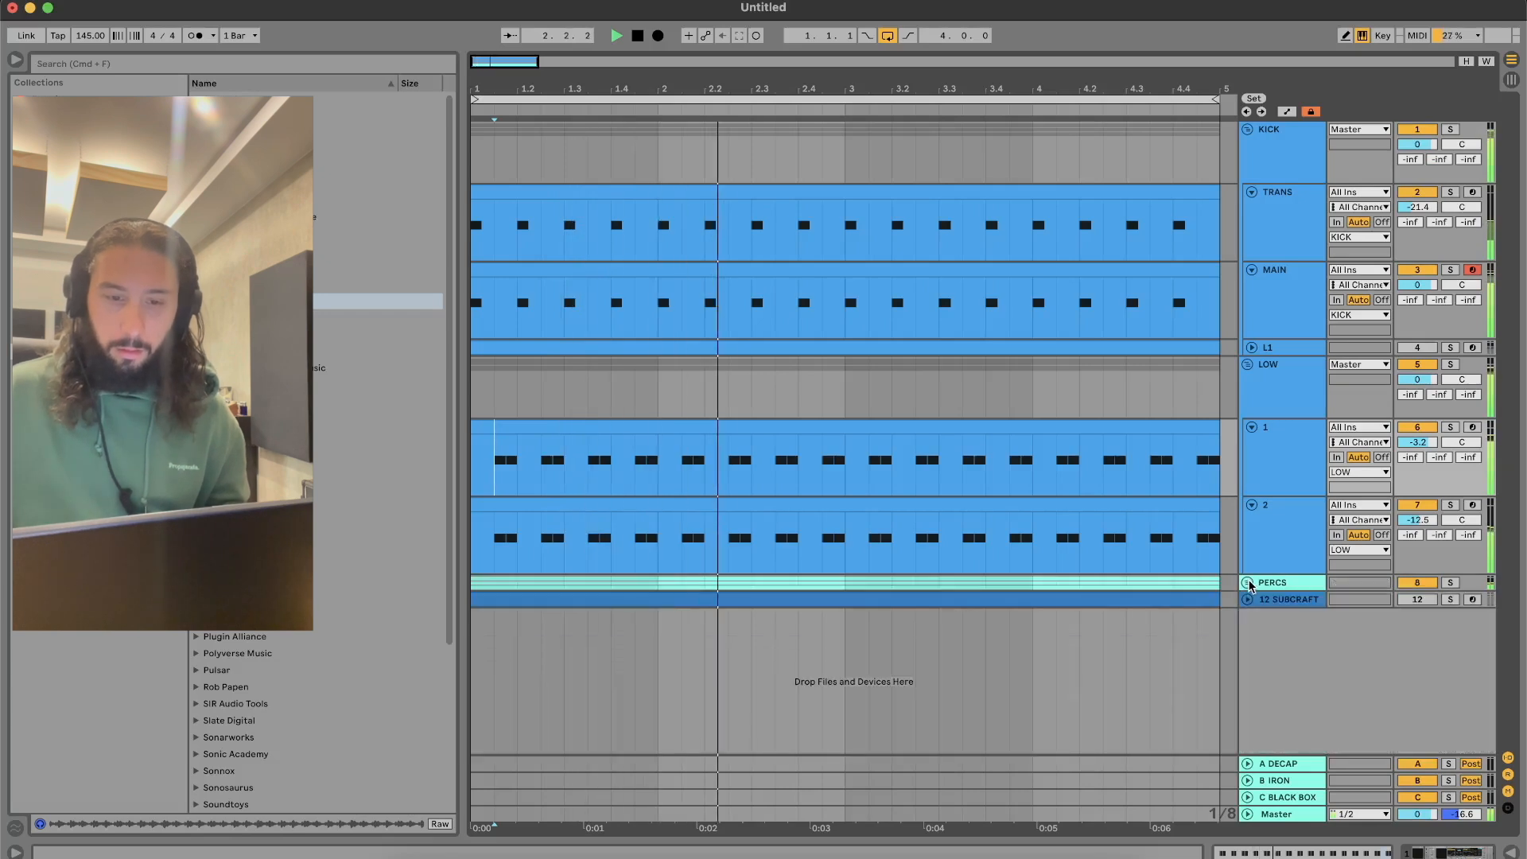
key(space)
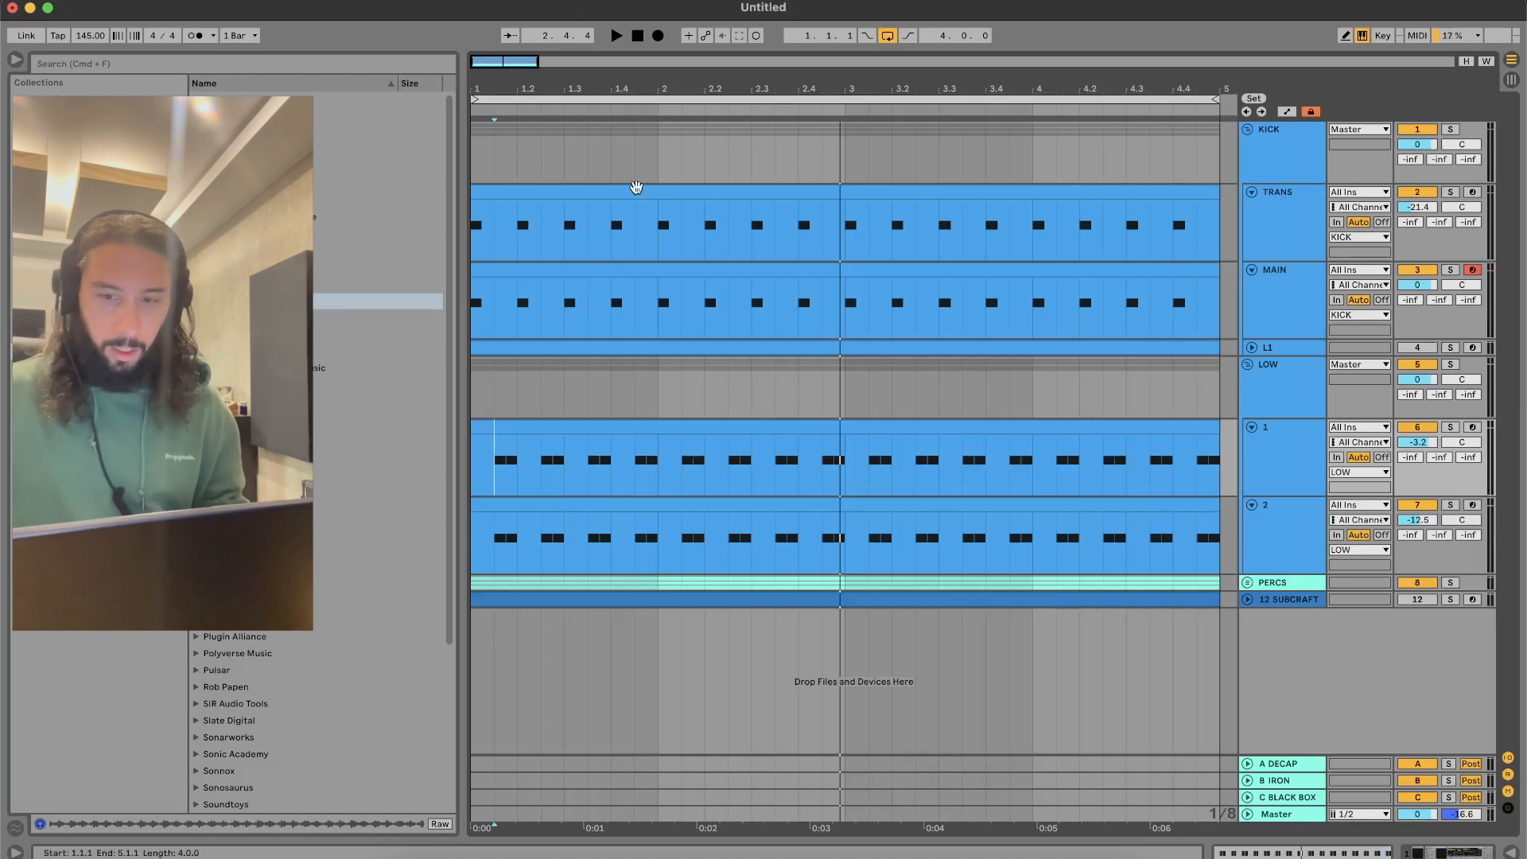
key(space)
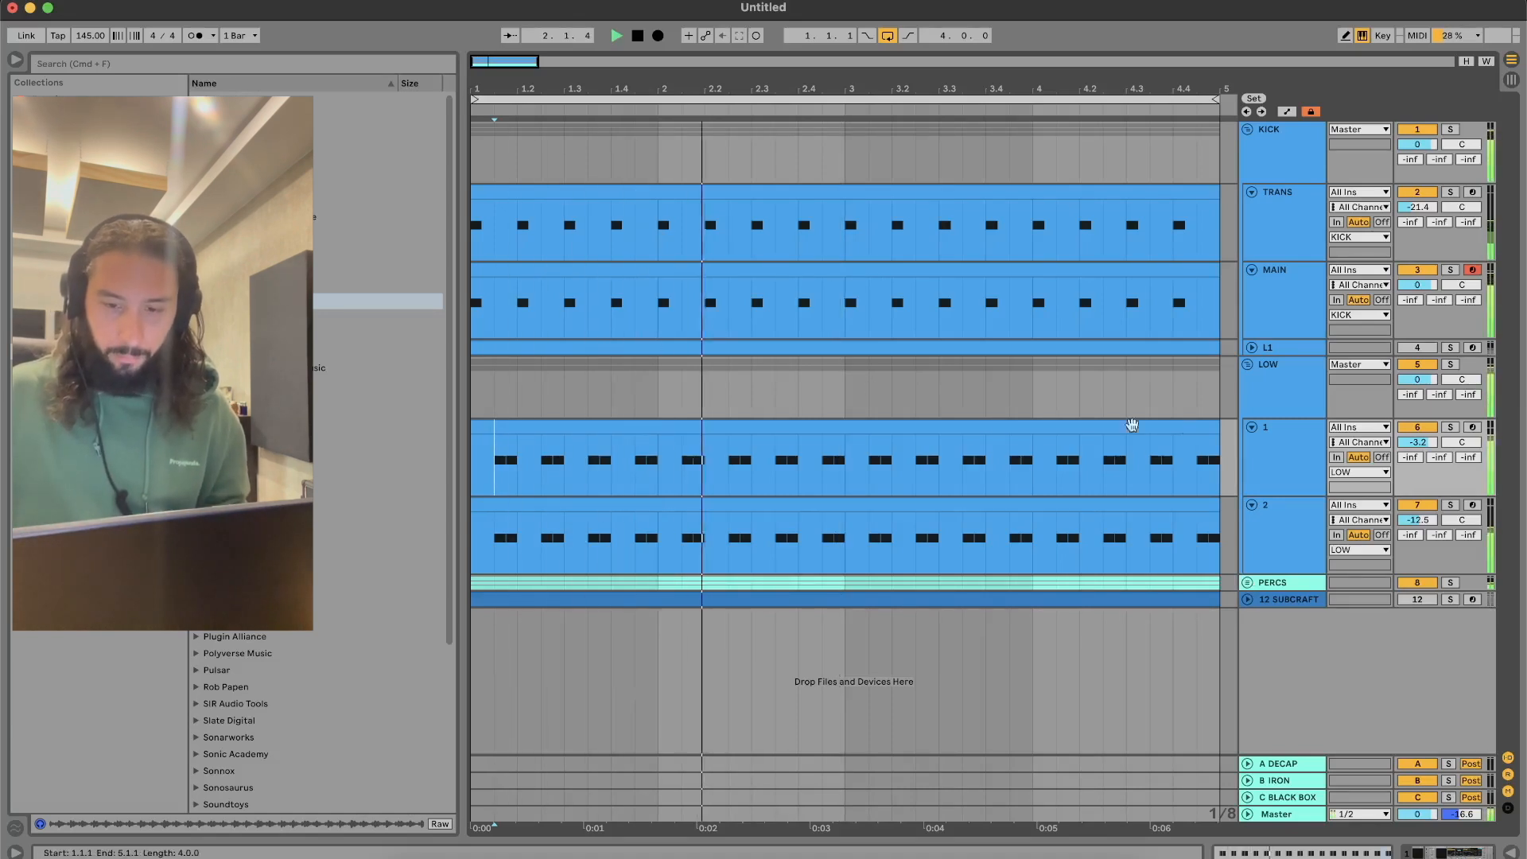
key(space)
Collapse the LOW group's tracks and keep the KICK group expanded
click(1248, 365)
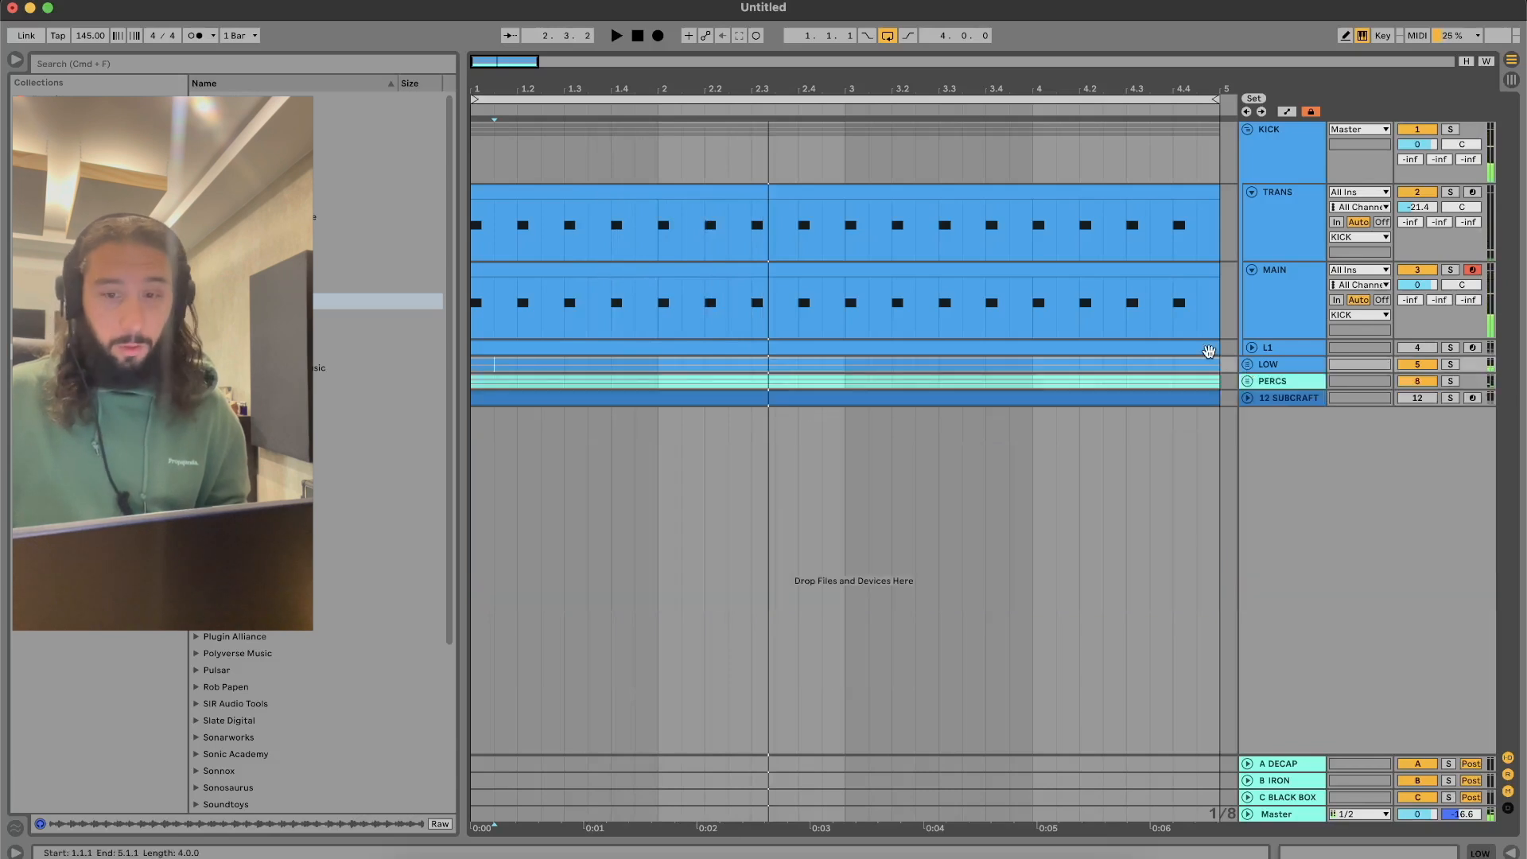
click(1247, 129)
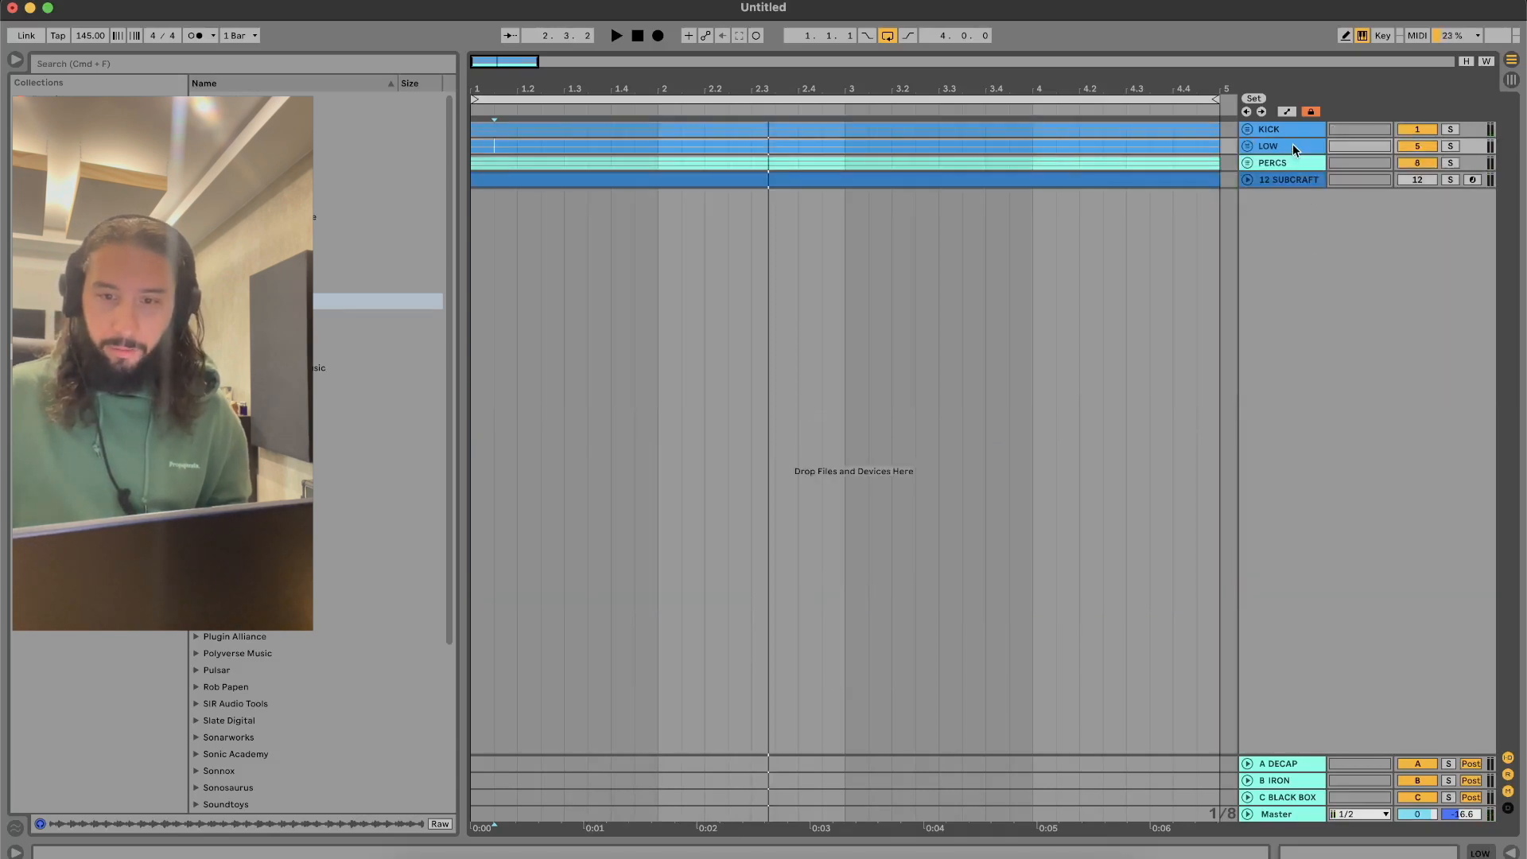
click(1247, 129)
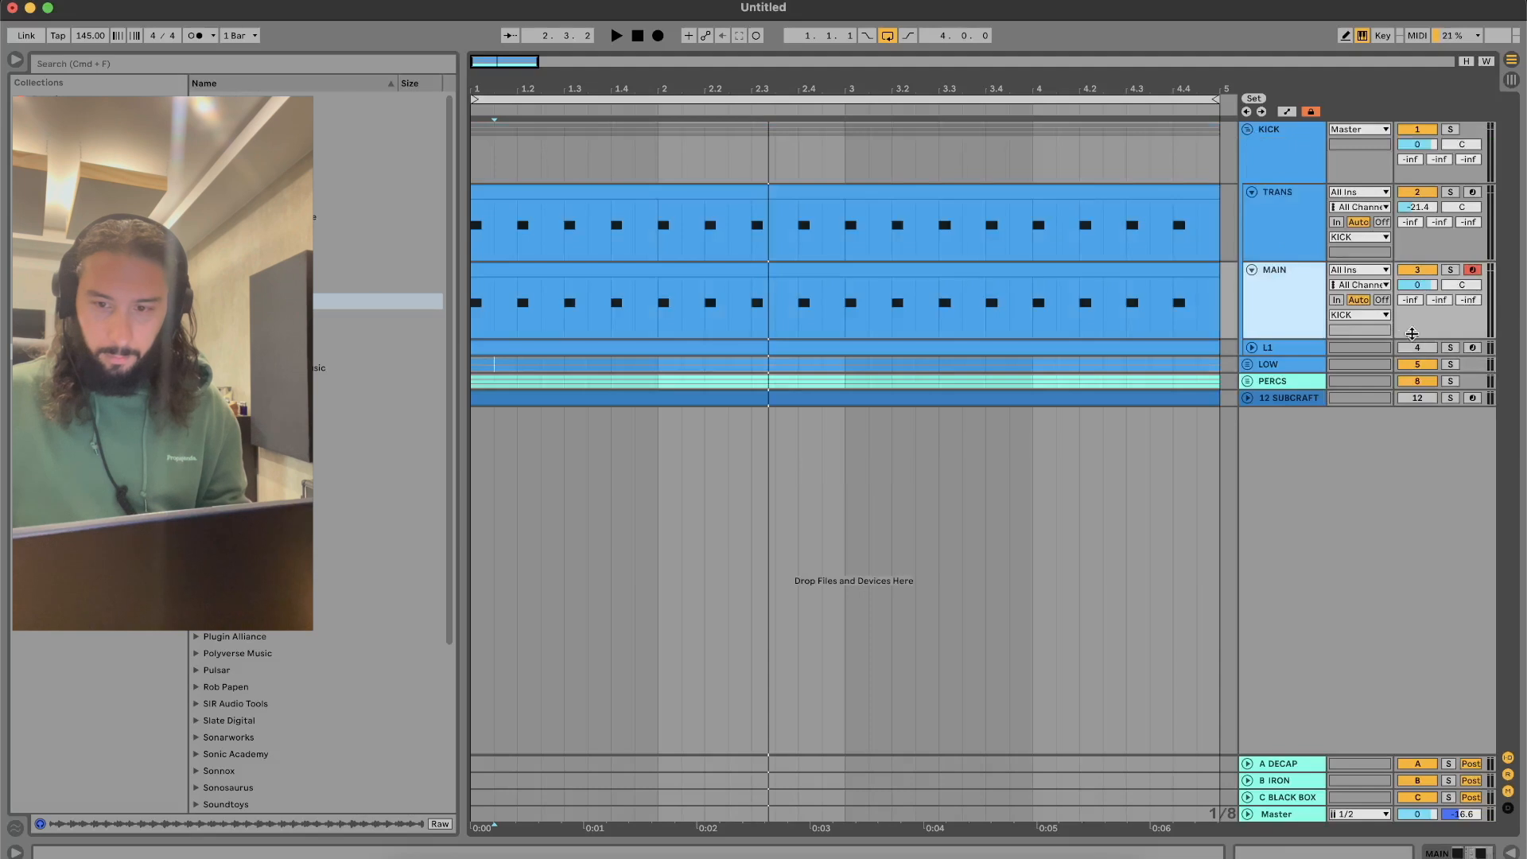
Unfold the L1 kick layer, play it soloed and activate it in the full mix
key(space)
click(1252, 347)
click(1452, 348)
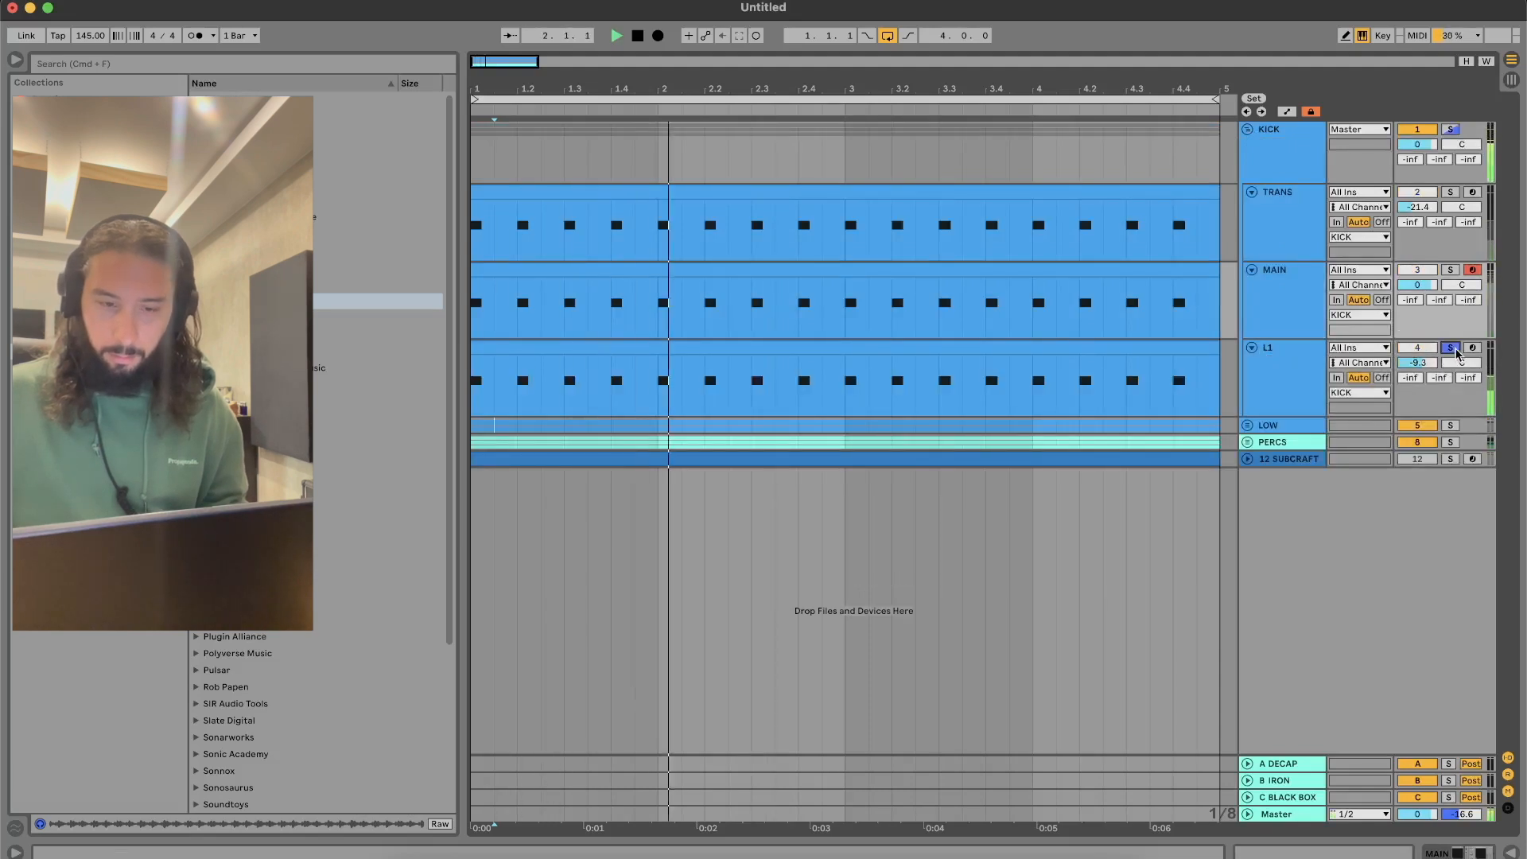
click(1452, 349)
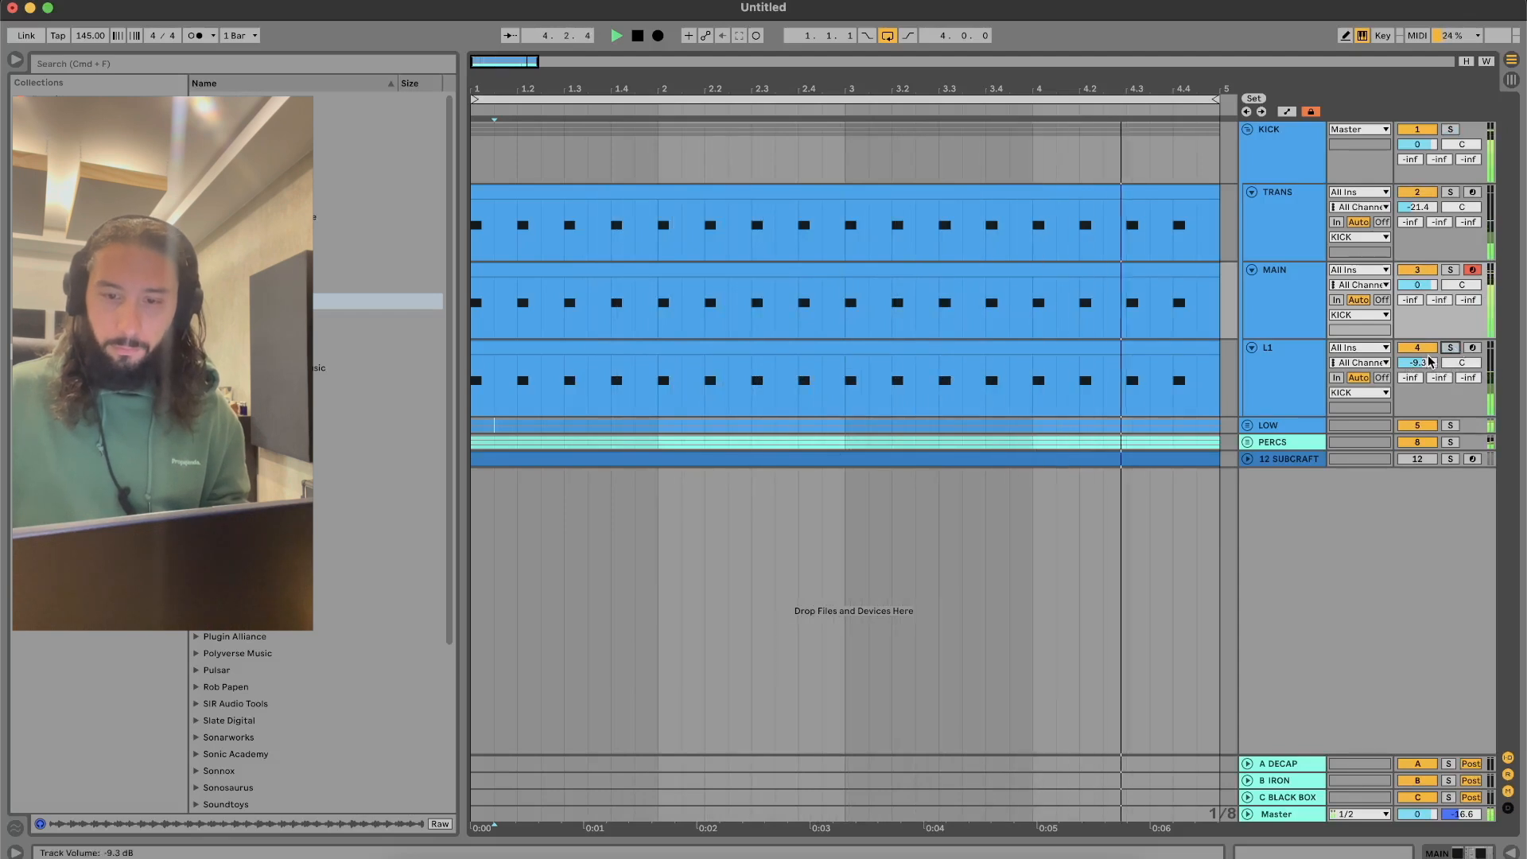
Move the L1 track out of the KICK group to the end of the track list, solo it and play it
key(space)
drag(1324, 361, 1321, 596)
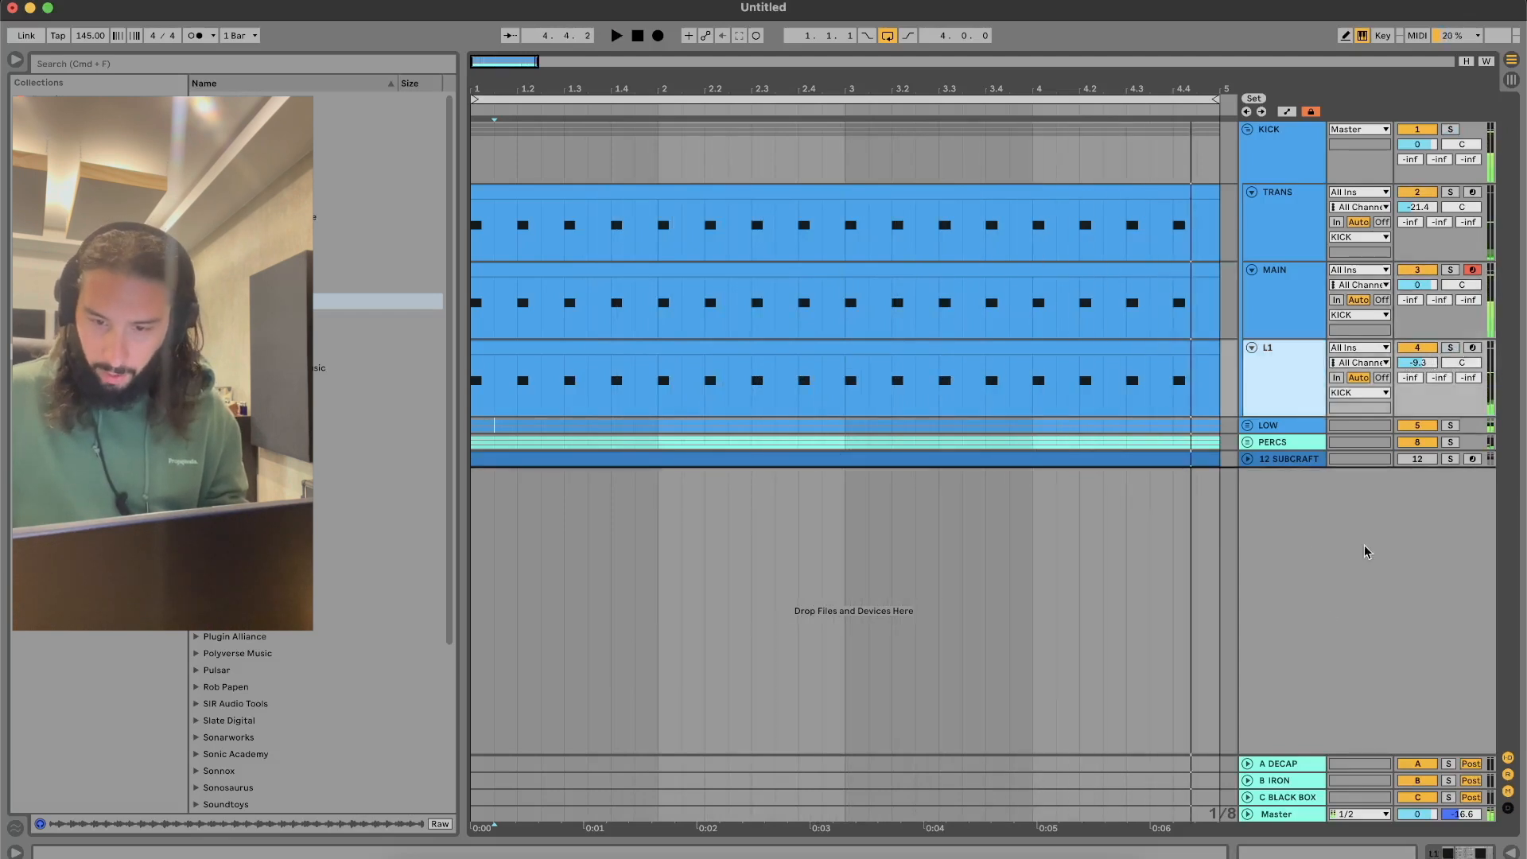
click(1451, 397)
key(space)
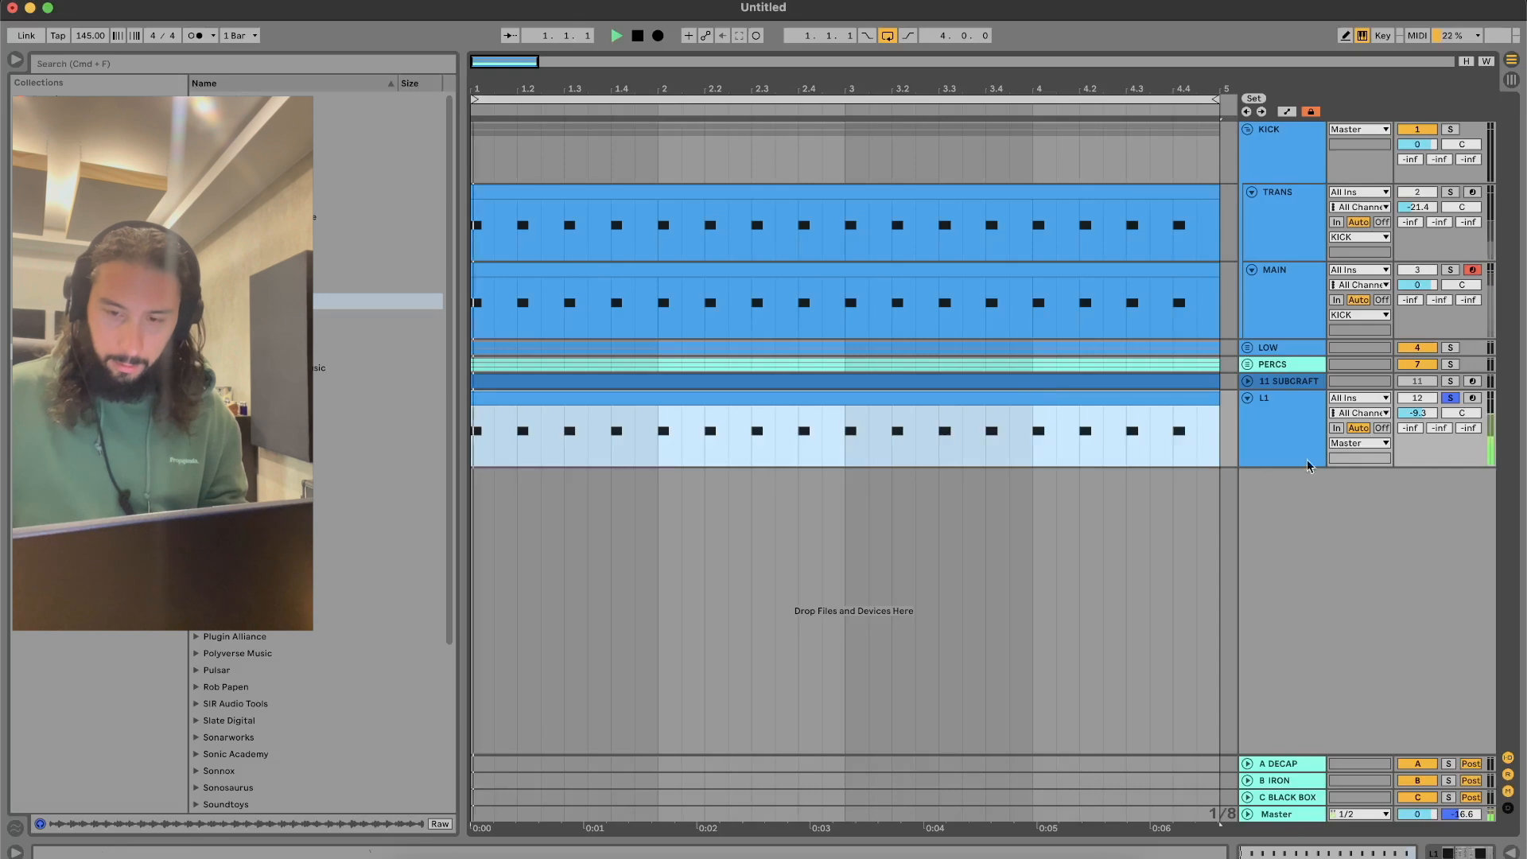
key(space)
Set the L1 track's volume to -3 dB and play the soloed layer again
click(1428, 413)
text(-3)
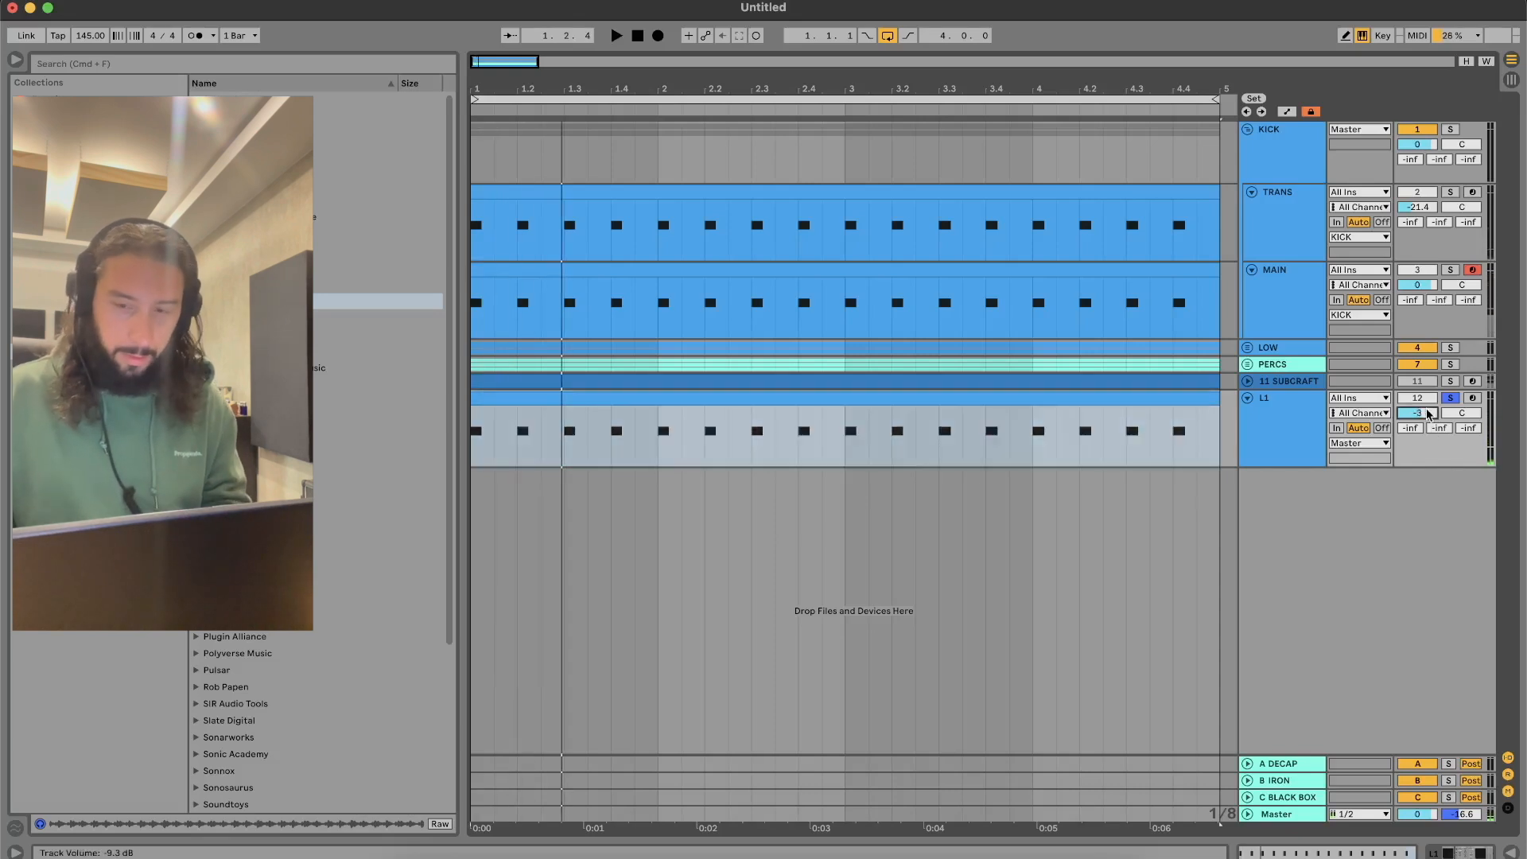
key(Return)
key(space)
key(space)
Open L1's SUBCRAFT plug-in window, make it smaller and place it over the arrangement clear of the device chain
click(586, 400)
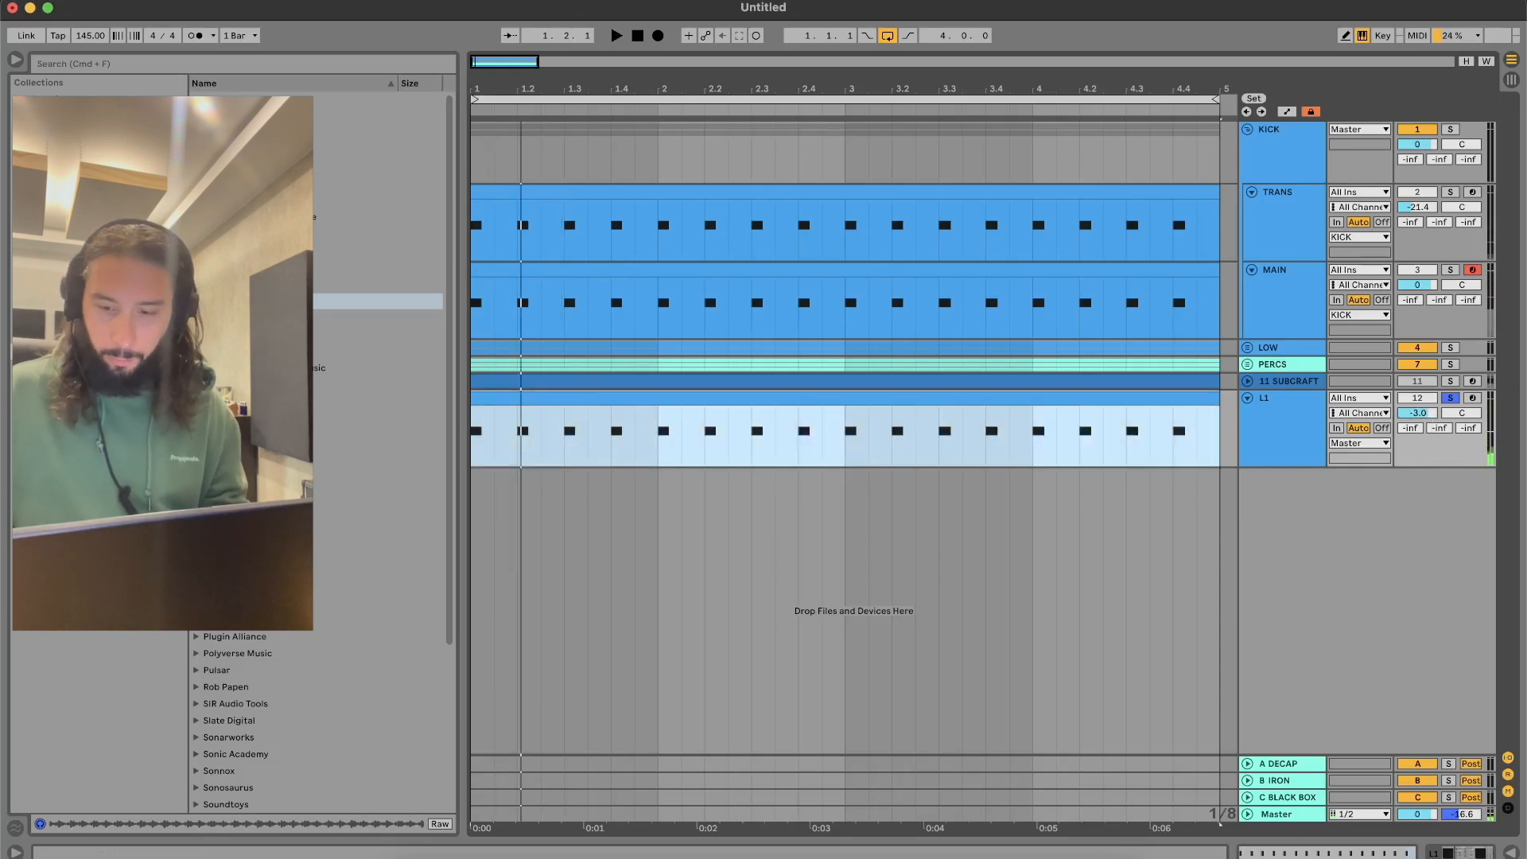
click(1463, 854)
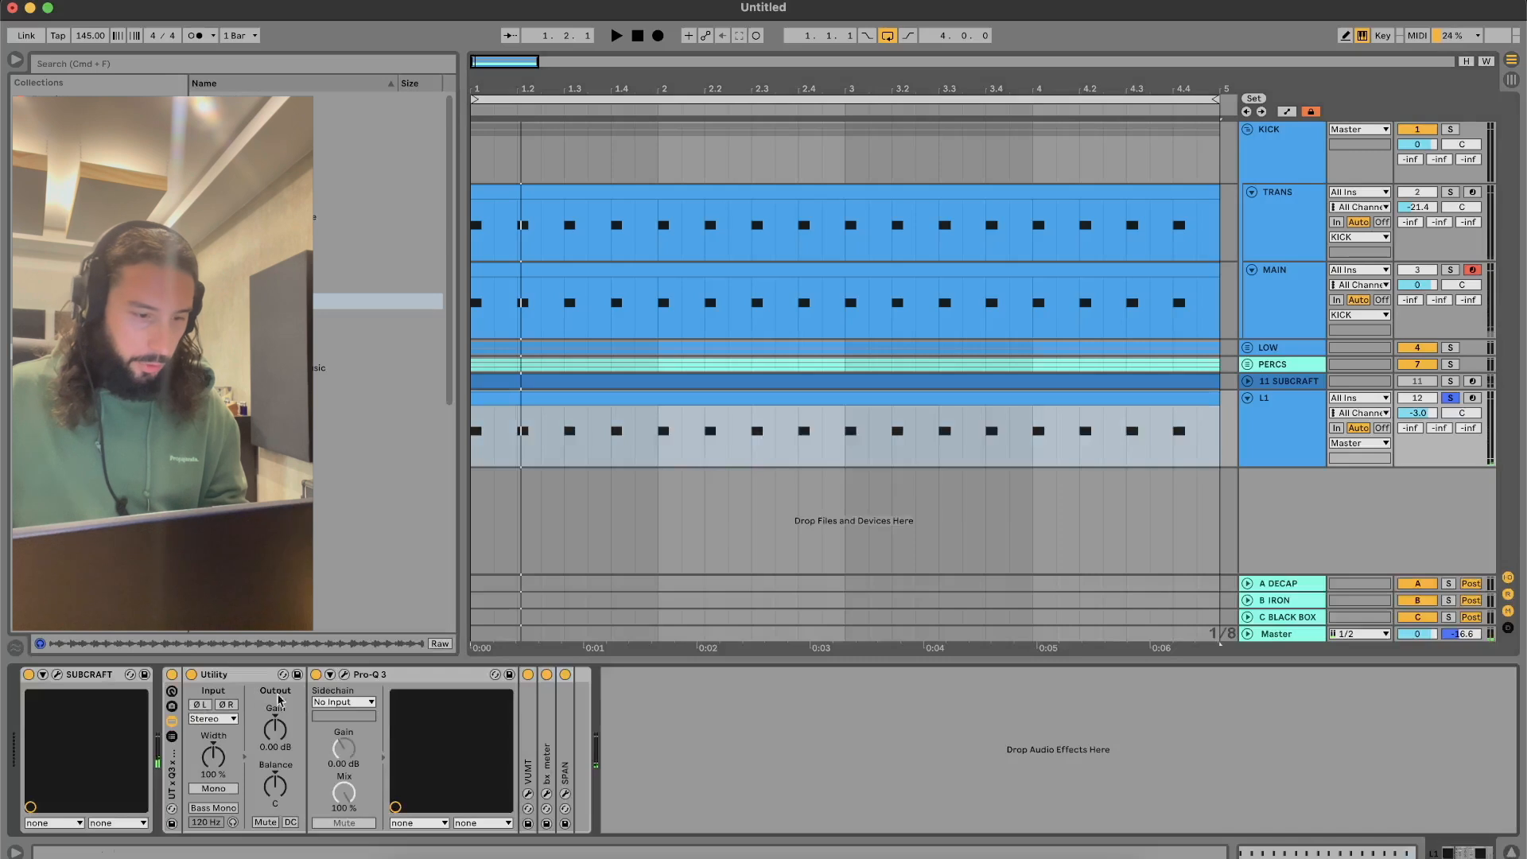
click(57, 675)
drag(651, 104, 563, 95)
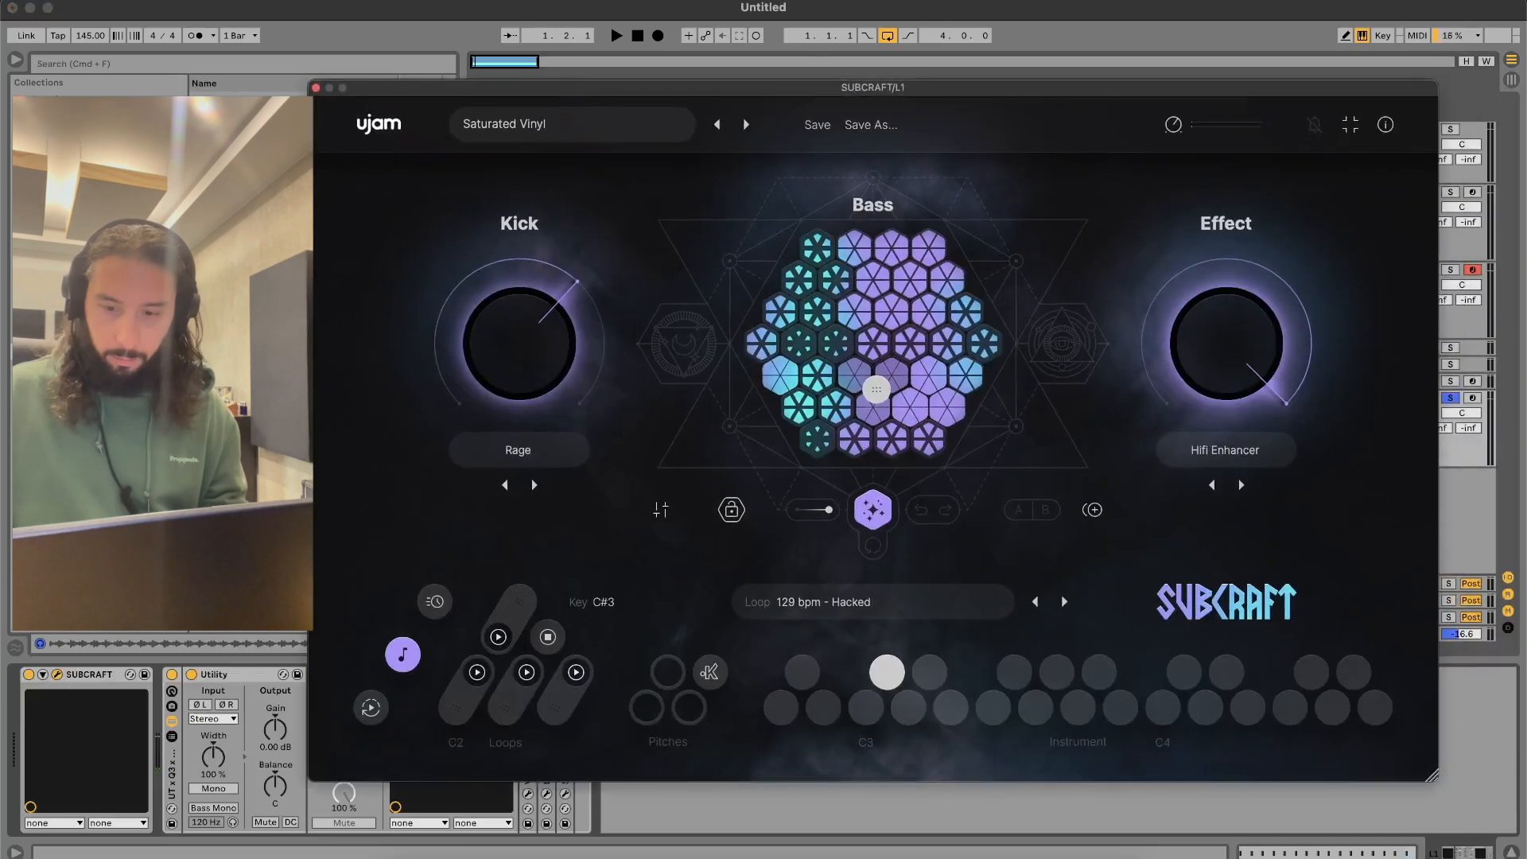
click(1437, 786)
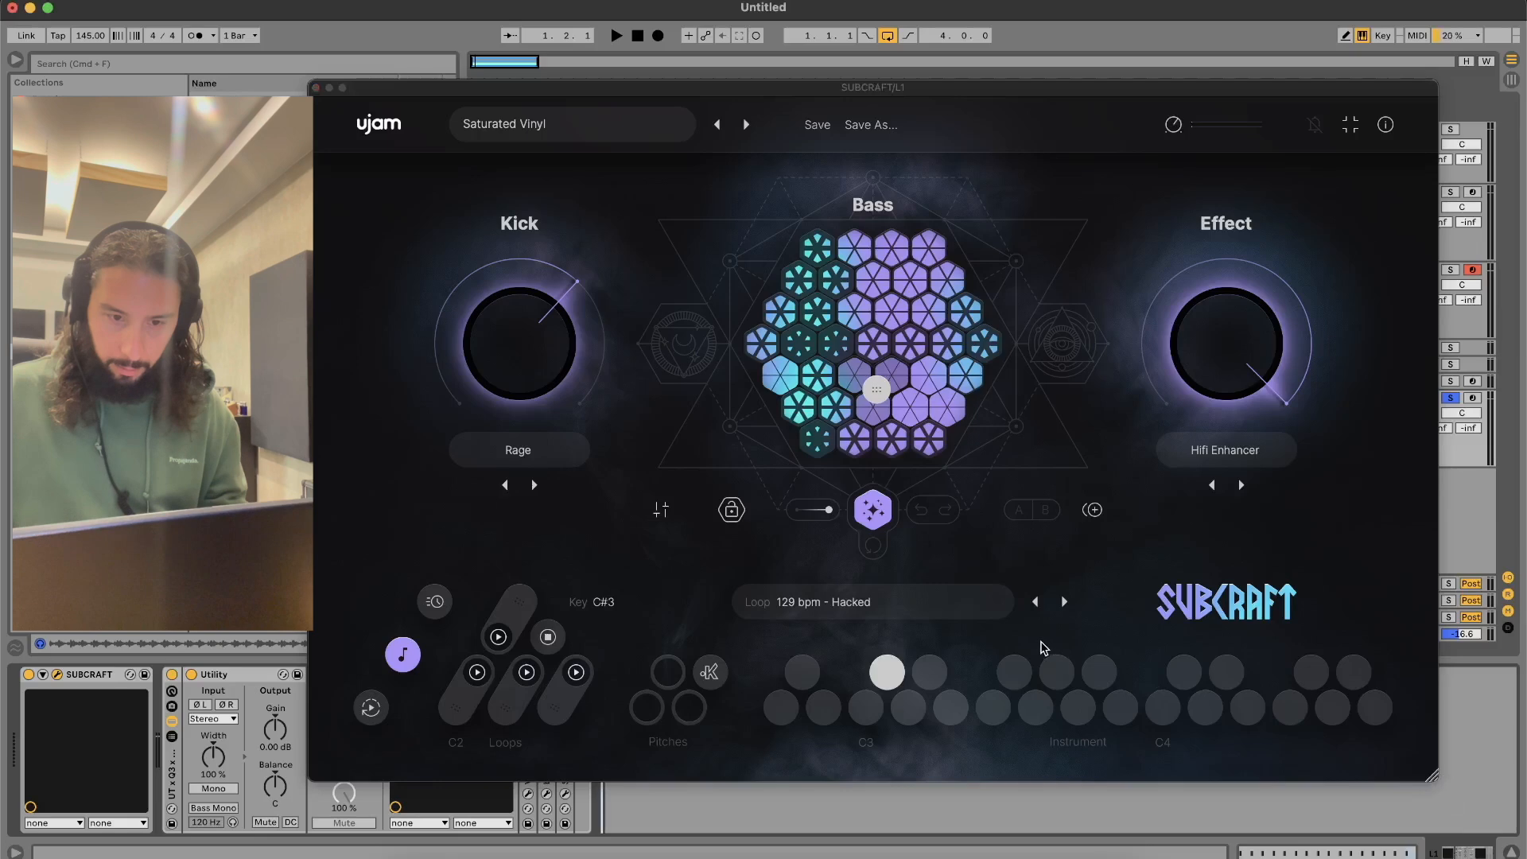
drag(1430, 775, 1199, 636)
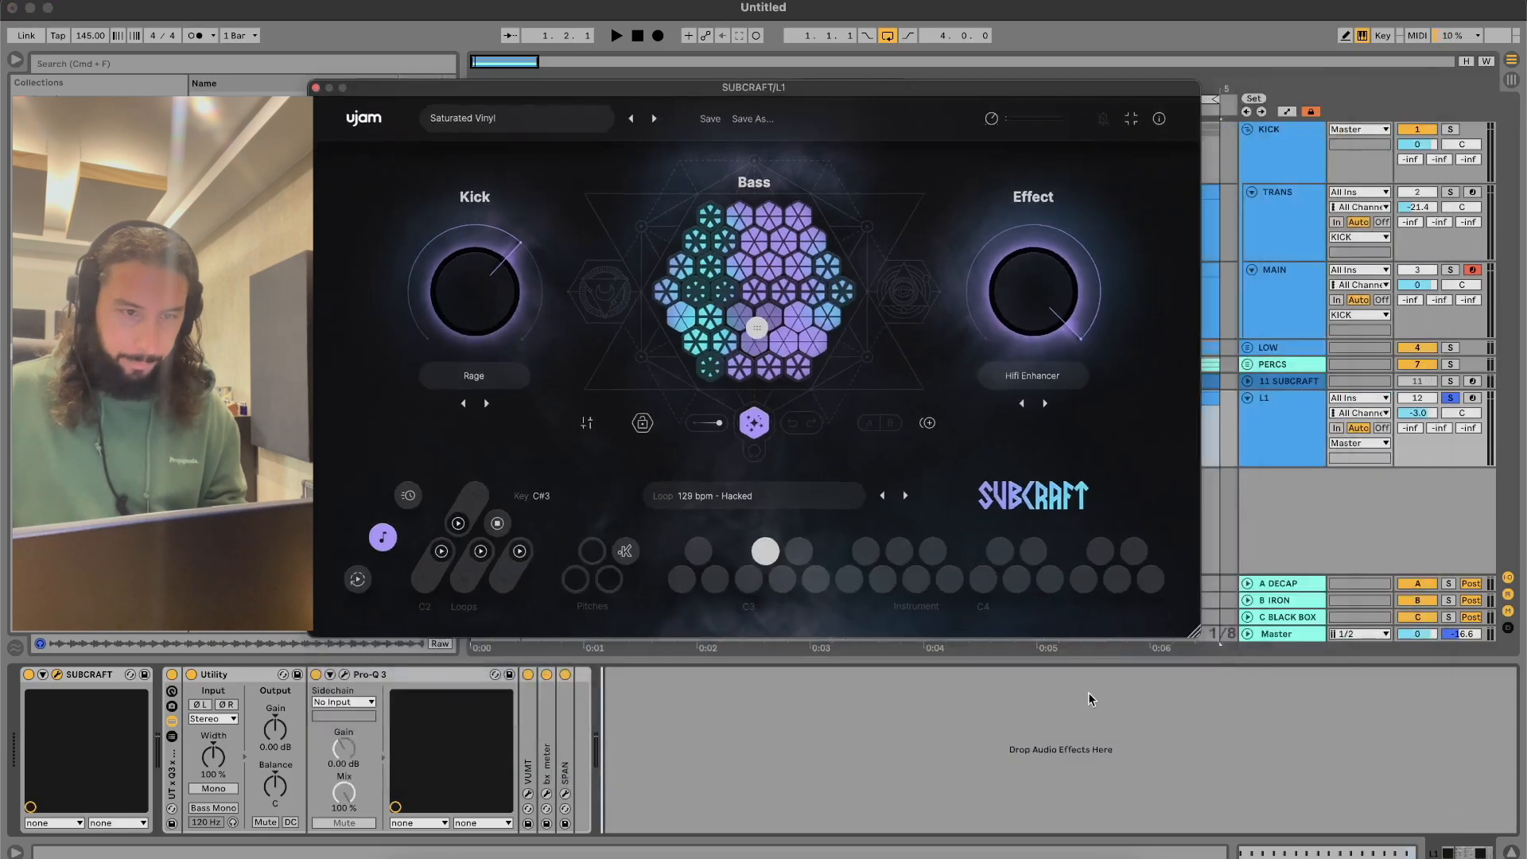
drag(741, 102, 1011, 200)
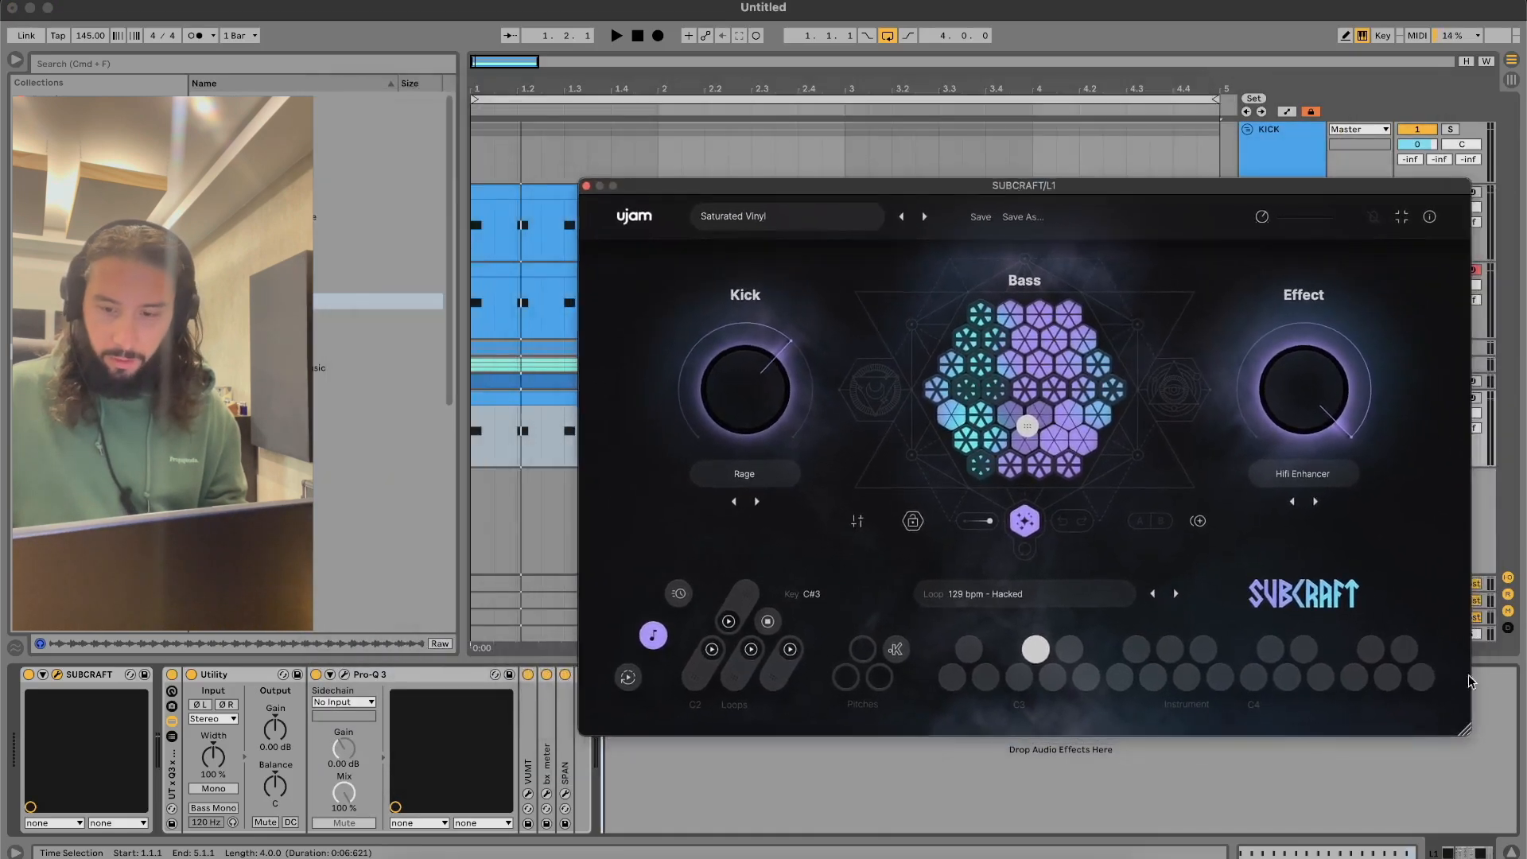
drag(1465, 728, 1456, 723)
drag(1103, 182, 1101, 149)
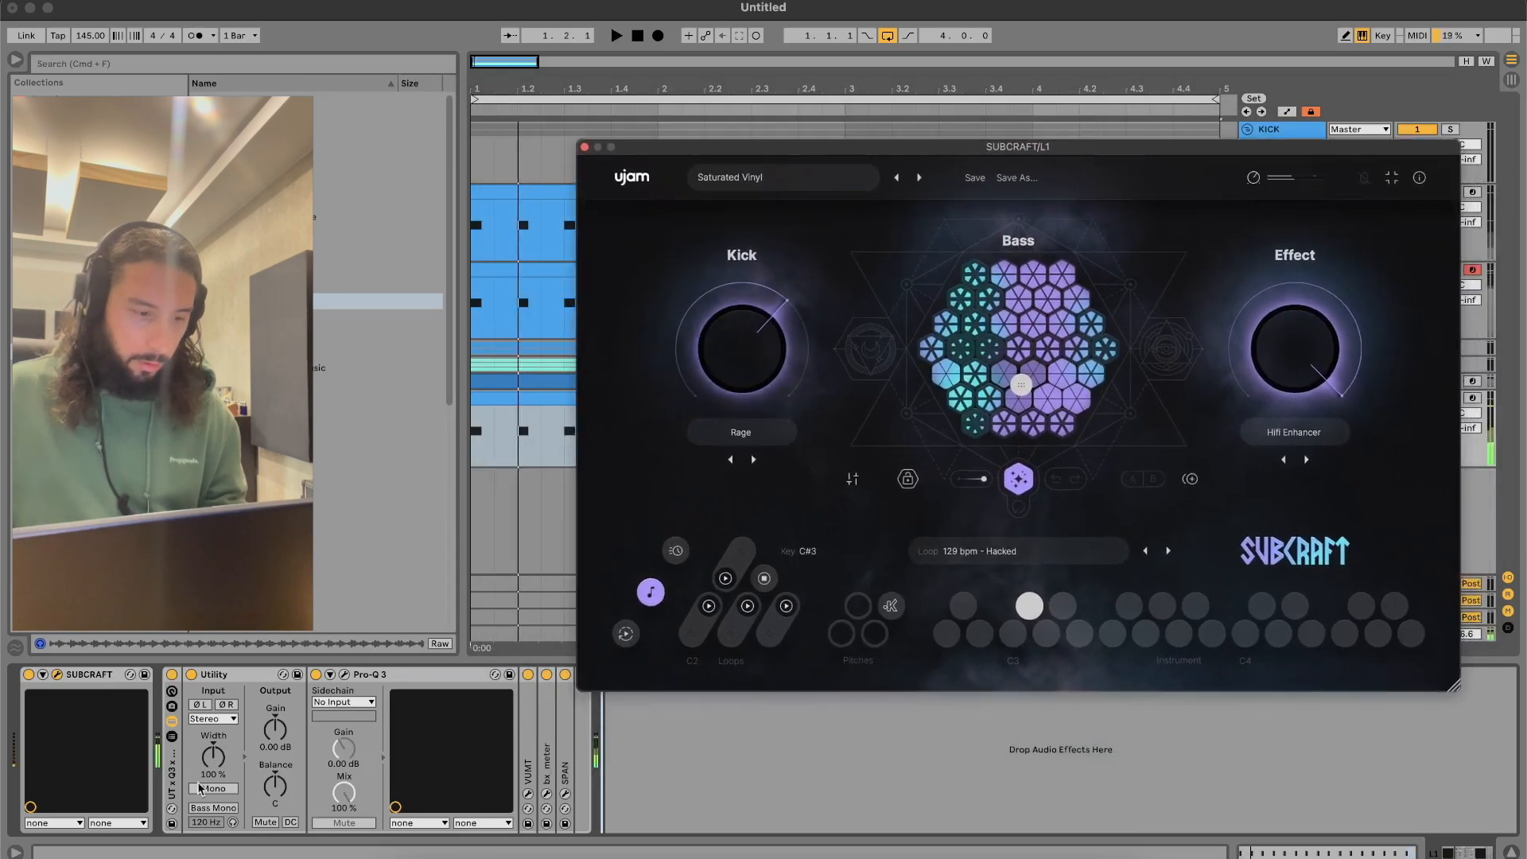
Fold the Utility device and examine the low cut in L1's Pro-Q 3 during playback
click(204, 791)
double_click(254, 674)
key(space)
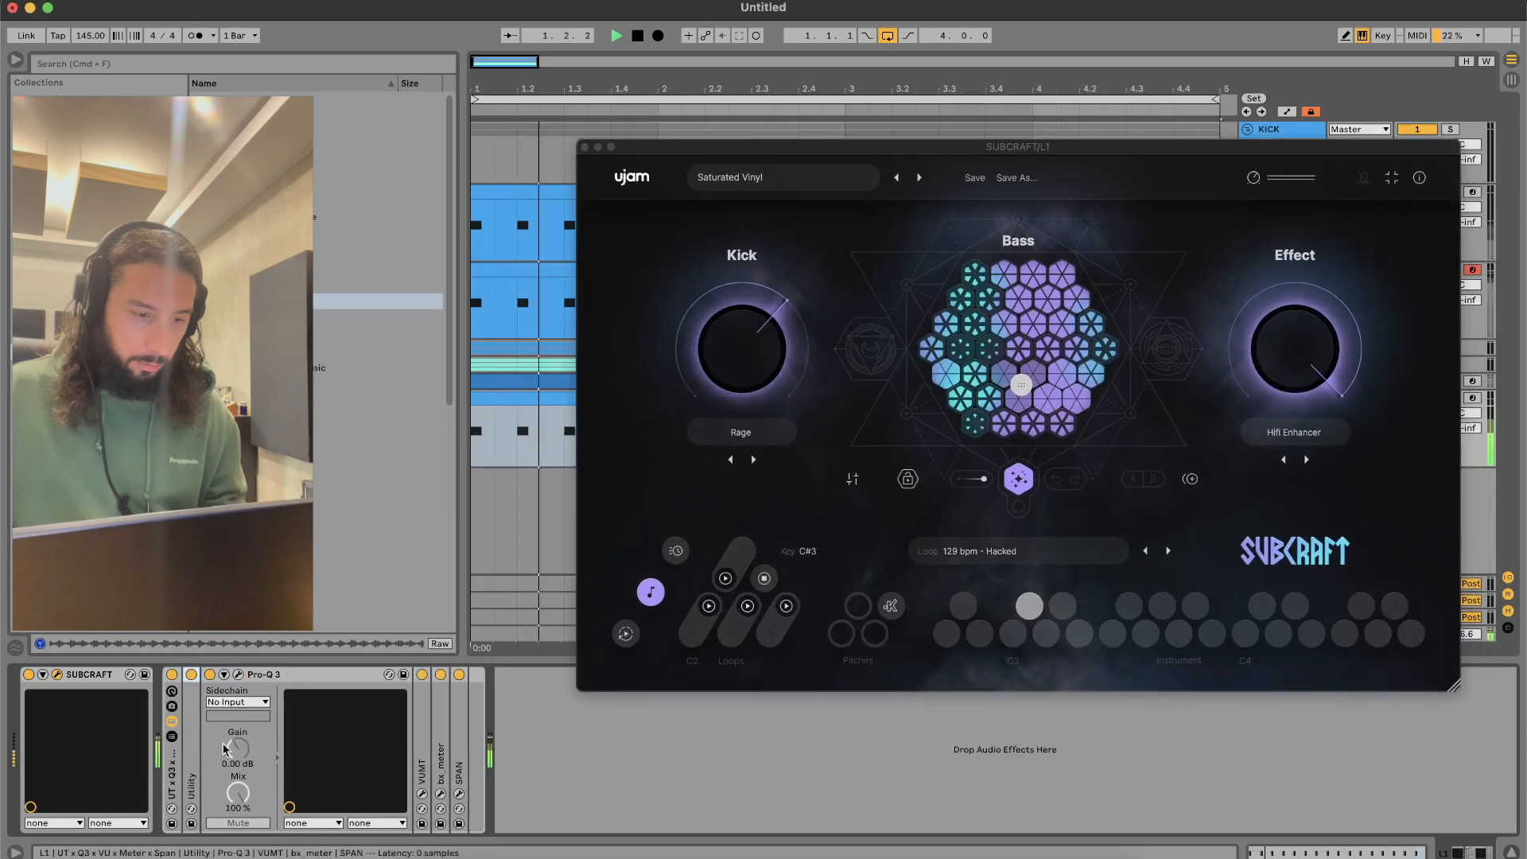
click(238, 675)
key(space)
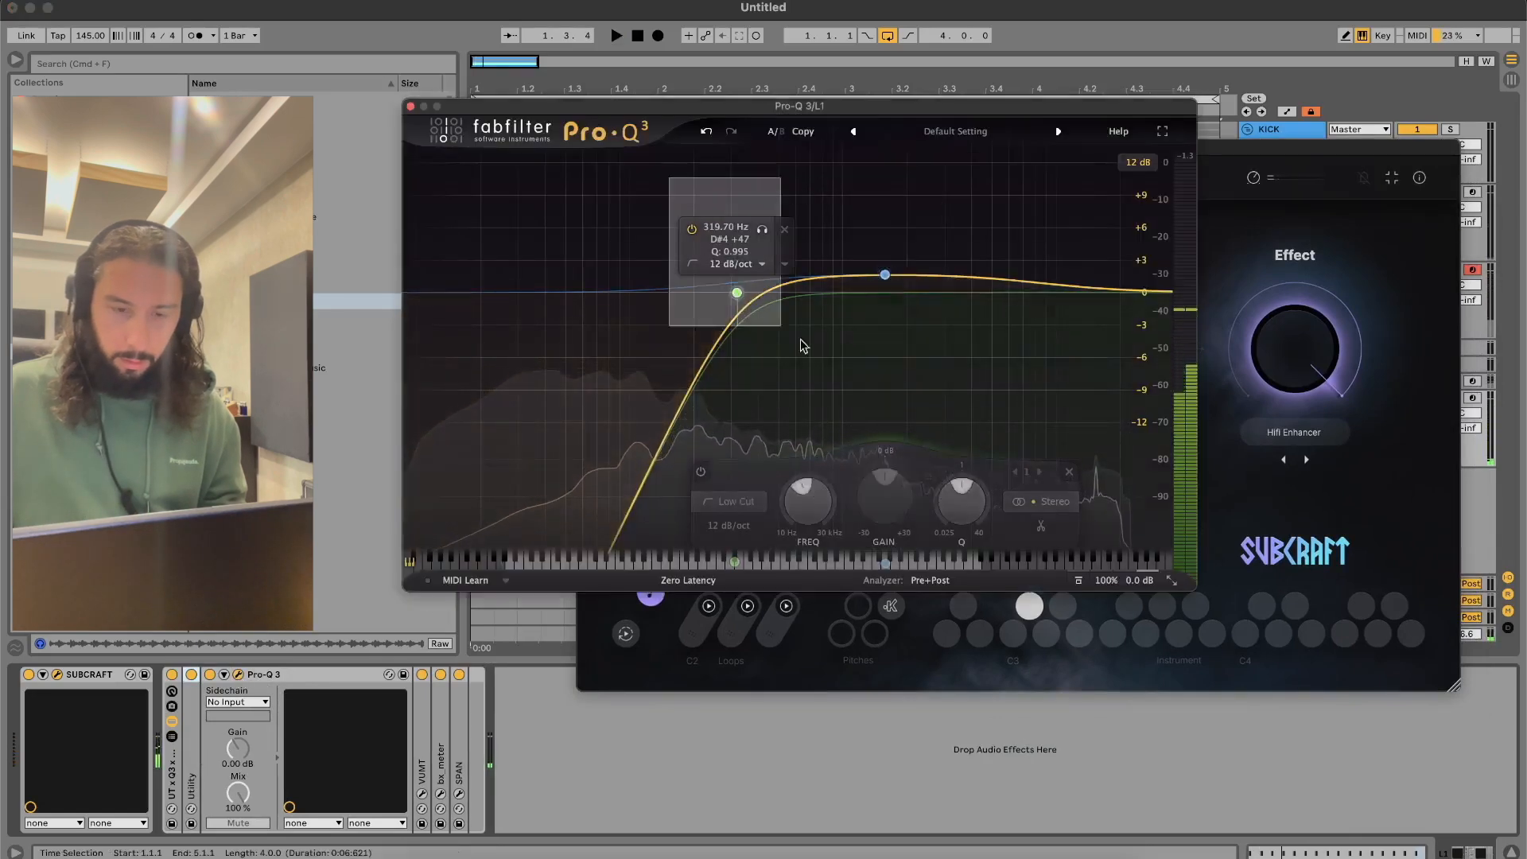
click(995, 473)
click(411, 106)
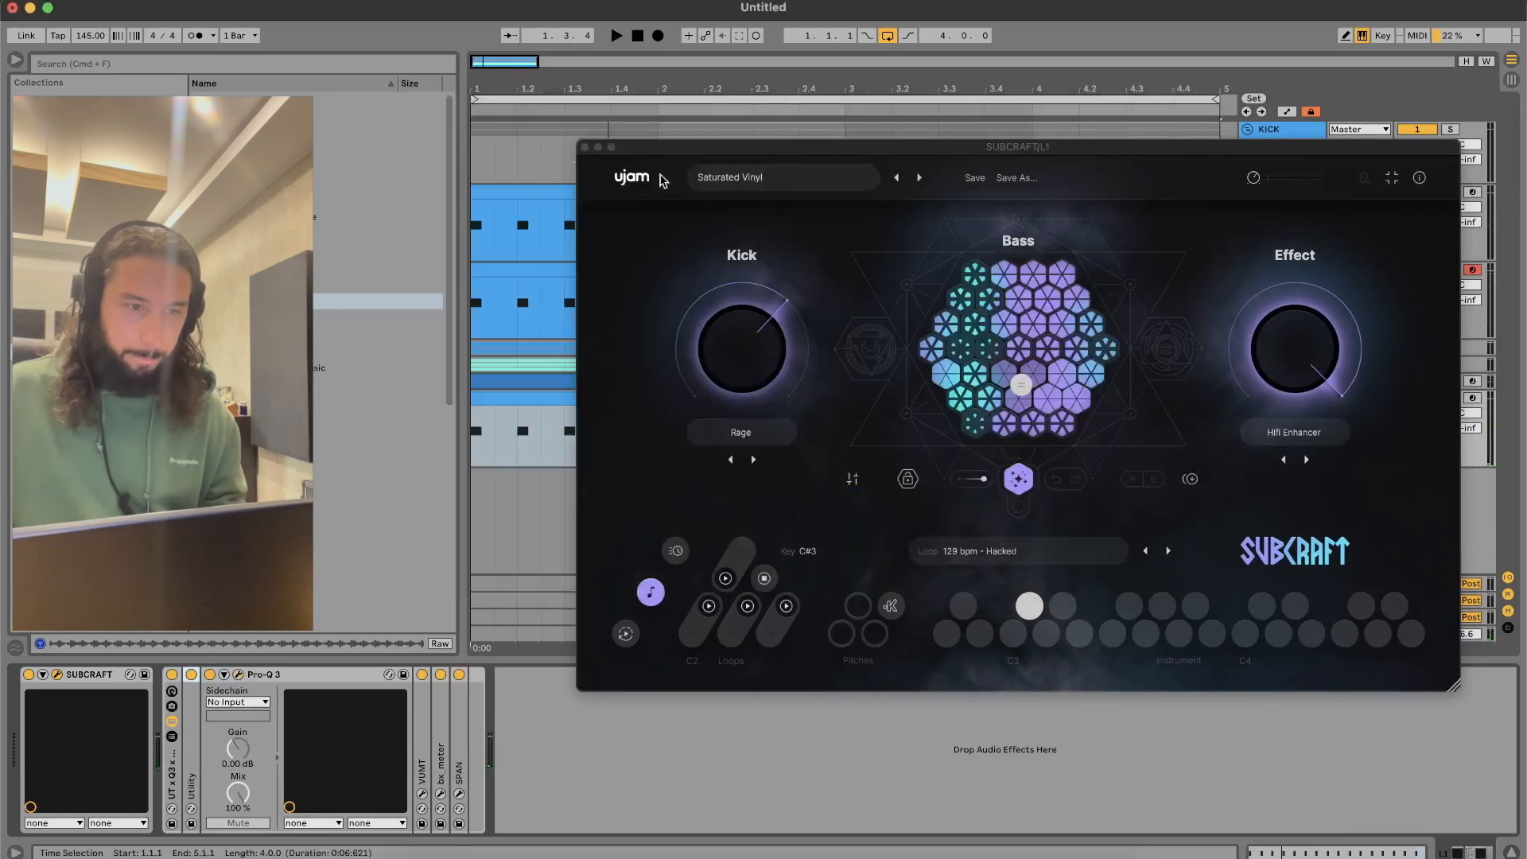
Play the Saturated Vinyl sound, load the factory preset Captain Universal in SUBCRAFT and play it
drag(761, 159, 692, 147)
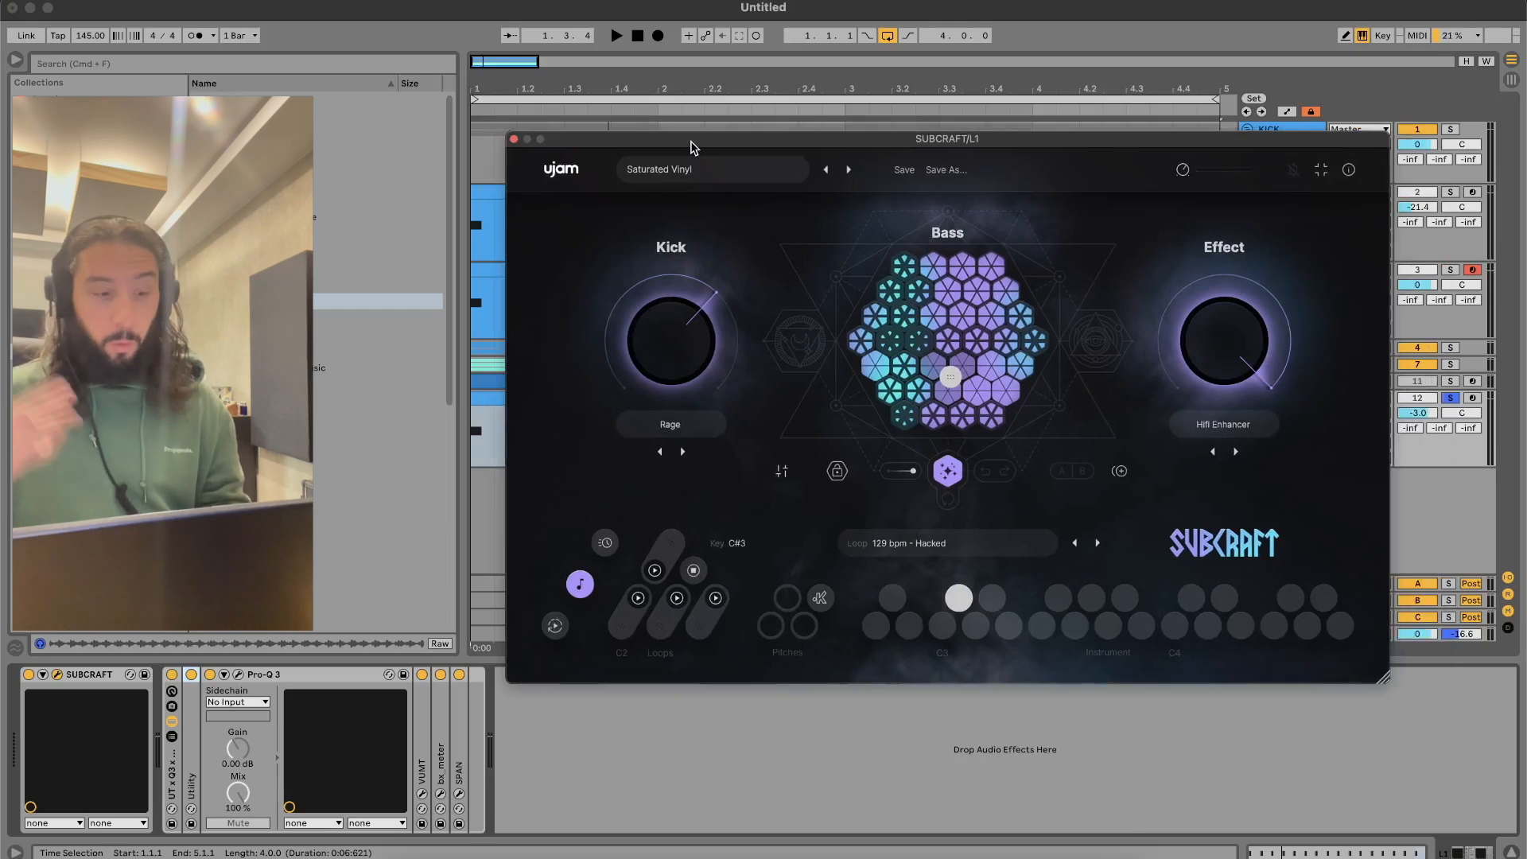
key(space)
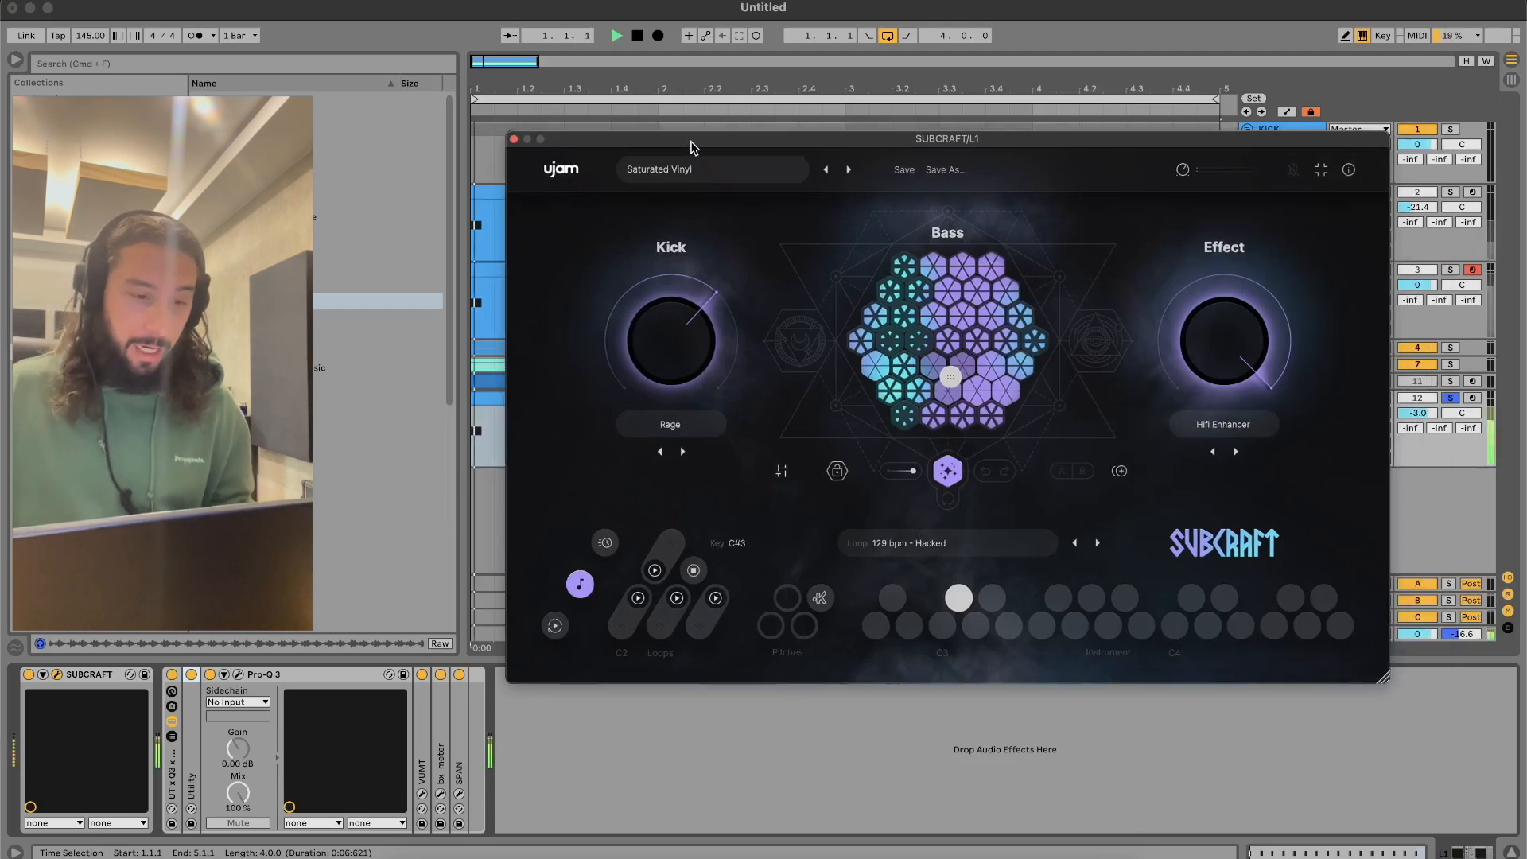
click(697, 170)
mouse_move(668, 197)
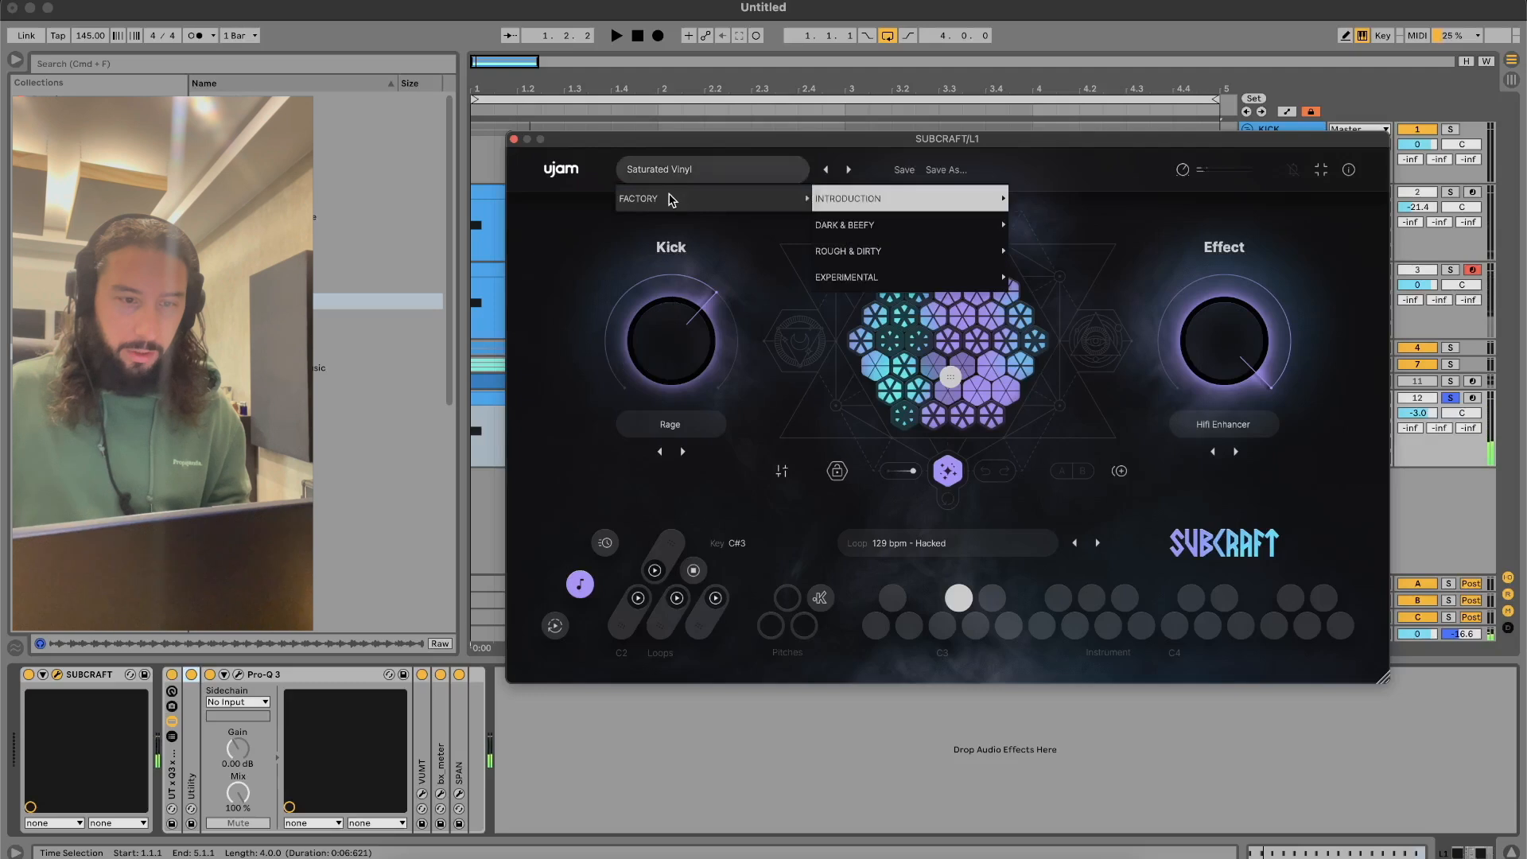
mouse_move(874, 199)
click(1117, 93)
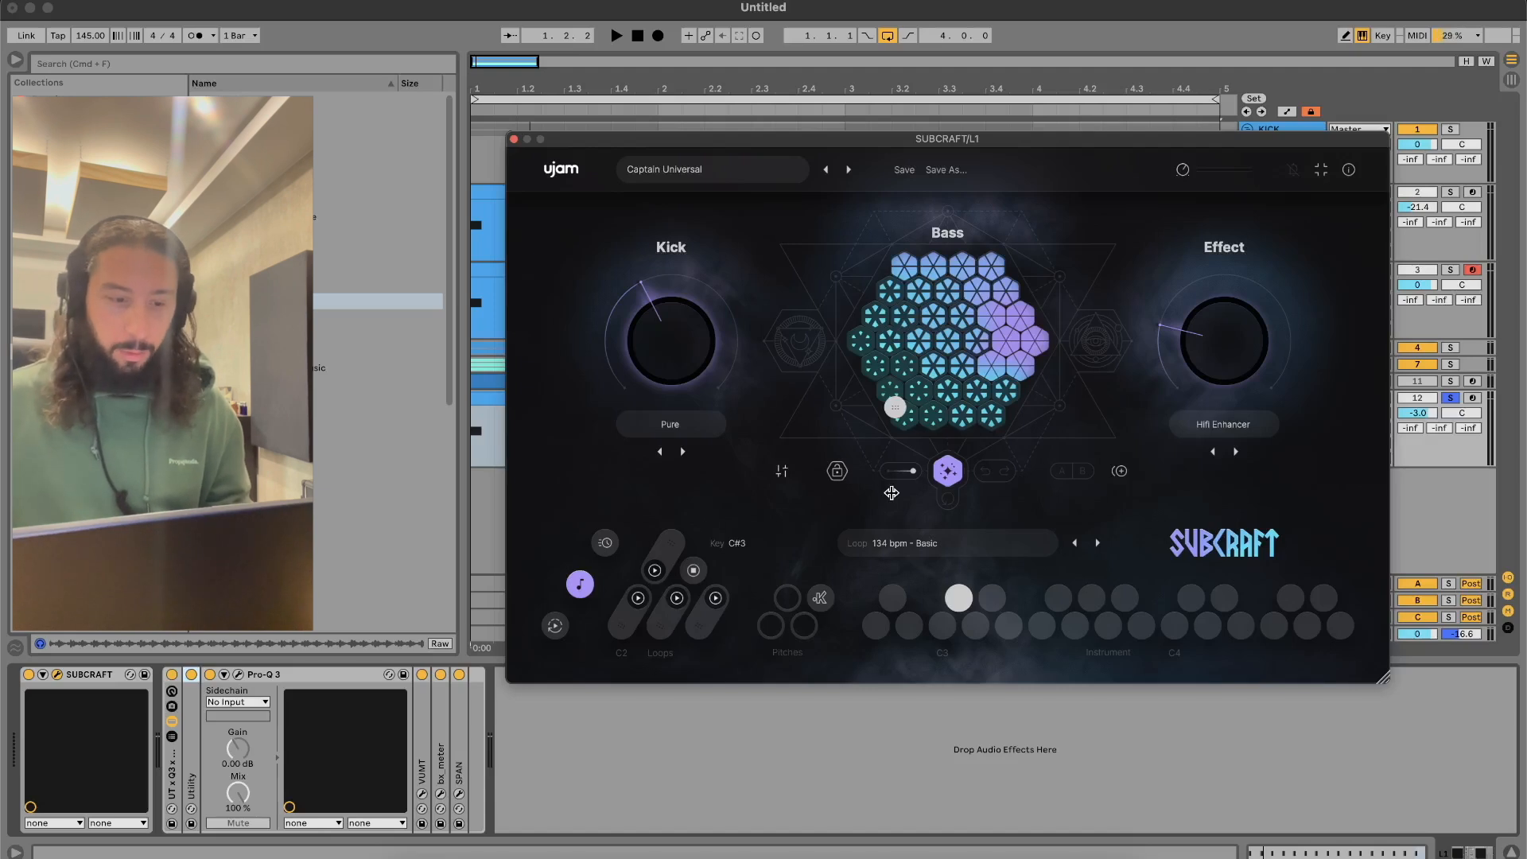
key(space)
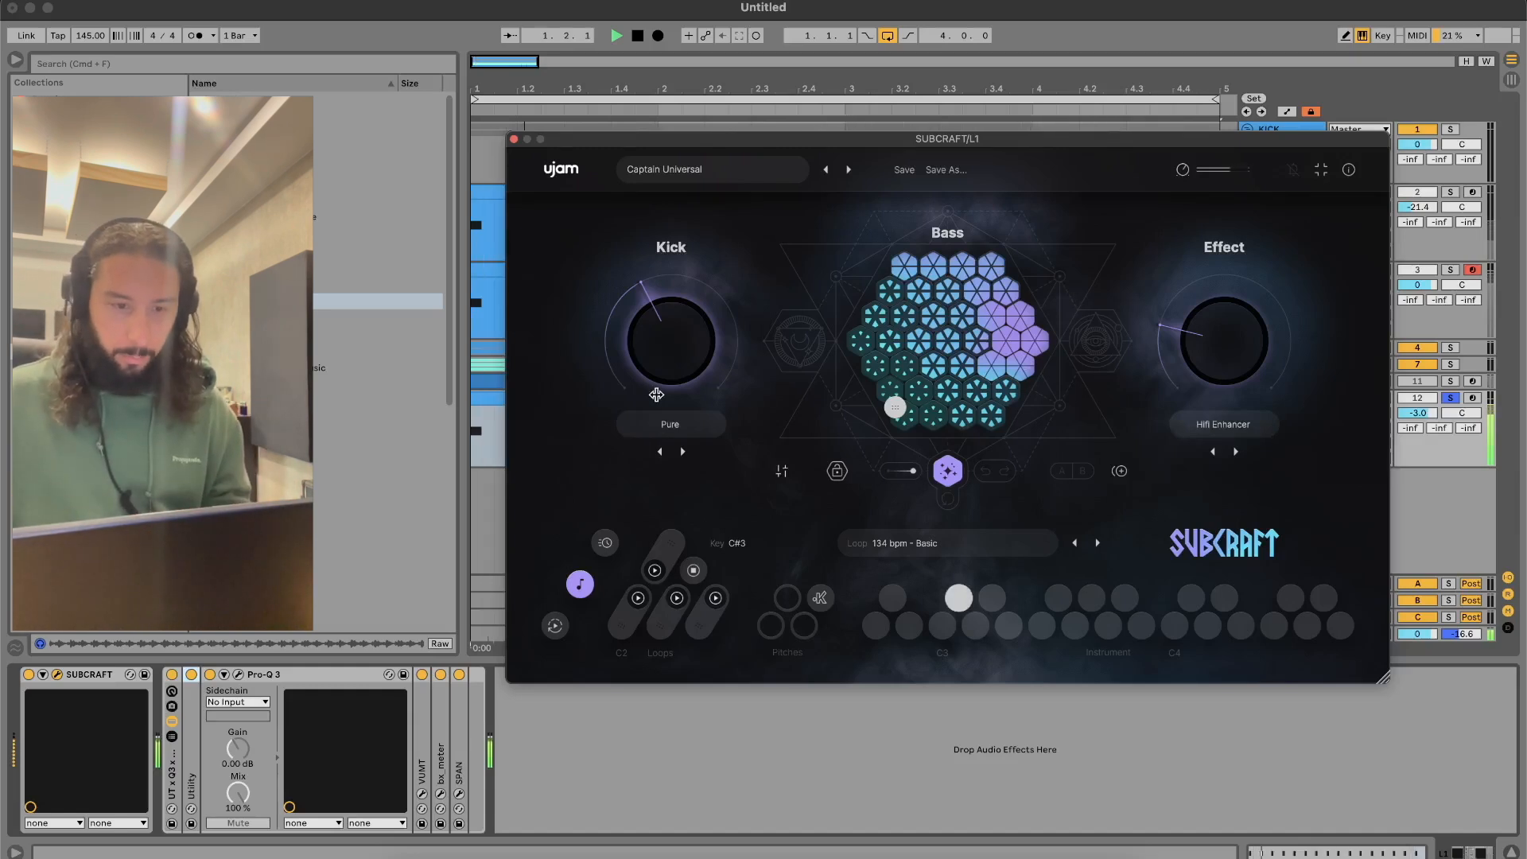
Try different Kick amounts and the Presence kick type during playback, then restore the Captain Universal preset
mouse_move(660, 350)
mouse_down()
mouse_move(666, 257)
mouse_move(664, 403)
mouse_move(666, 318)
mouse_move(666, 366)
mouse_move(664, 351)
mouse_up()
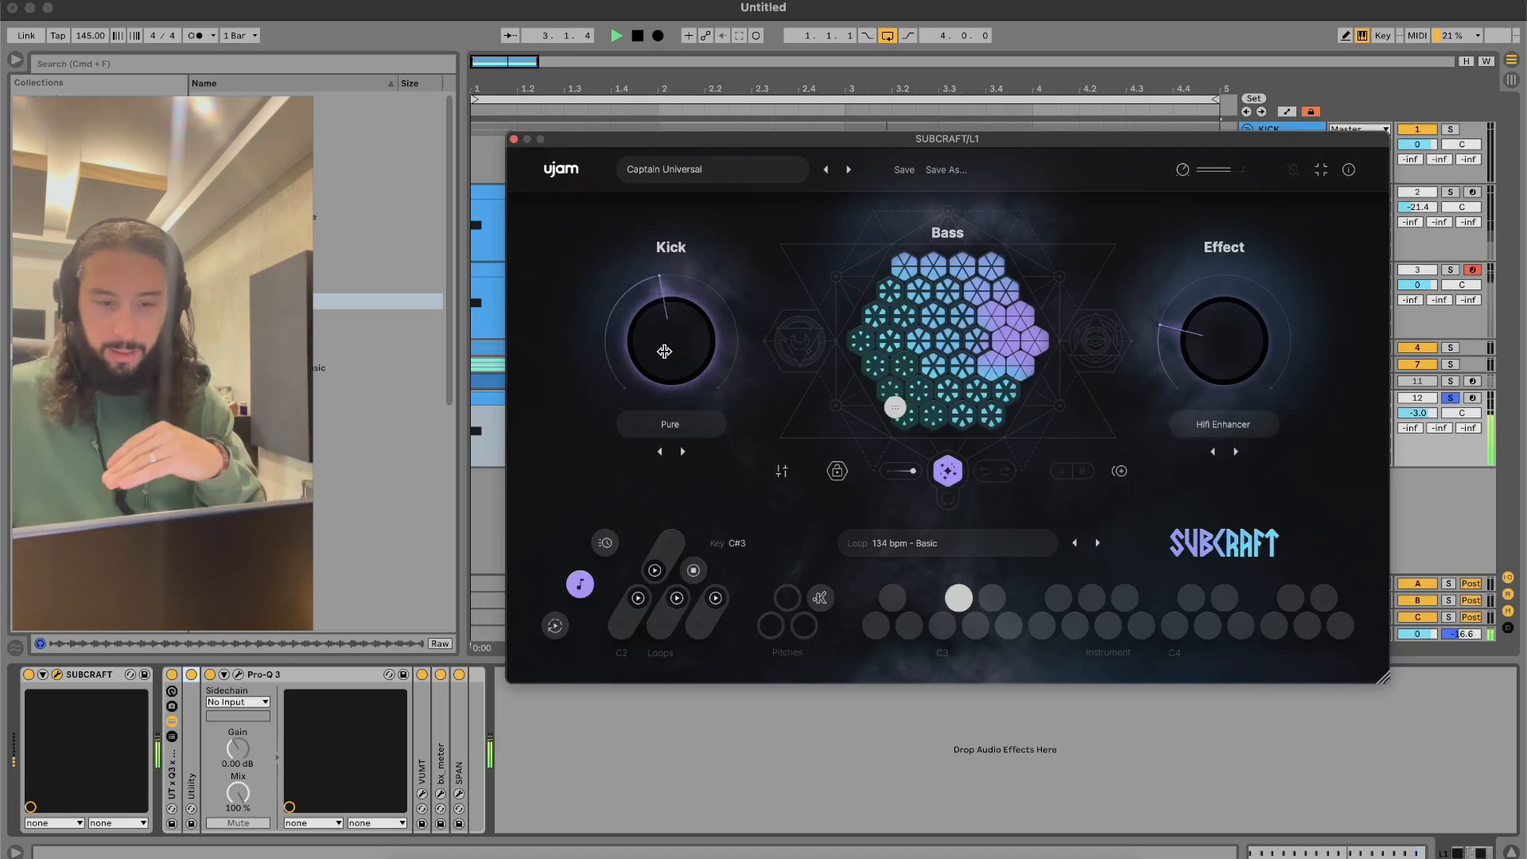
click(682, 432)
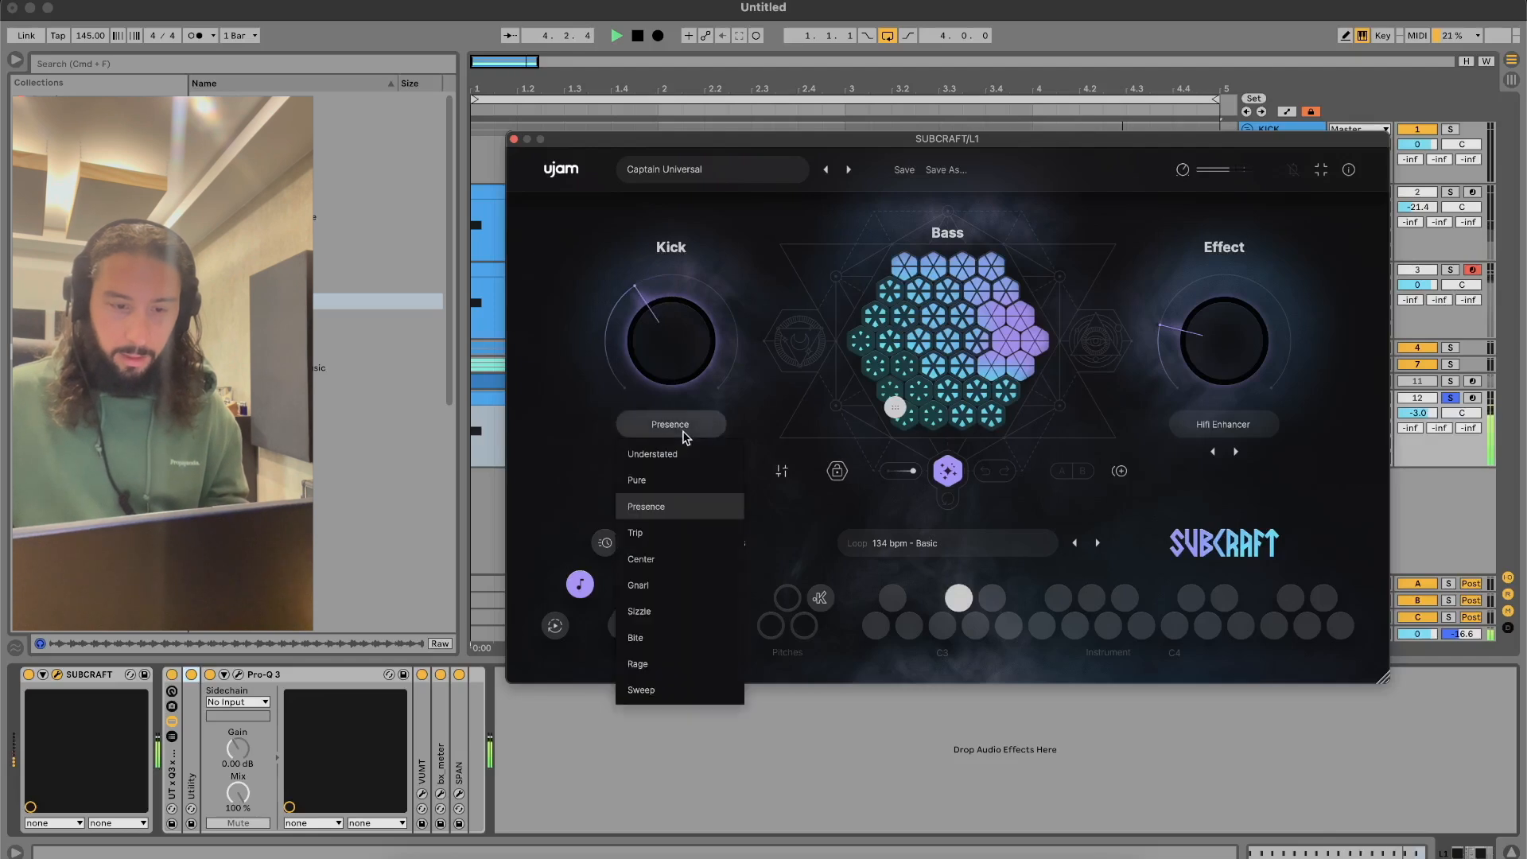
click(688, 347)
drag(672, 345, 675, 245)
click(681, 452)
click(849, 169)
click(826, 170)
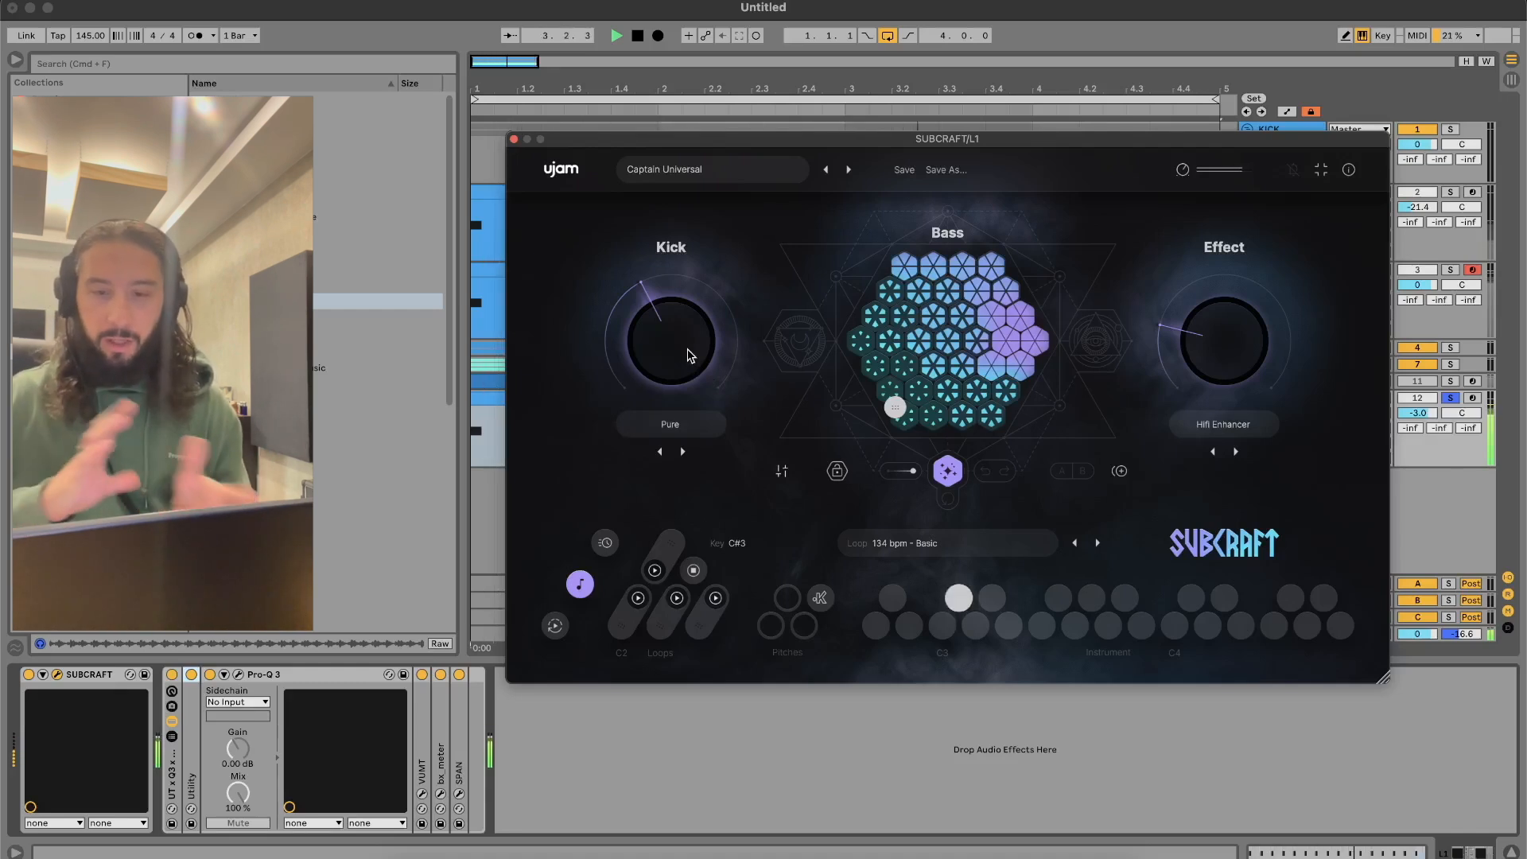
Raise the Pure kick's amount, switch the kick type to Bite and set its amount to about halfway
drag(688, 355, 693, 284)
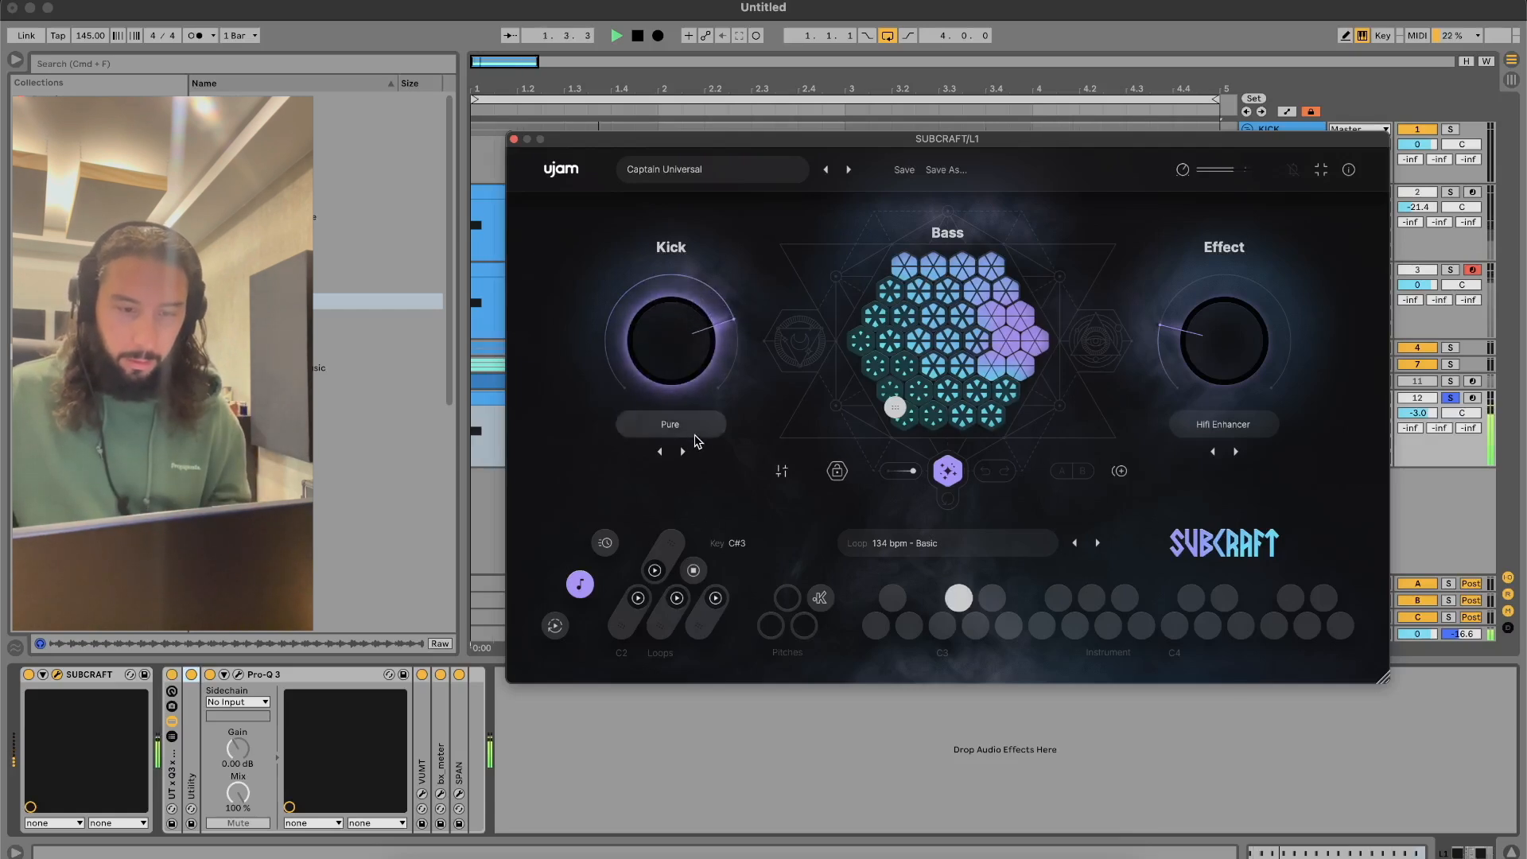
click(677, 424)
drag(673, 362, 681, 452)
drag(686, 384, 689, 338)
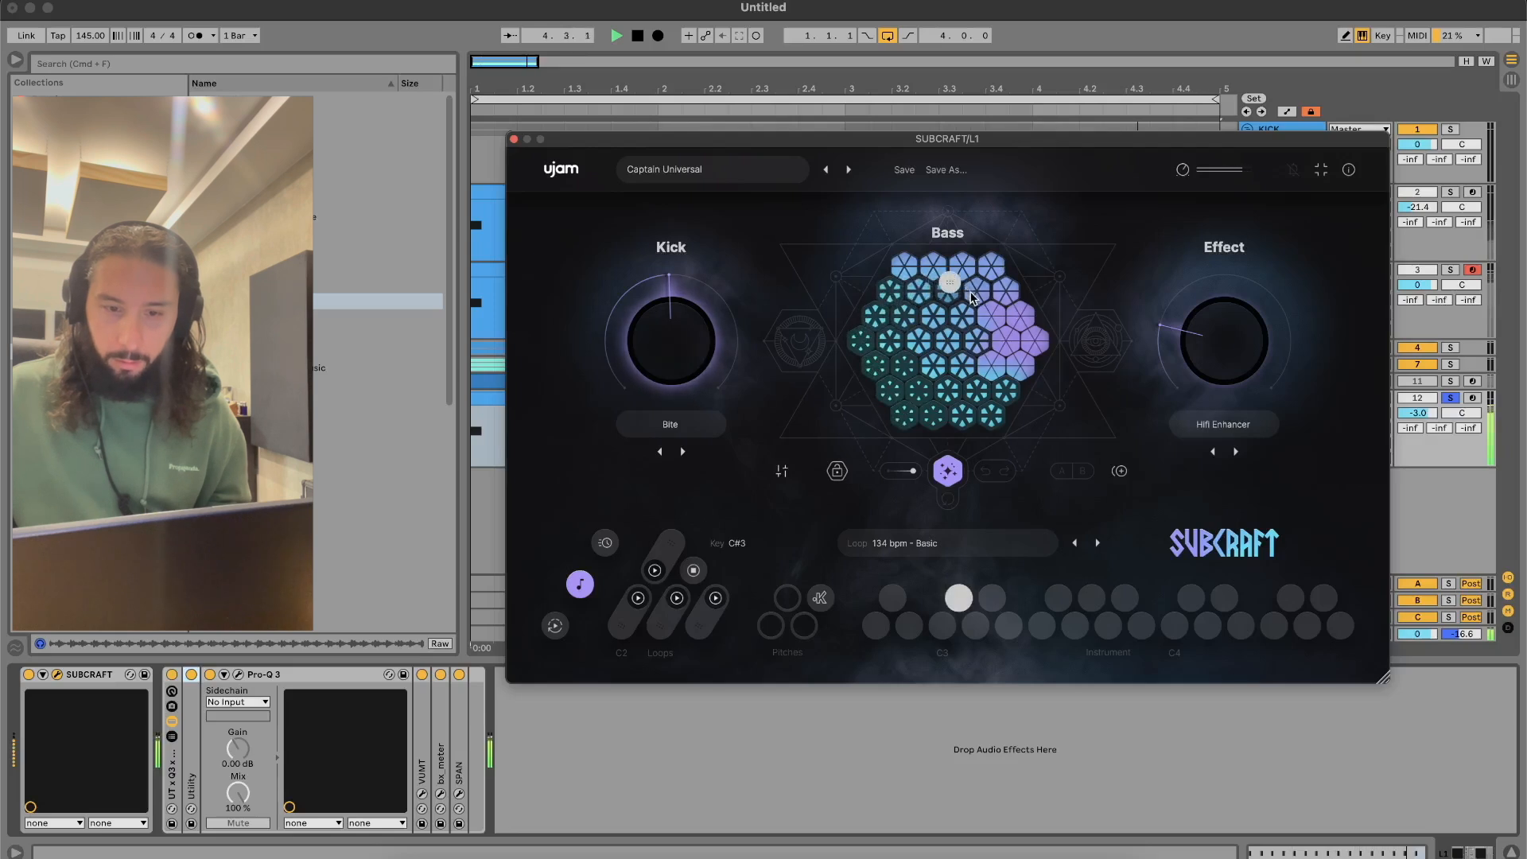
Audition different Bass cells by moving the selector around the honeycomb, then restore the Captain Universal preset
drag(917, 355, 925, 409)
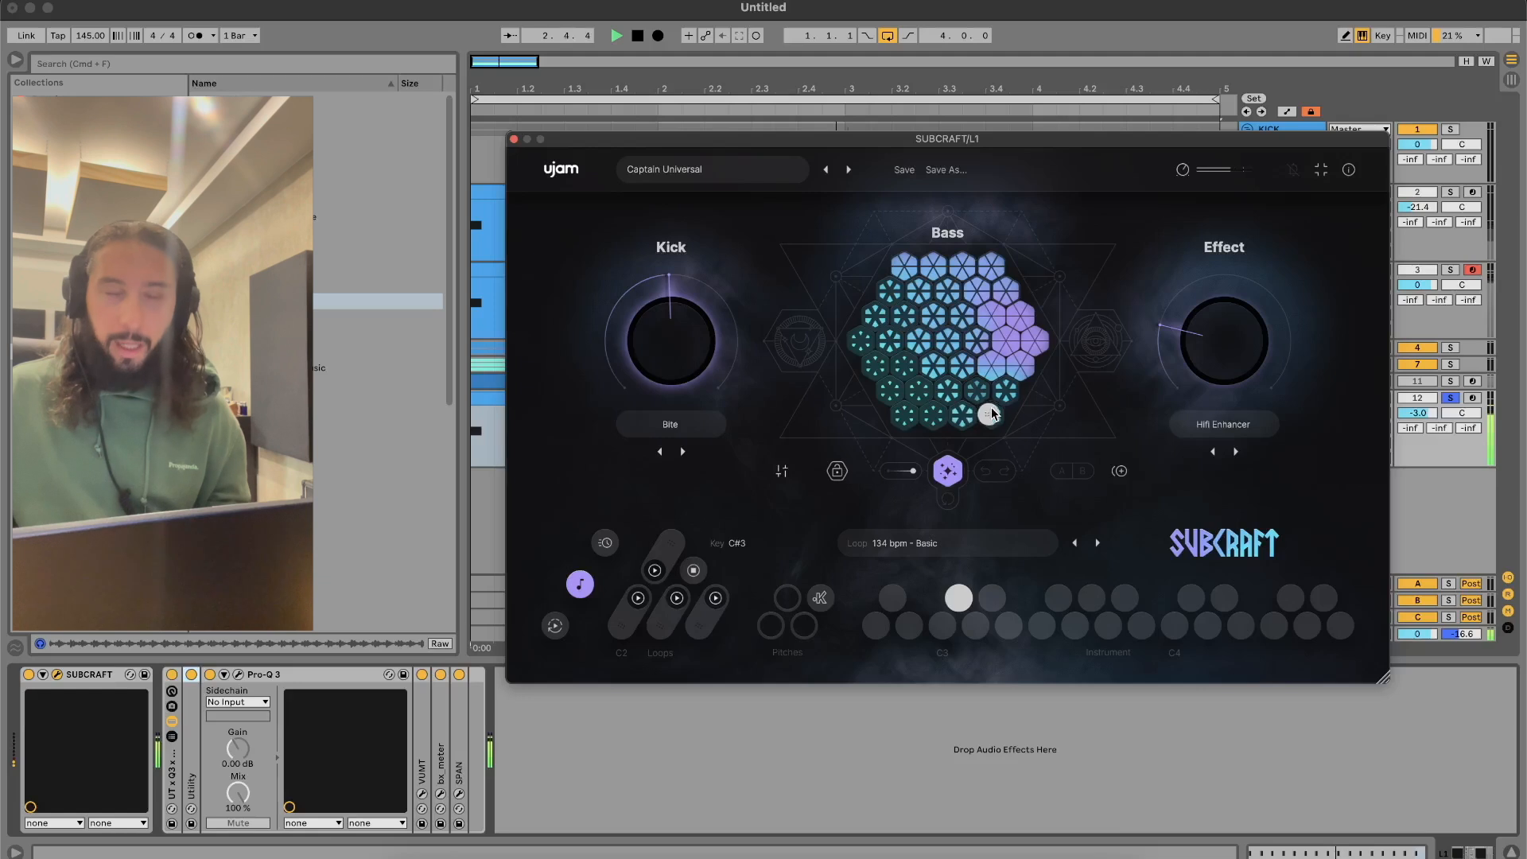
drag(991, 410, 954, 266)
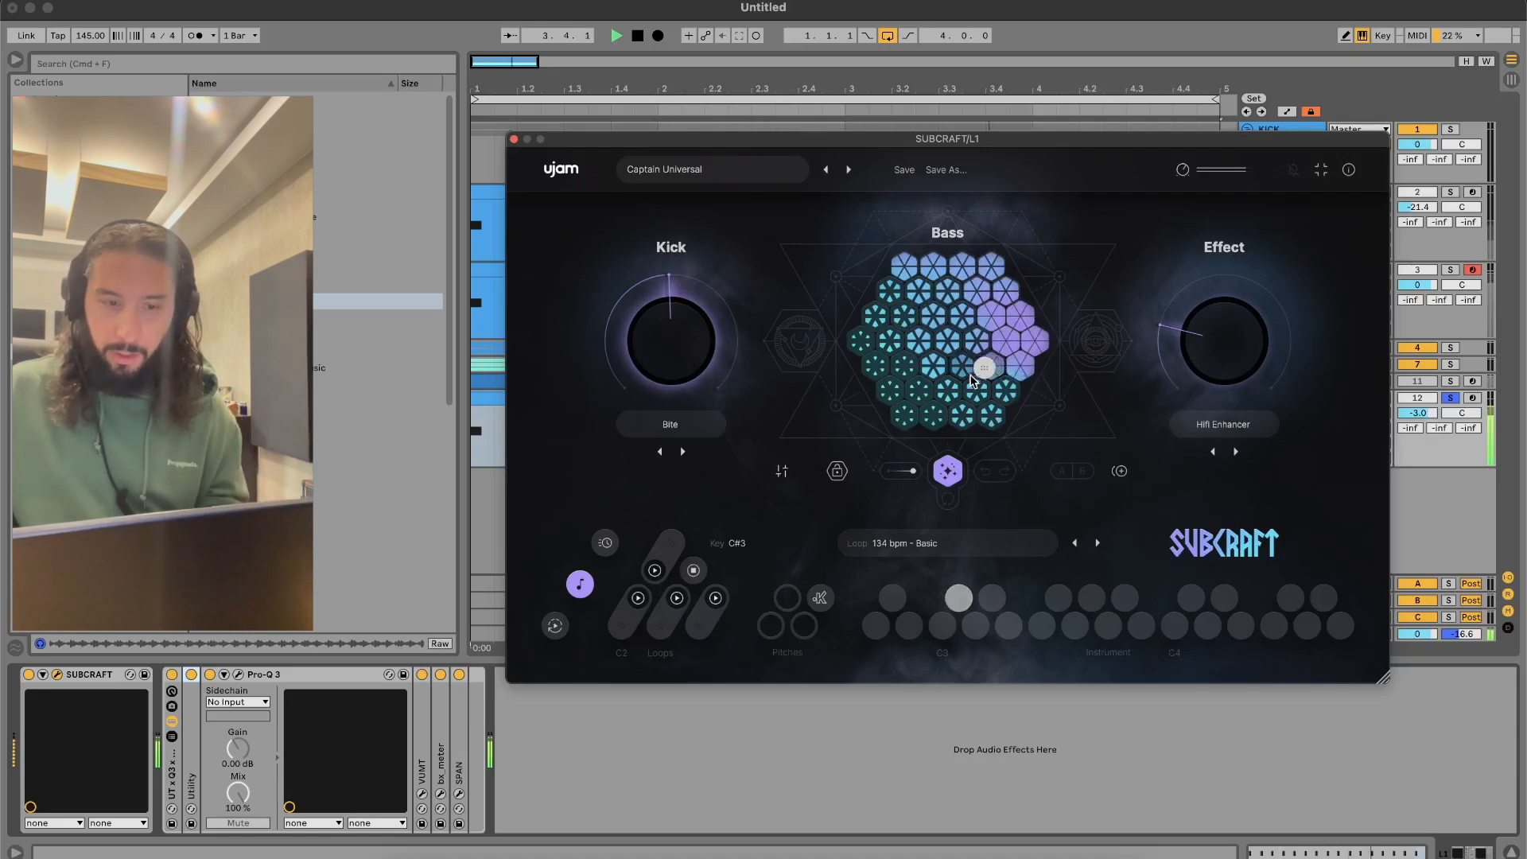
click(823, 172)
click(849, 169)
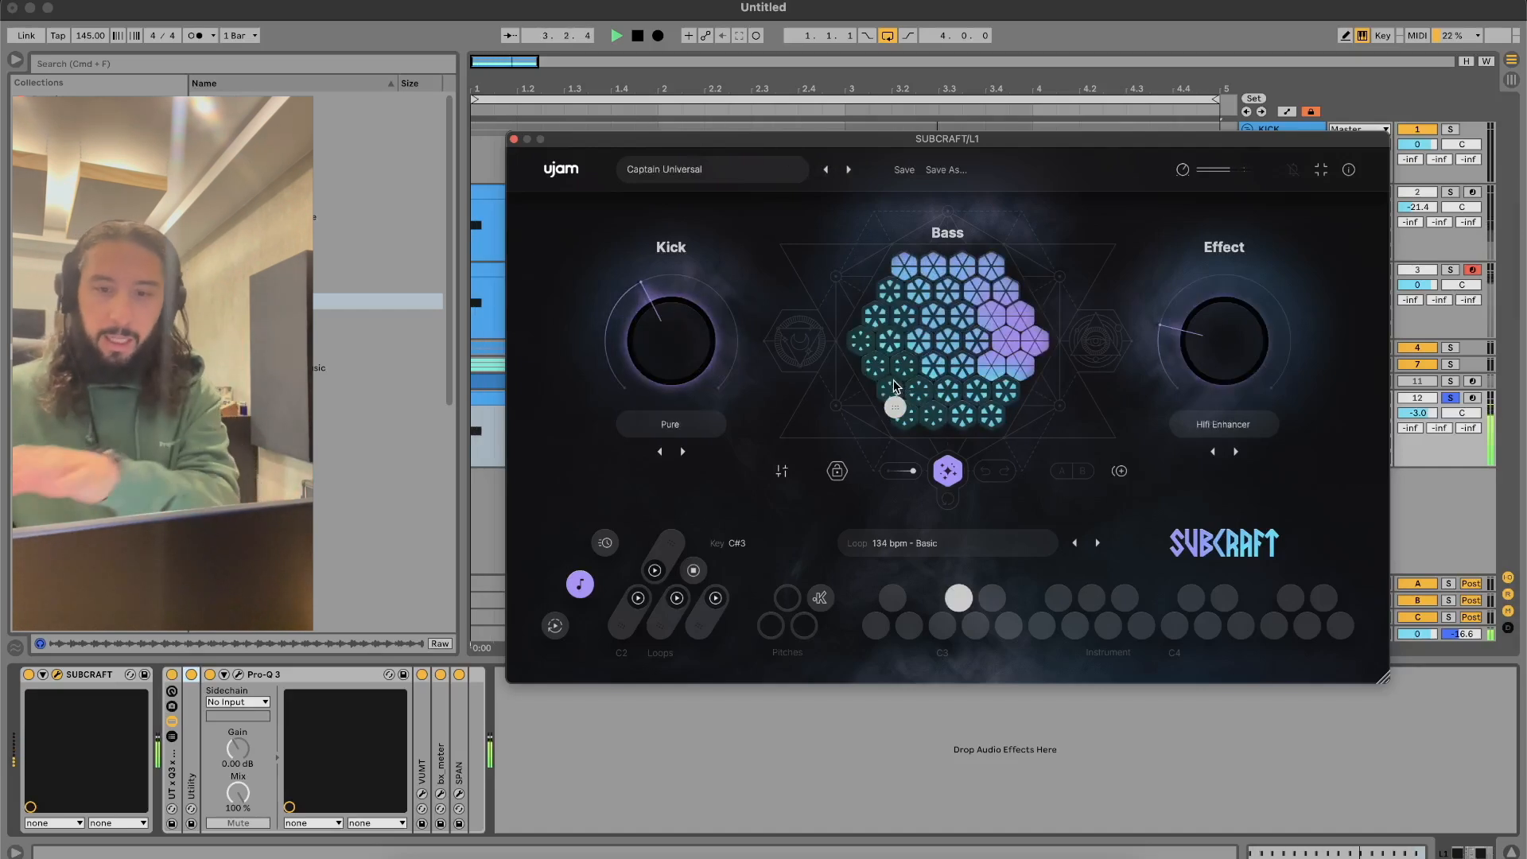
Move the Bass selector to the border of the blue and purple cells and raise the Hifi Enhancer effect amount
drag(949, 341, 999, 389)
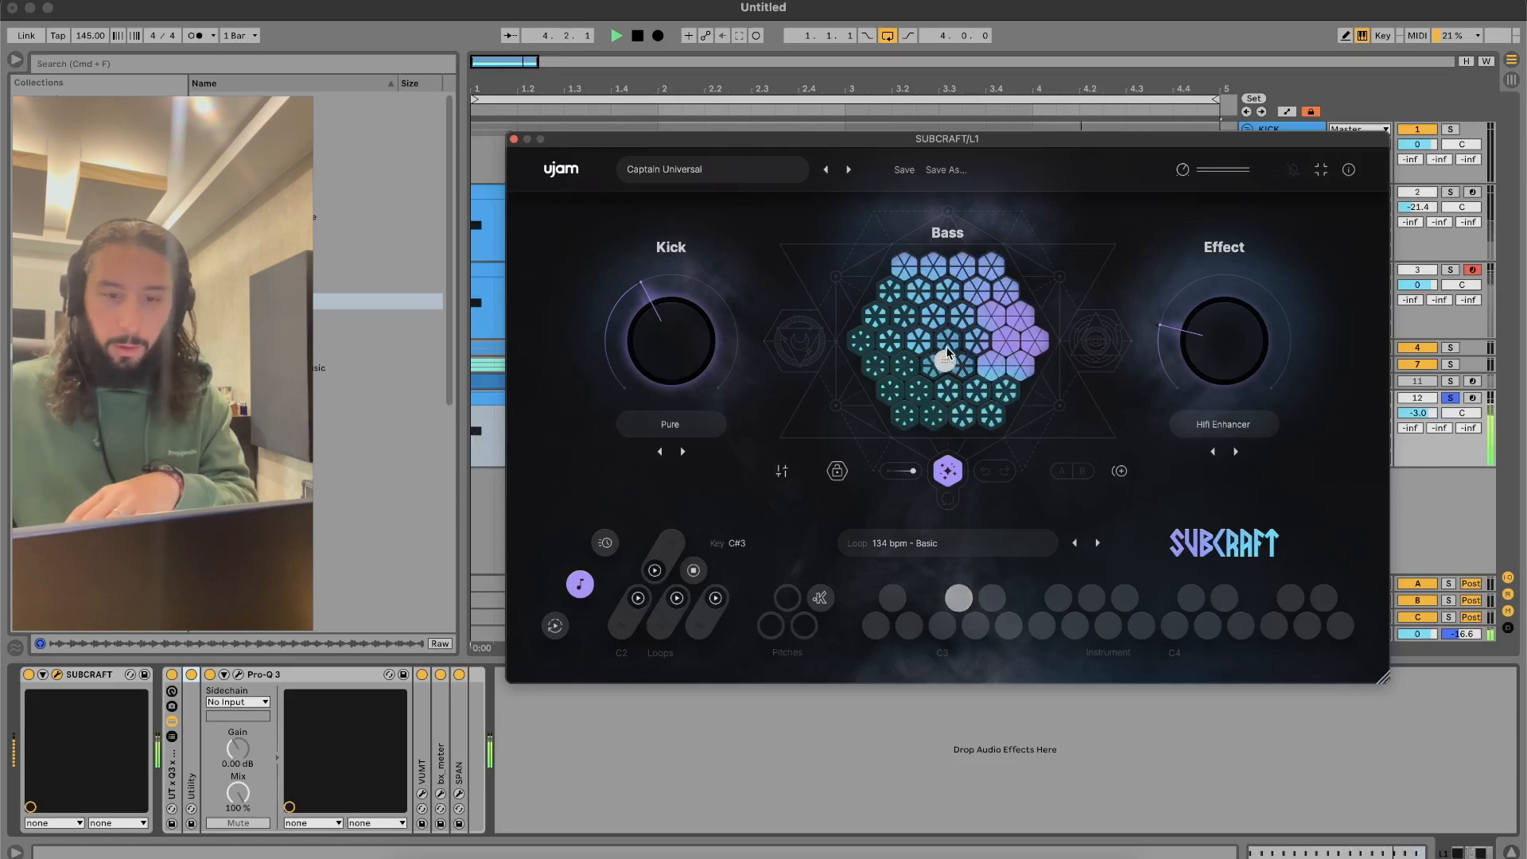
drag(946, 354, 982, 328)
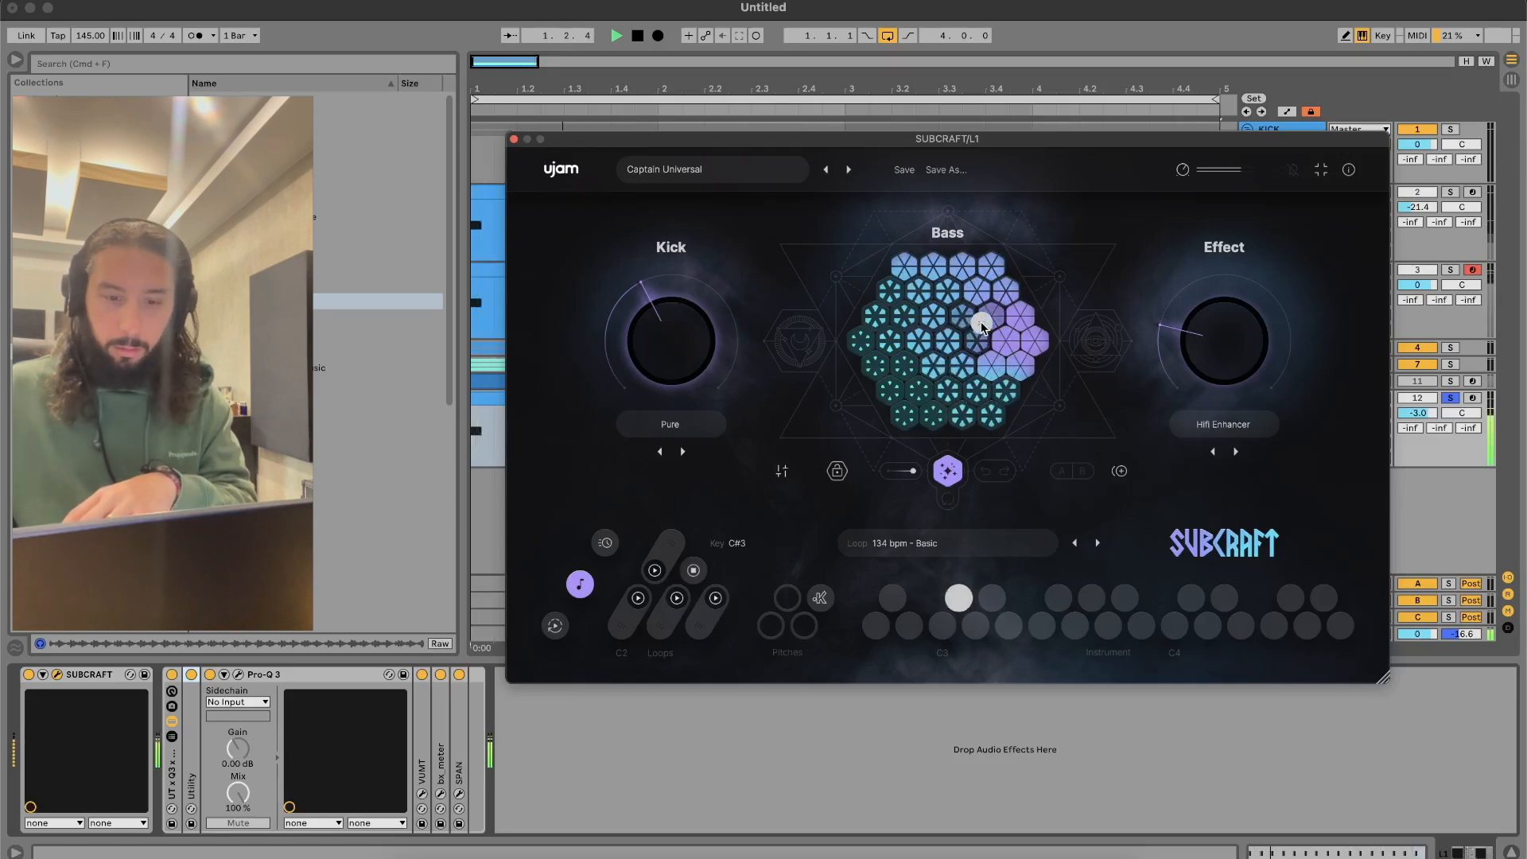
drag(1229, 320, 1230, 299)
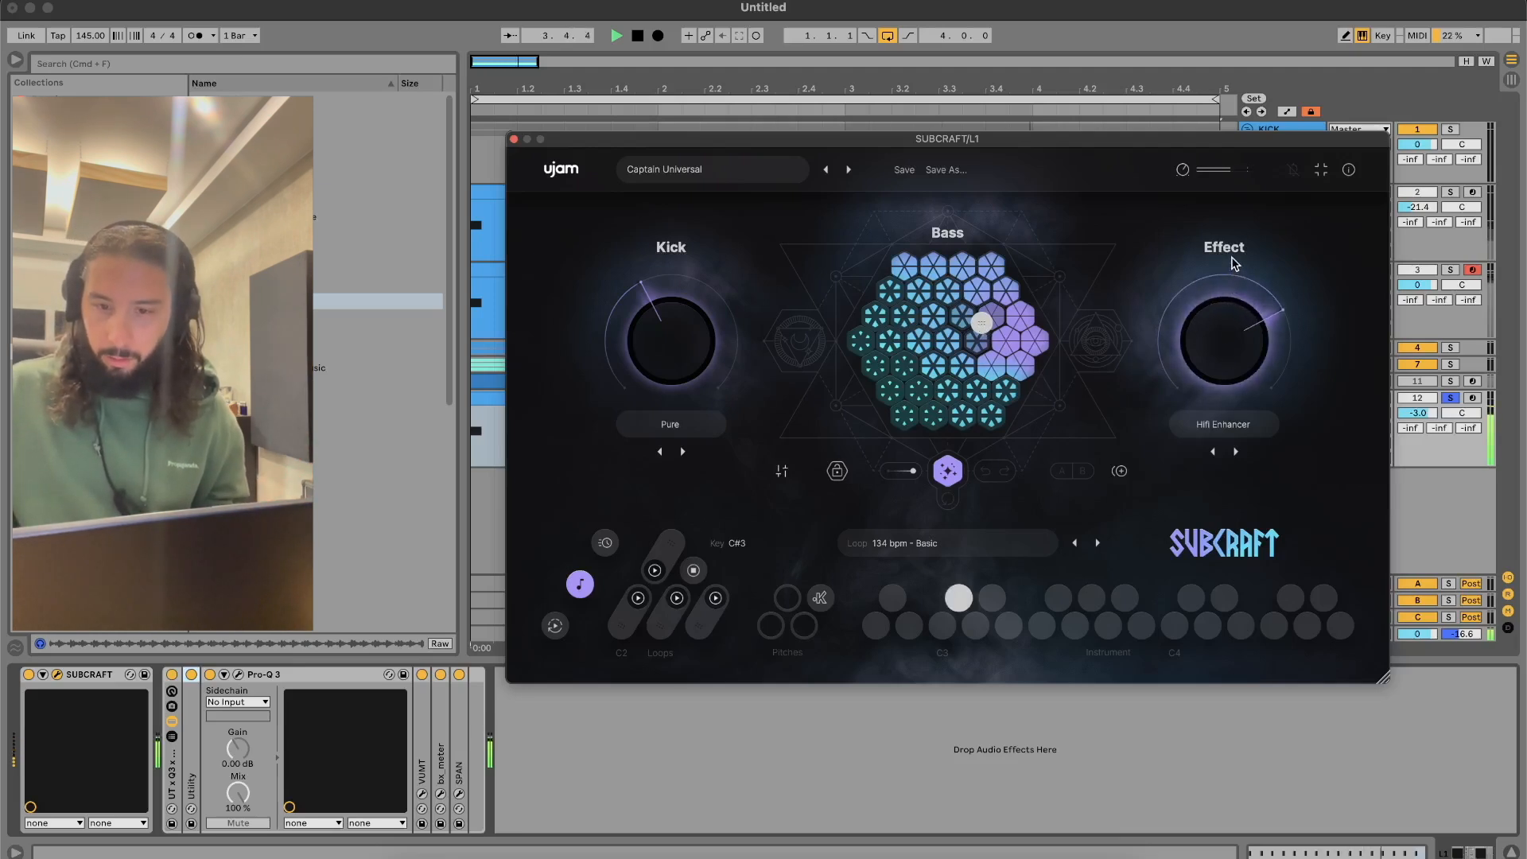
Audition the Bratzman Distortion effect at different amounts, then switch to Fancy Saturation at slightly above half
click(1245, 426)
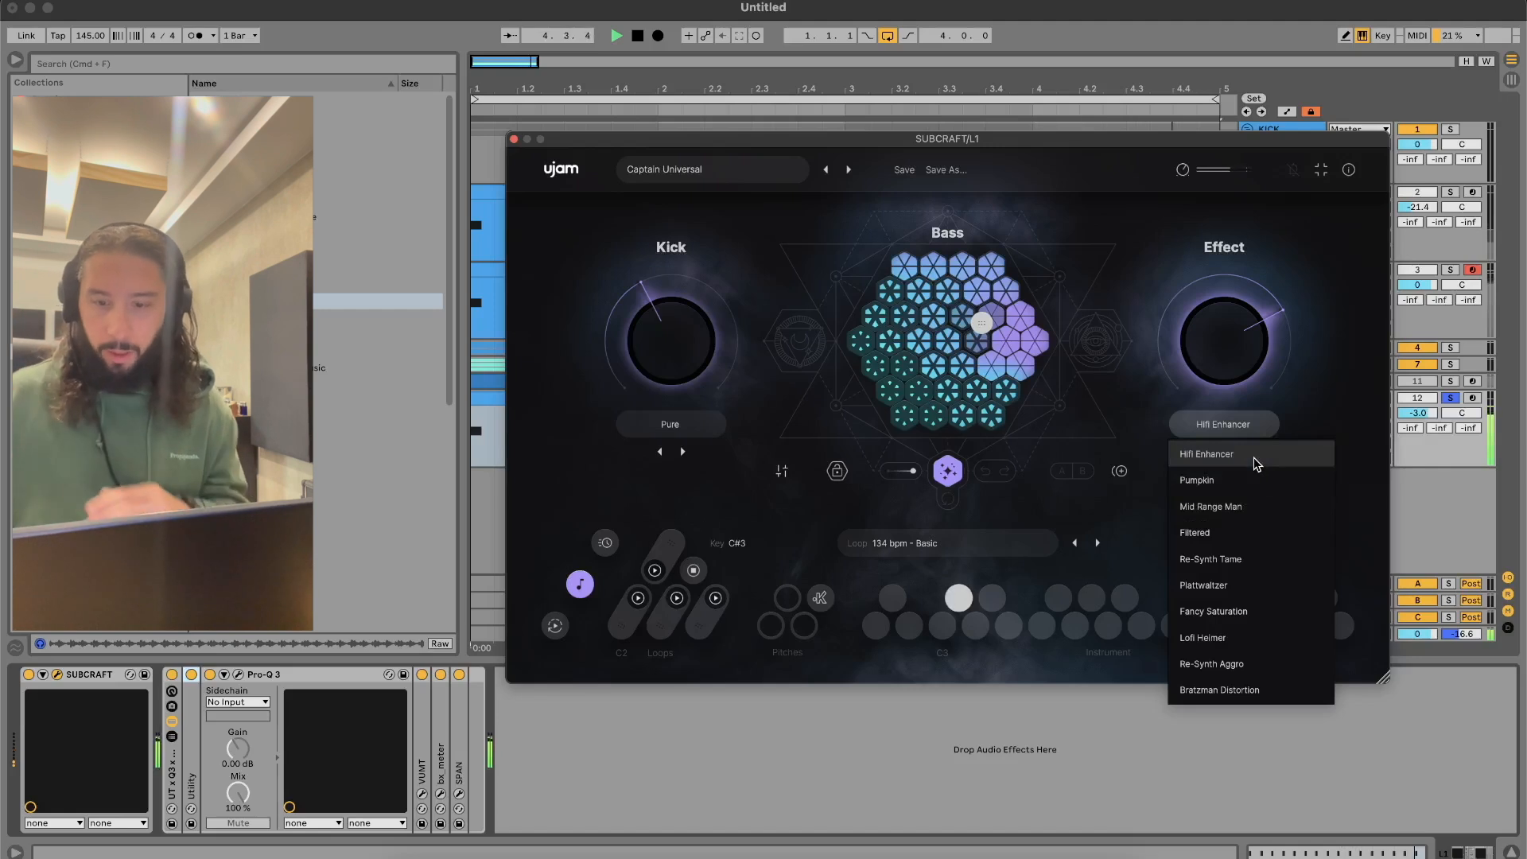
click(1248, 690)
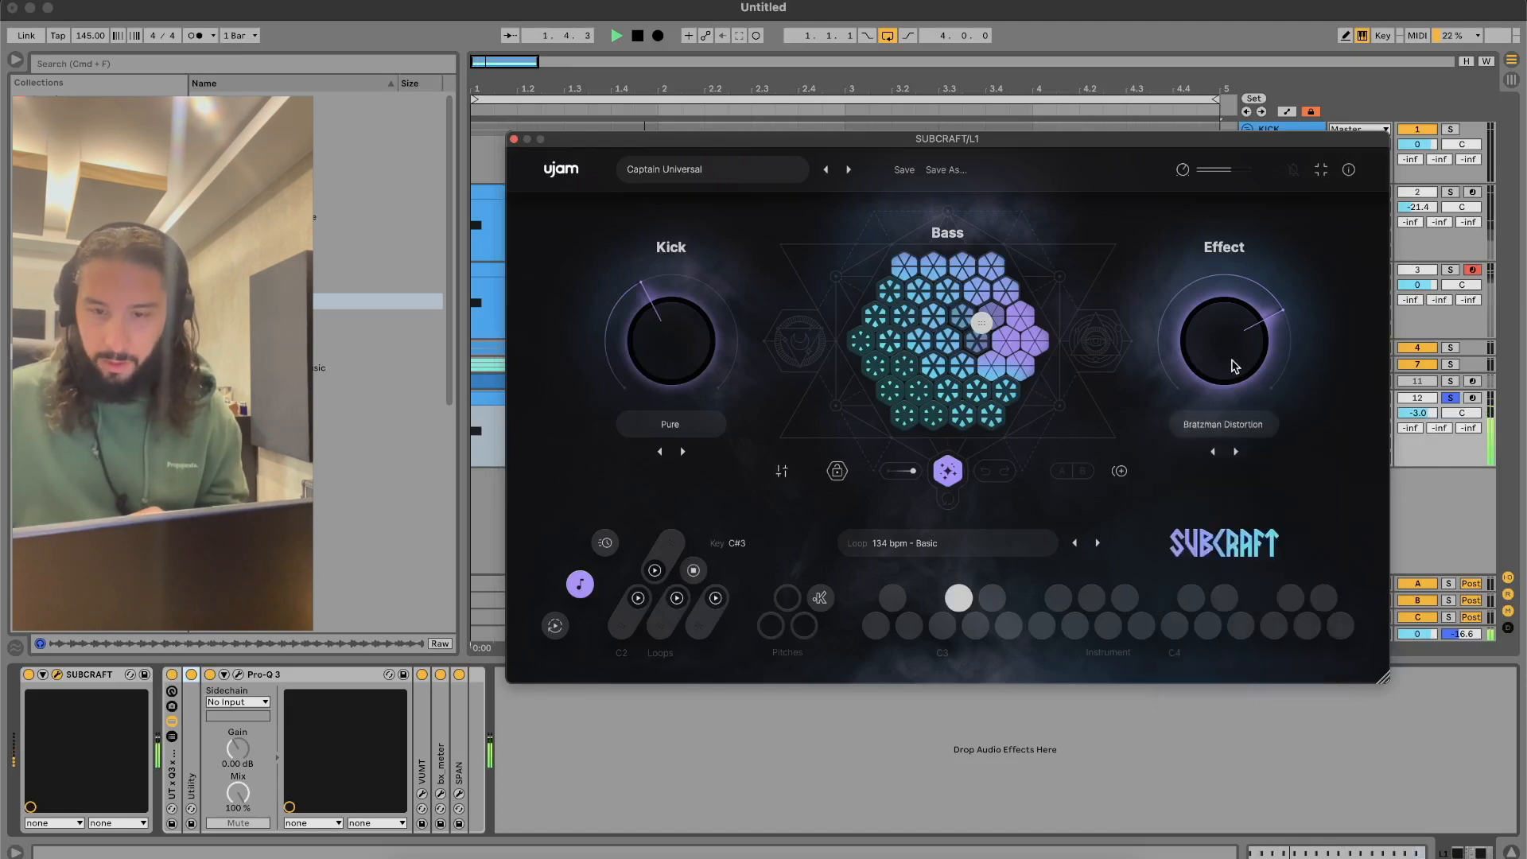
drag(1232, 354, 1231, 389)
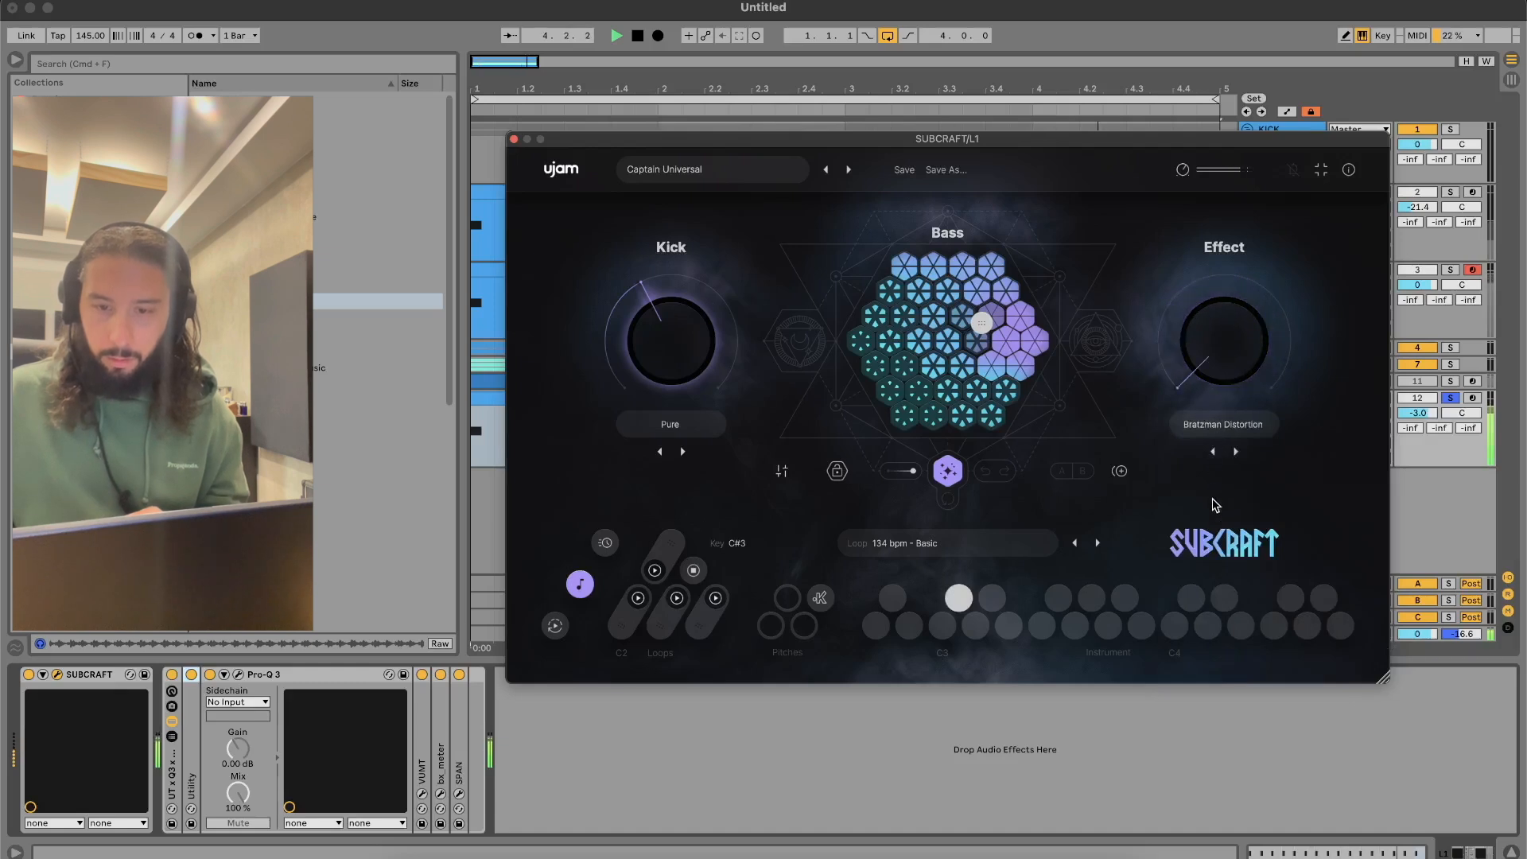
drag(1219, 358, 1231, 131)
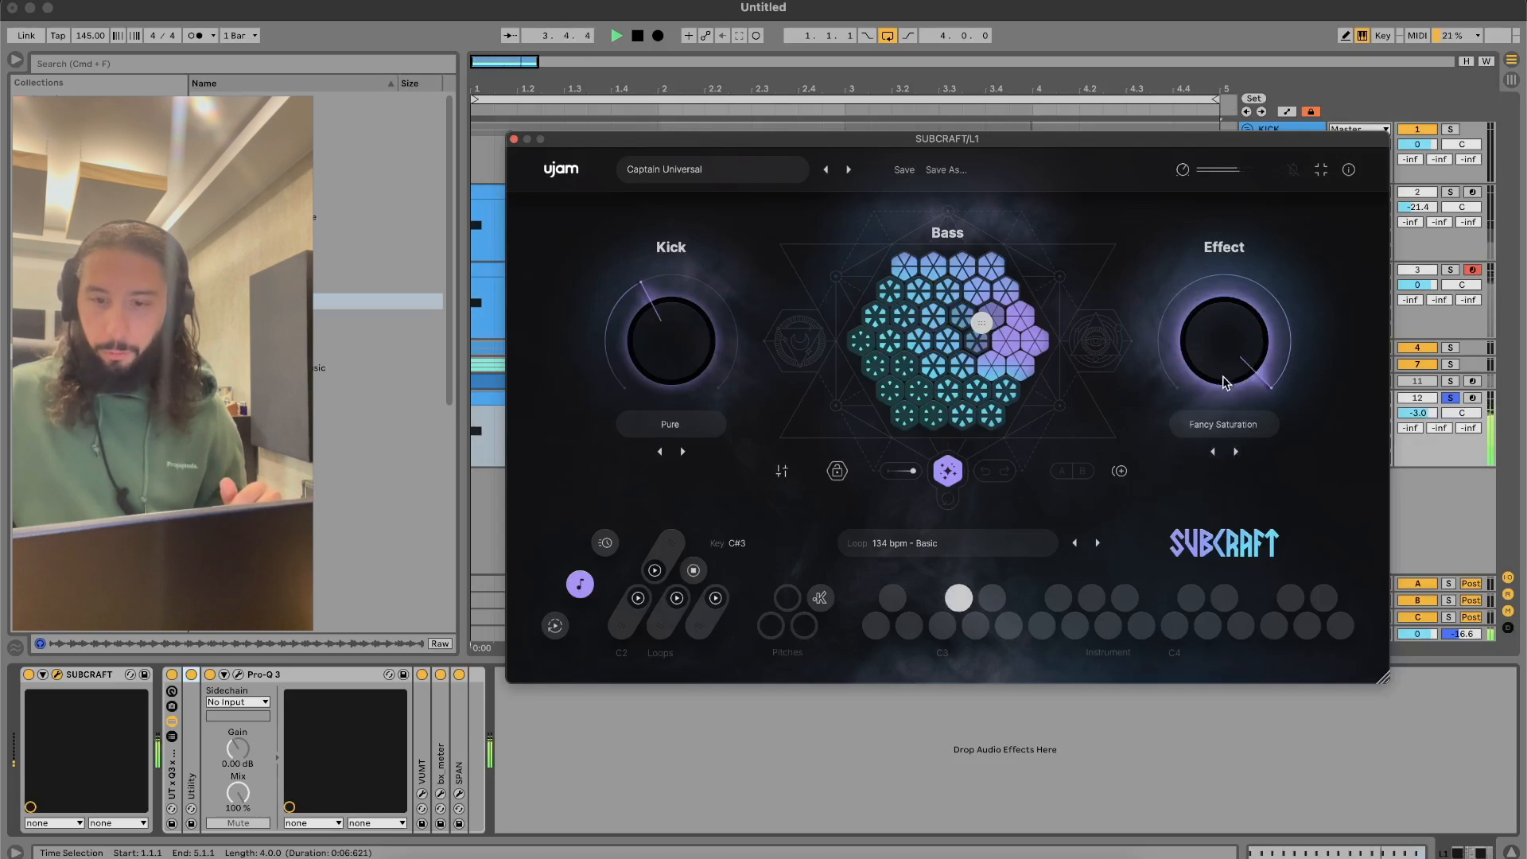
drag(1221, 361, 1221, 374)
Sweep the Kick amount while auditioning kick types, ending on Pure at about two-thirds
drag(693, 342, 696, 329)
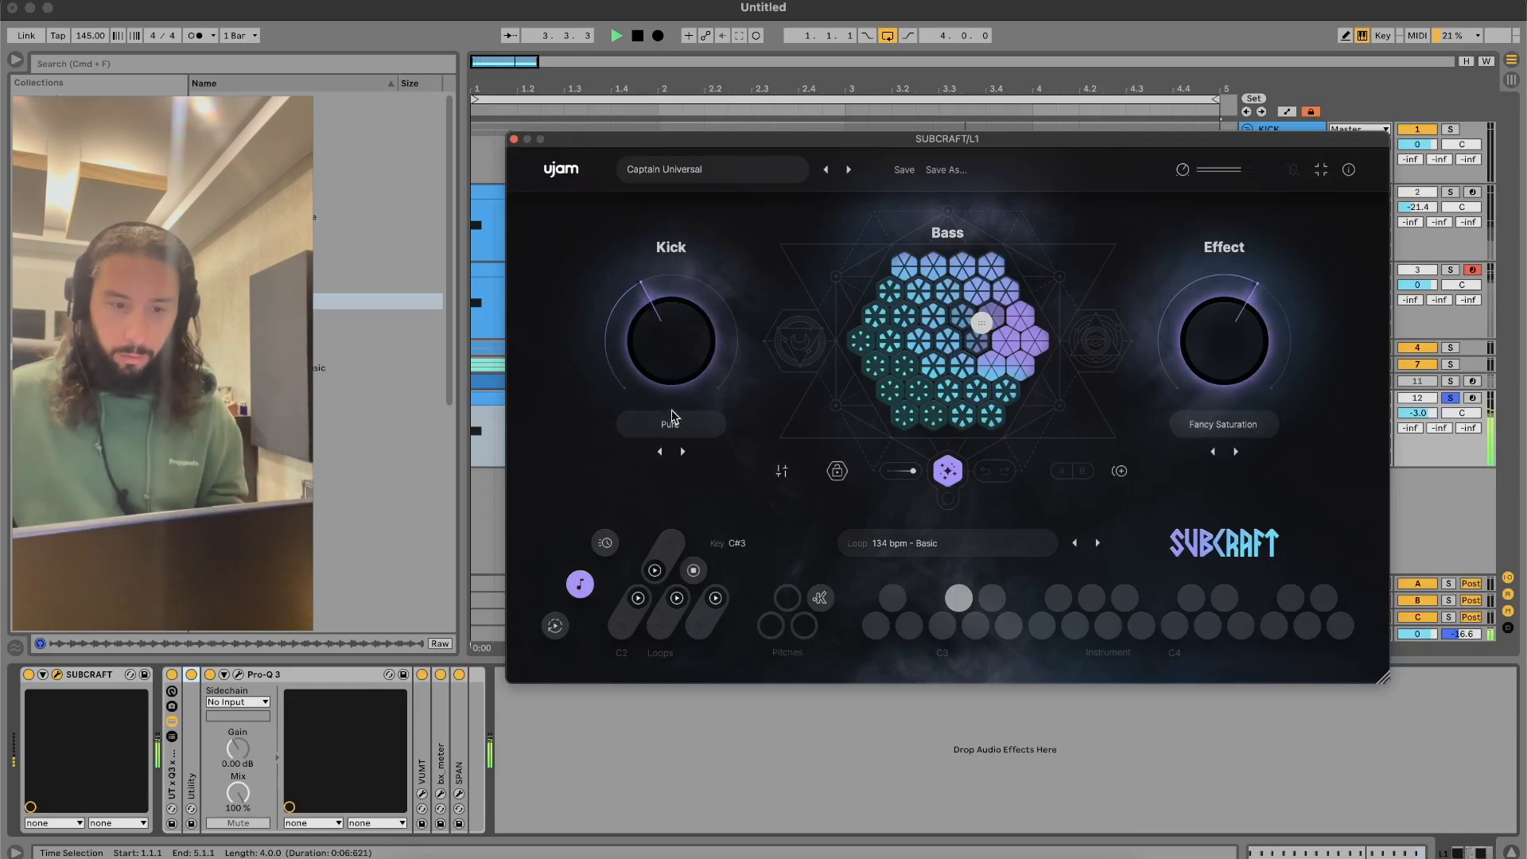
drag(676, 333, 678, 306)
click(682, 451)
drag(665, 340, 662, 441)
drag(682, 335, 685, 296)
Lower the Effect amount to about a quarter and switch the effect type to Lofi Heimer
drag(1190, 360, 1193, 423)
click(1236, 451)
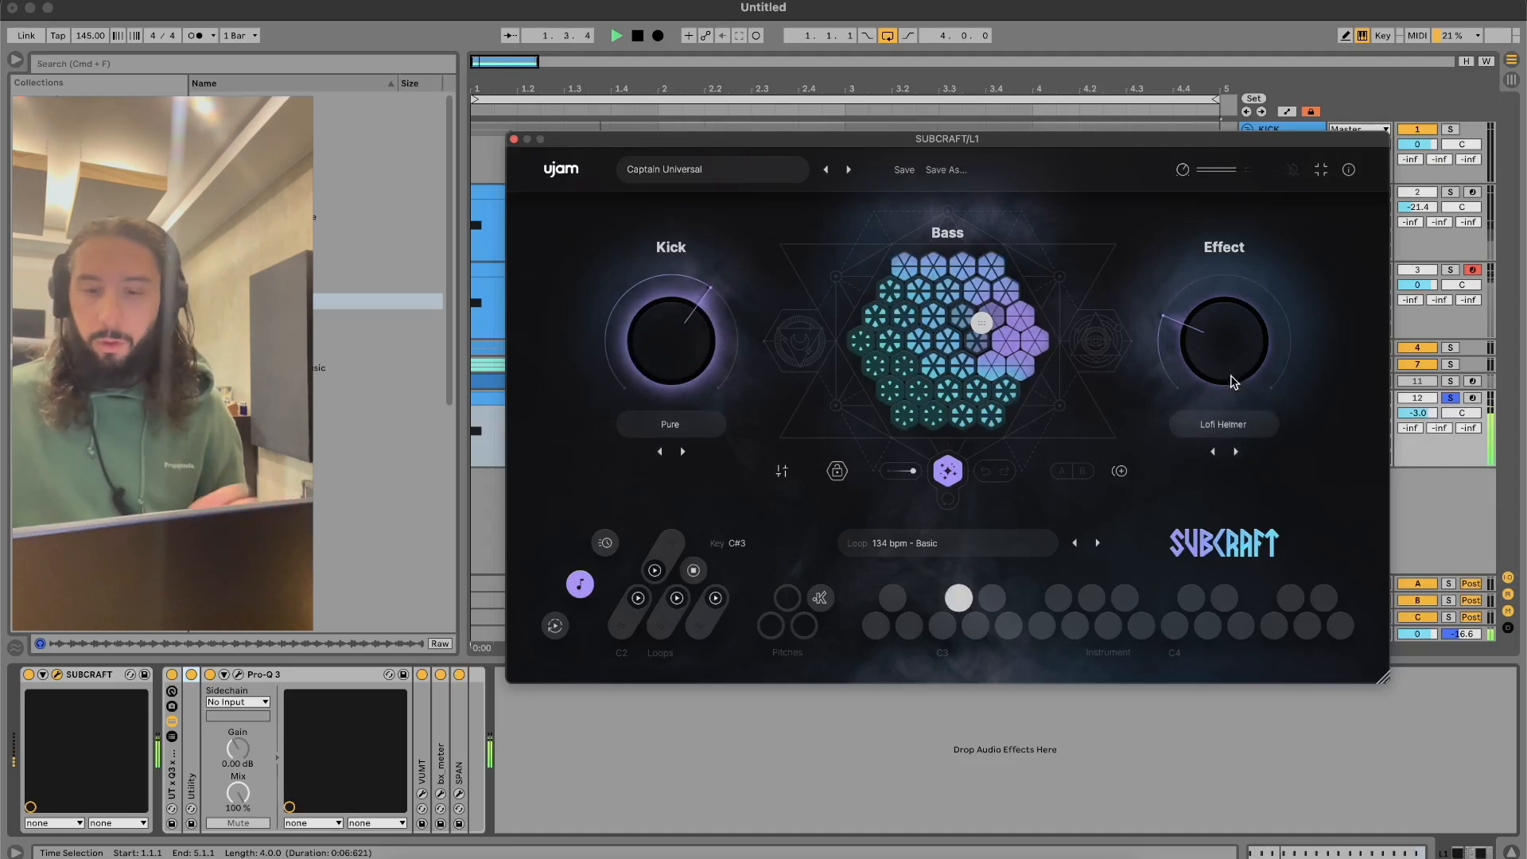
Switch the effect type from Lofi Heimer to Hifi Enhancer and raise the Effect amount to about two-thirds
click(1238, 430)
click(1242, 452)
drag(1229, 334, 1229, 285)
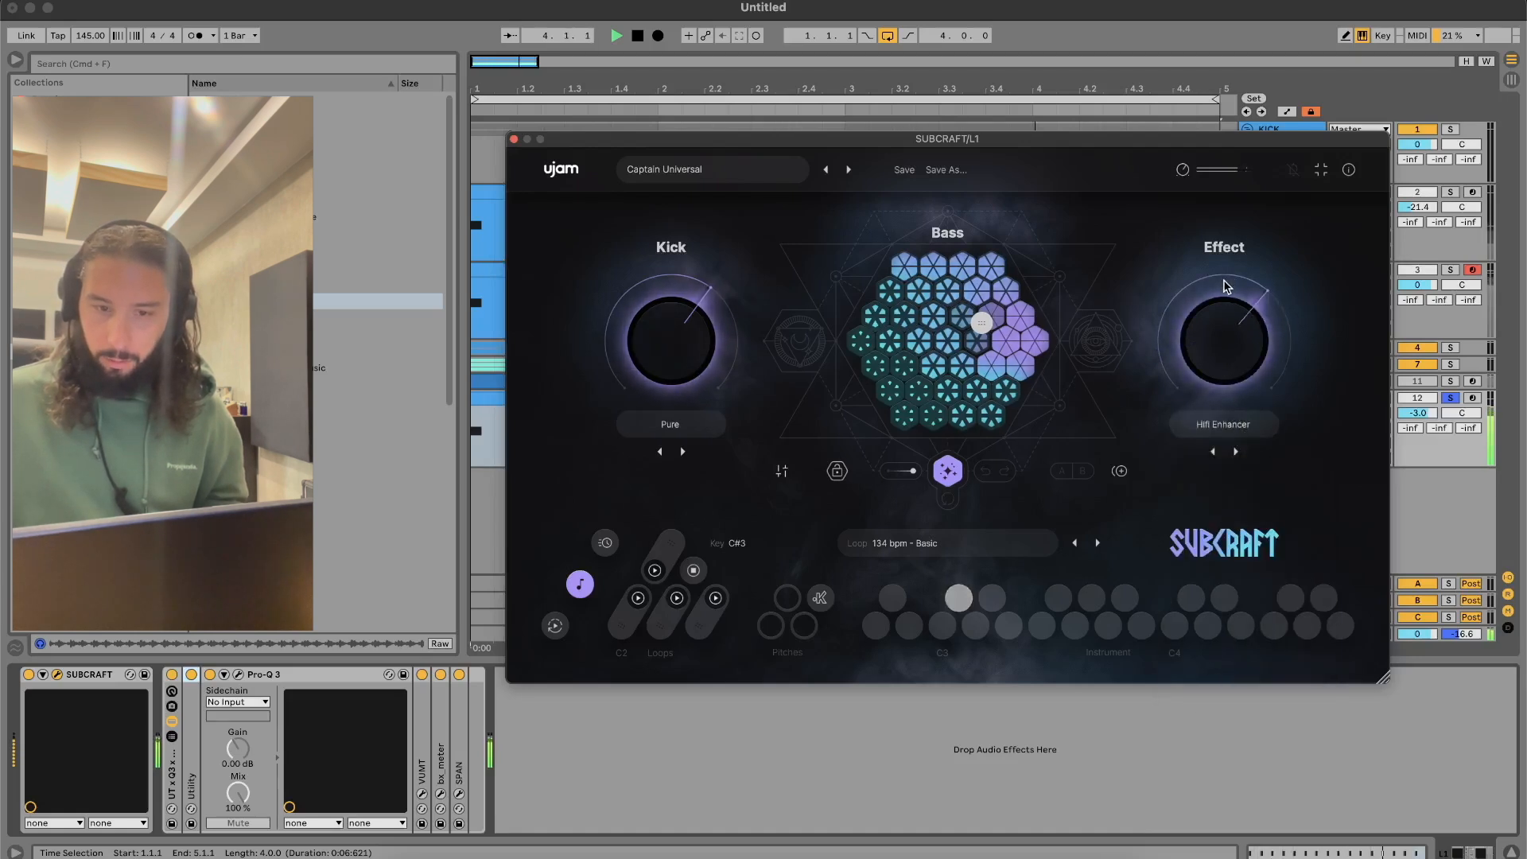
Audition the Bass cells by moving the selector through the green area, ending in the bottom row of the hexagon
drag(986, 323, 884, 359)
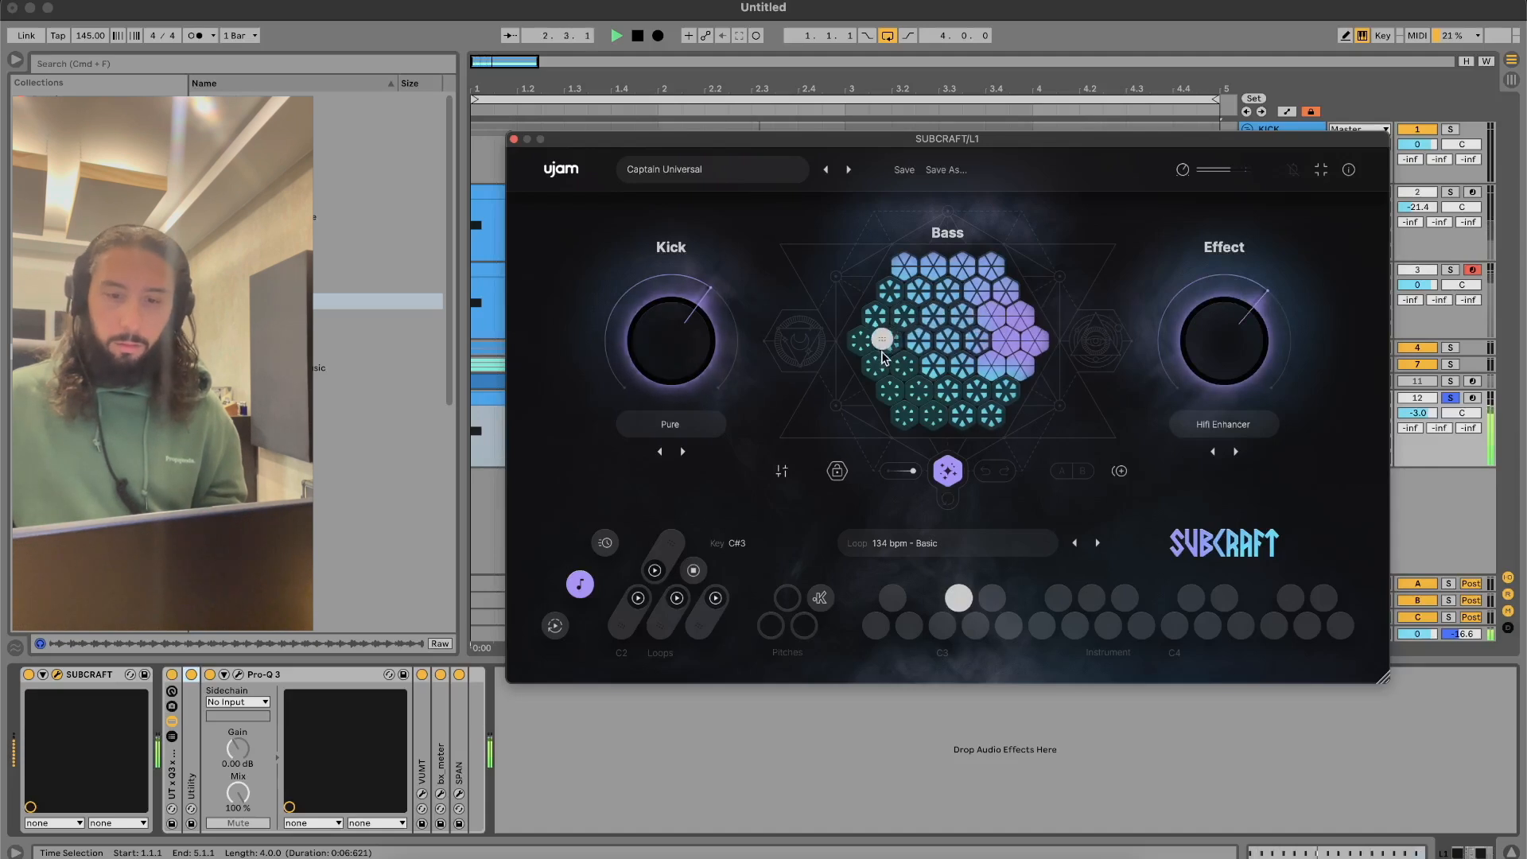
drag(936, 408, 978, 399)
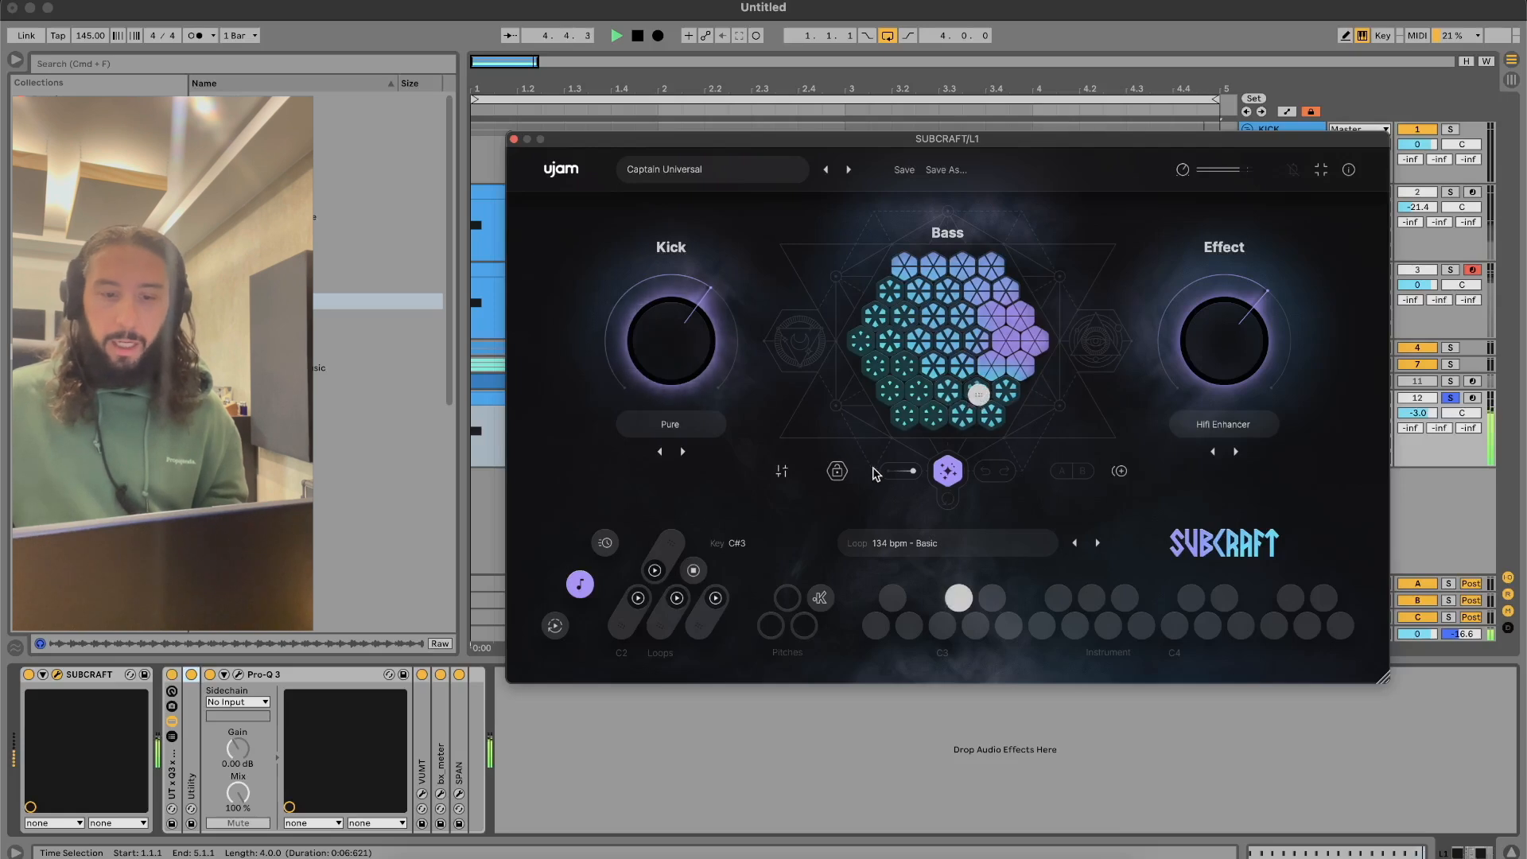
click(837, 470)
drag(939, 309, 918, 416)
click(845, 473)
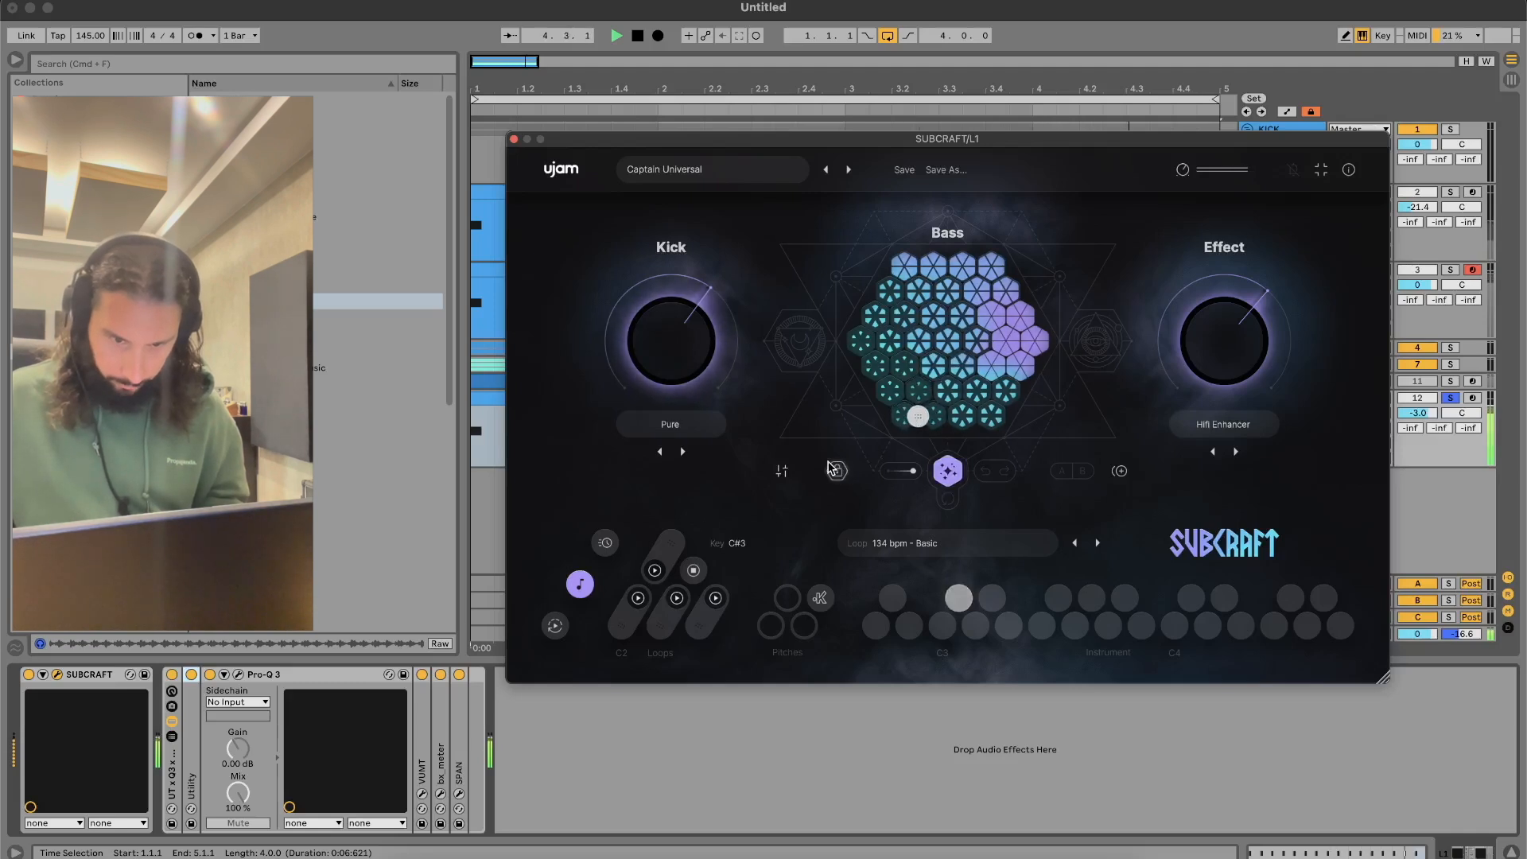
Randomize the whole SUBCRAFT sound repeatedly and audition each resulting kick, bass and effect combination
click(941, 473)
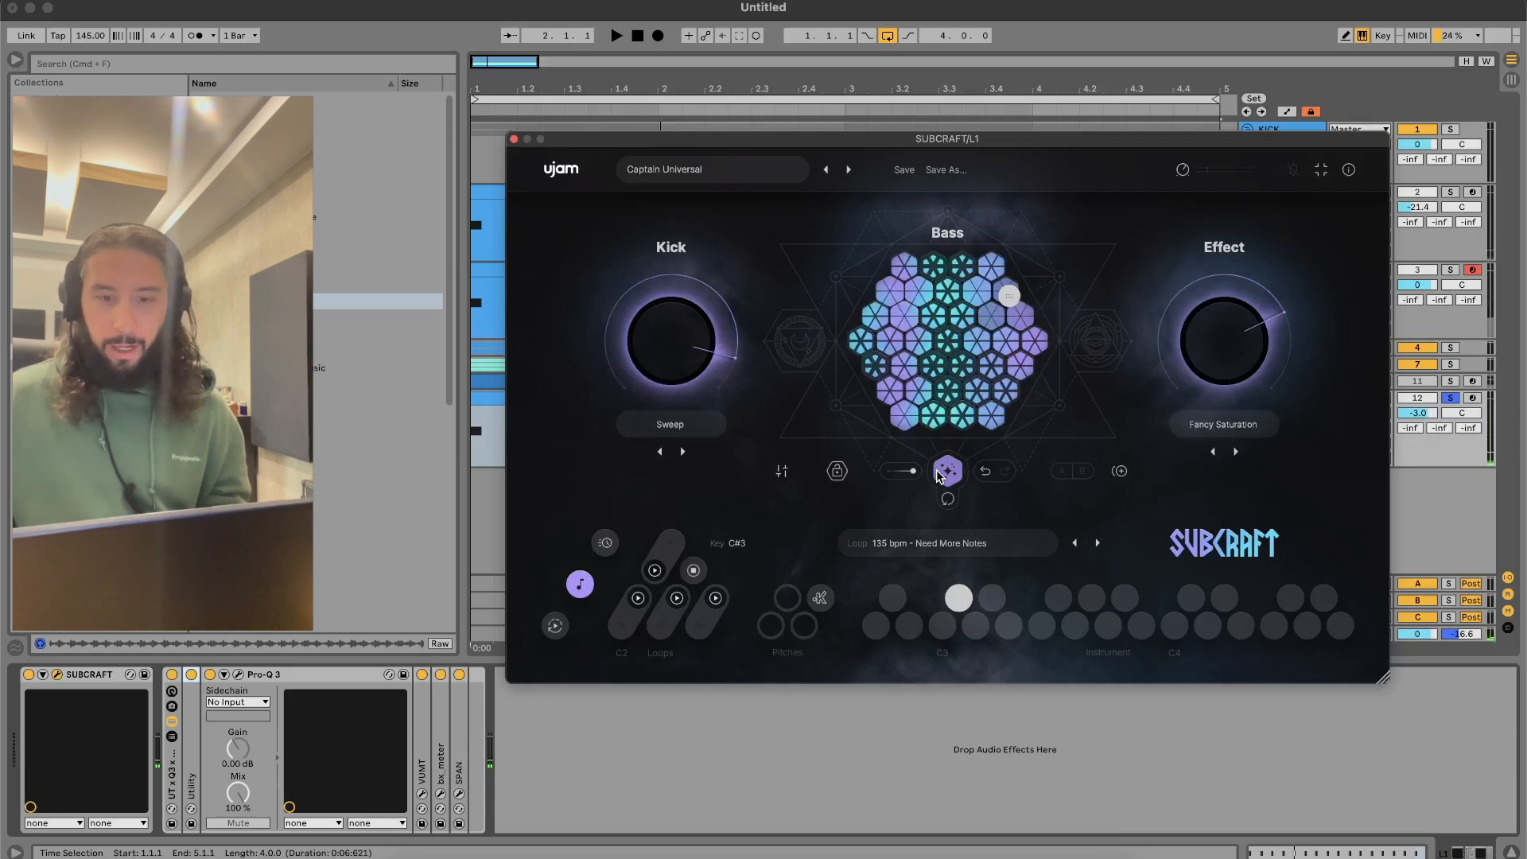
click(947, 473)
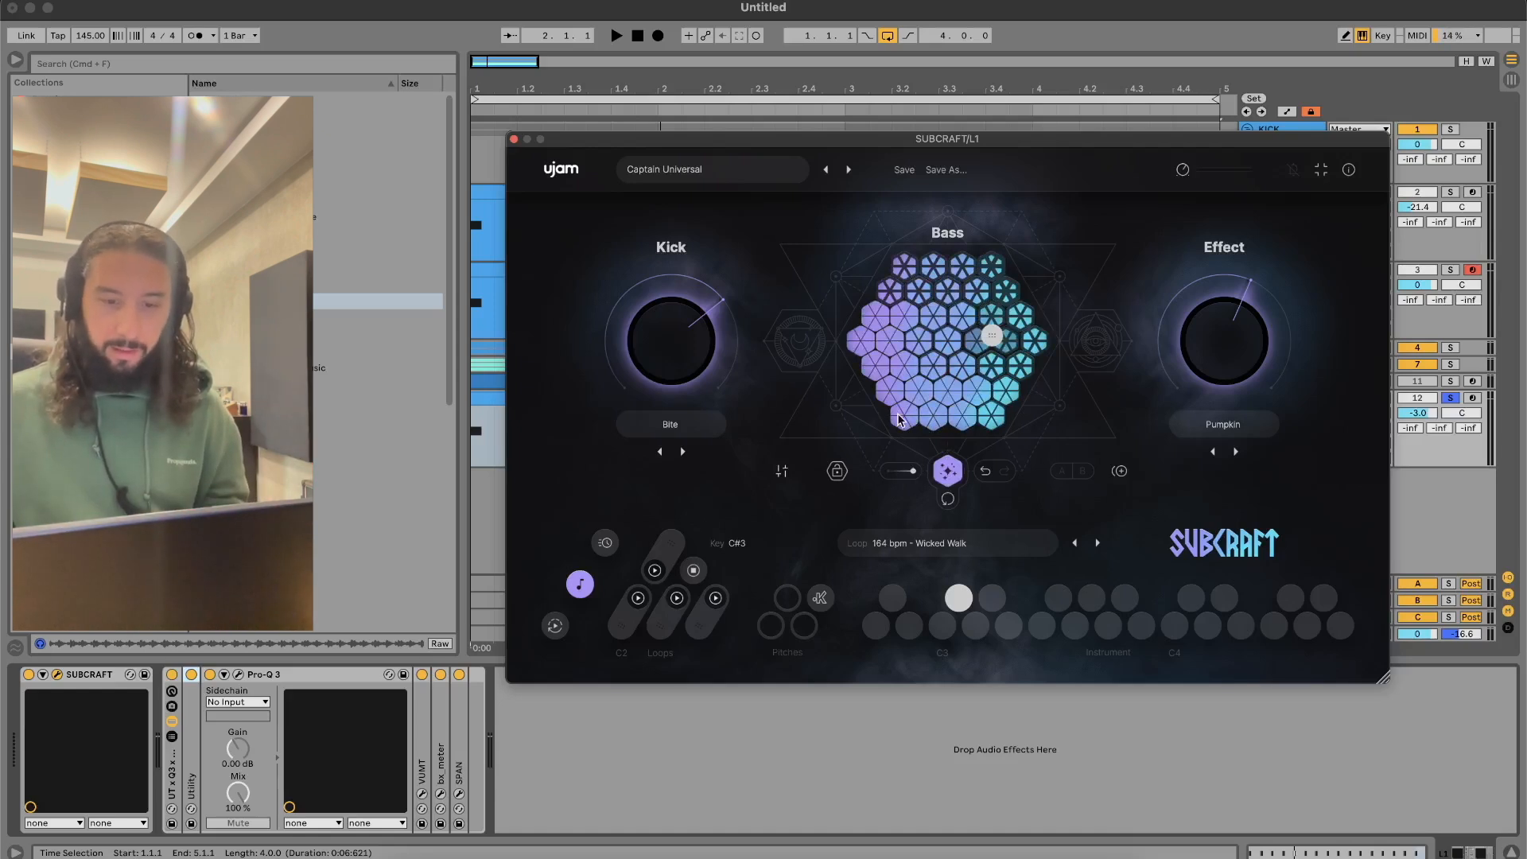
click(947, 471)
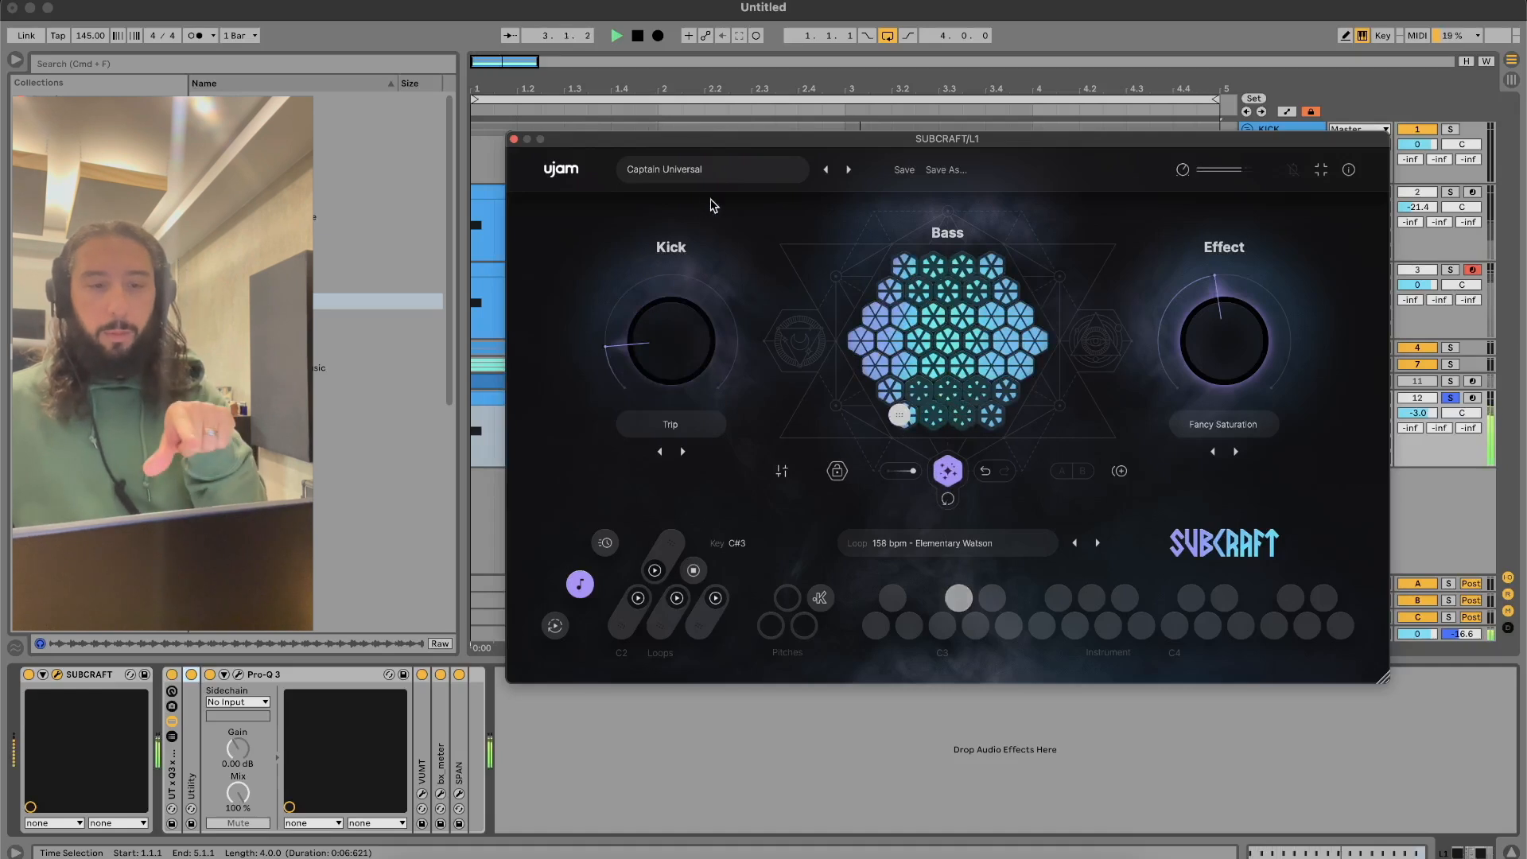
click(956, 474)
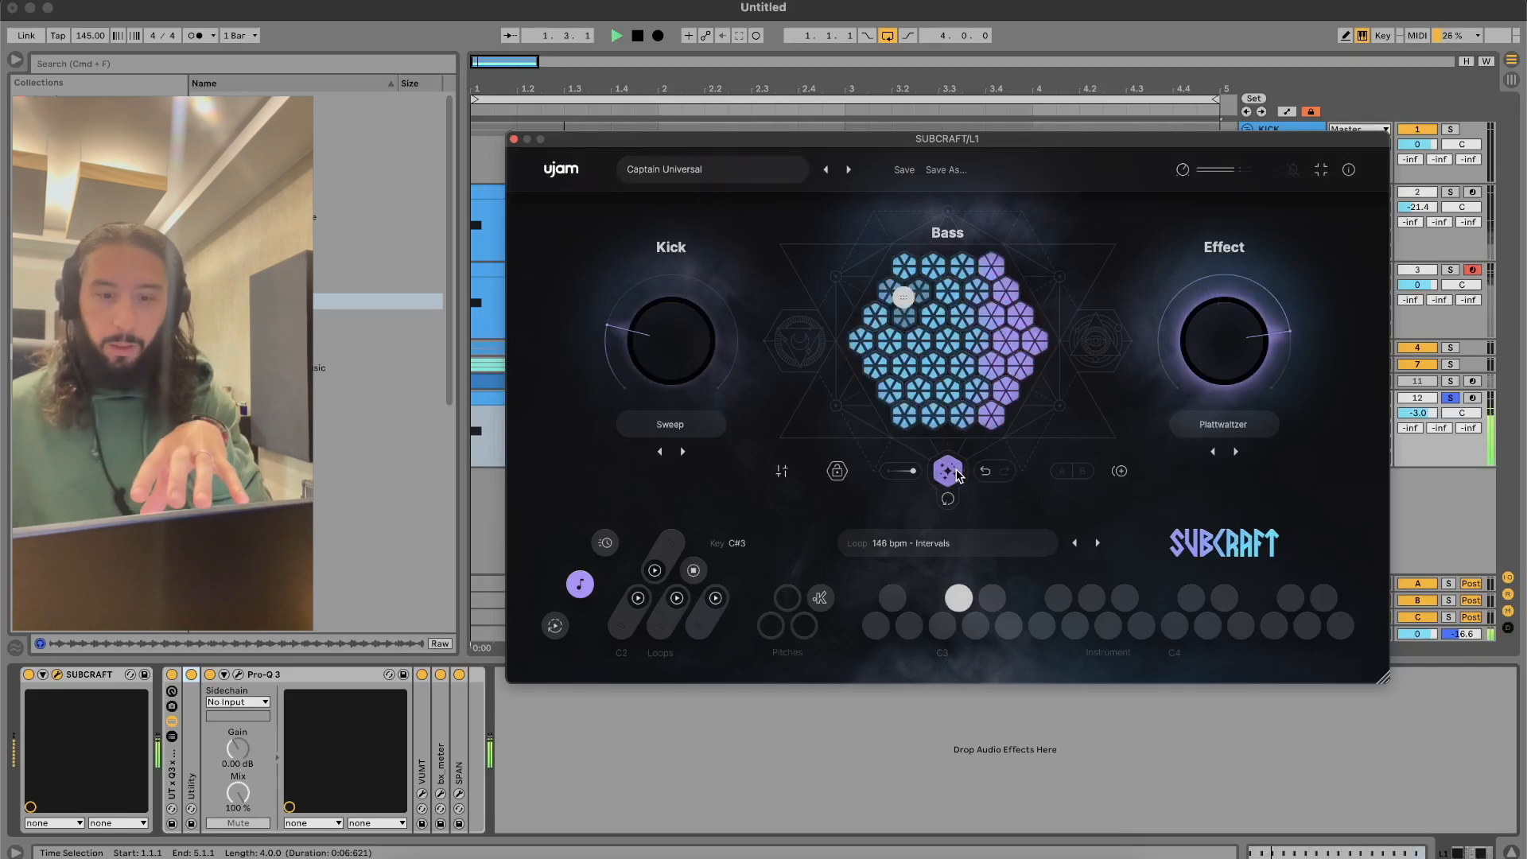
click(957, 475)
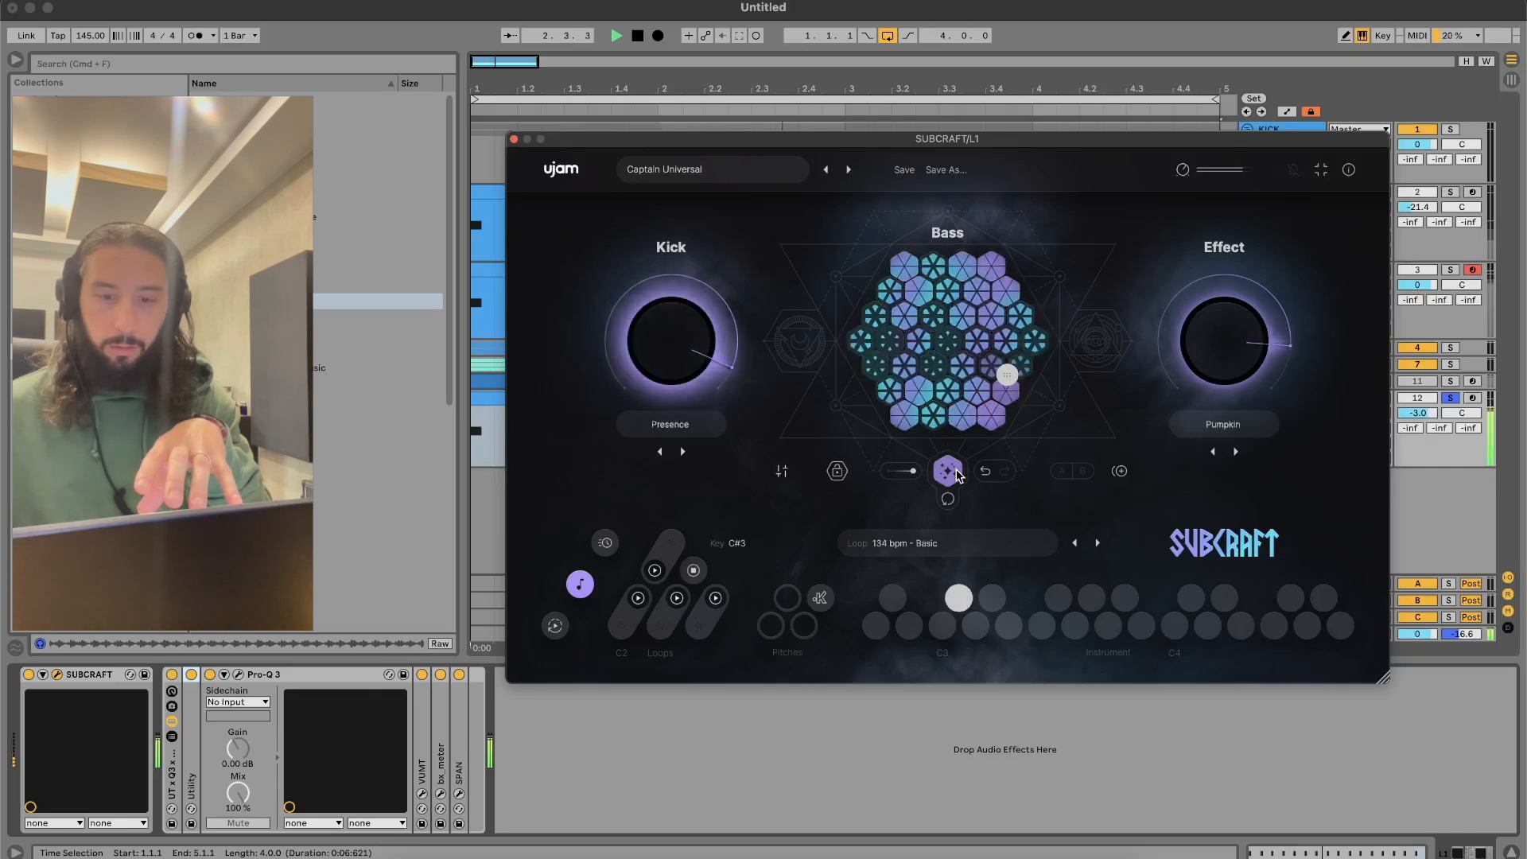
click(957, 474)
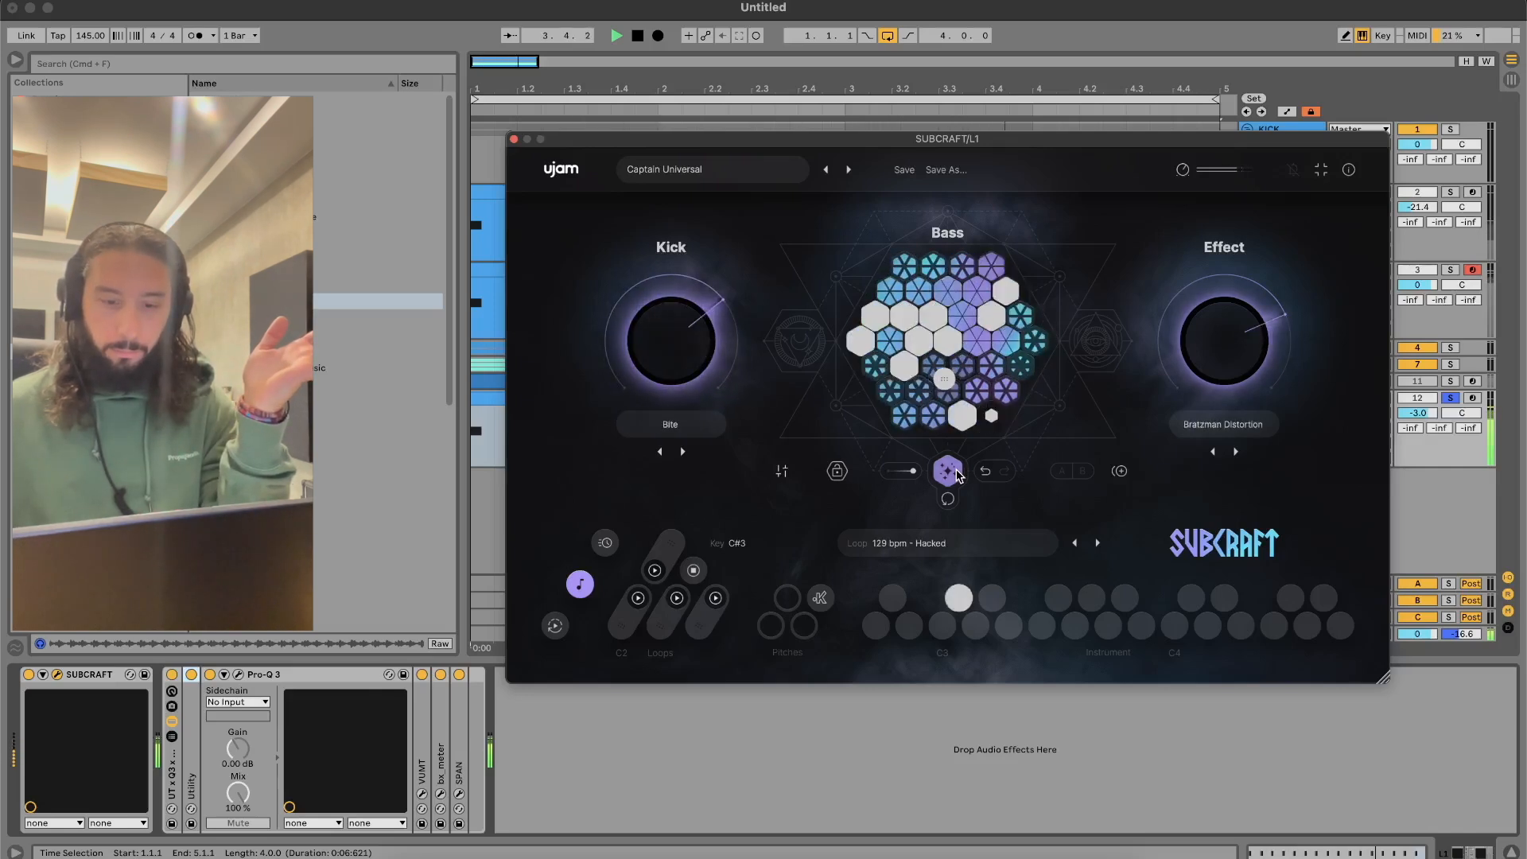
click(957, 474)
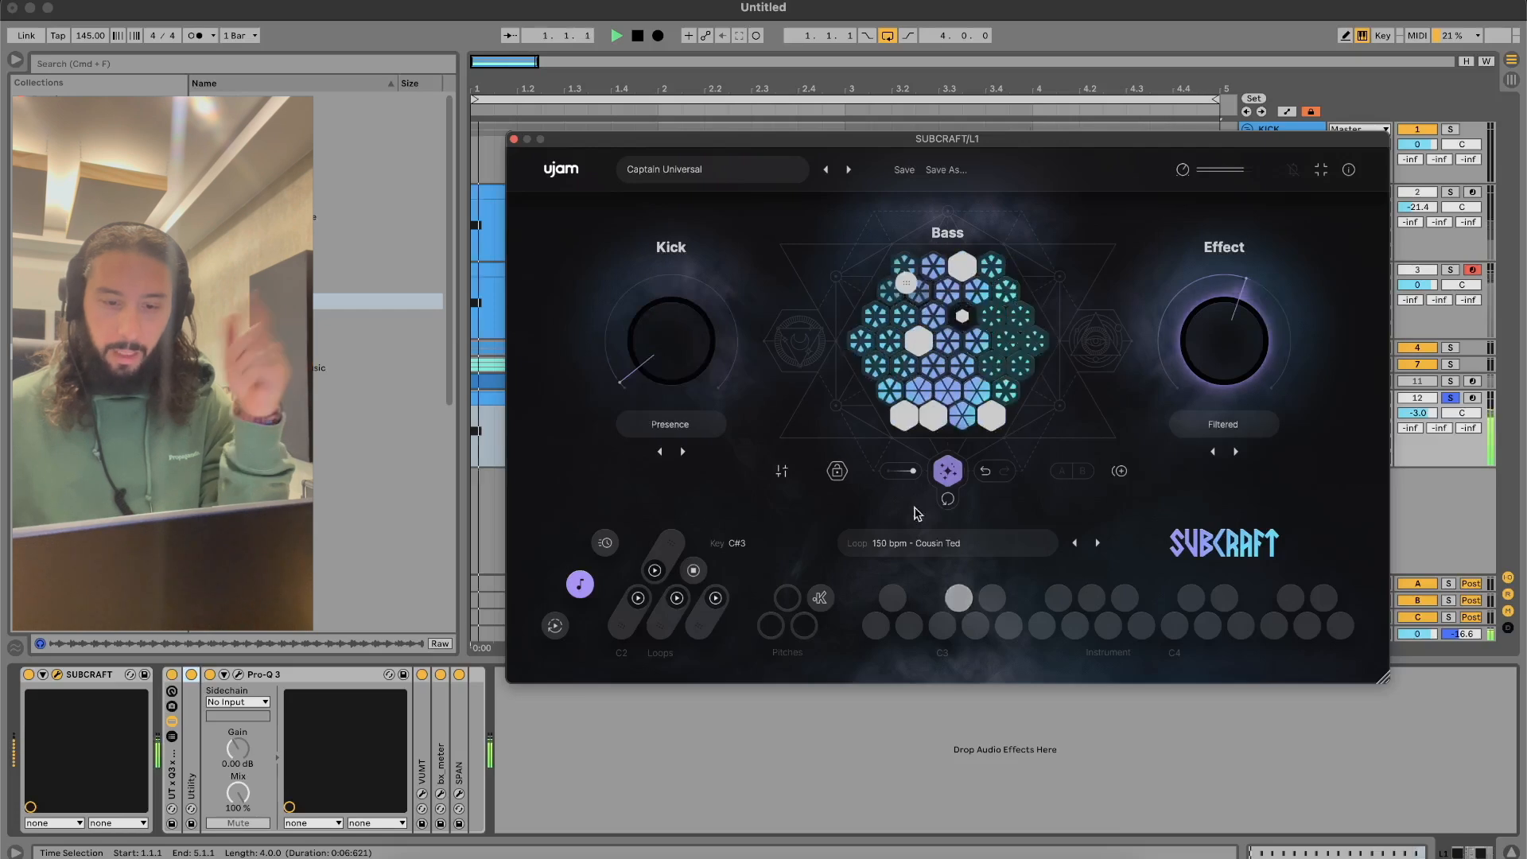
Set the loop to 135 bpm - Need More Notes, audition it, and randomize the sound again
click(943, 544)
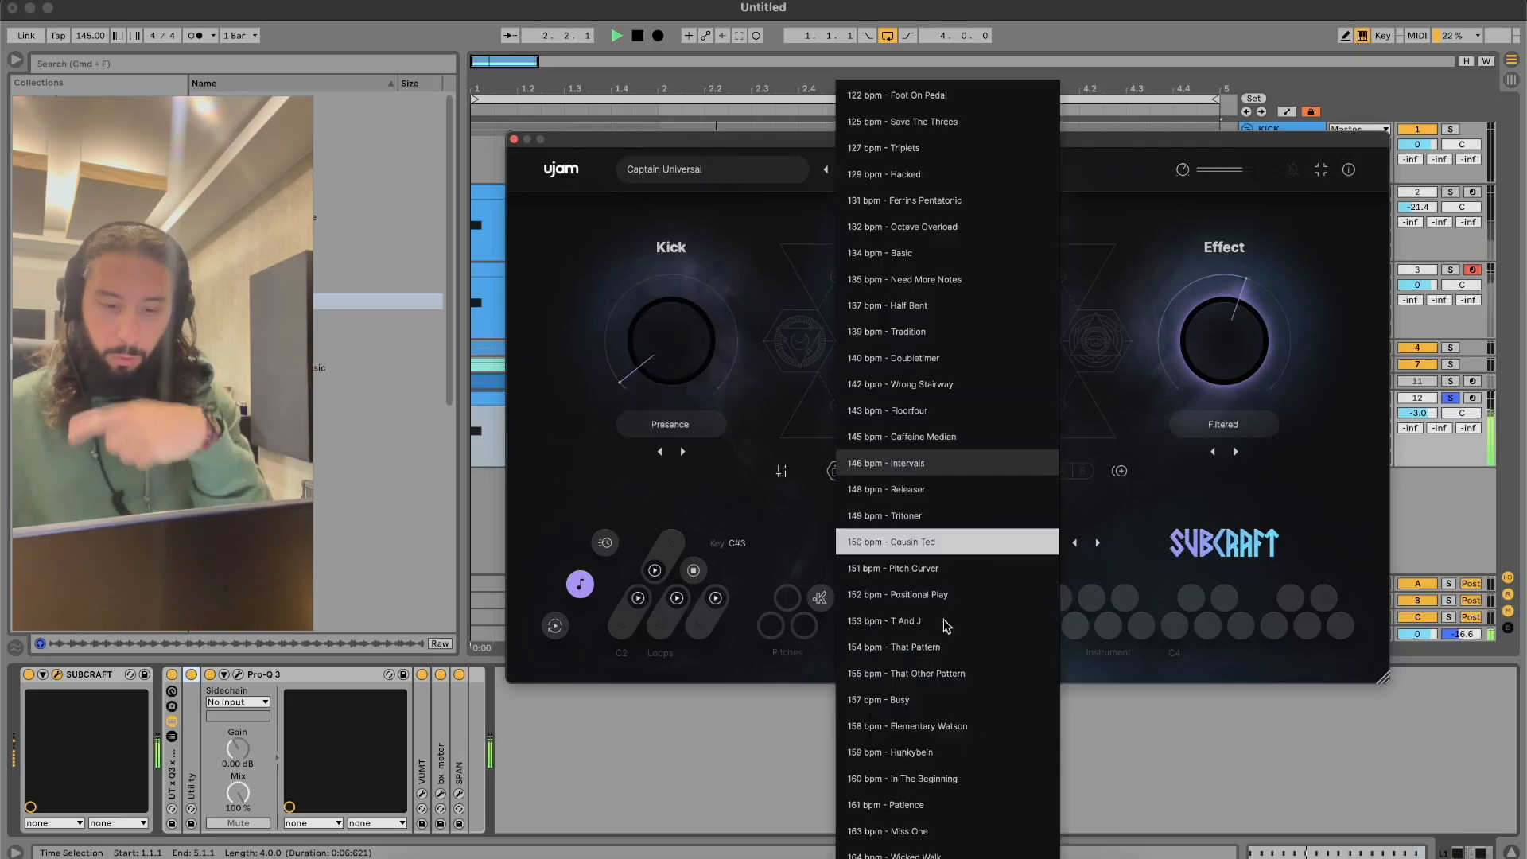
click(931, 277)
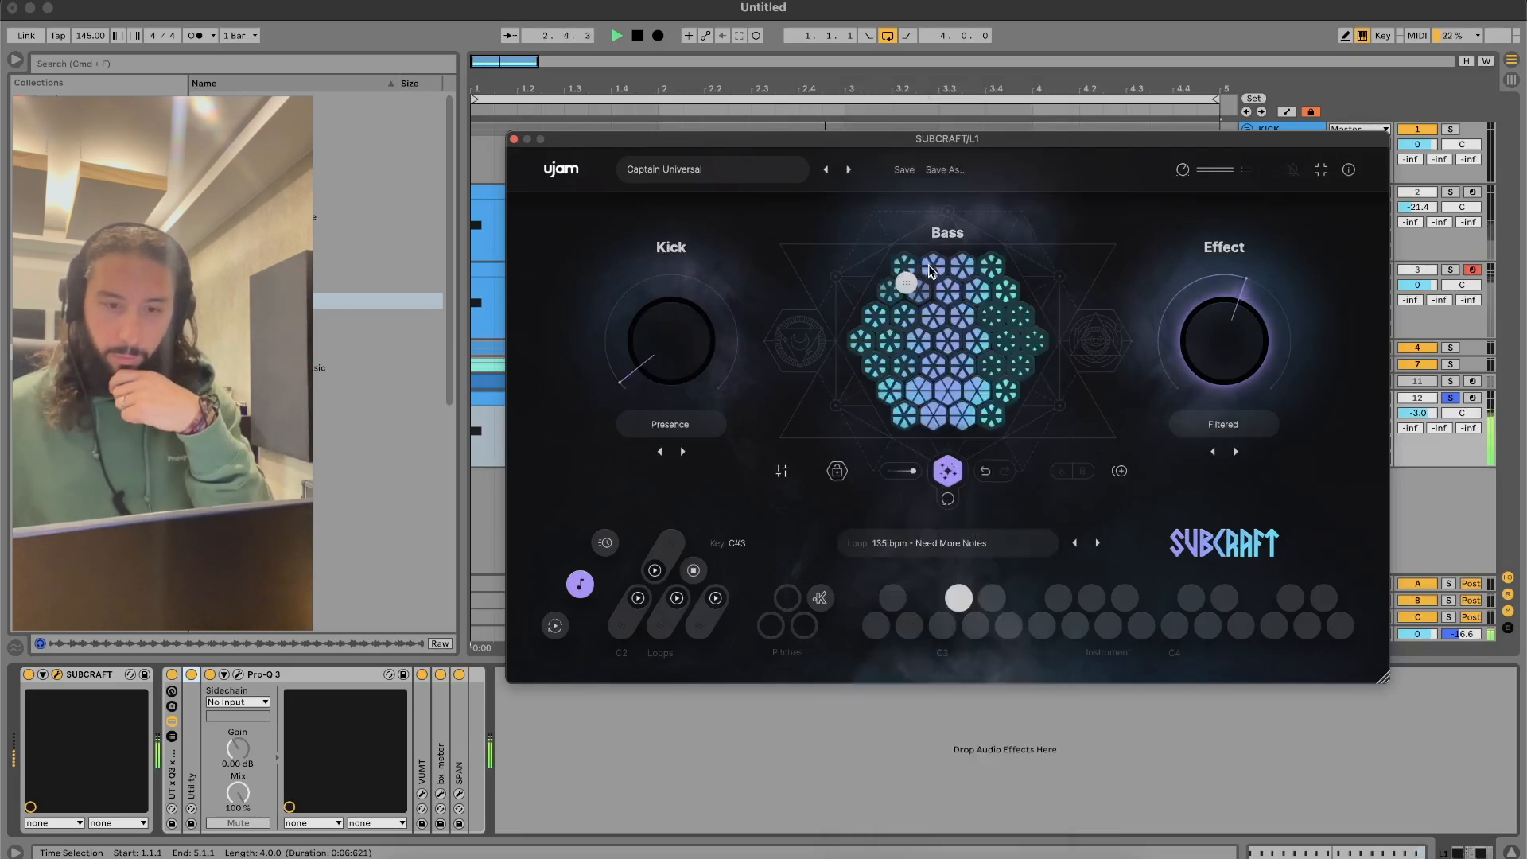
click(946, 469)
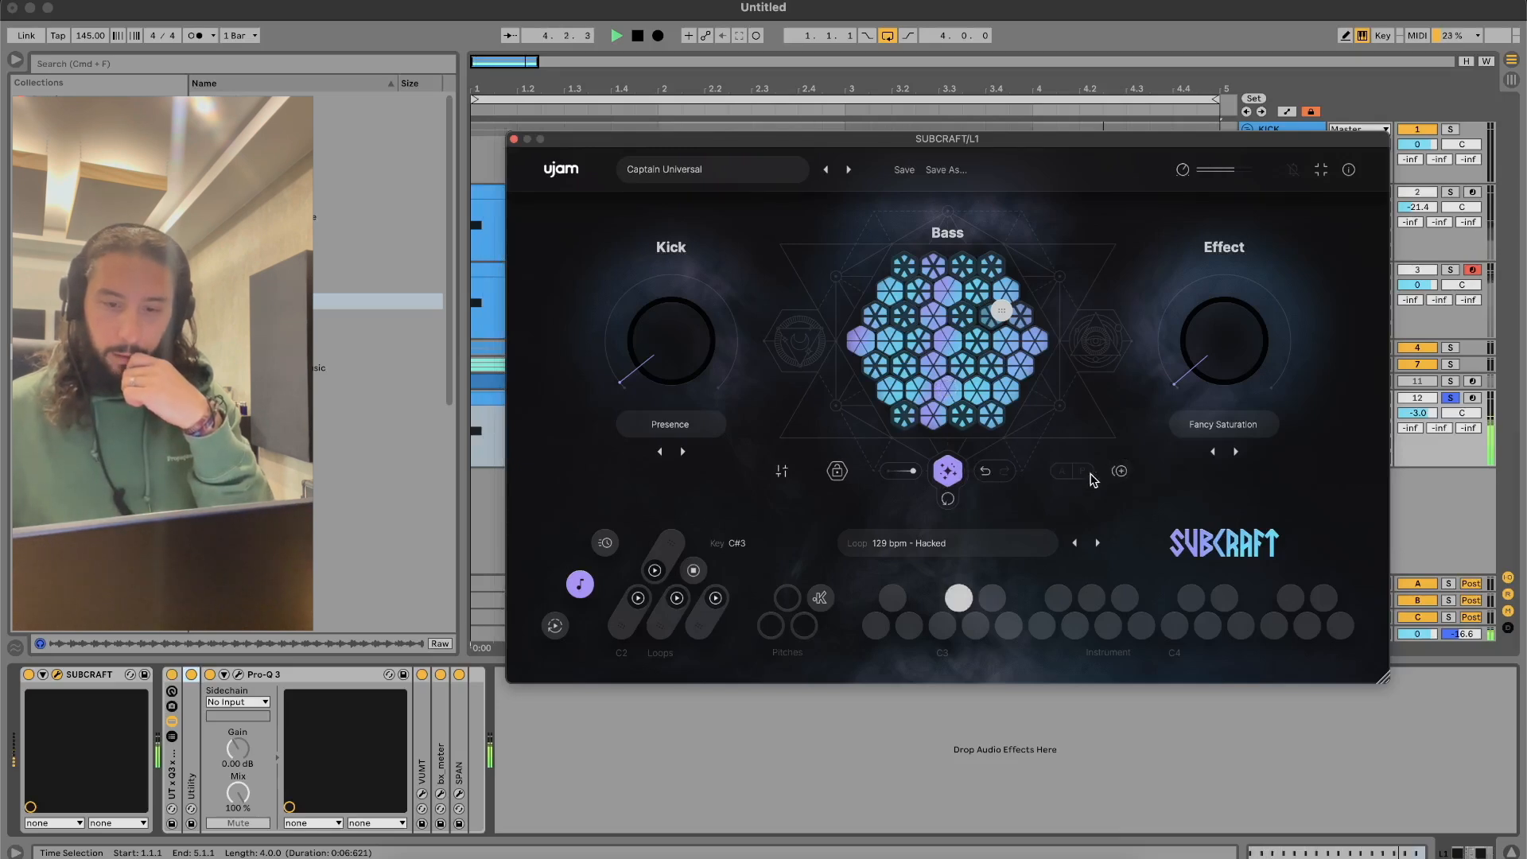
In the detailed bass settings, raise Release to about half and set Length to 8 %
click(784, 471)
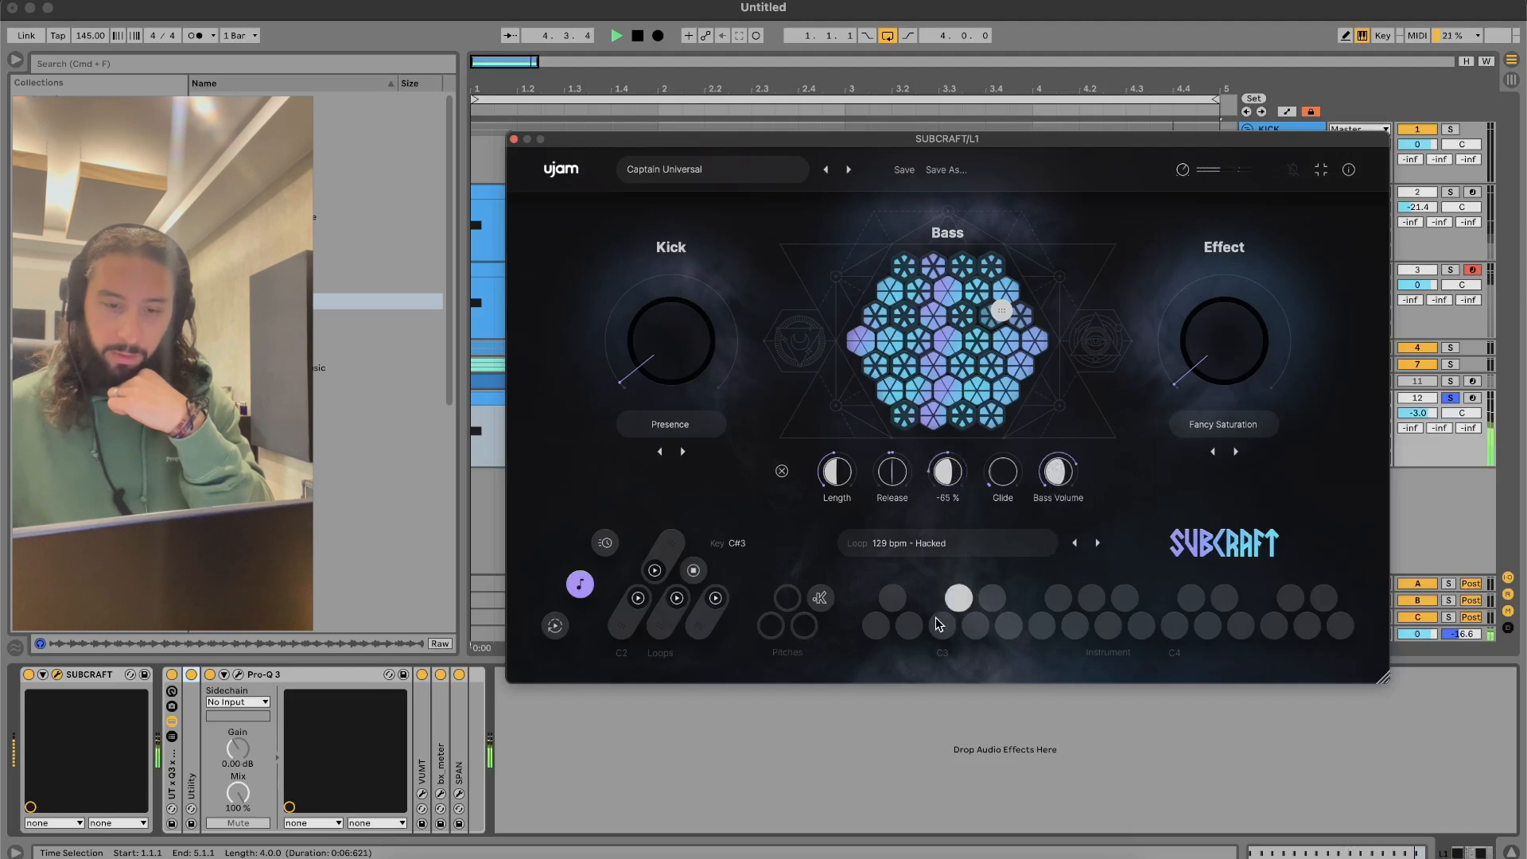
drag(895, 490, 909, 397)
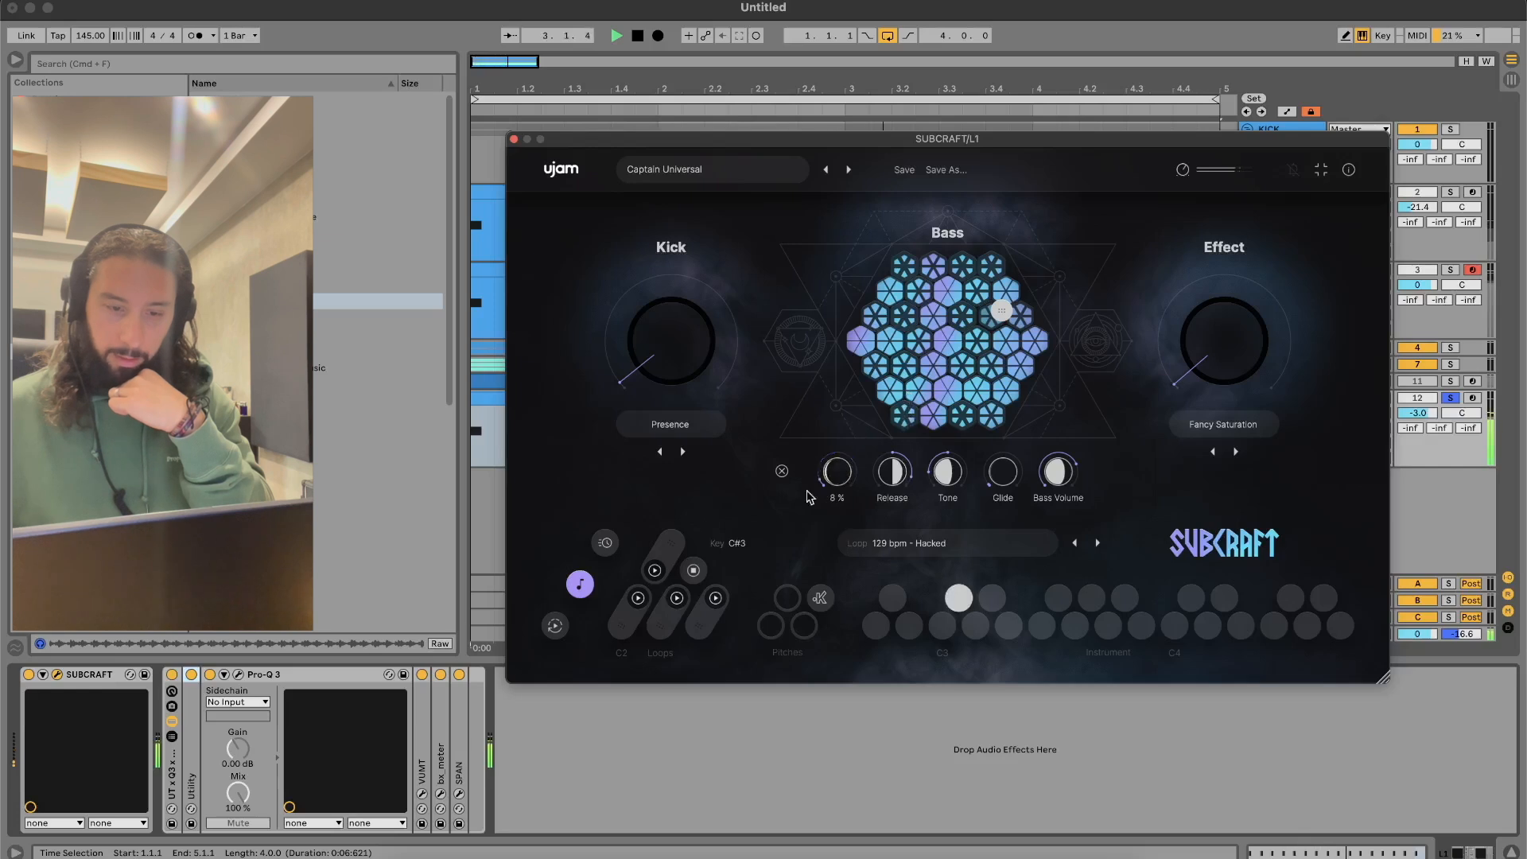
click(783, 472)
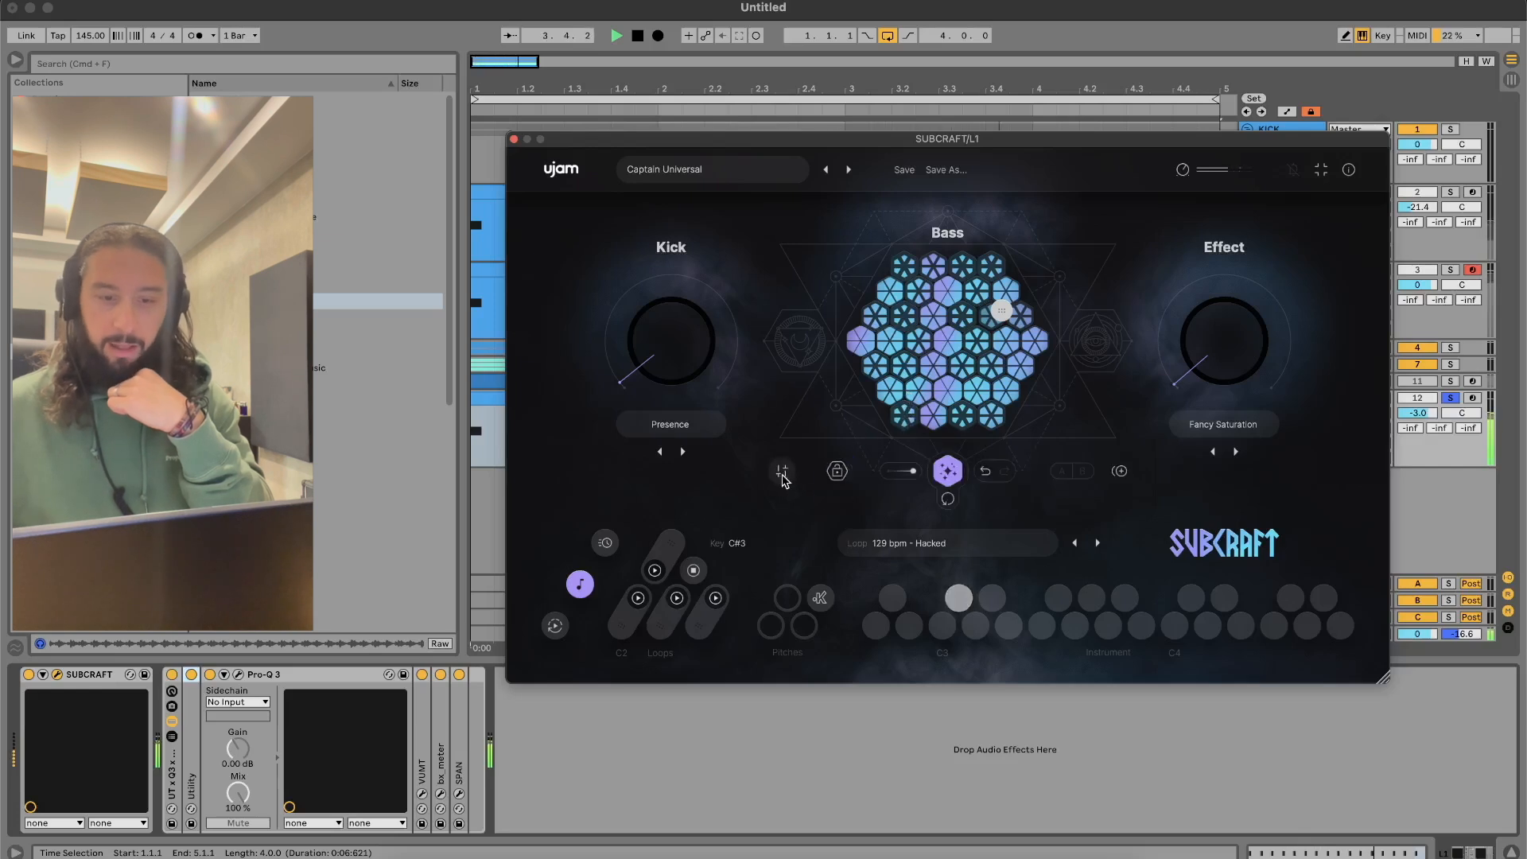
Generate and audition three more random sounds for the L1 layer
click(948, 471)
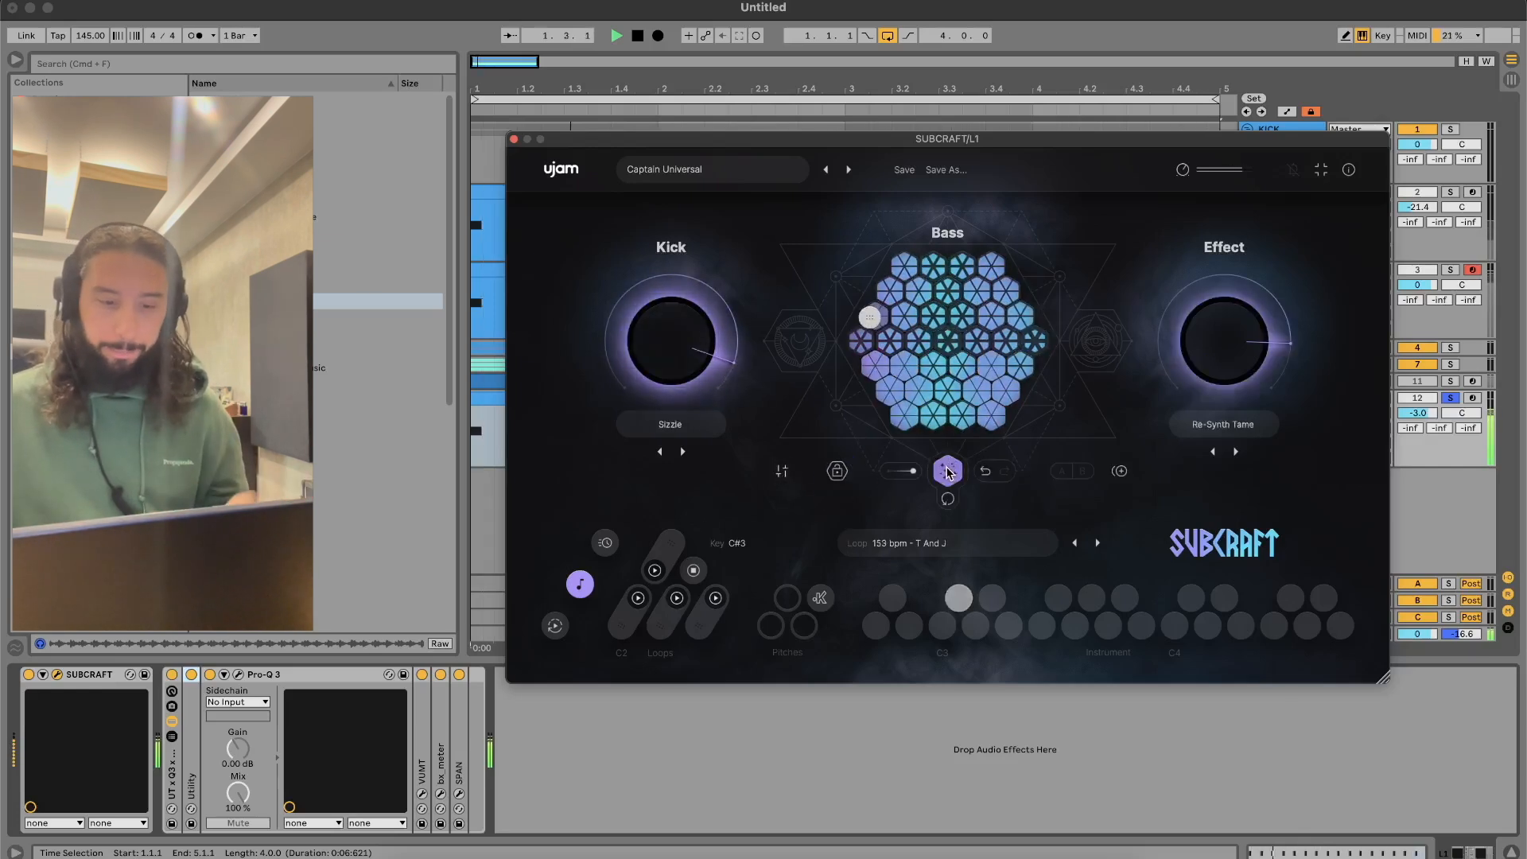
click(947, 471)
click(947, 471)
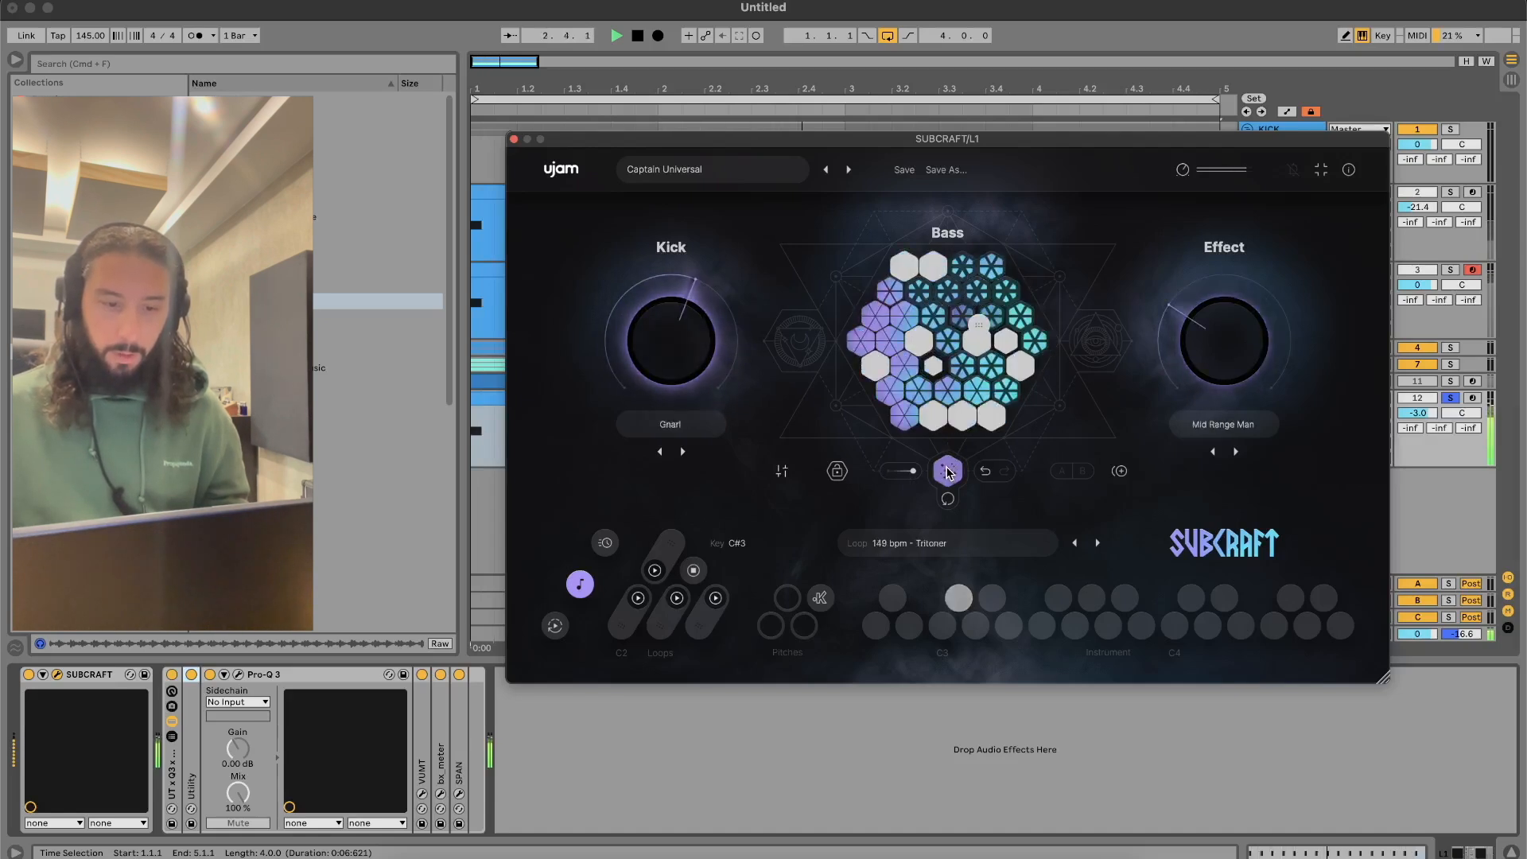
Load the Rage preset and look through the factory preset categories
click(776, 170)
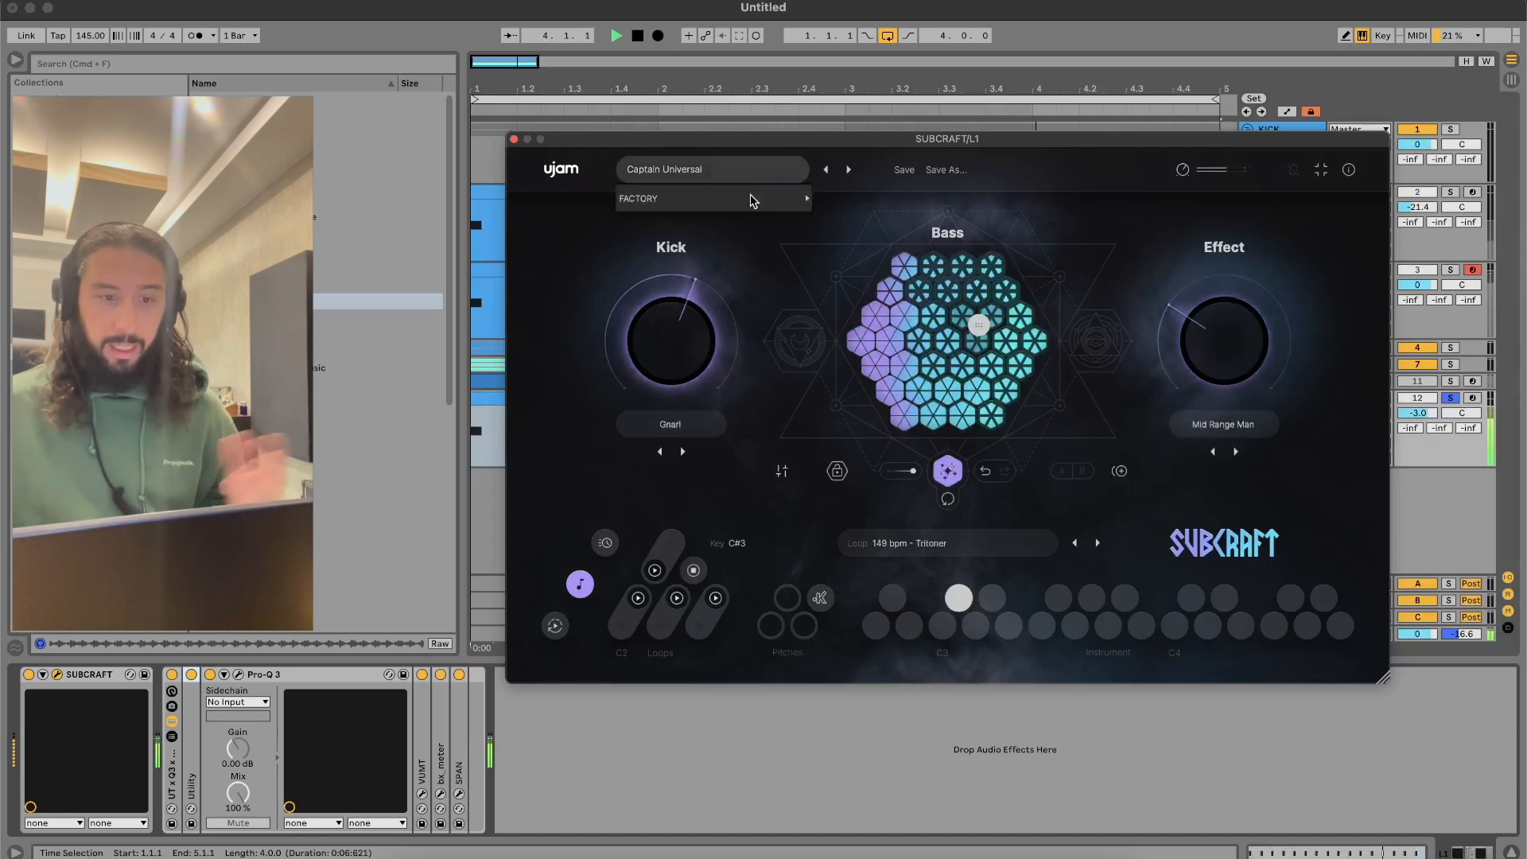
mouse_move(791, 198)
click(845, 201)
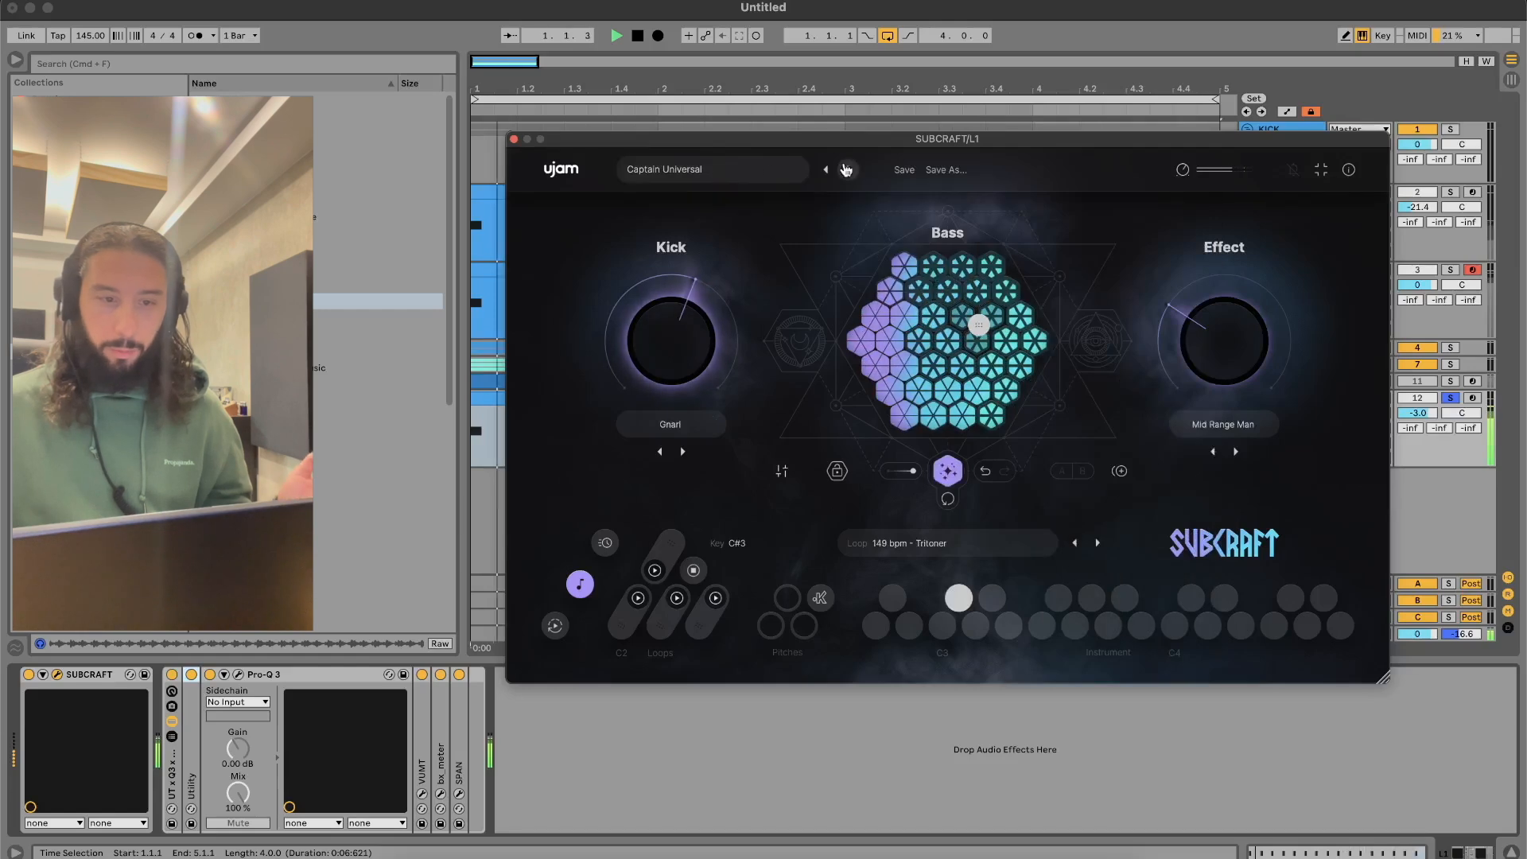
click(761, 170)
mouse_move(761, 200)
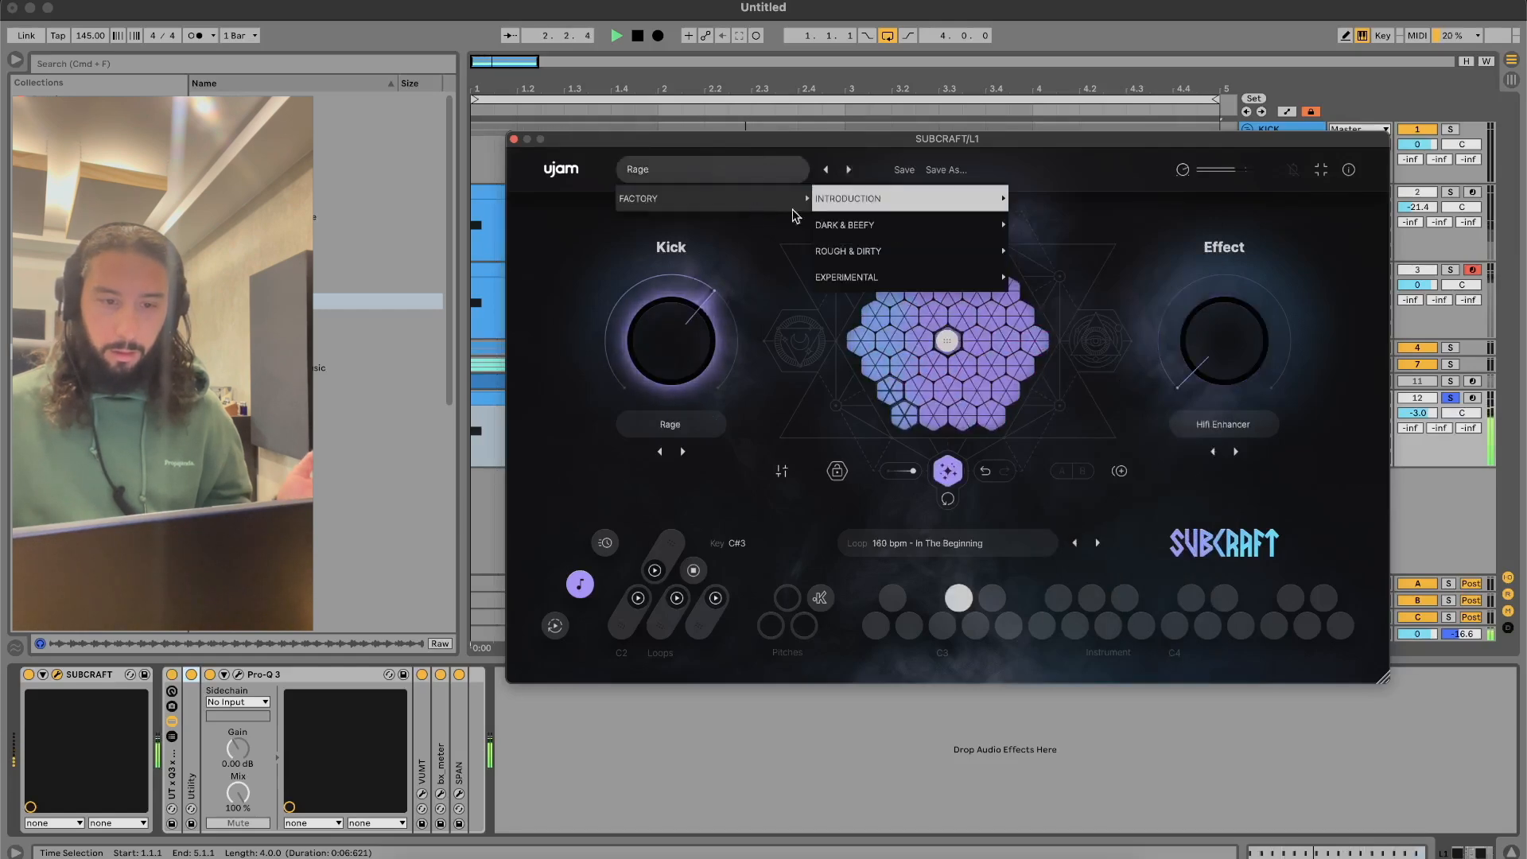
mouse_move(954, 199)
click(1105, 262)
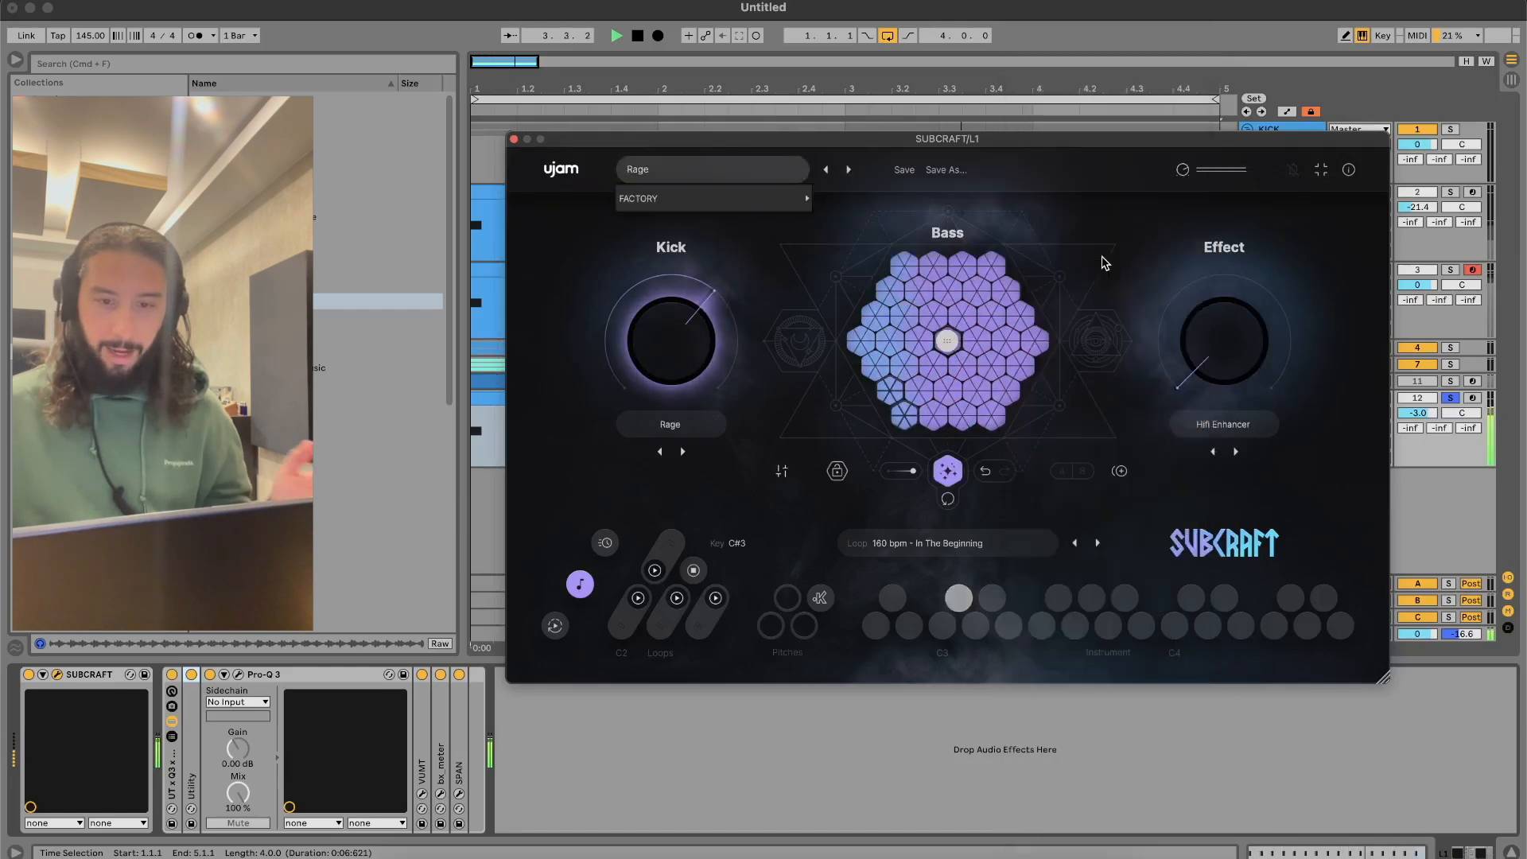
Step forward through the presets, auditioning Mad Easy, Overtone Groan and Phat Cat Paws, and stop on Play It Straight
click(849, 170)
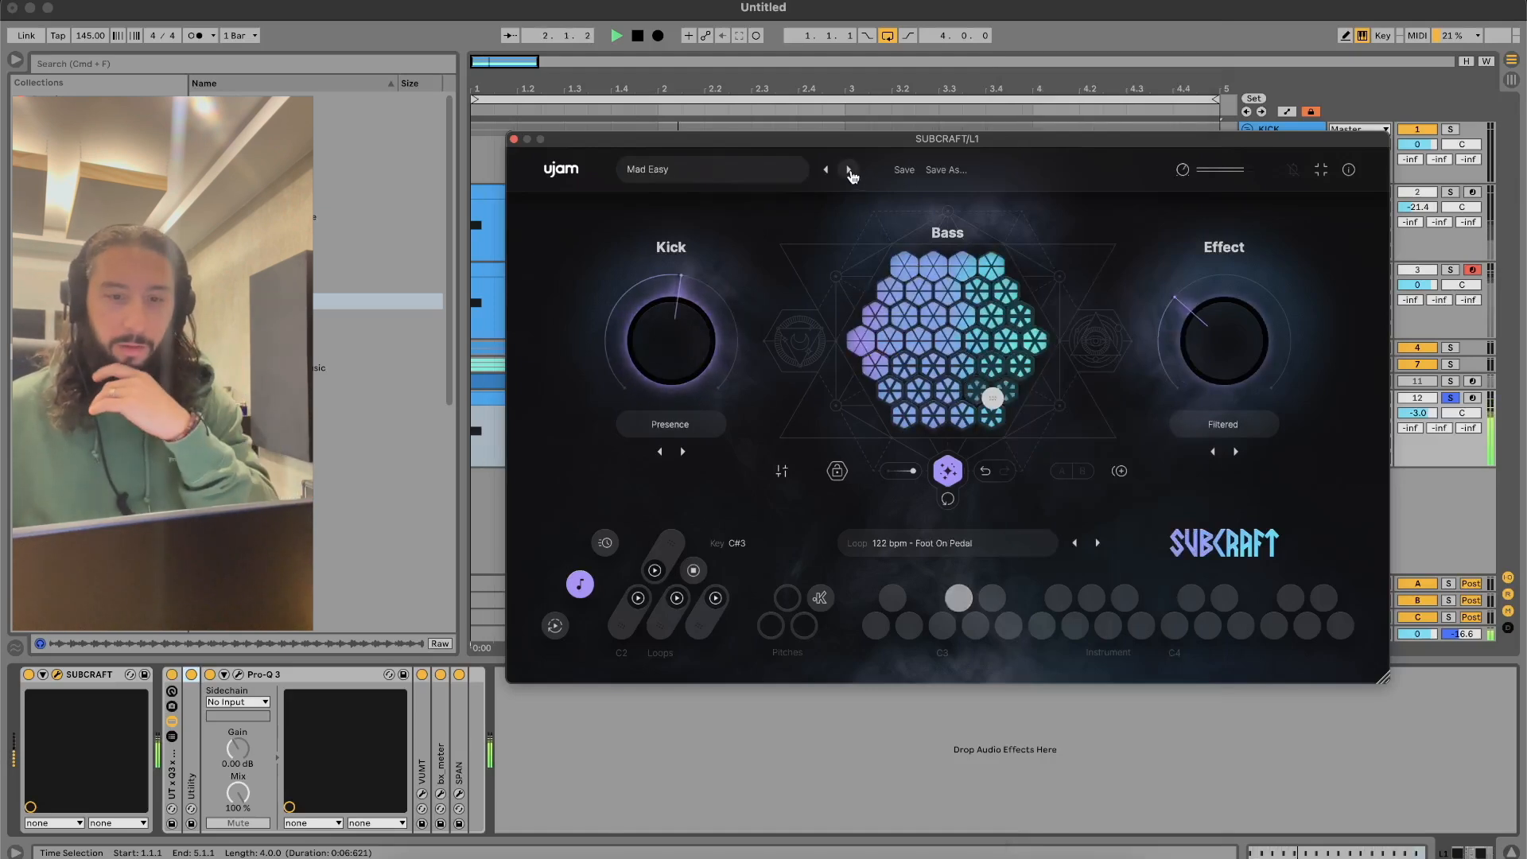
click(849, 169)
click(849, 169)
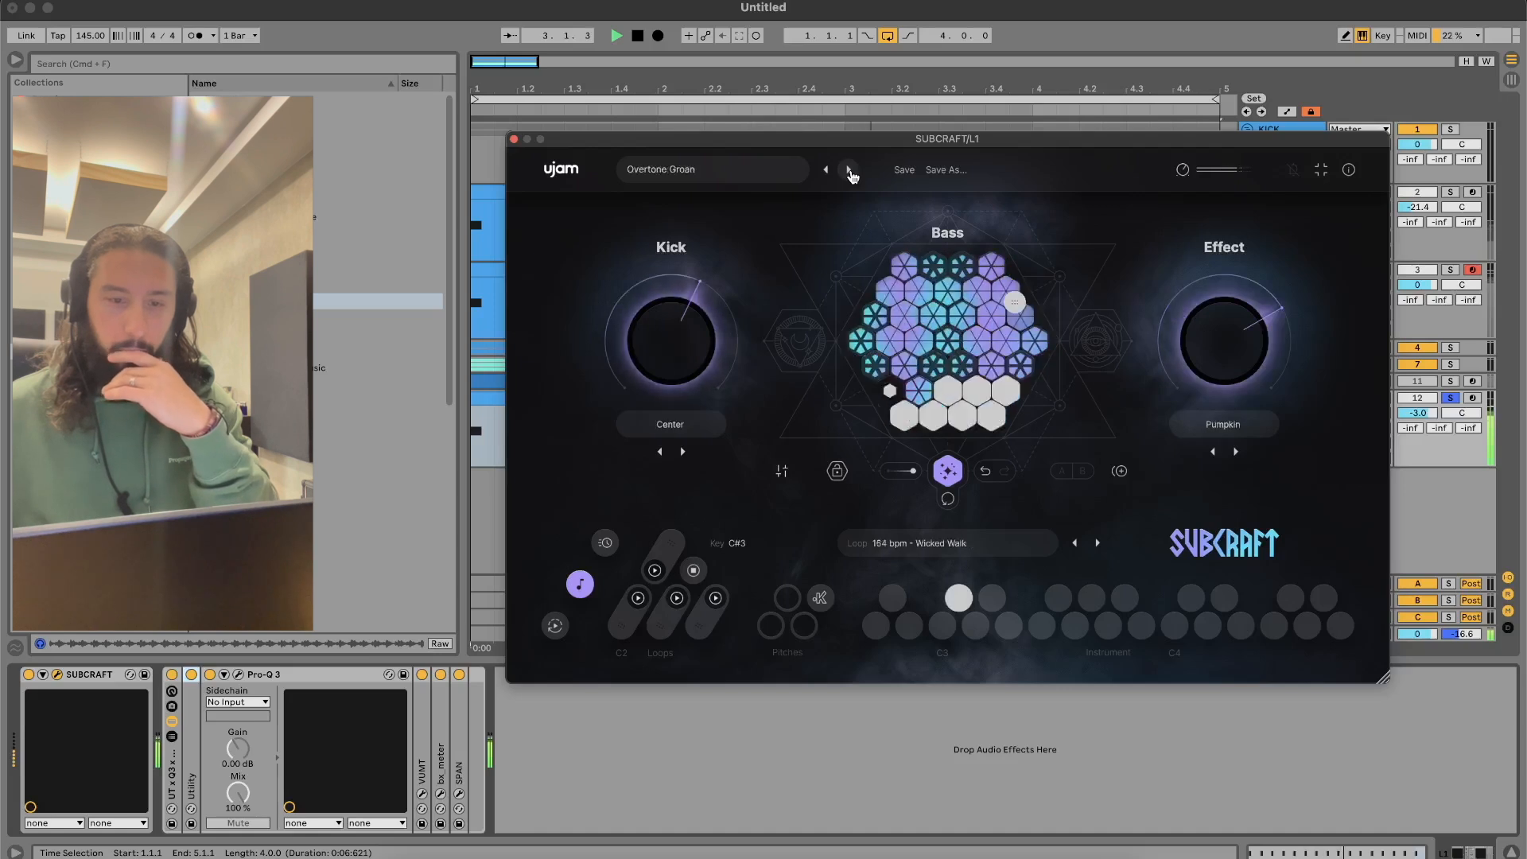
click(848, 170)
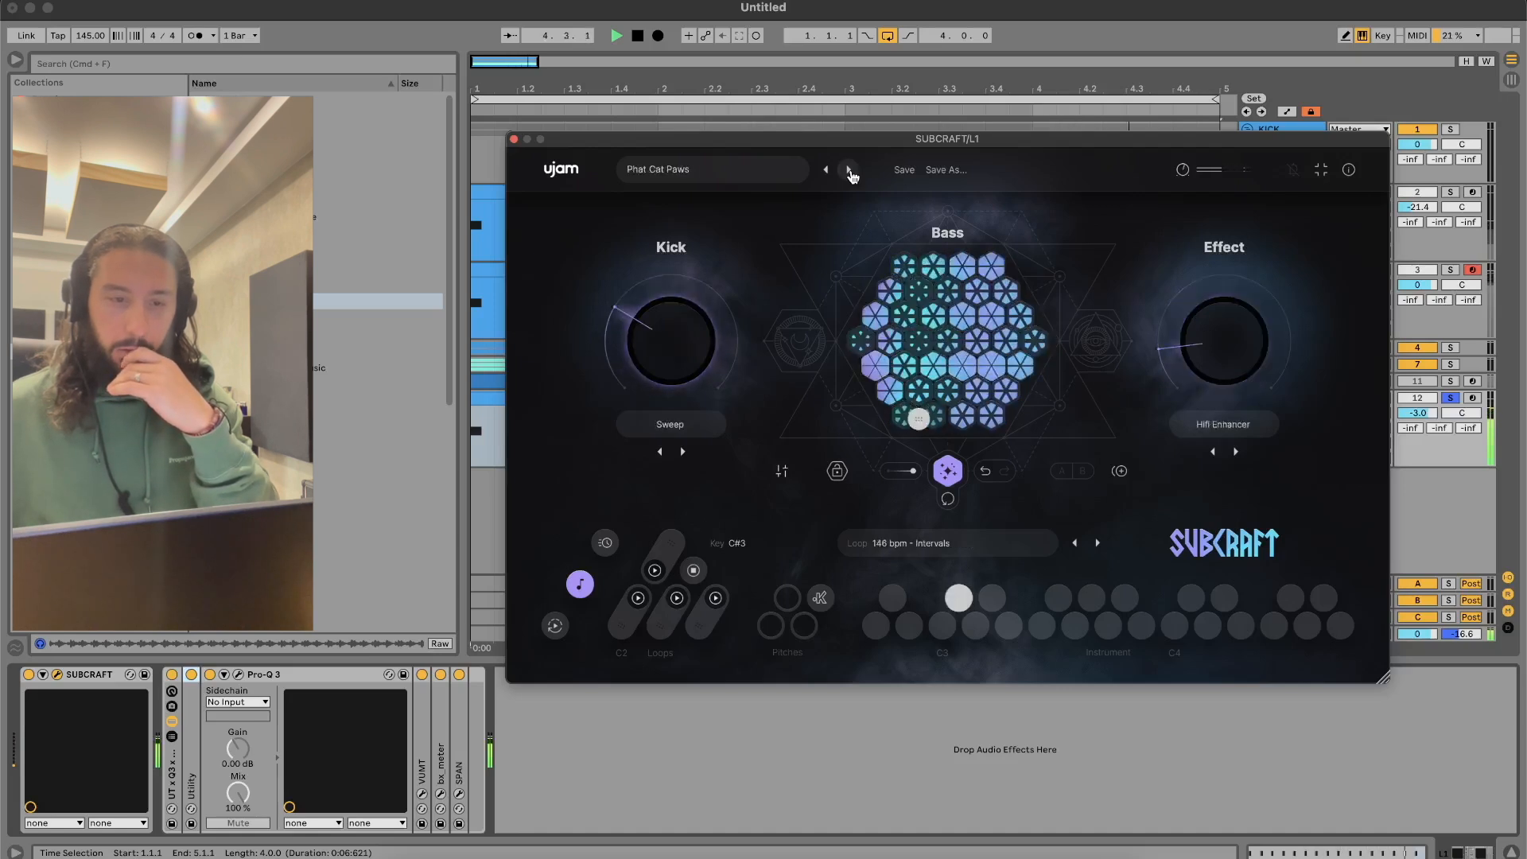
click(848, 169)
Uncover the arrangement tracks, open the L1 clip's notes for editing, and place the plugin window above the note editor
drag(675, 138, 794, 162)
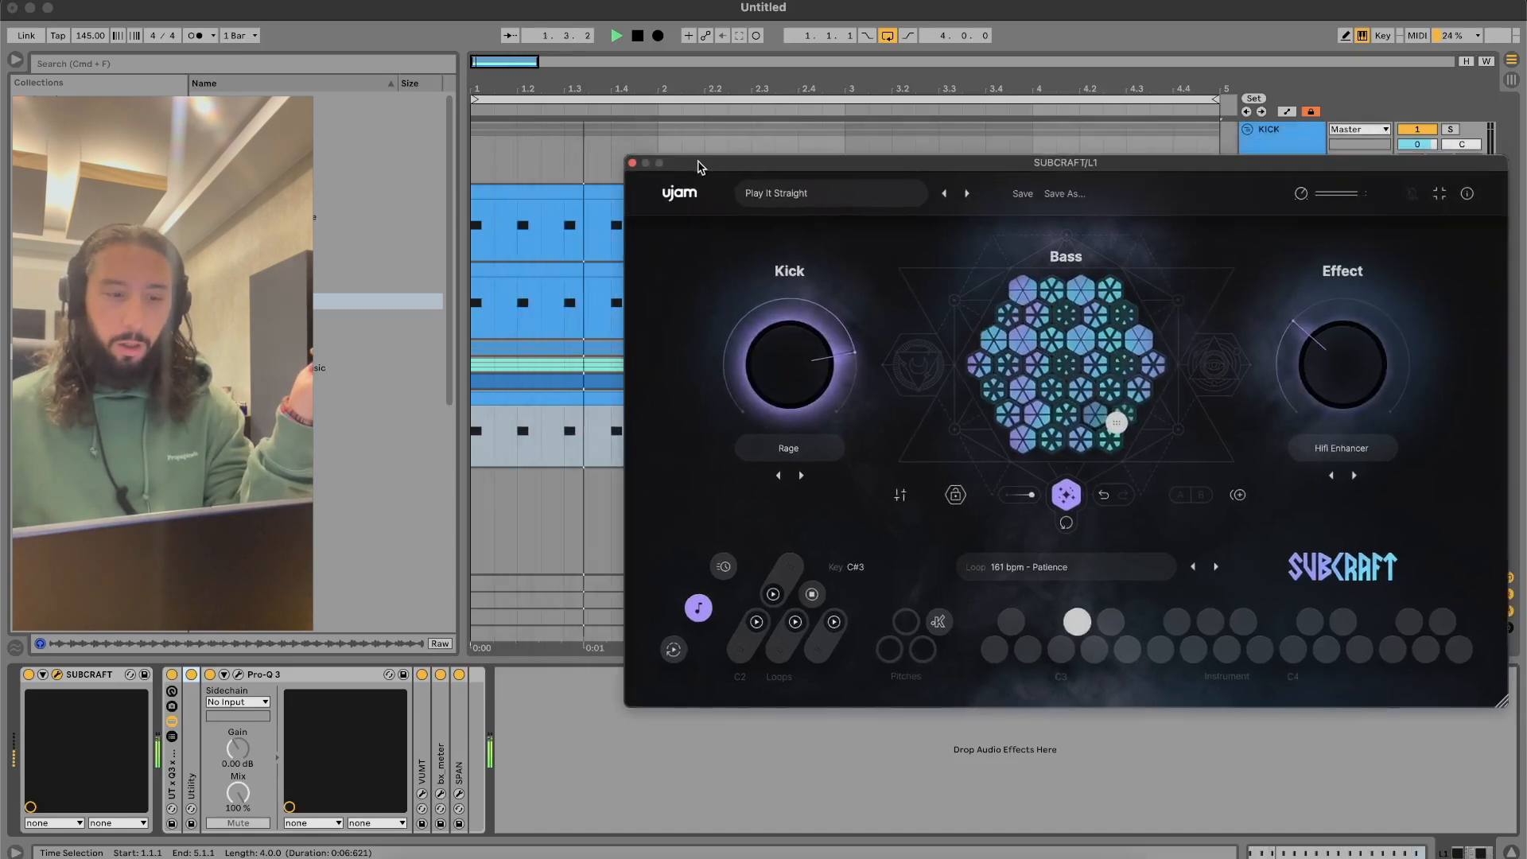
drag(691, 163, 636, 494)
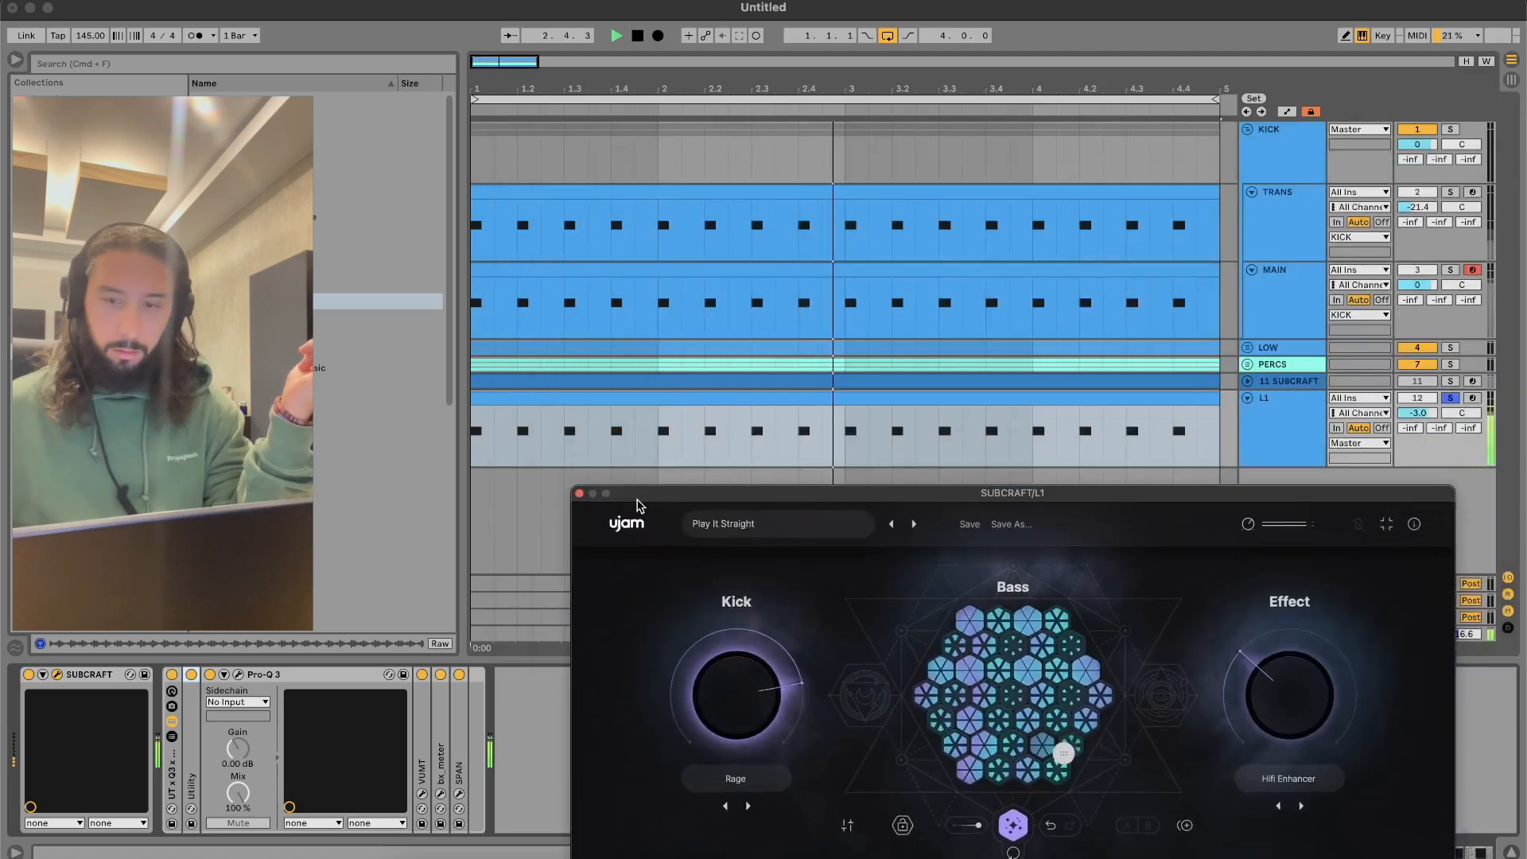
click(670, 401)
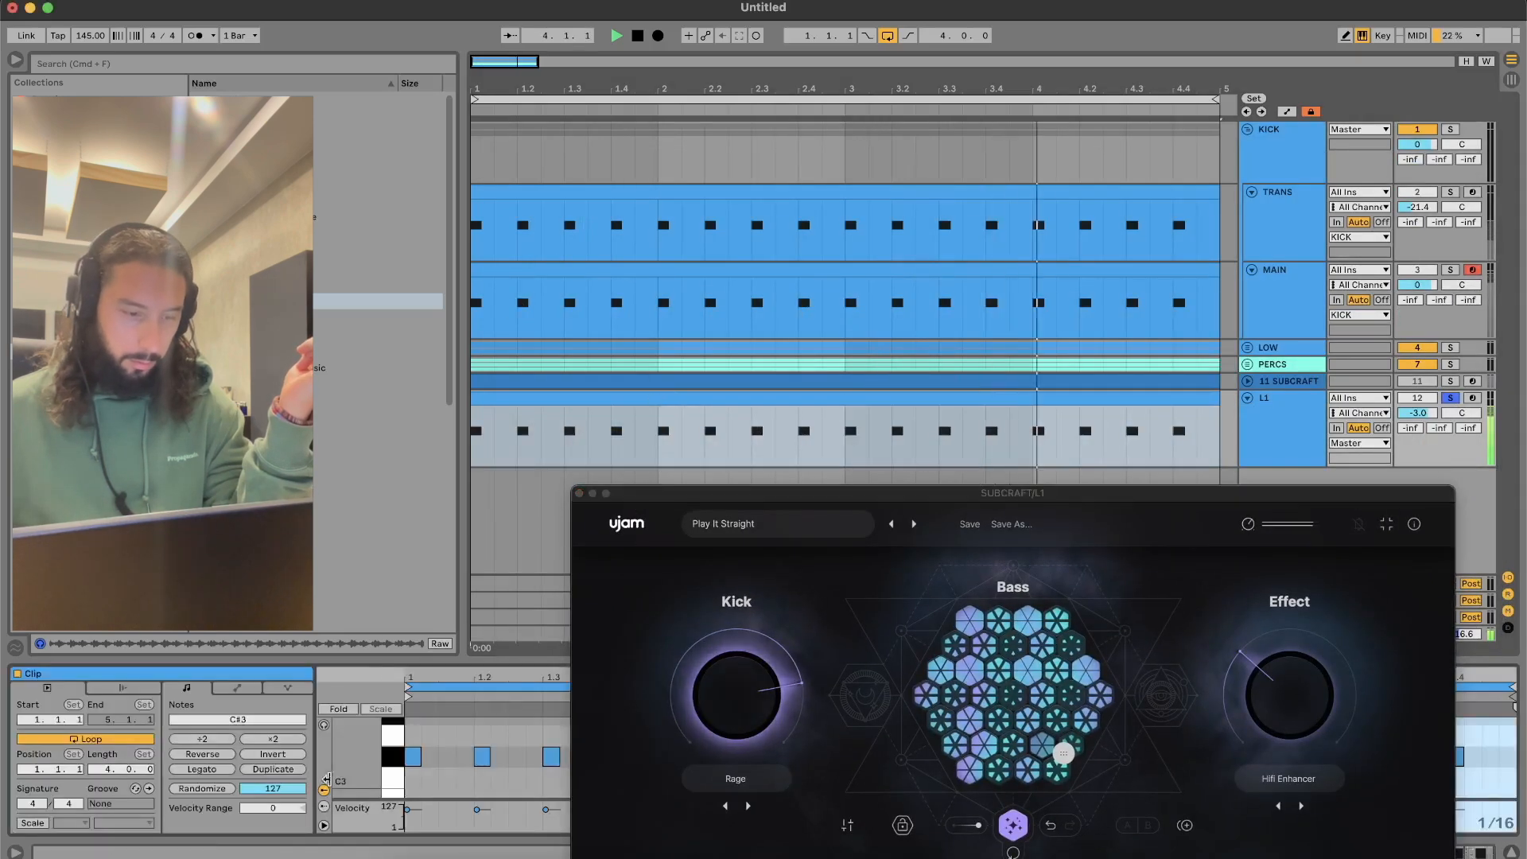
drag(792, 495, 722, 205)
Select all notes in the L1 clip and transpose them while auditioning different pitches, ending on C3
click(448, 758)
key(super+a)
key(Down)
key(Down)
key(Down)
key(Down)
key(Down)
key(Down)
key(Up)
key(Up)
key(Up)
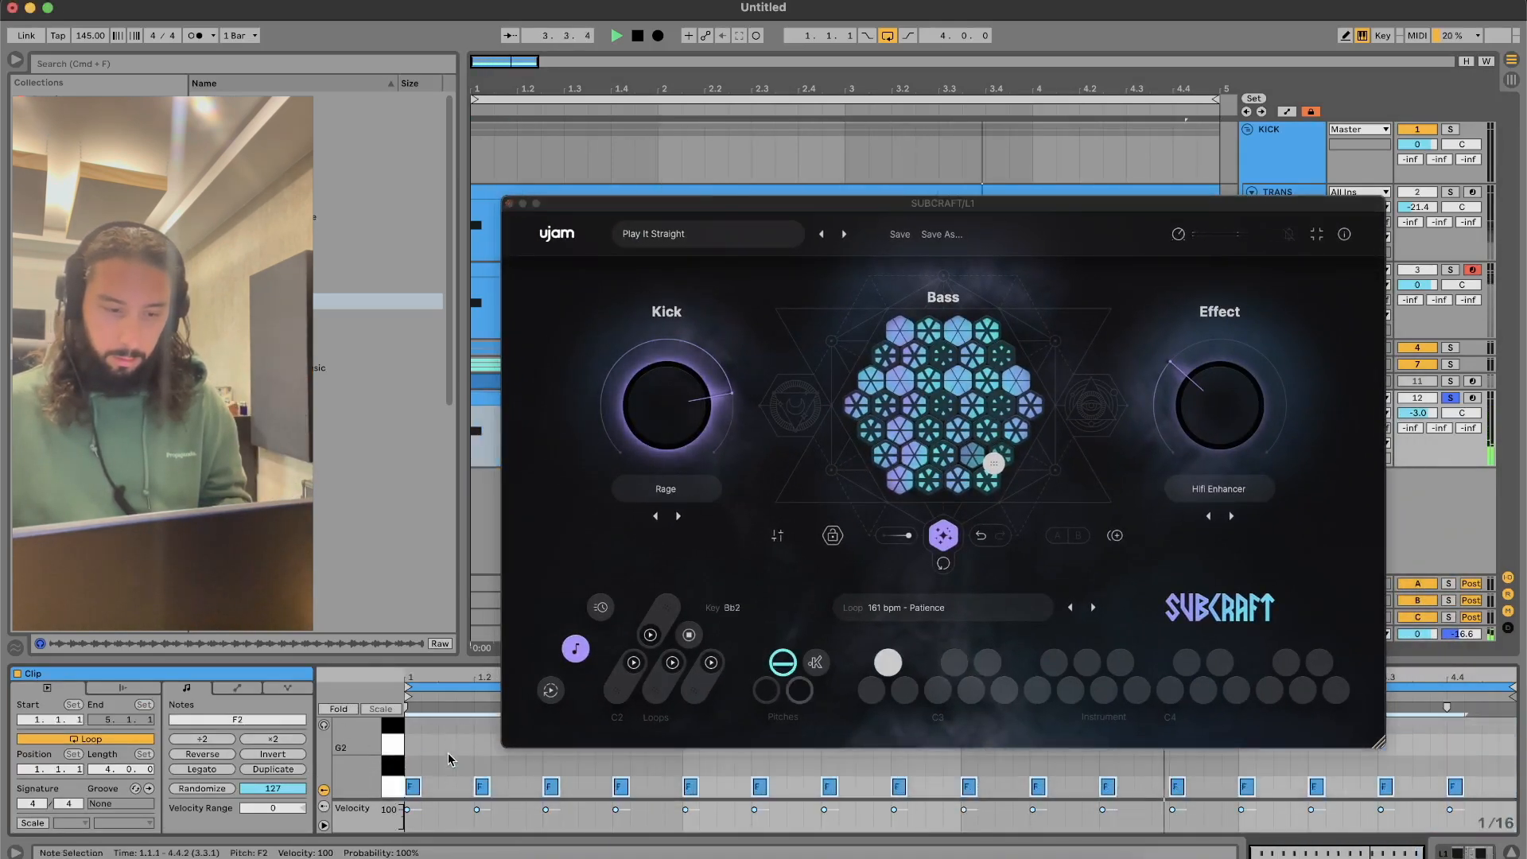
key(Up)
key(Up)
key(Up)
key(Up)
key(Up)
key(Down)
key(Down)
key(Down)
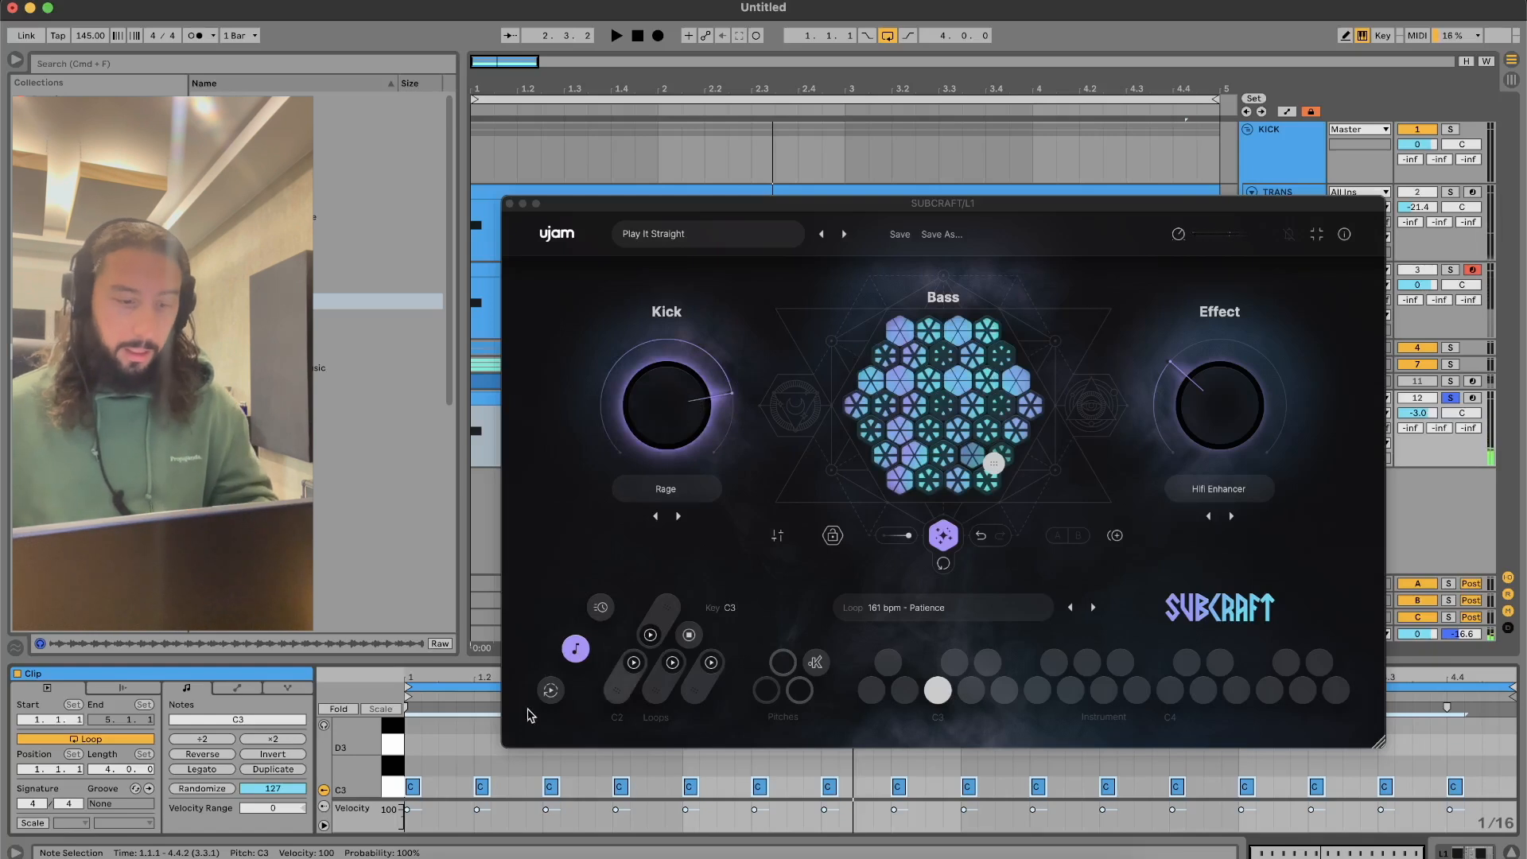
Try a melodic variation with D#3 and C#3 notes around the clip's second beat, then return to the plain C3 pattern
click(447, 724)
click(517, 765)
key(space)
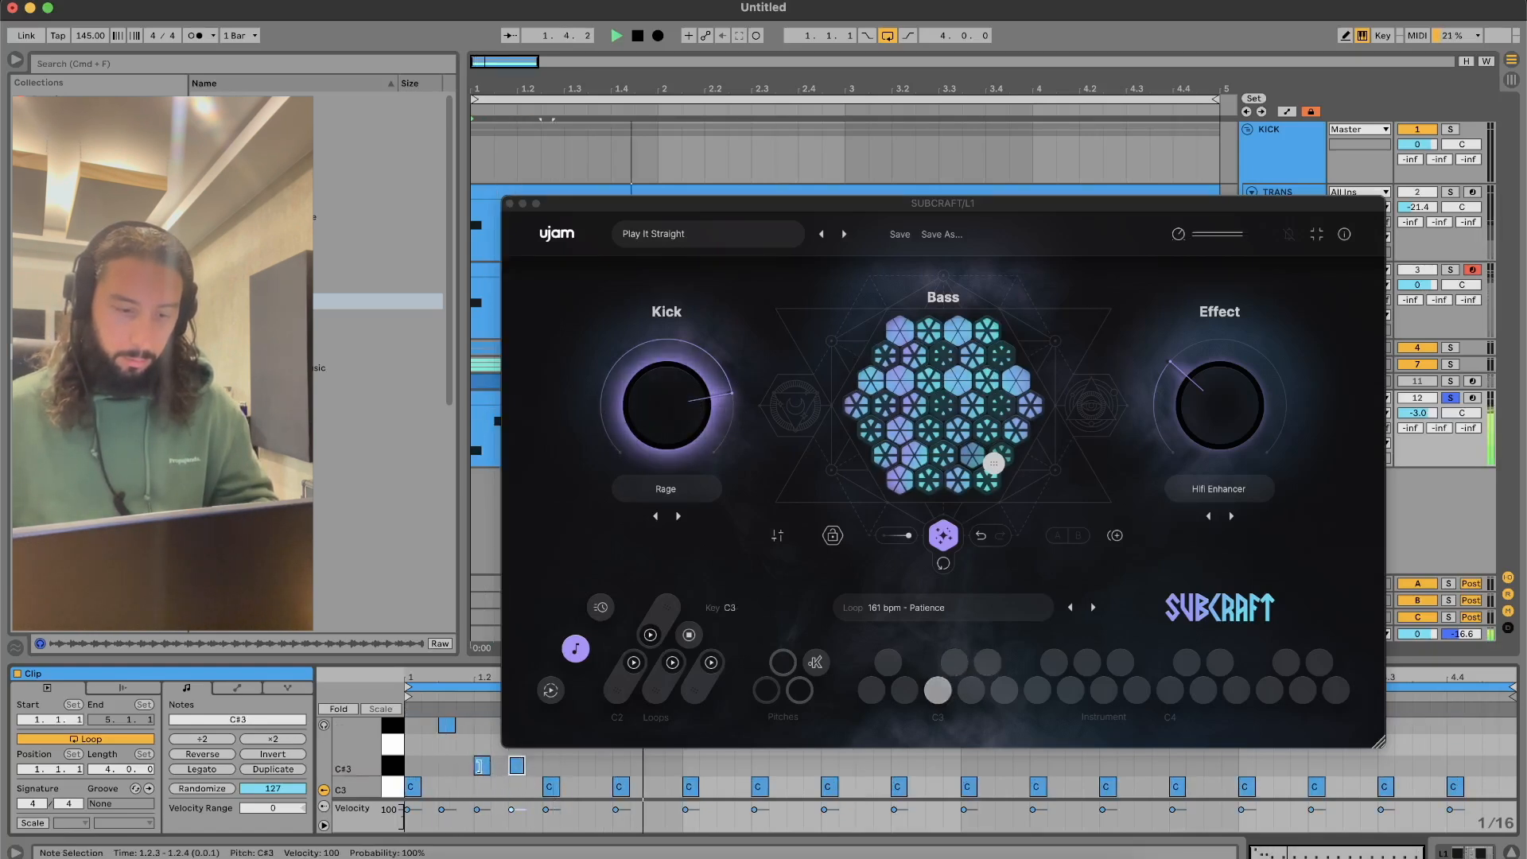
key(space)
drag(482, 765, 480, 785)
click(438, 748)
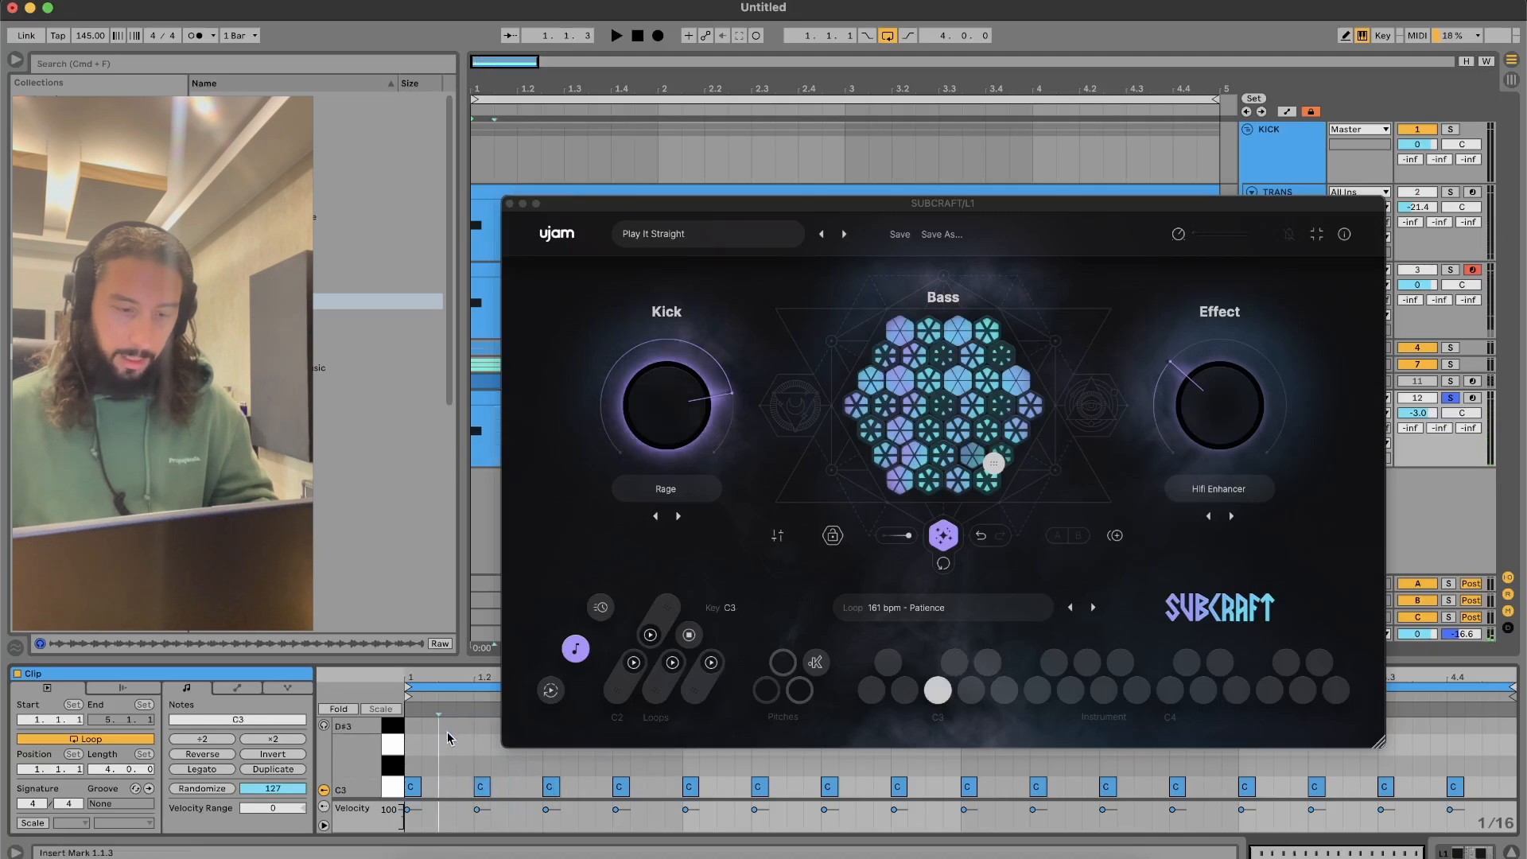
Audition the Pocket Bass and Precision presets during playback, load Growl from the factory presets, and shift the plugin window off the tracks
key(space)
click(825, 235)
drag(827, 208, 825, 175)
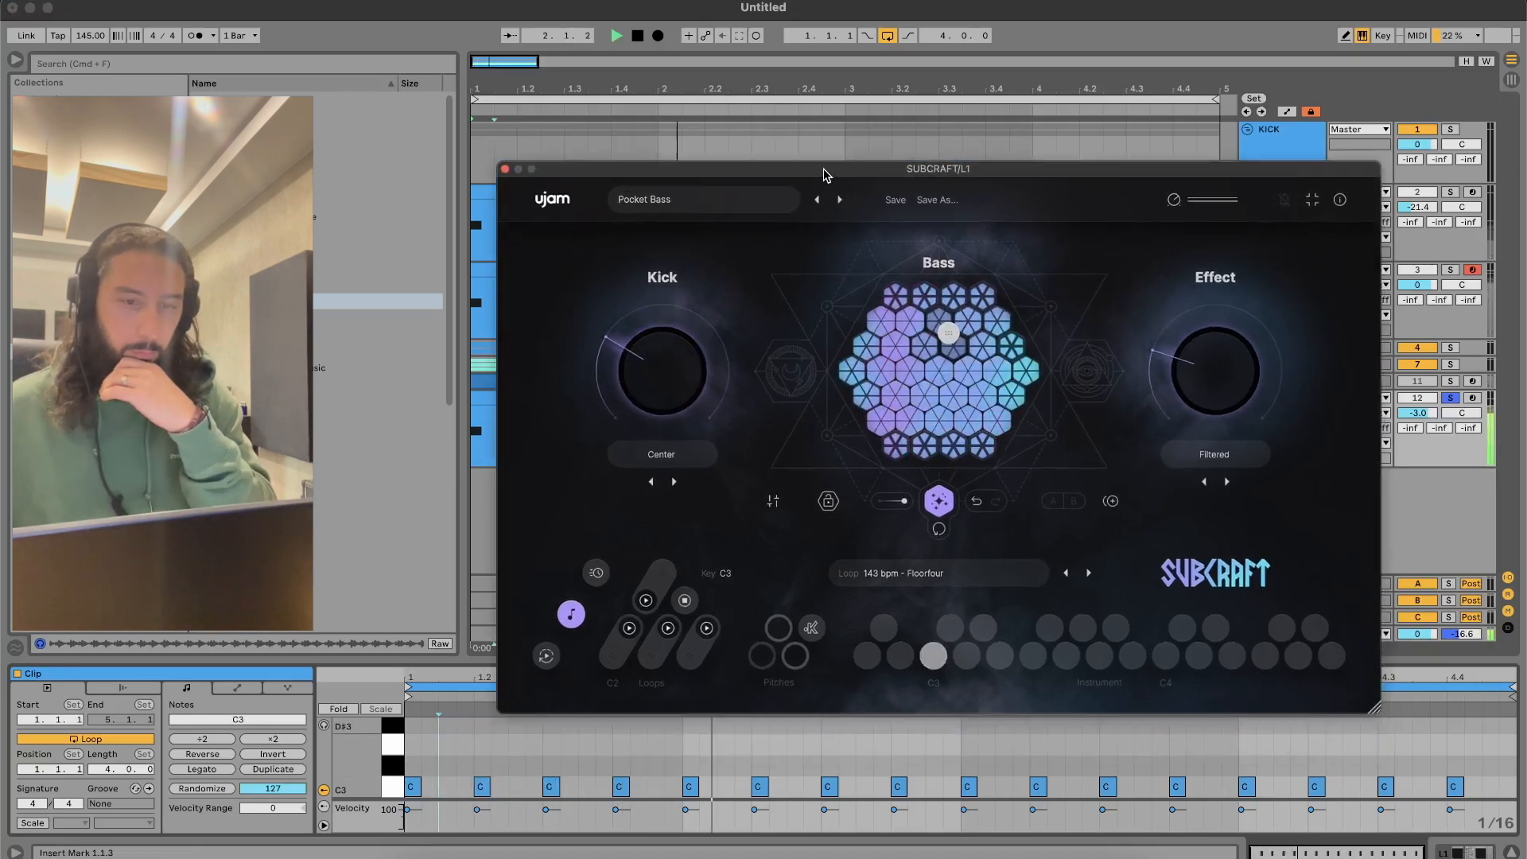
click(846, 205)
click(740, 201)
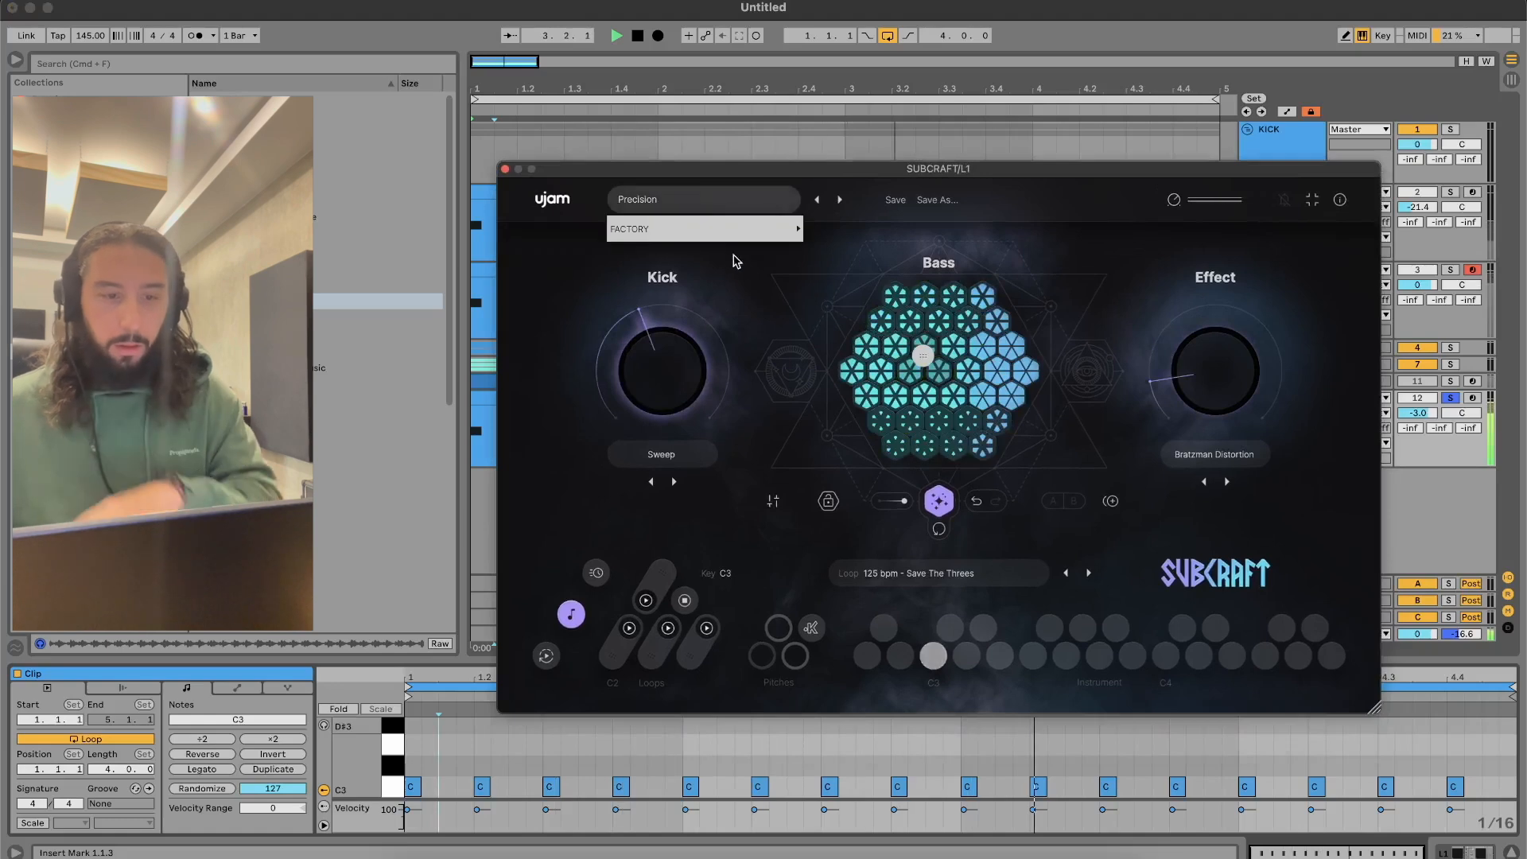
mouse_move(733, 237)
mouse_move(862, 285)
click(1101, 358)
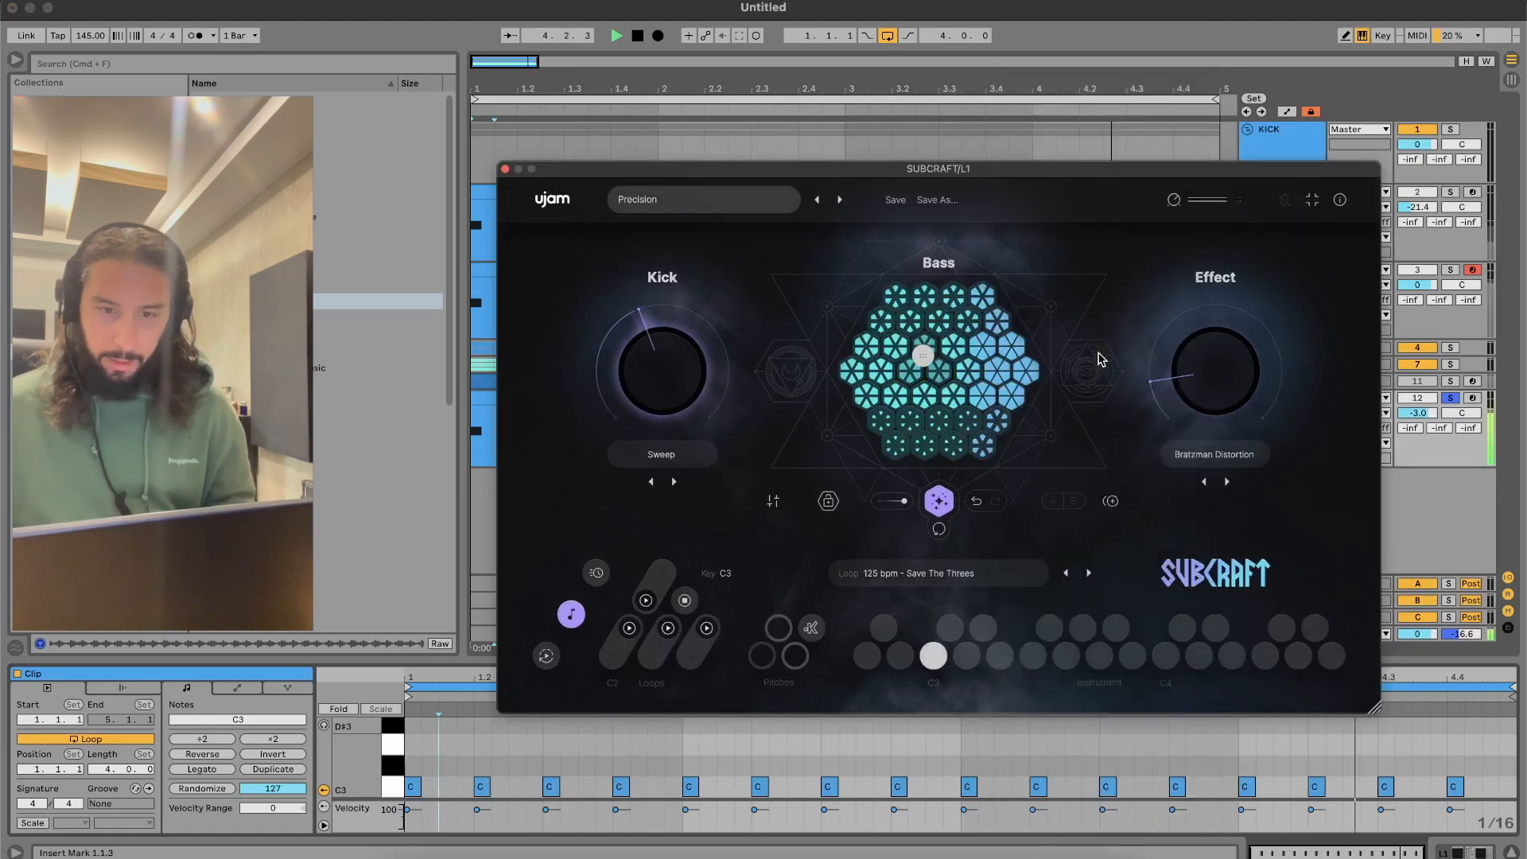
drag(840, 169, 910, 170)
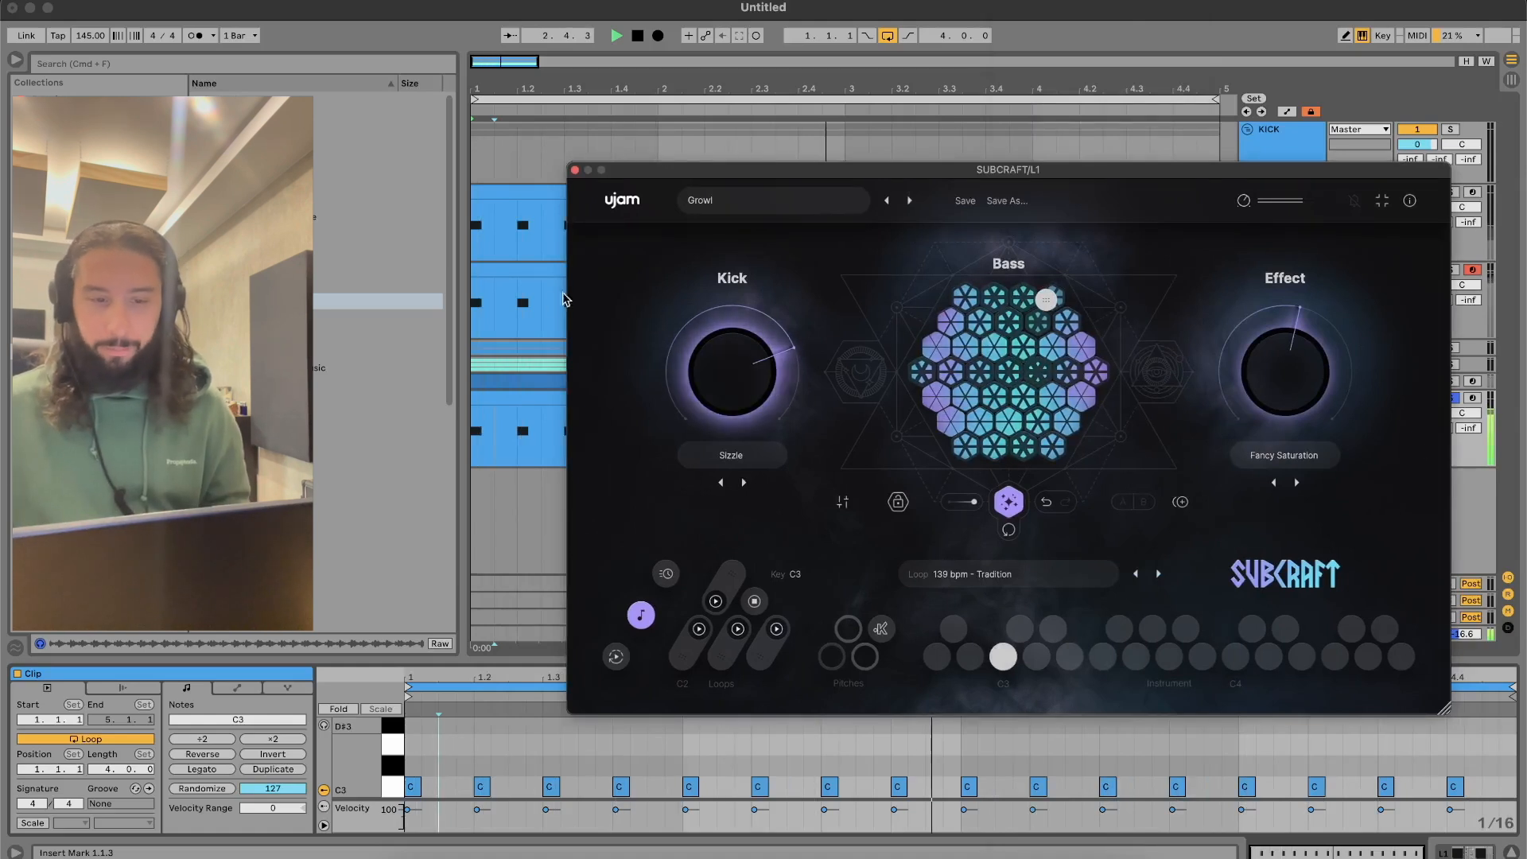
Generate two random sounds, and step through the presets Inner Demon and Instant Engagement to Judgment Day
click(1010, 502)
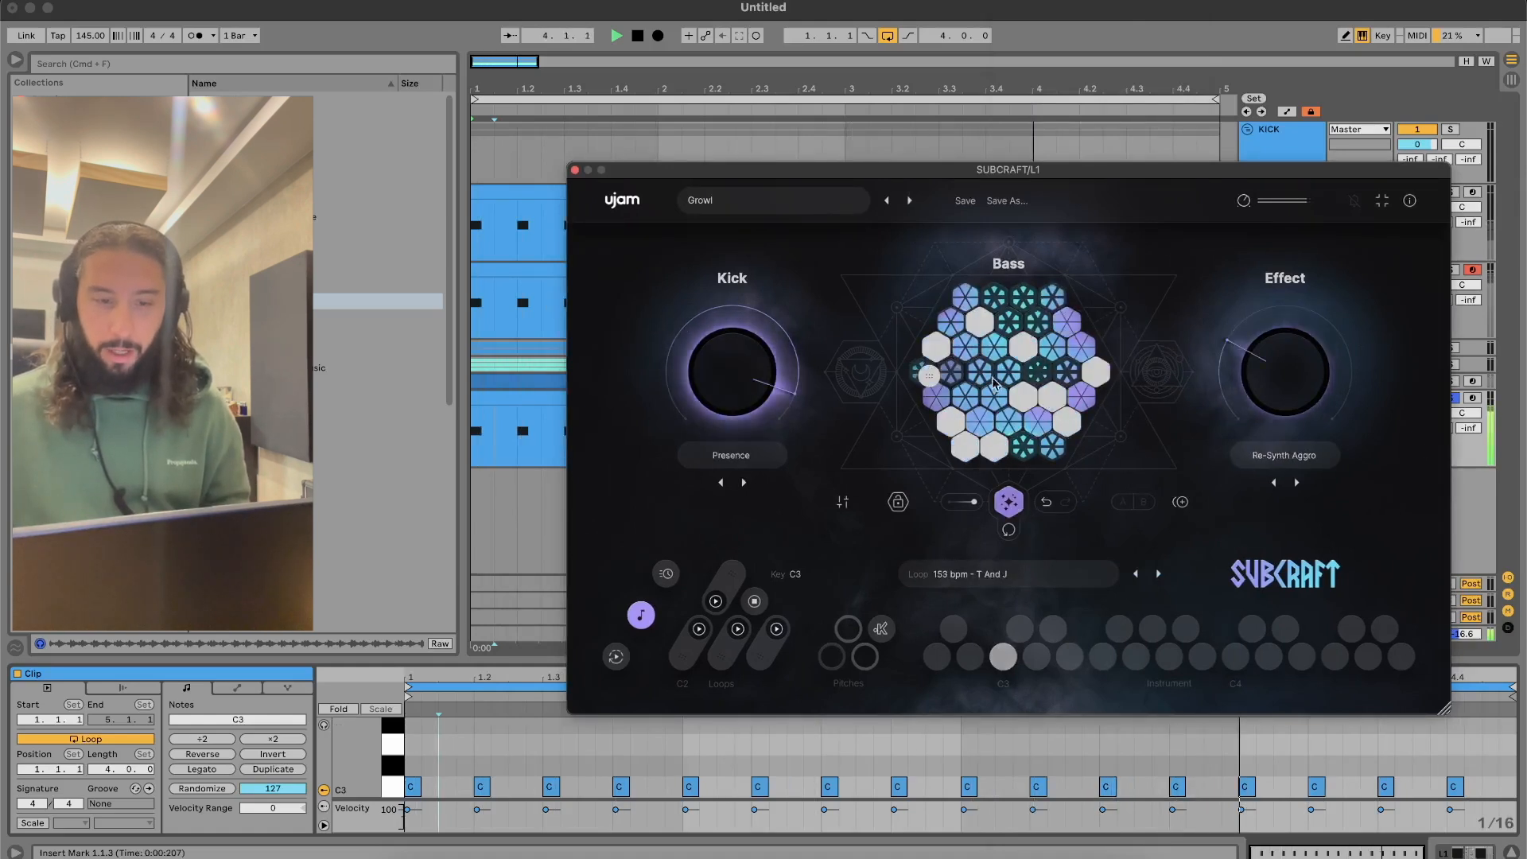
click(1019, 503)
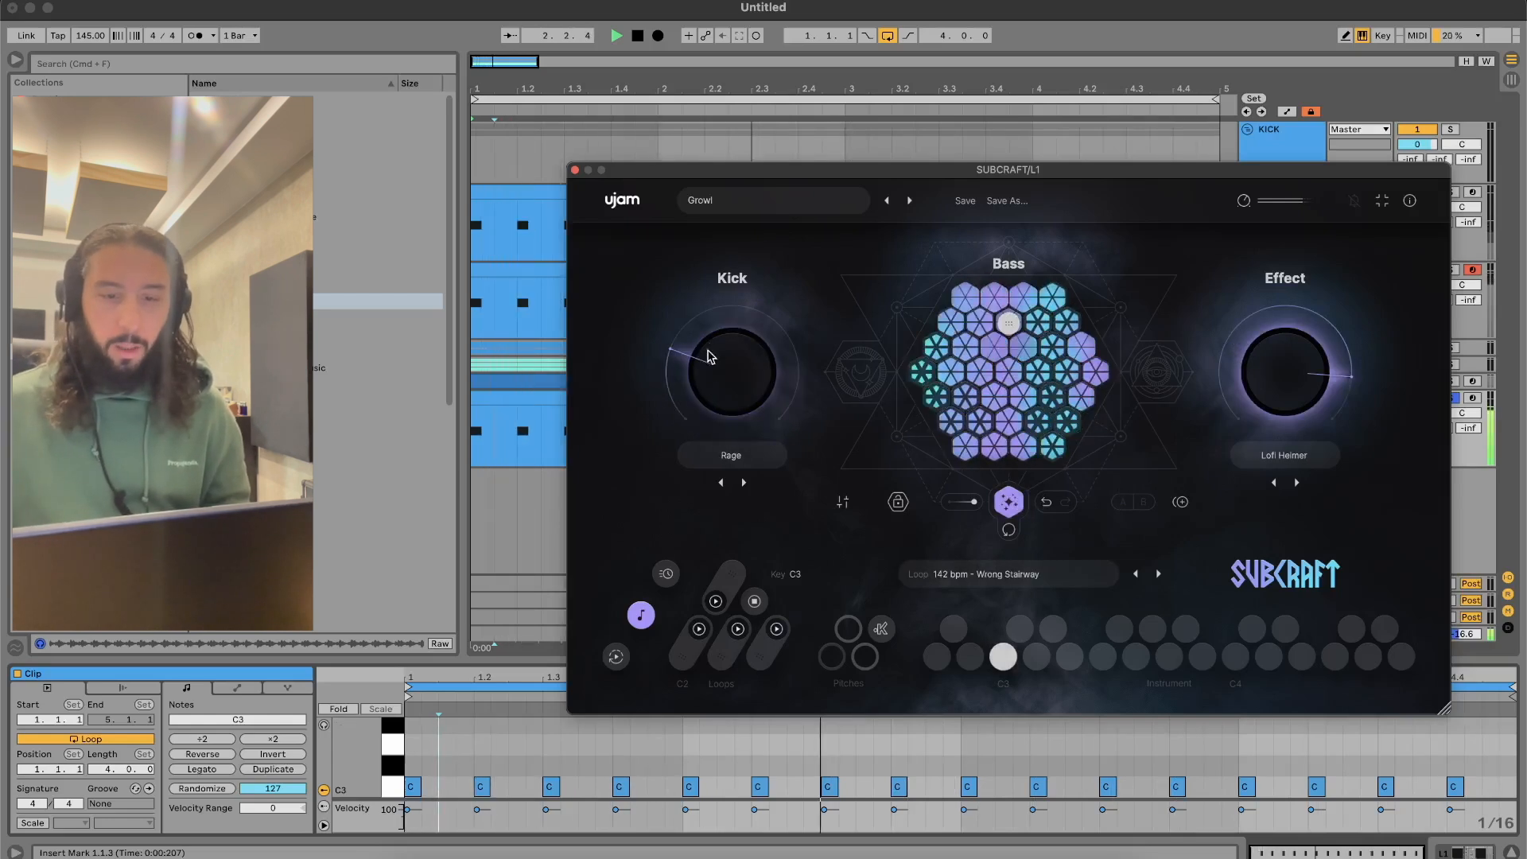
click(909, 201)
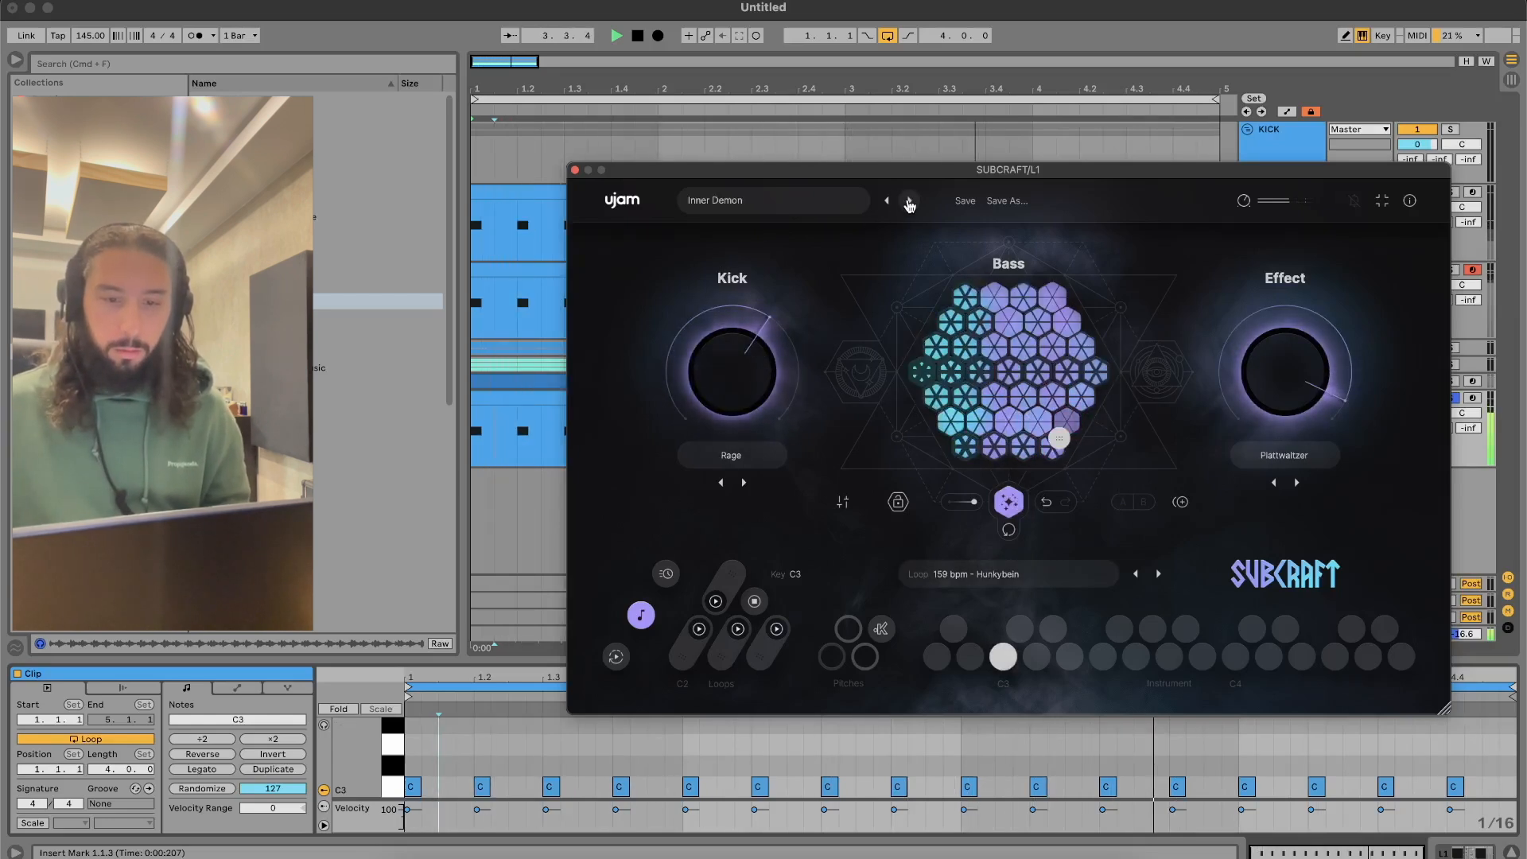
key(space)
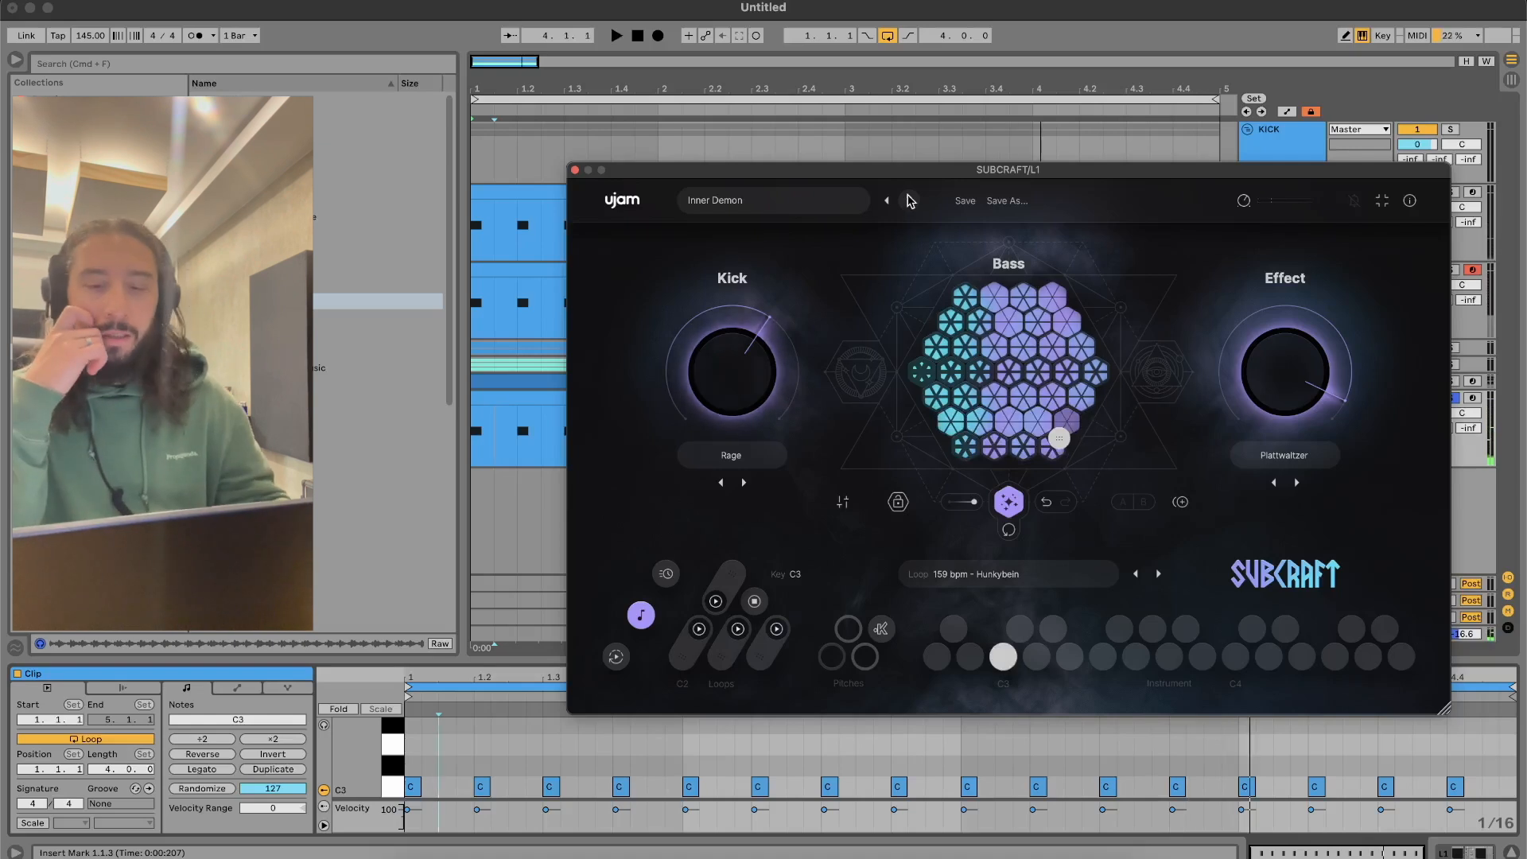
click(911, 202)
key(space)
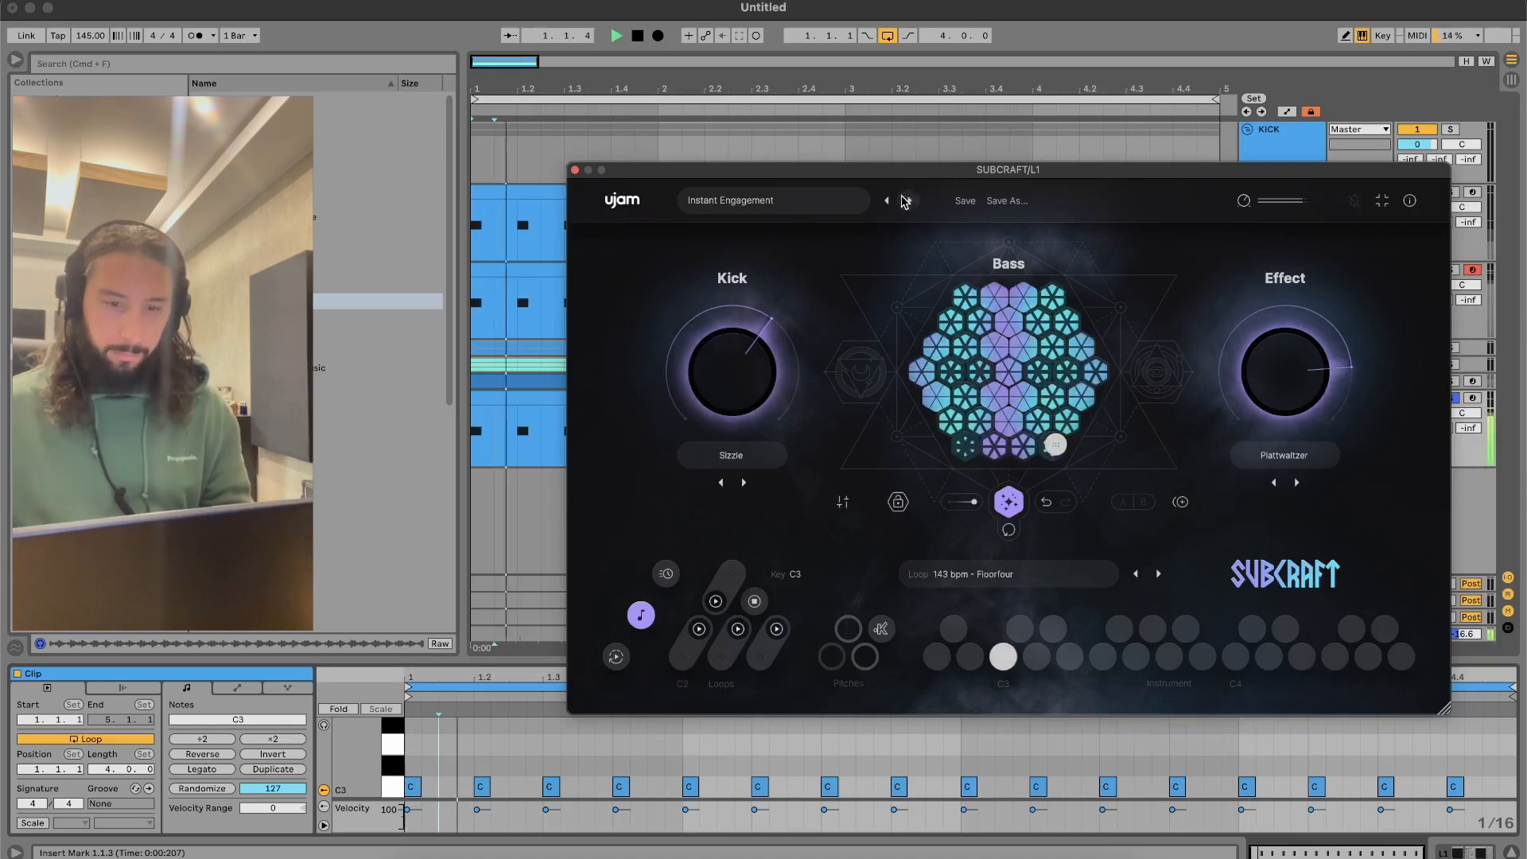
click(911, 201)
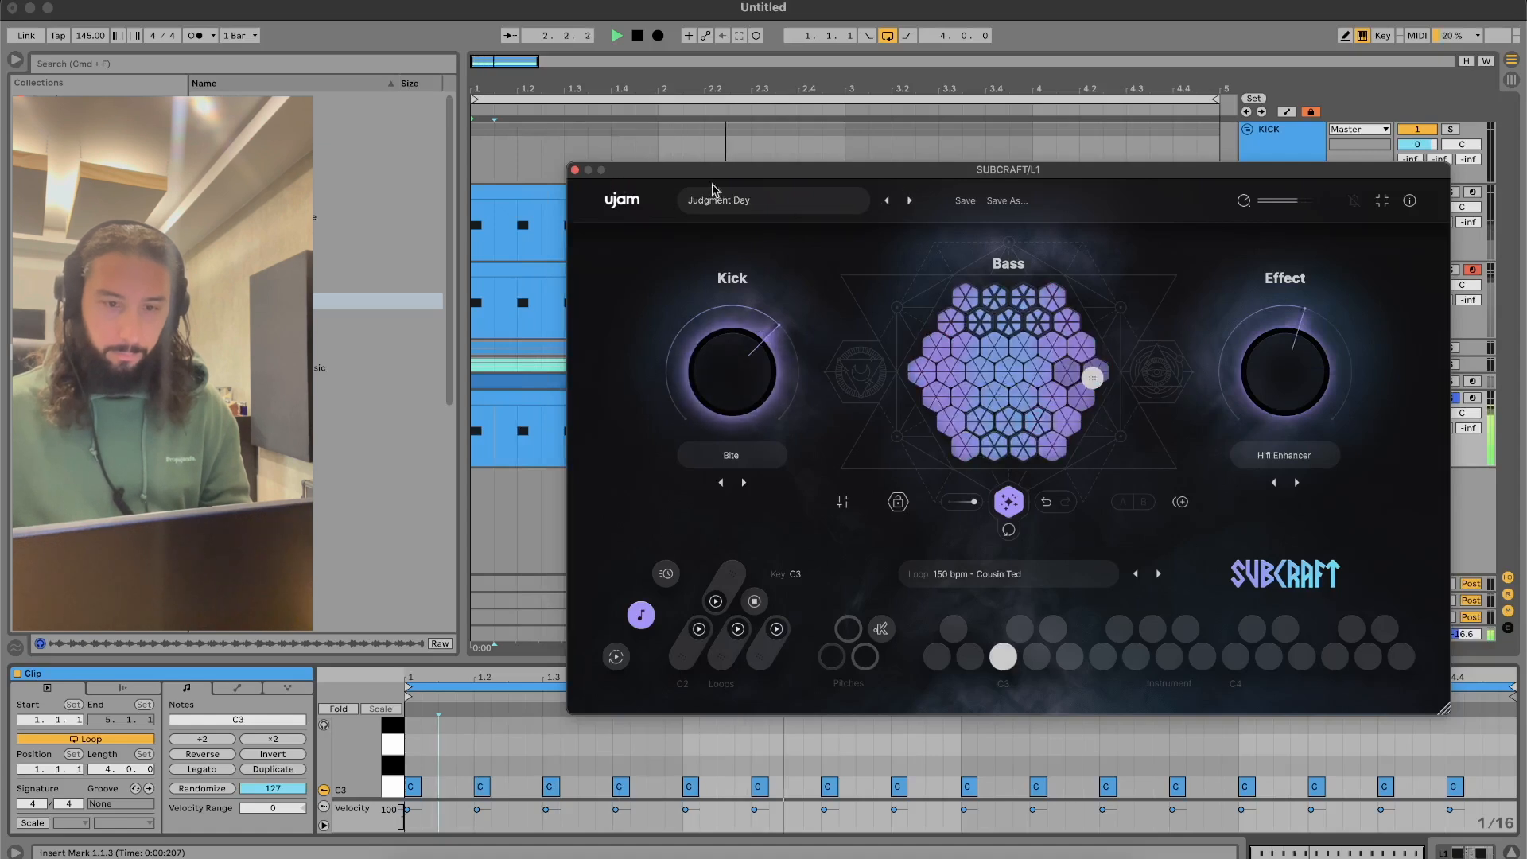
Raise the Effect amount of the L1 sound, readjust the Kick amount, and change the kick type through Rage to Sweep
drag(1290, 392, 1289, 352)
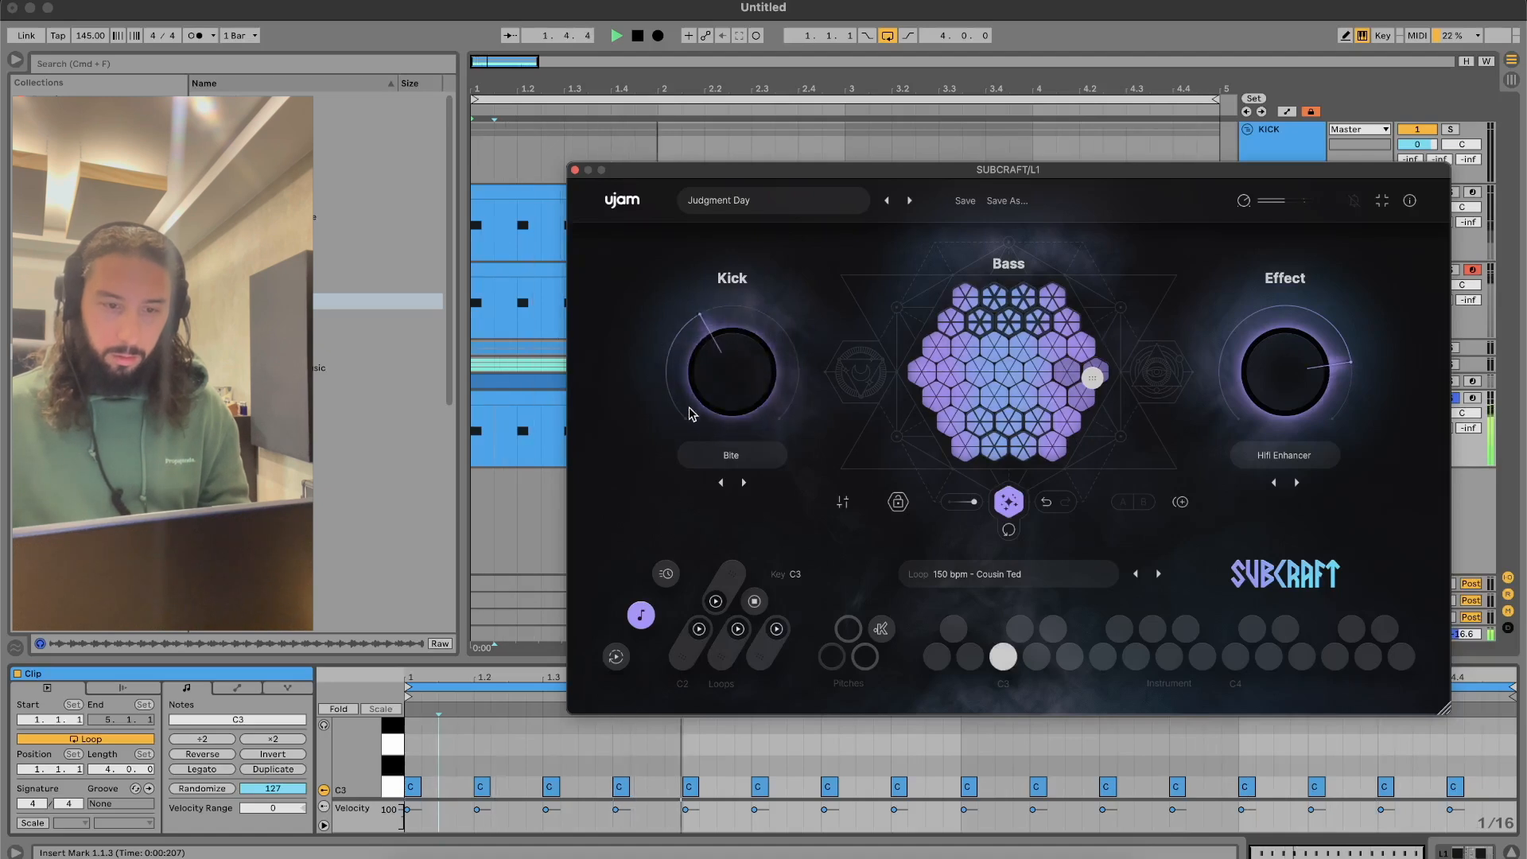
drag(702, 385, 699, 361)
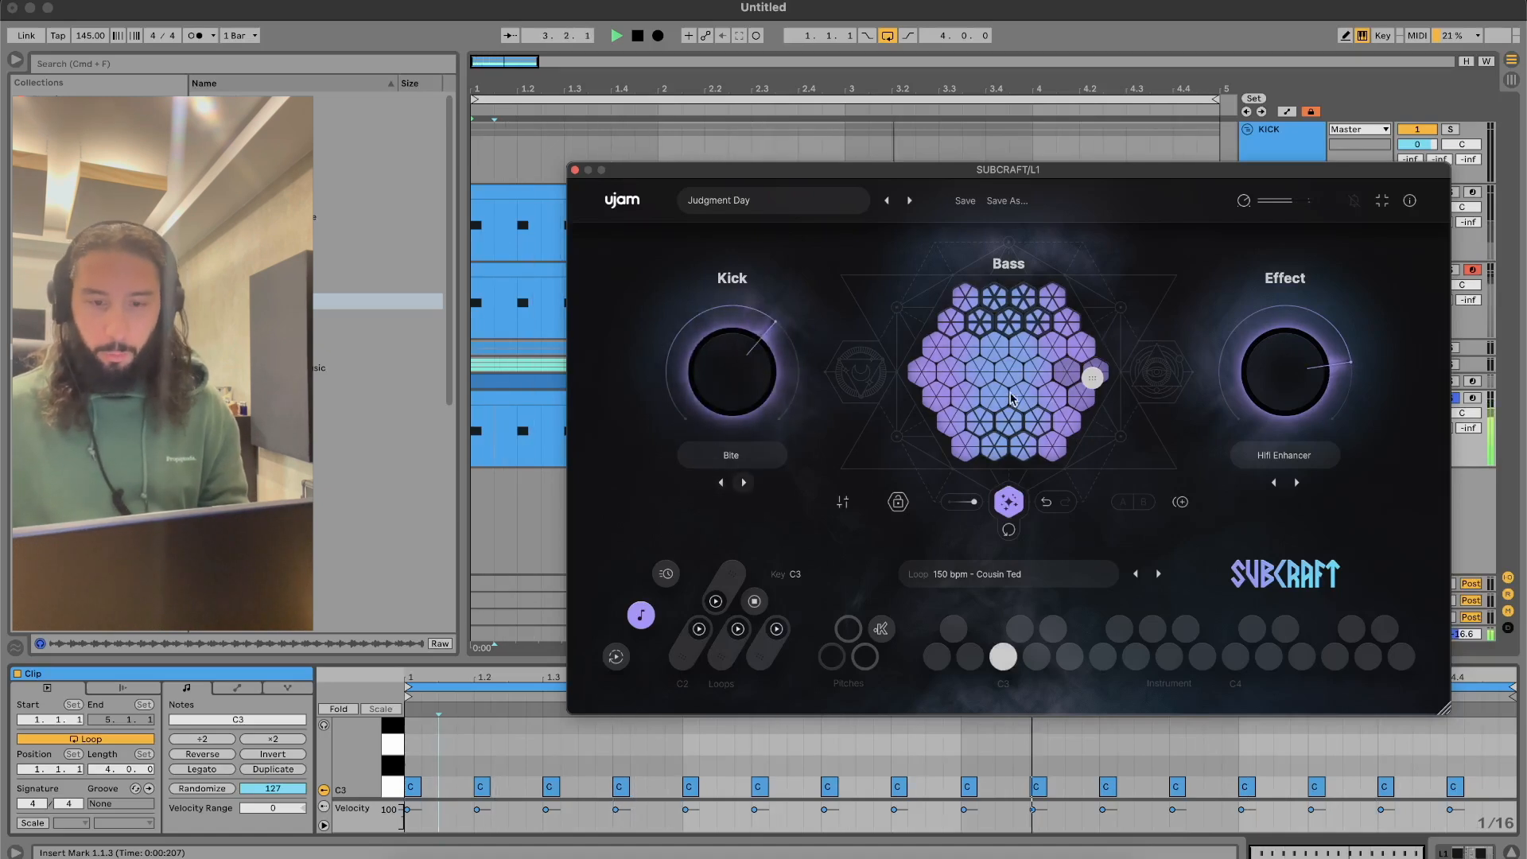
click(744, 482)
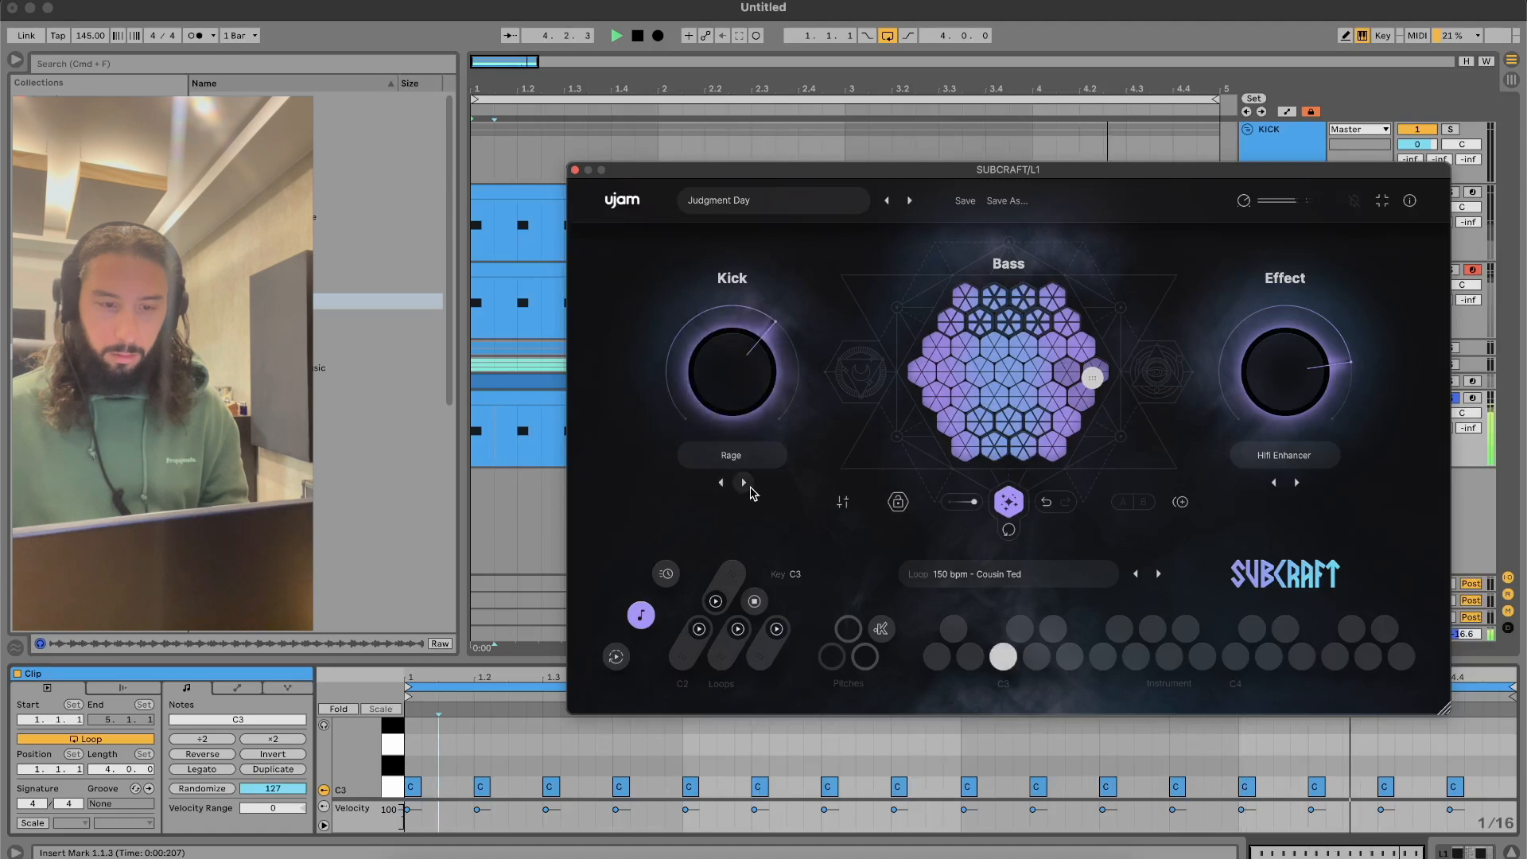
click(743, 482)
click(721, 482)
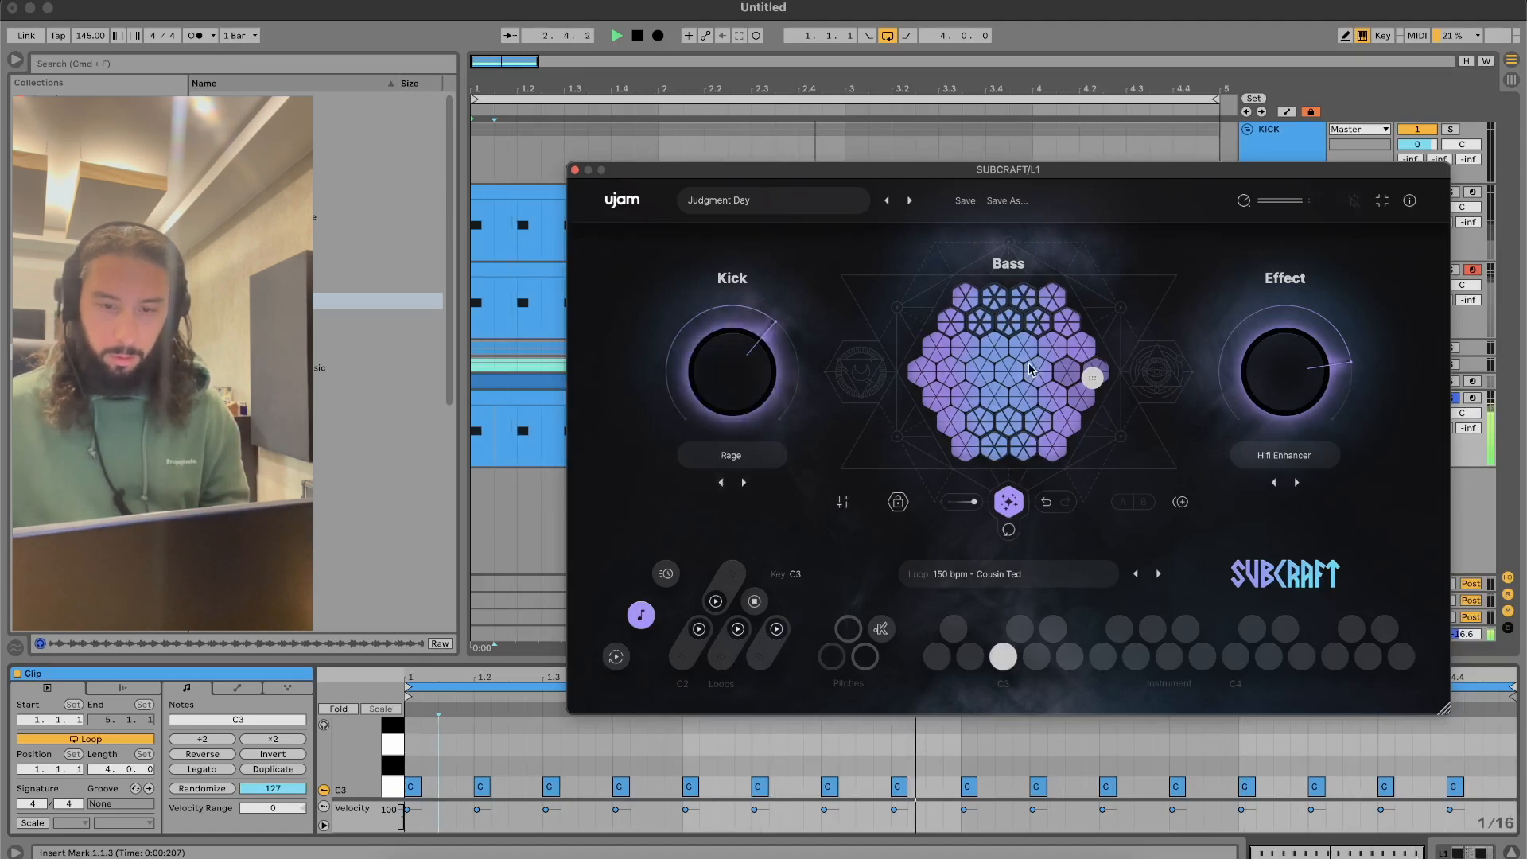
click(744, 482)
Move the bass selector slightly upward along the outer cells of the grid, stop playback, and close L1's SUBCRAFT window
drag(1045, 322, 1091, 356)
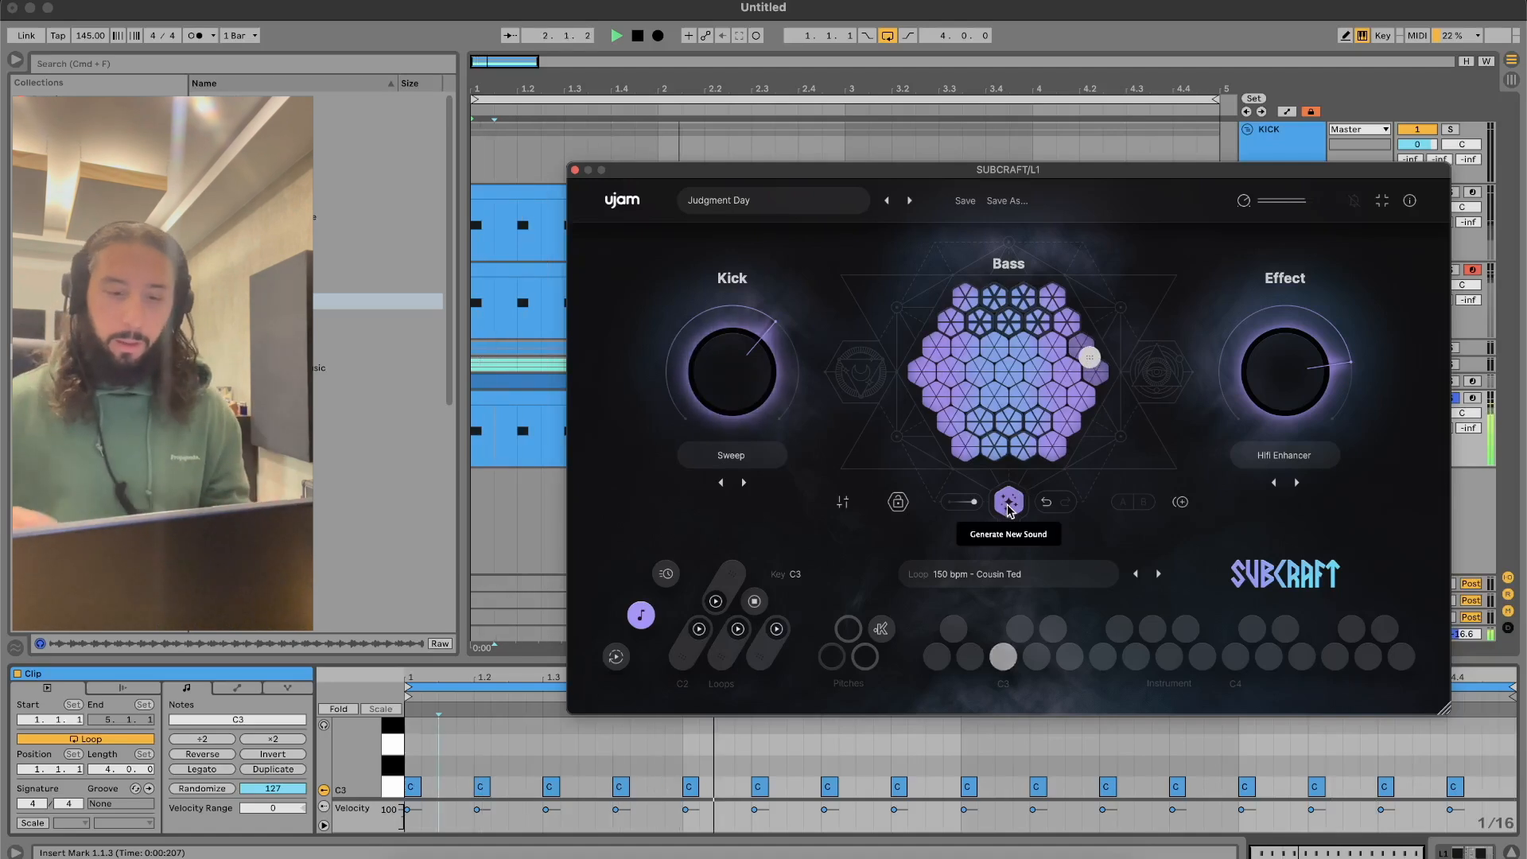
click(1009, 510)
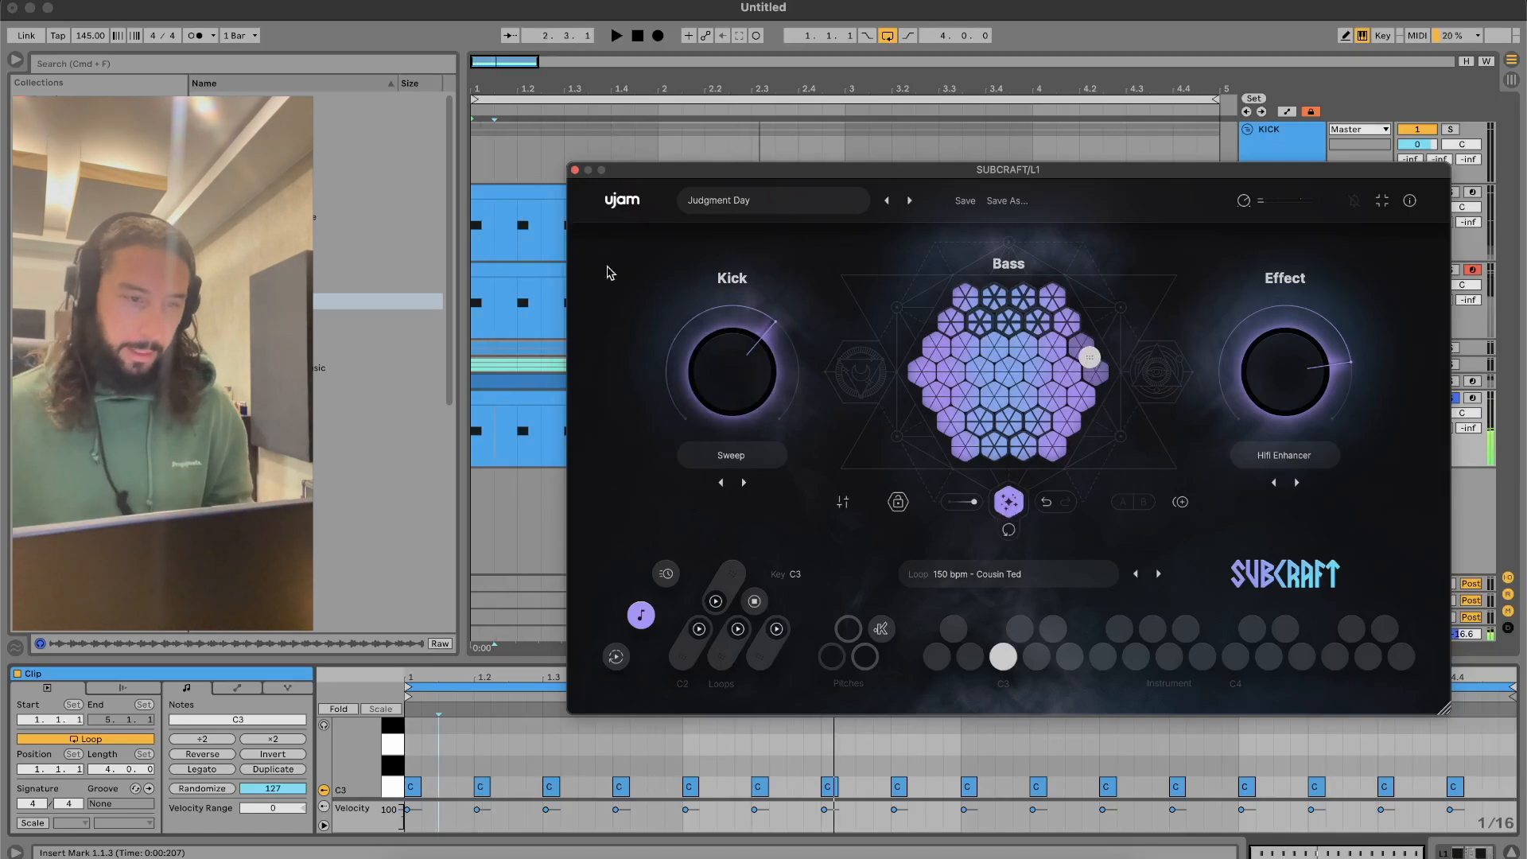
click(575, 170)
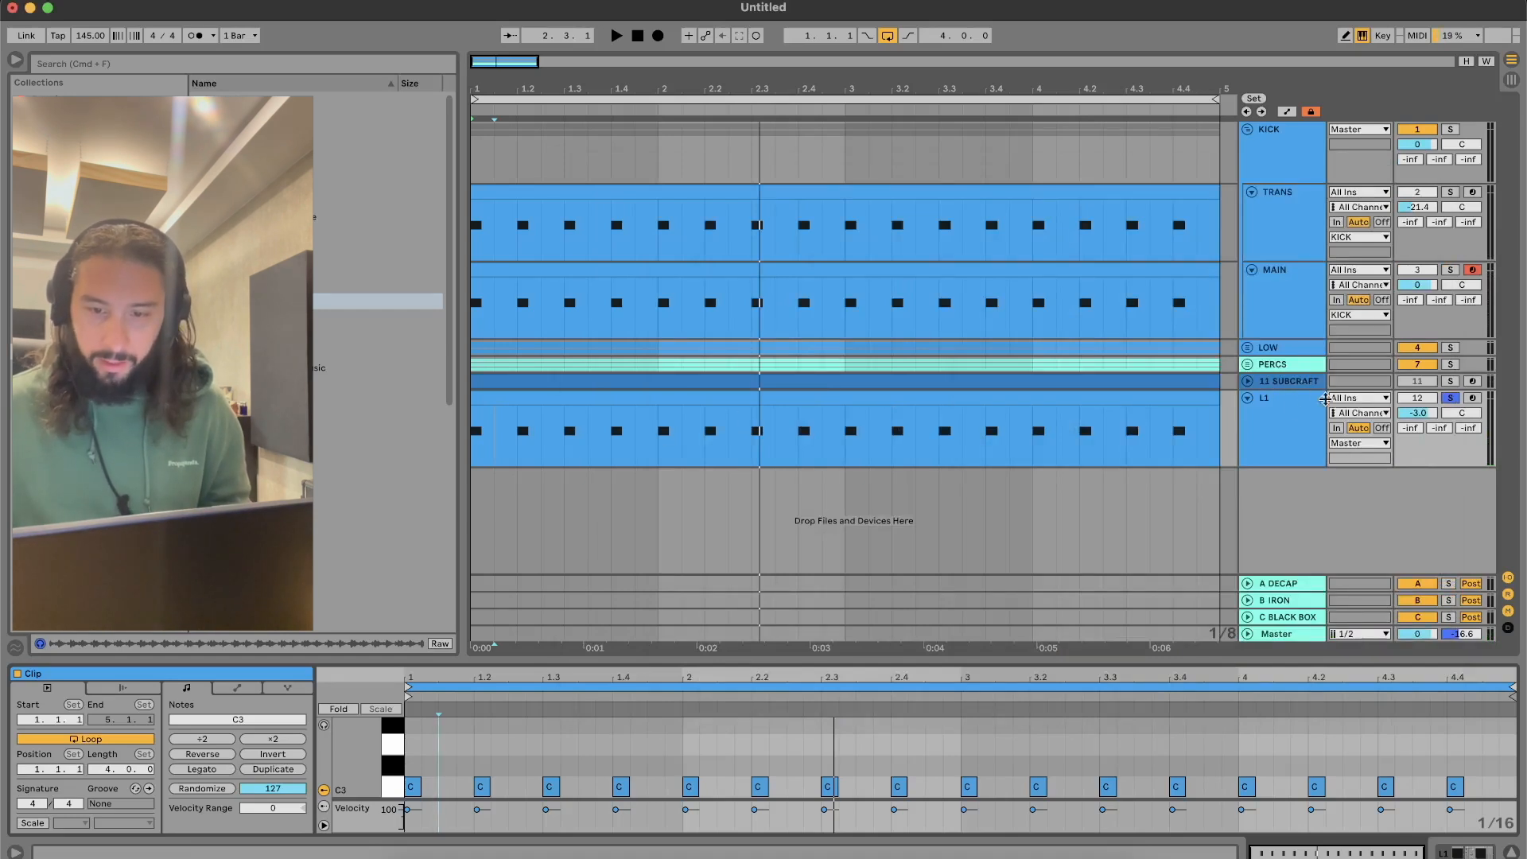
Move the L1 track into the KICK group and collapse the group
drag(1294, 414, 1291, 338)
click(1247, 129)
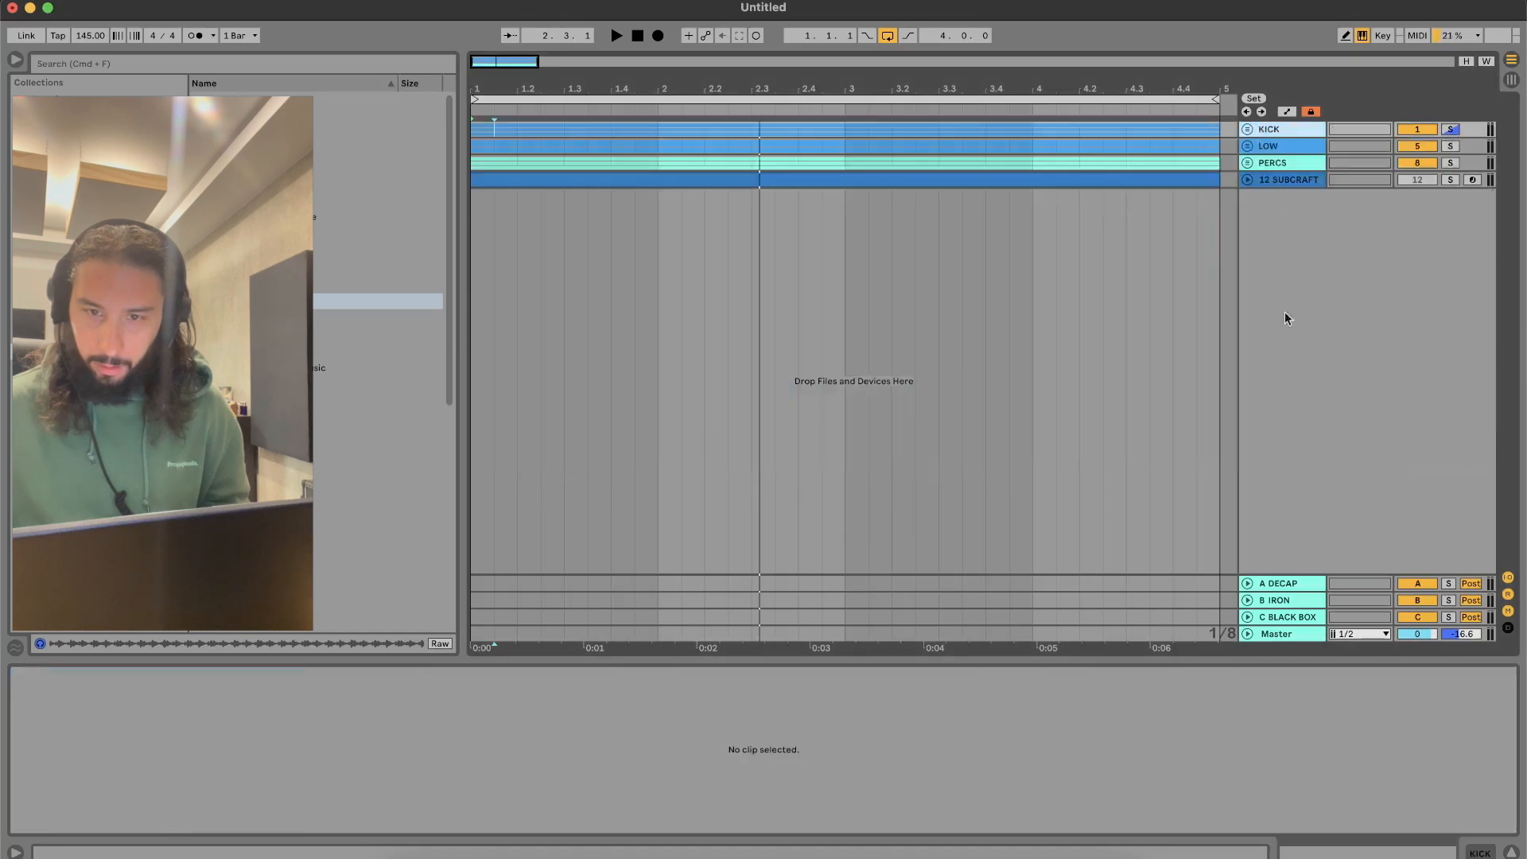
Unfold the SUBCRAFT track to inspect its clip's notes, and fold the track again
click(1247, 179)
click(1191, 178)
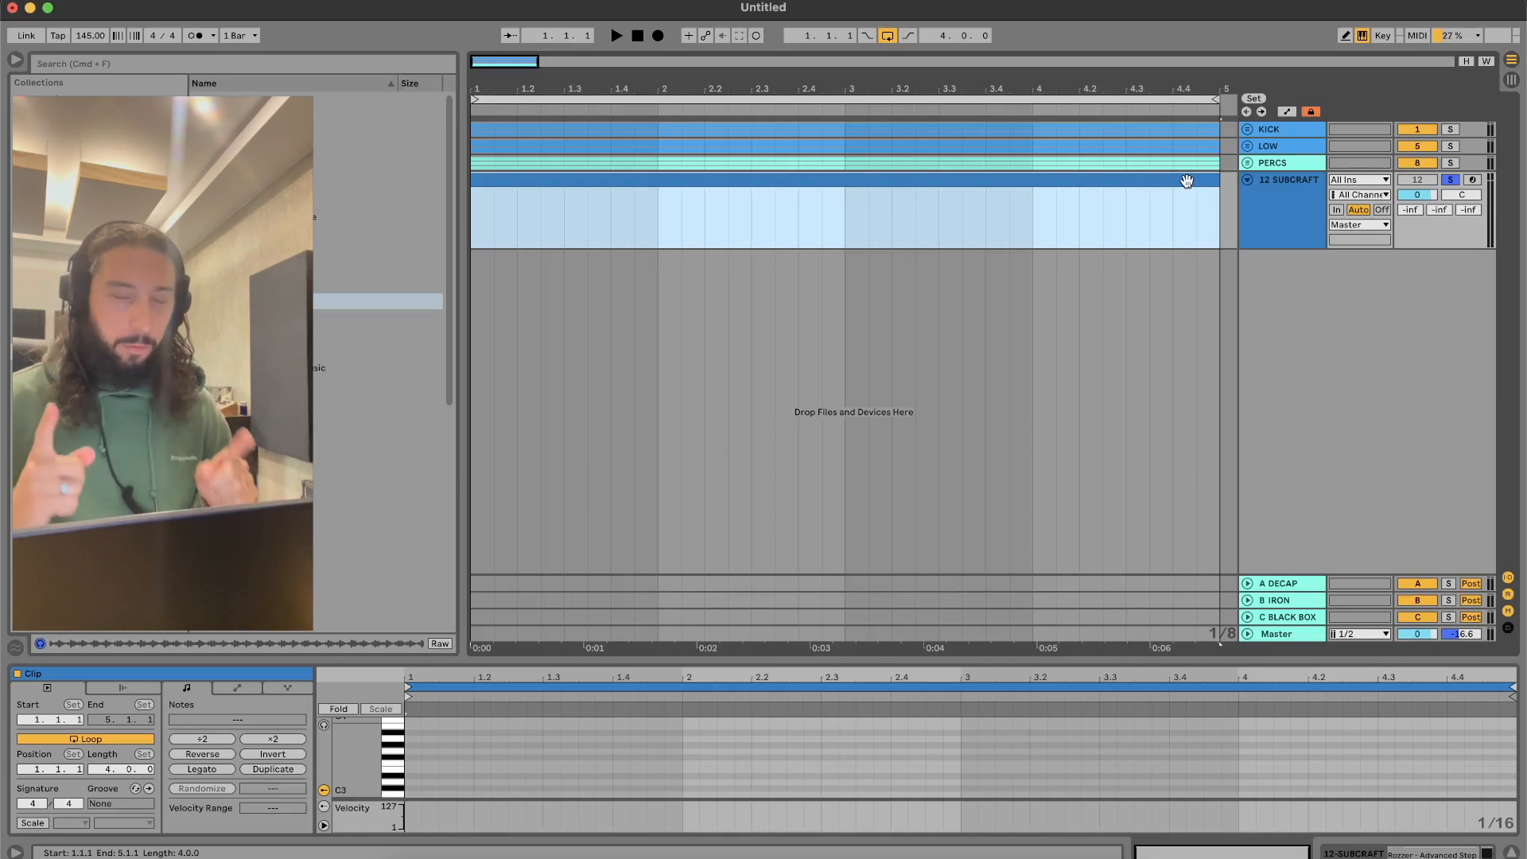
click(1254, 181)
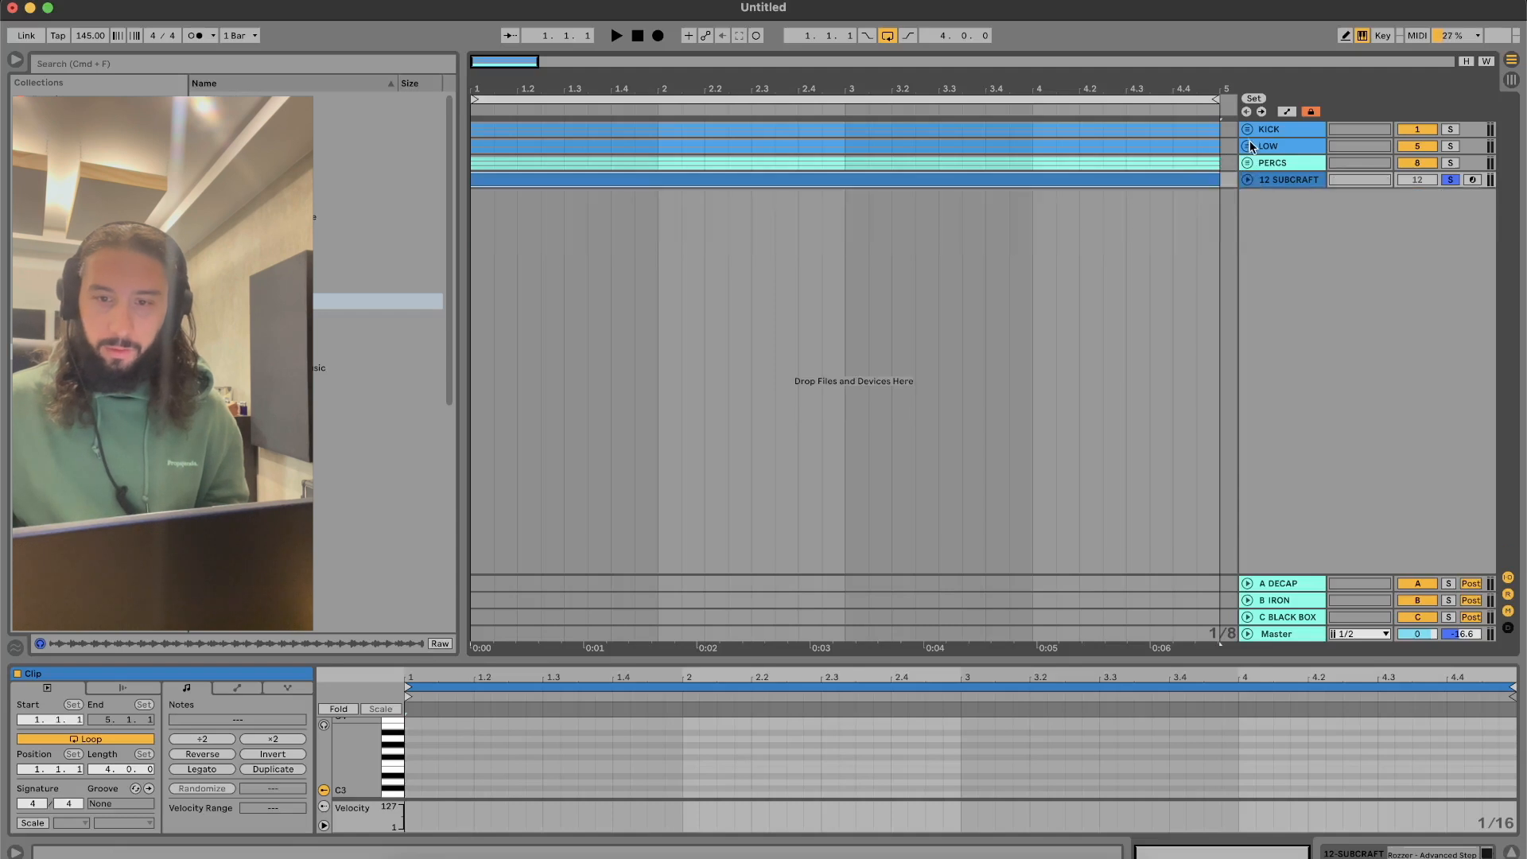
Unfold the LOW group, show track 1's notes, and audition tracks 1 and 2 in solo one after the other
click(1247, 146)
click(1451, 208)
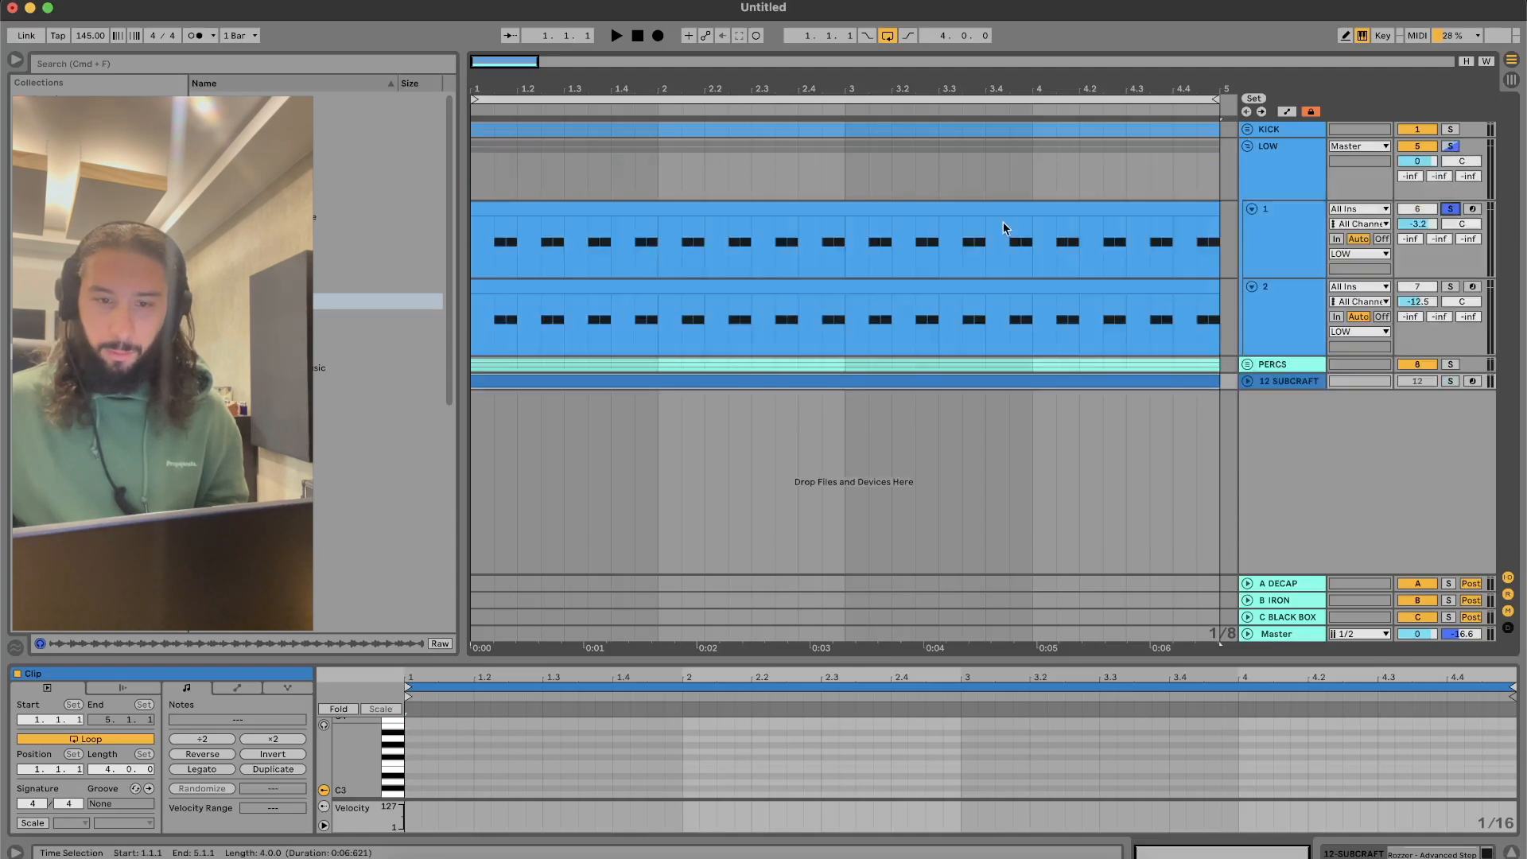
key(space)
click(1010, 205)
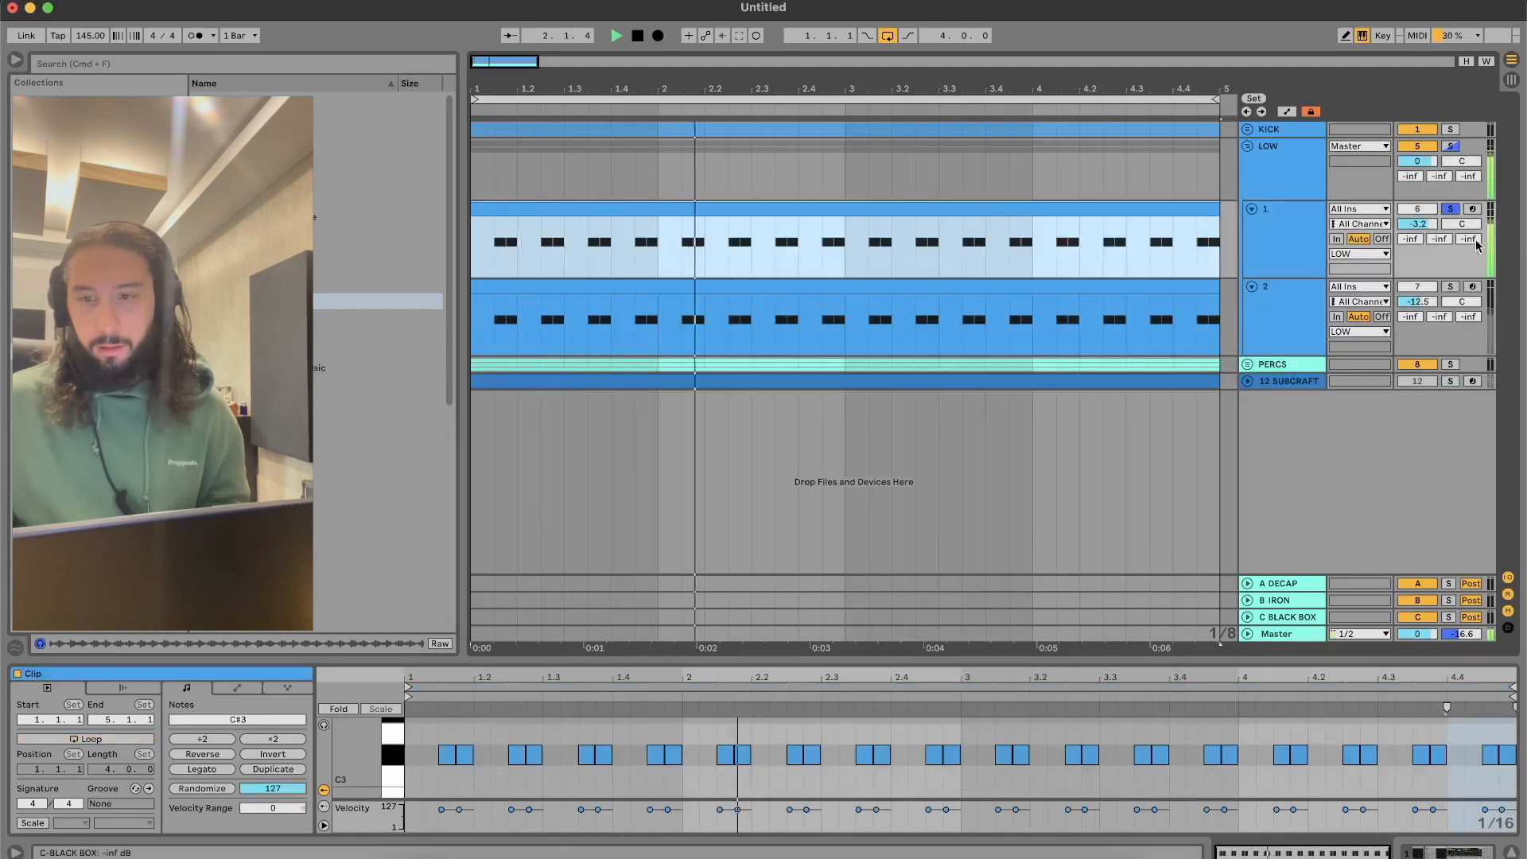
key(space)
click(1451, 286)
key(space)
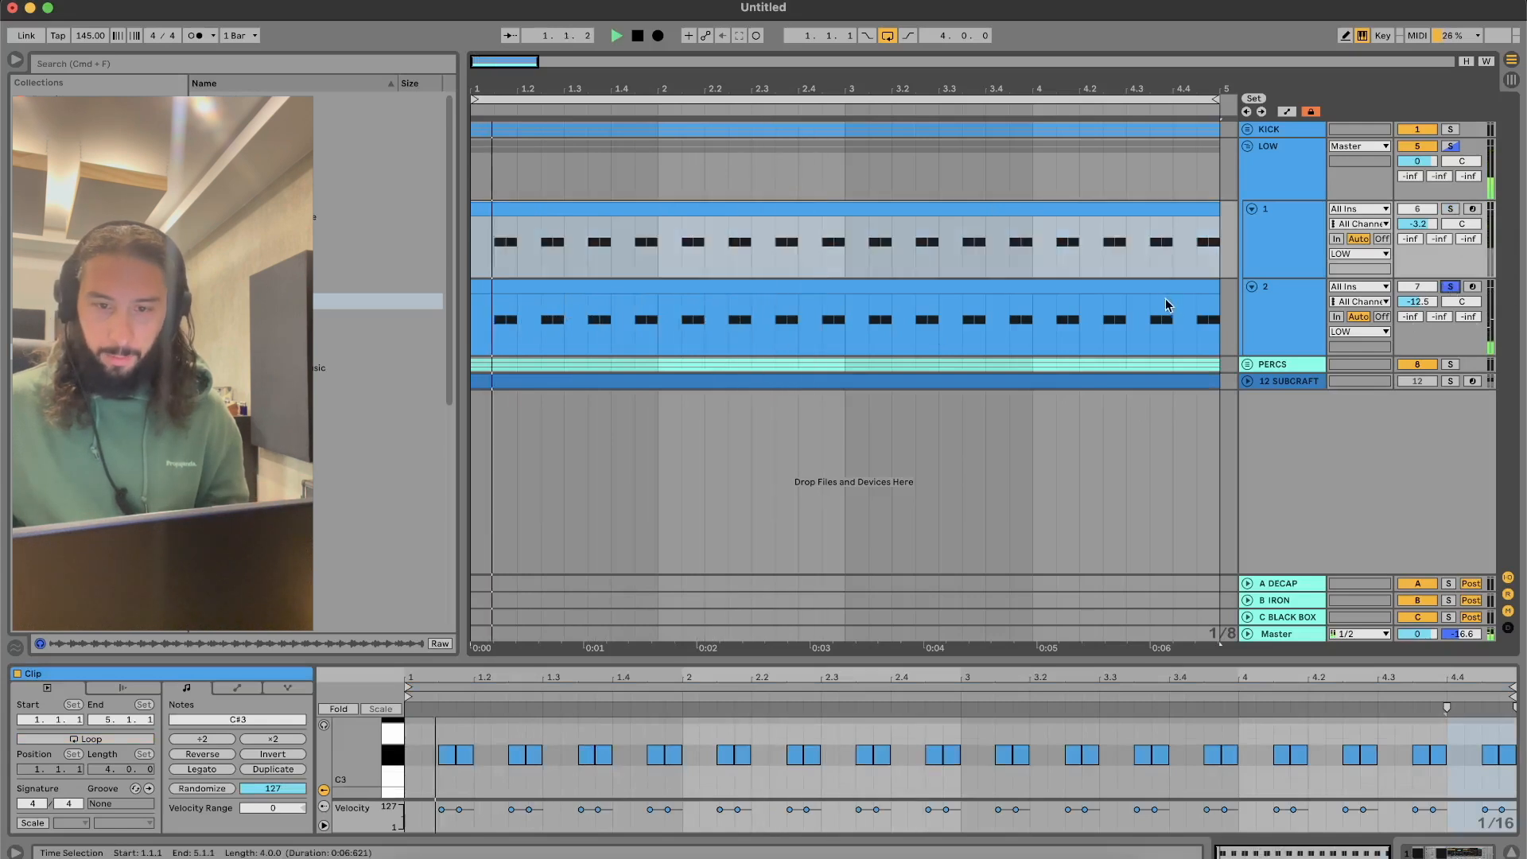
Show LOW track 2's device chain, check its Pro-Q 3 equalizer, and open its SUBCRAFT instrument with playback running
click(1149, 286)
click(1474, 853)
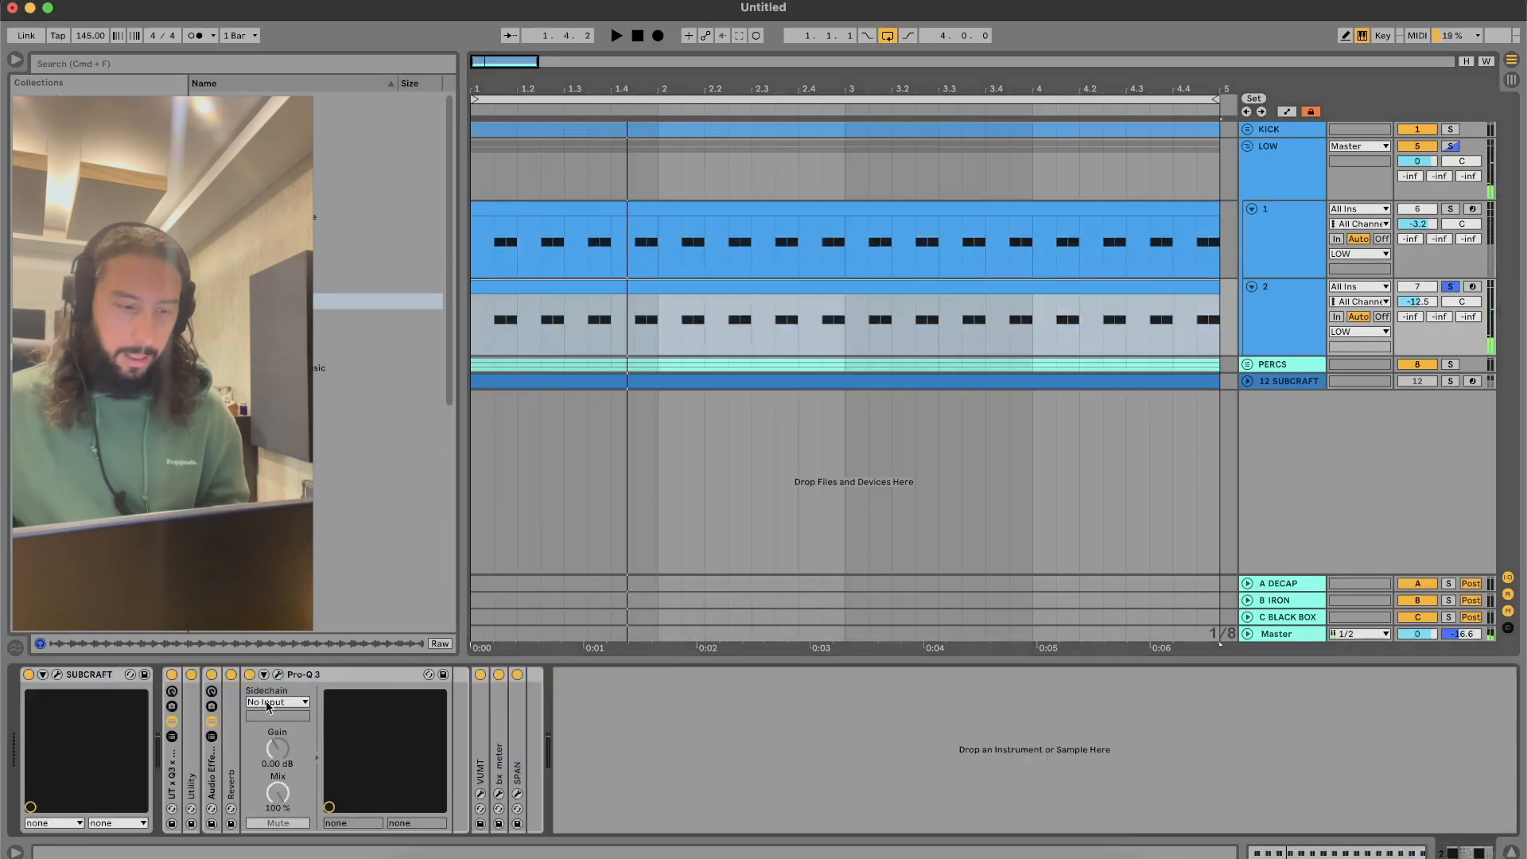
click(276, 675)
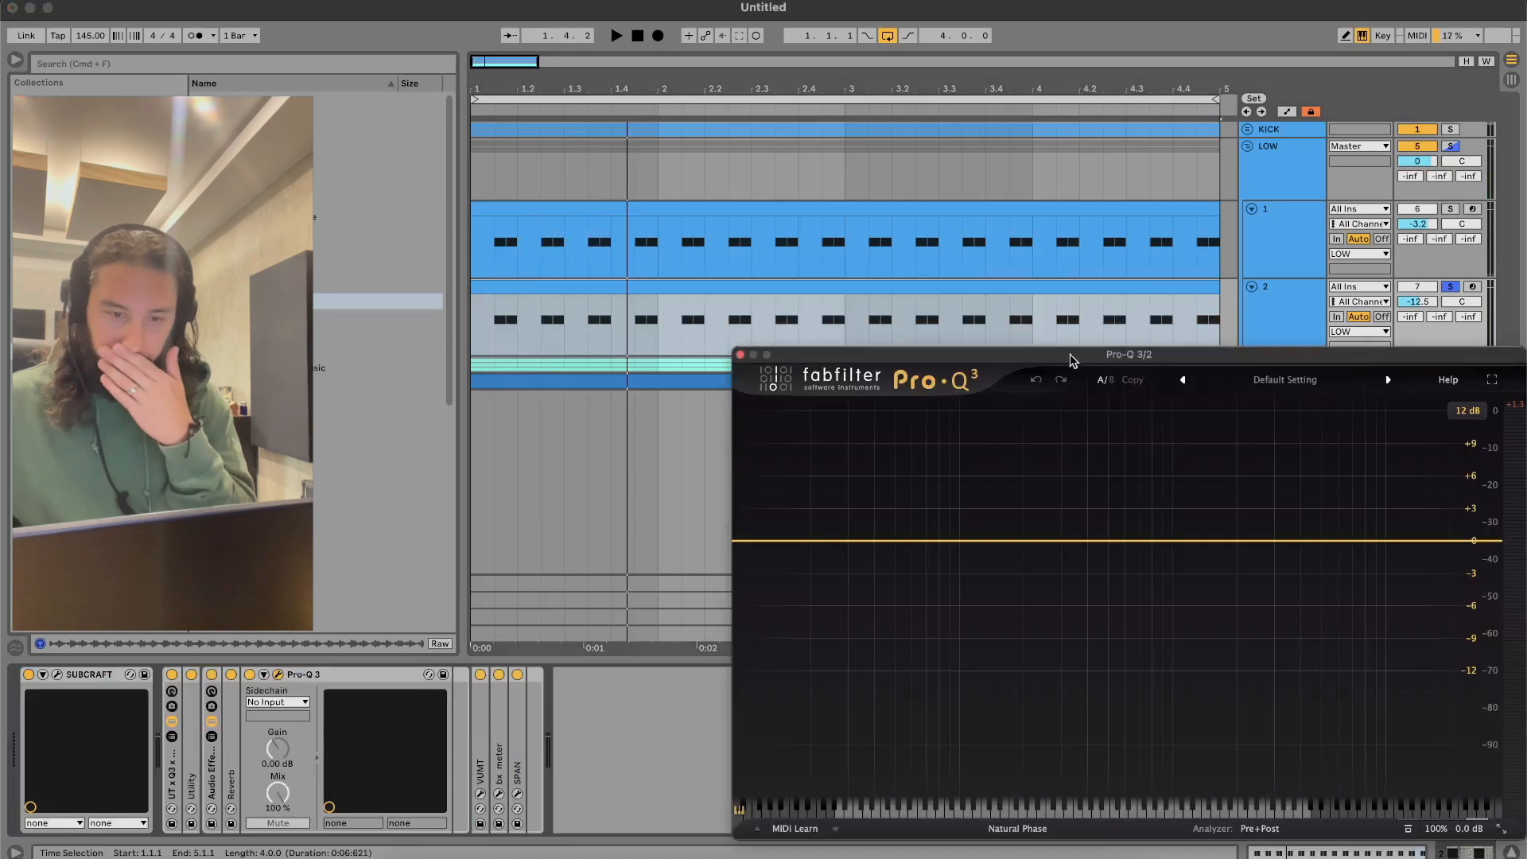
click(739, 355)
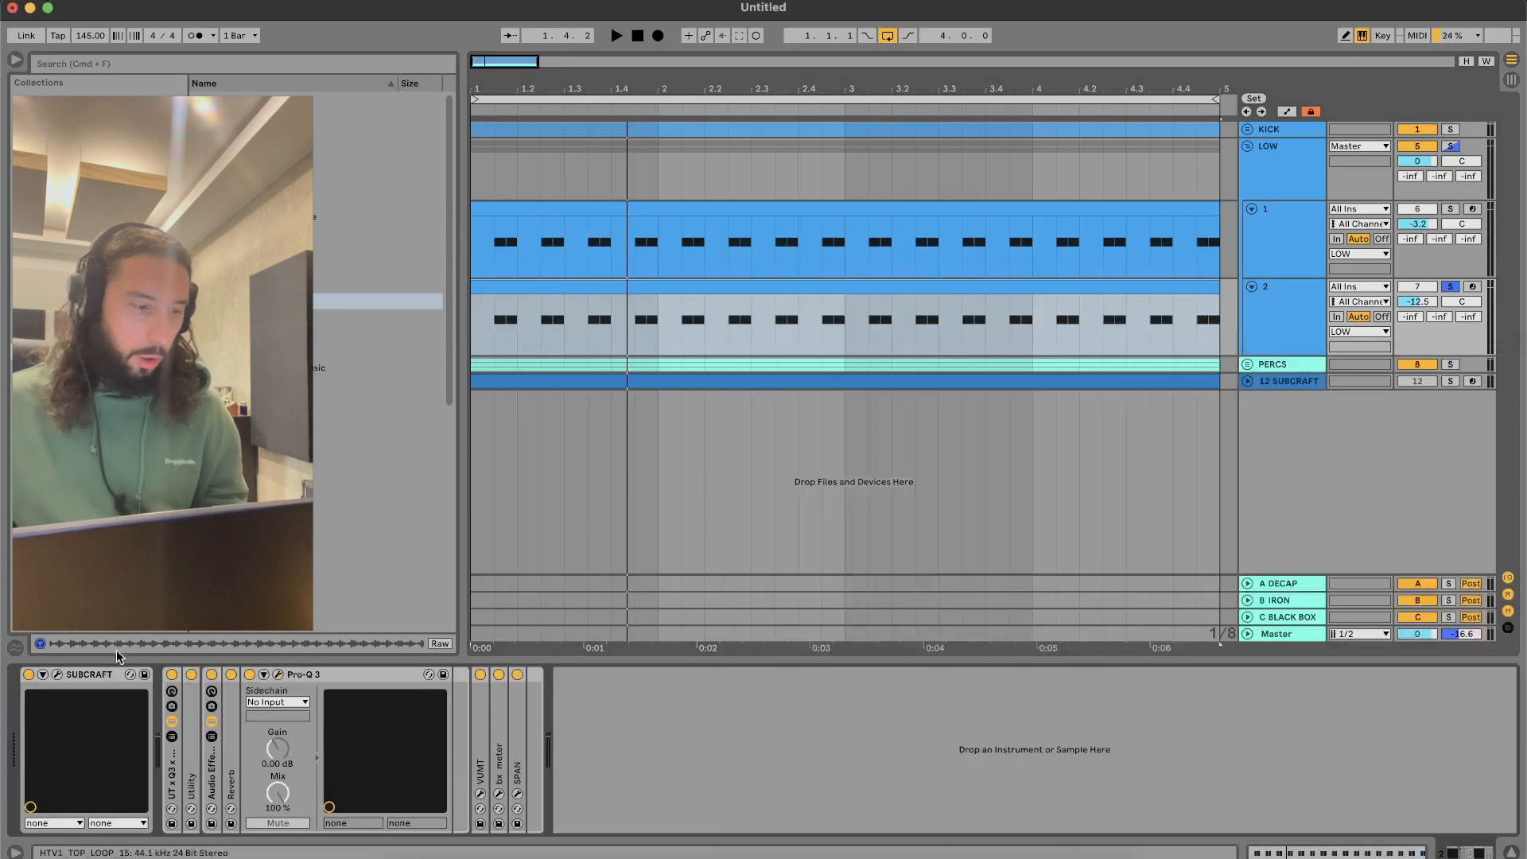
click(57, 675)
key(space)
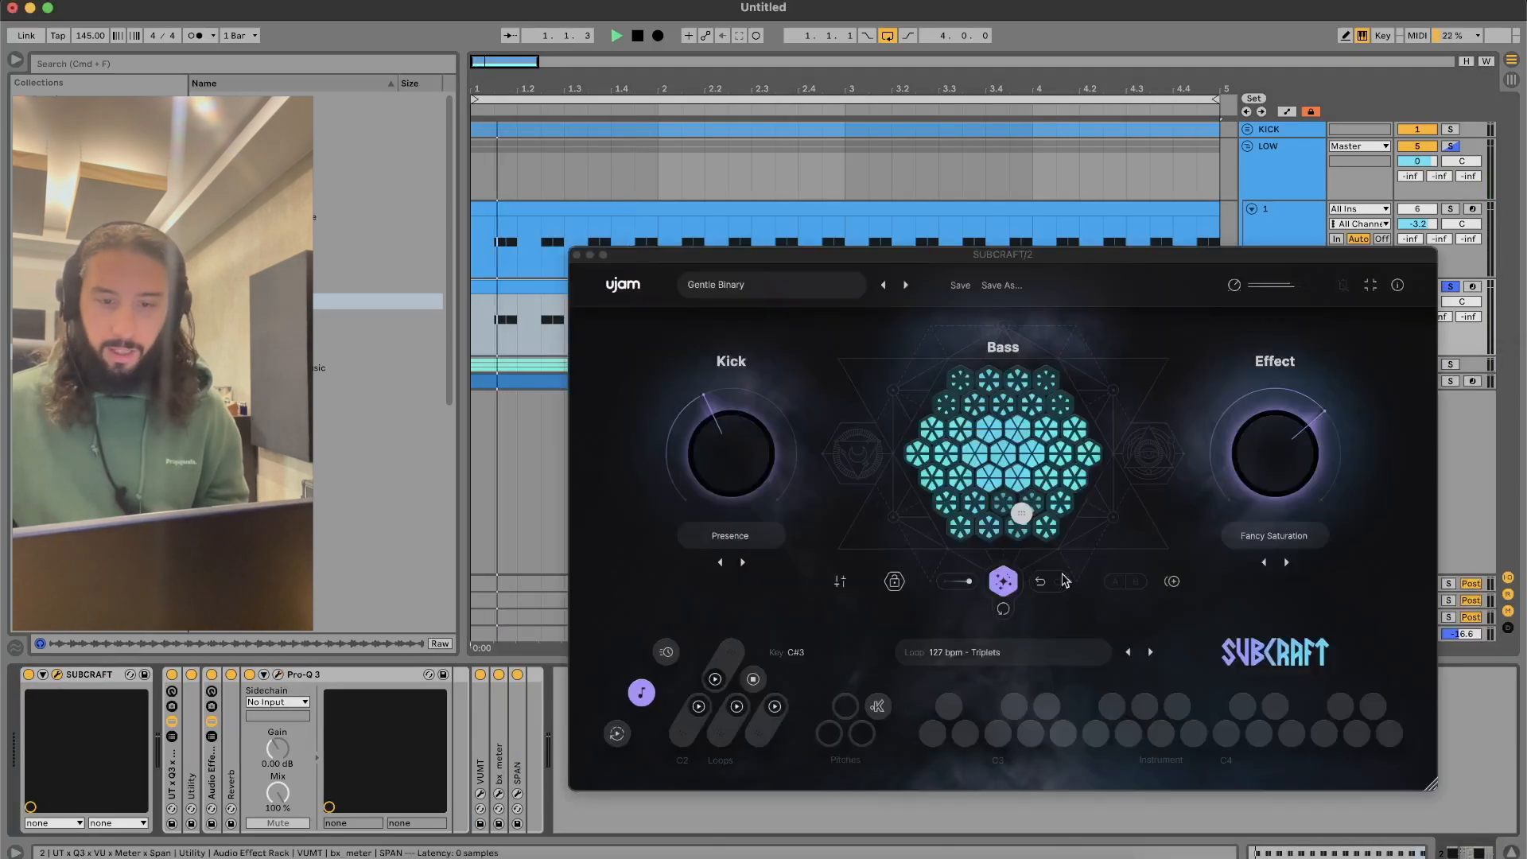
Lower the Kick amount of track 2's Gentle Binary sound and move the bass selector to a higher cell further right
drag(720, 490, 718, 478)
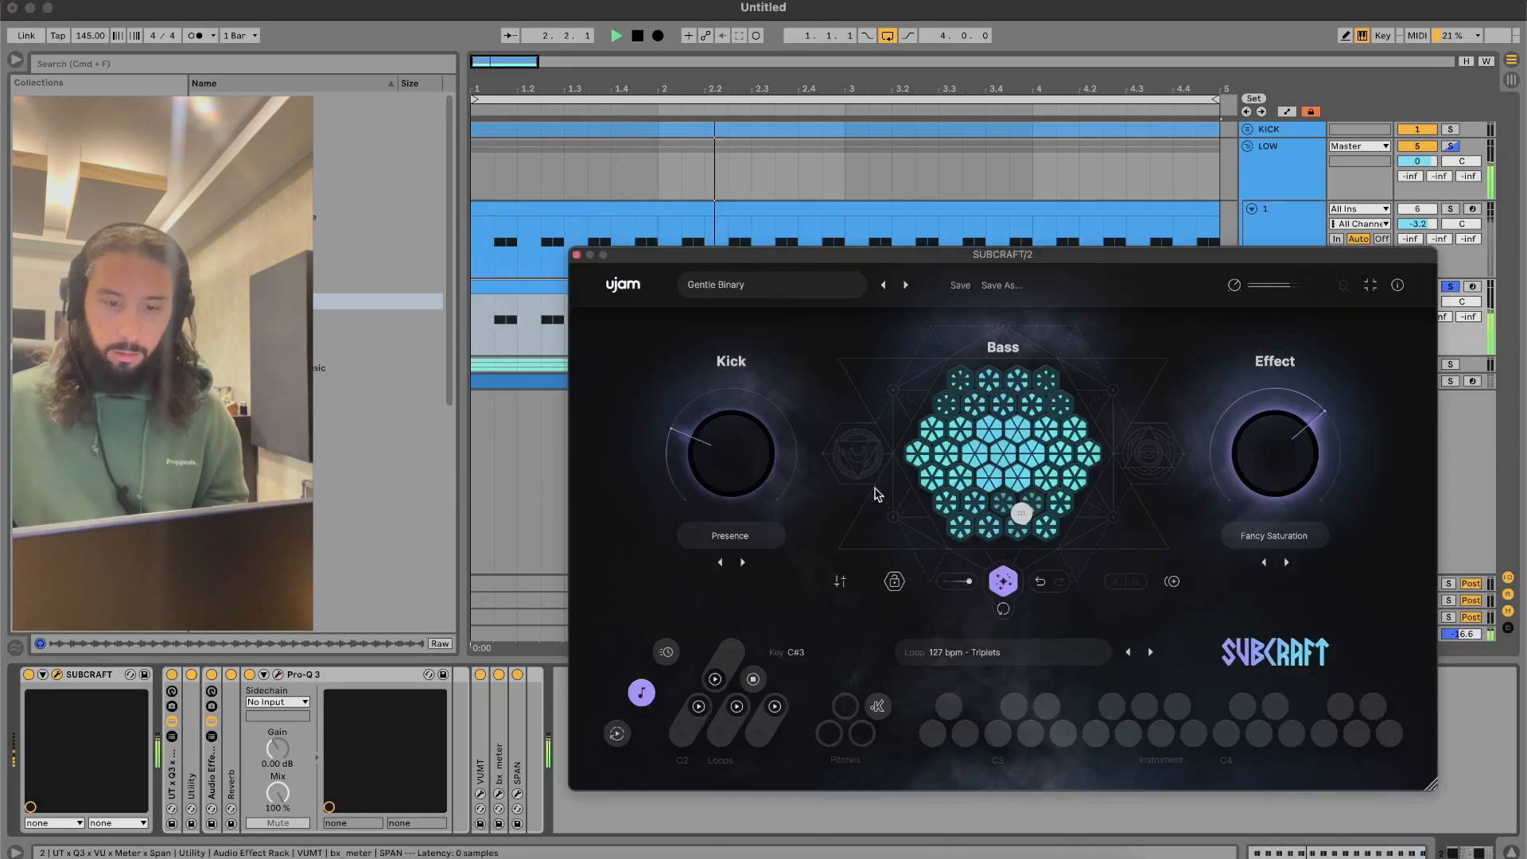
drag(1032, 481, 1050, 475)
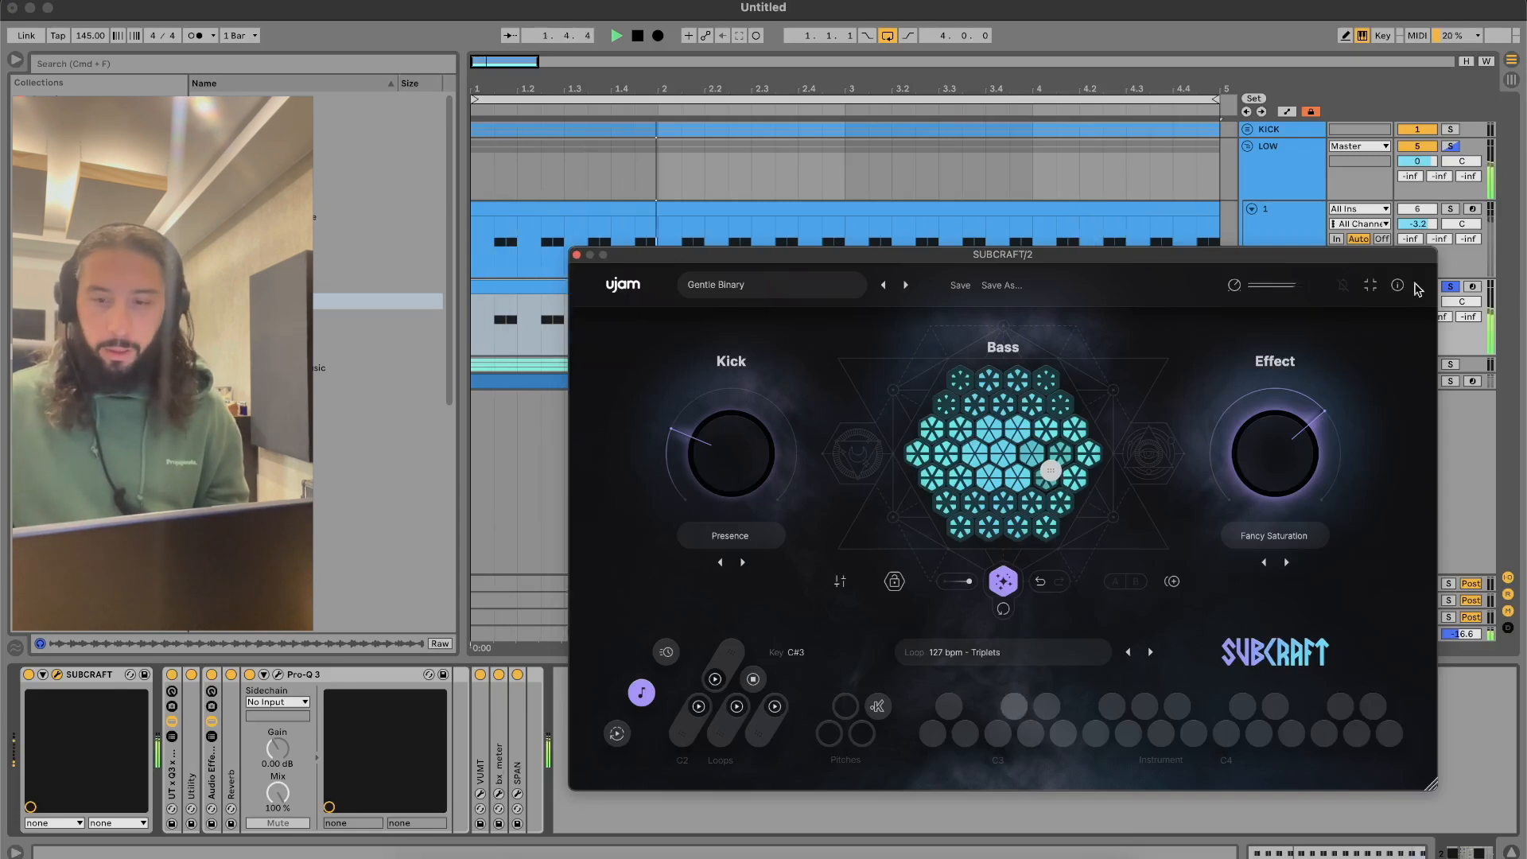
drag(1222, 262, 1216, 262)
Add a C#3 note at 1.1.2 in track 2's clip and duplicate the addition so each beat plays three notes
click(513, 300)
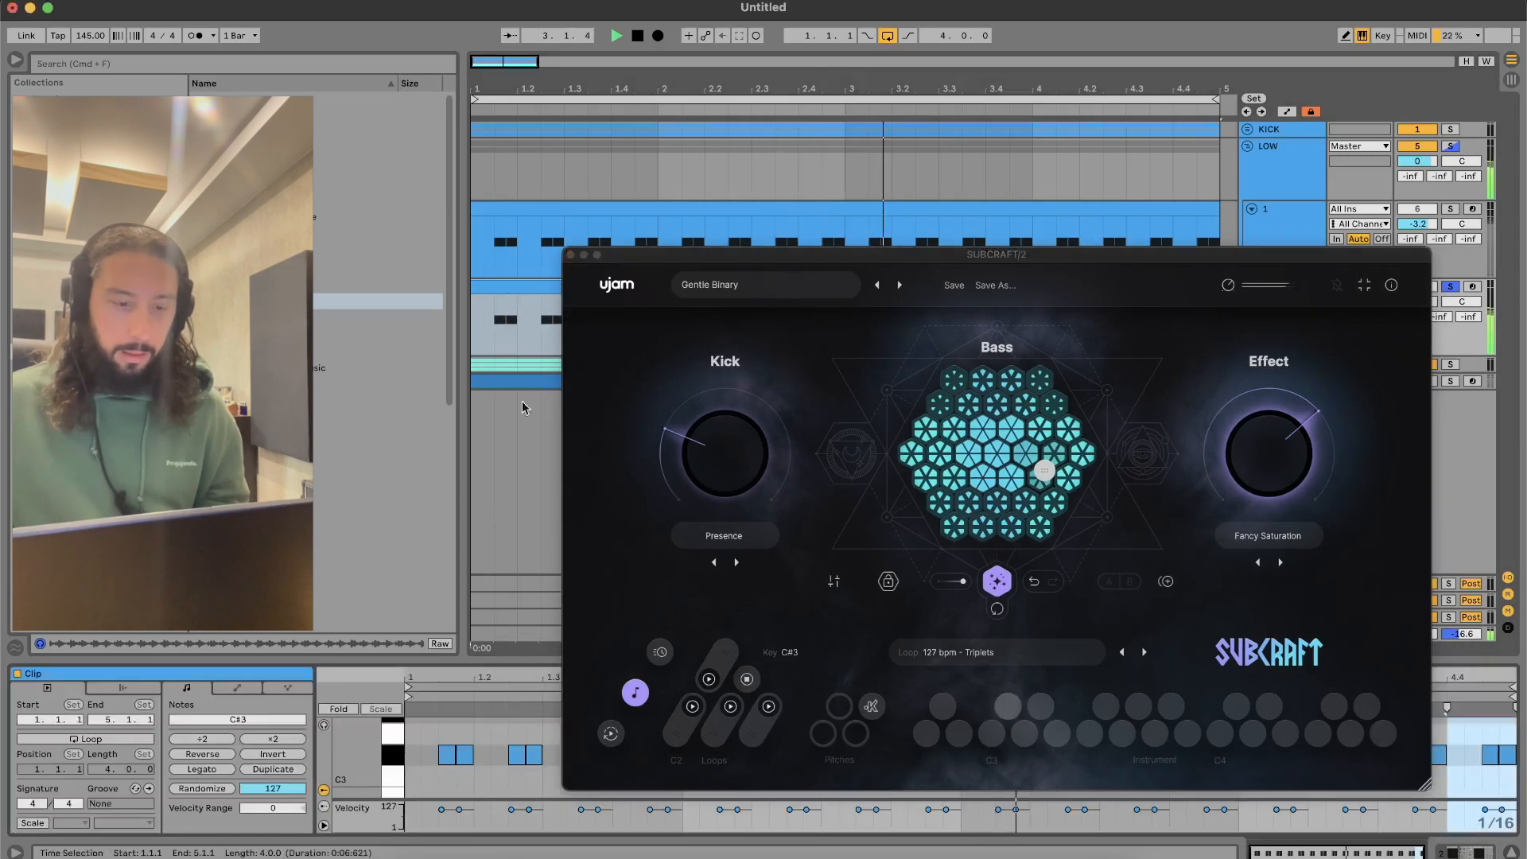
click(430, 753)
key(space)
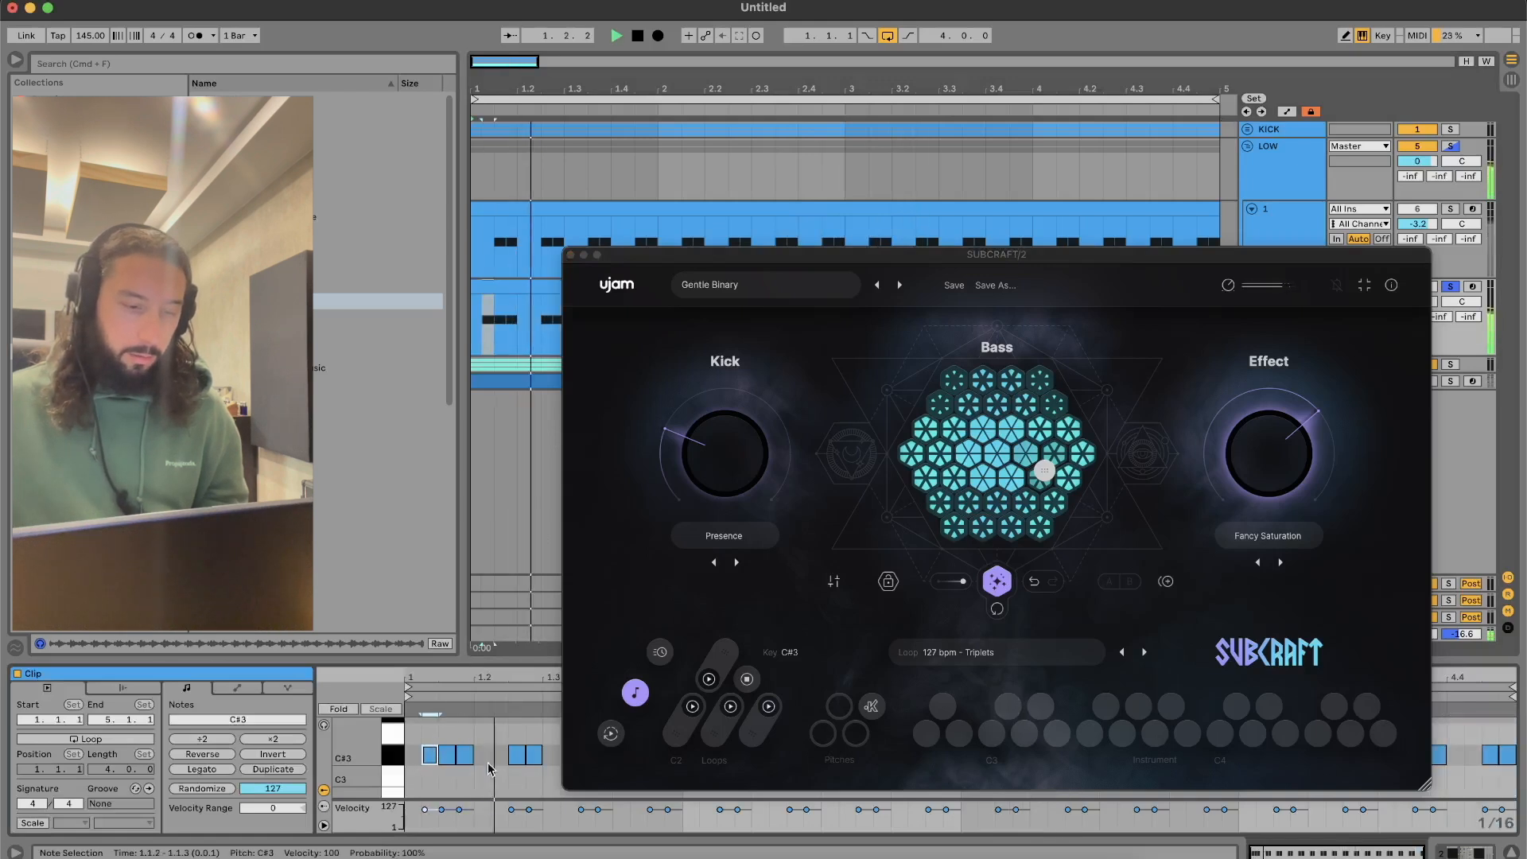
drag(479, 737, 307, 828)
key(super+d)
key(super+d)
key(super+d)
key(super+d)
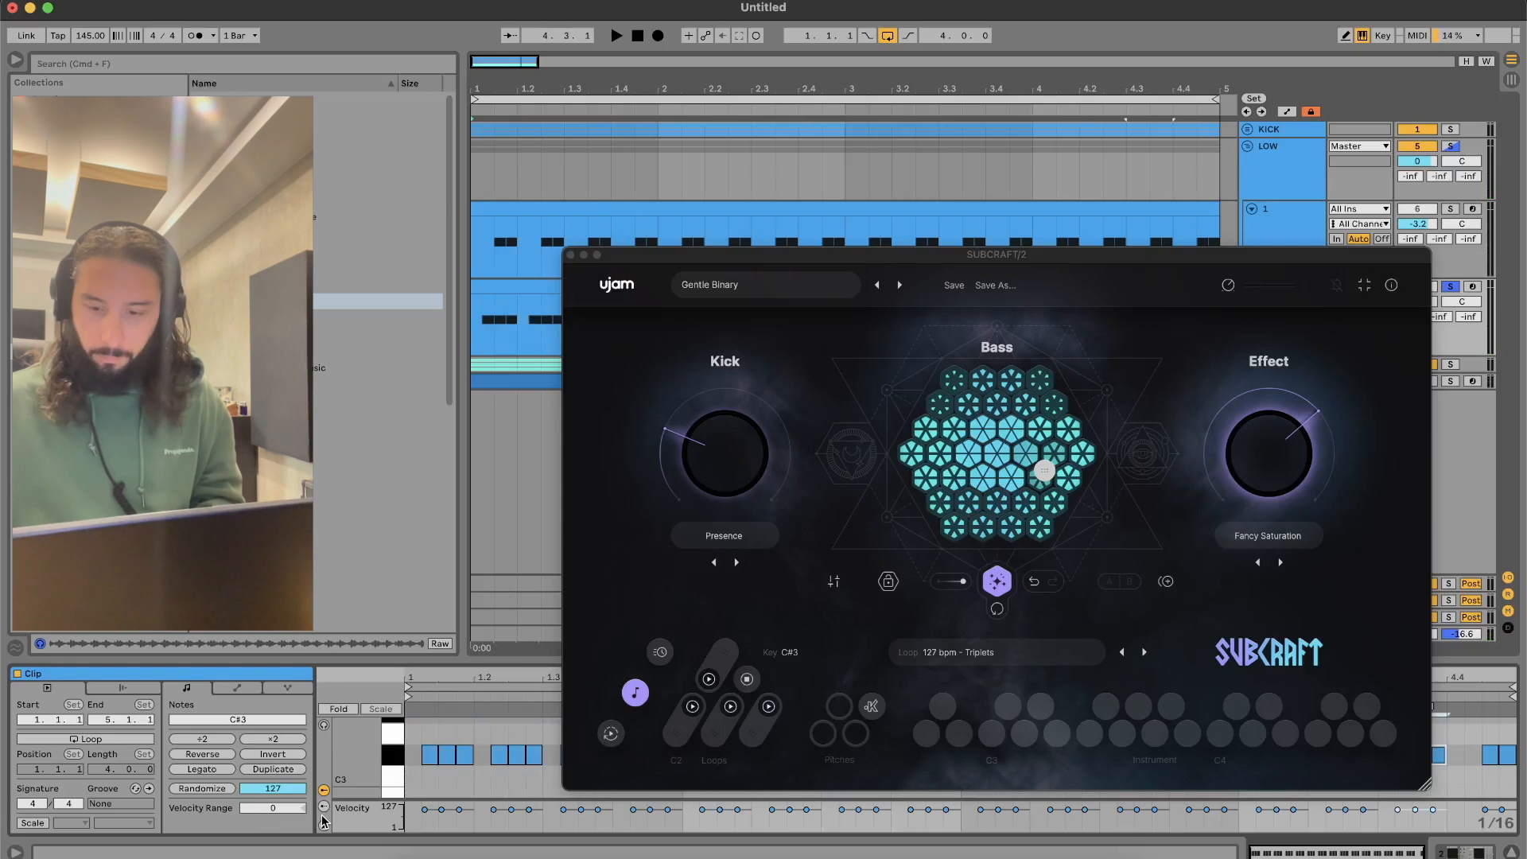
Play the new pattern, lower track 2's Kick amount slightly, and raise its Effect amount to the maximum
key(space)
mouse_move(719, 461)
mouse_down()
mouse_move(740, 418)
mouse_move(736, 481)
mouse_up()
drag(1273, 488, 1249, 395)
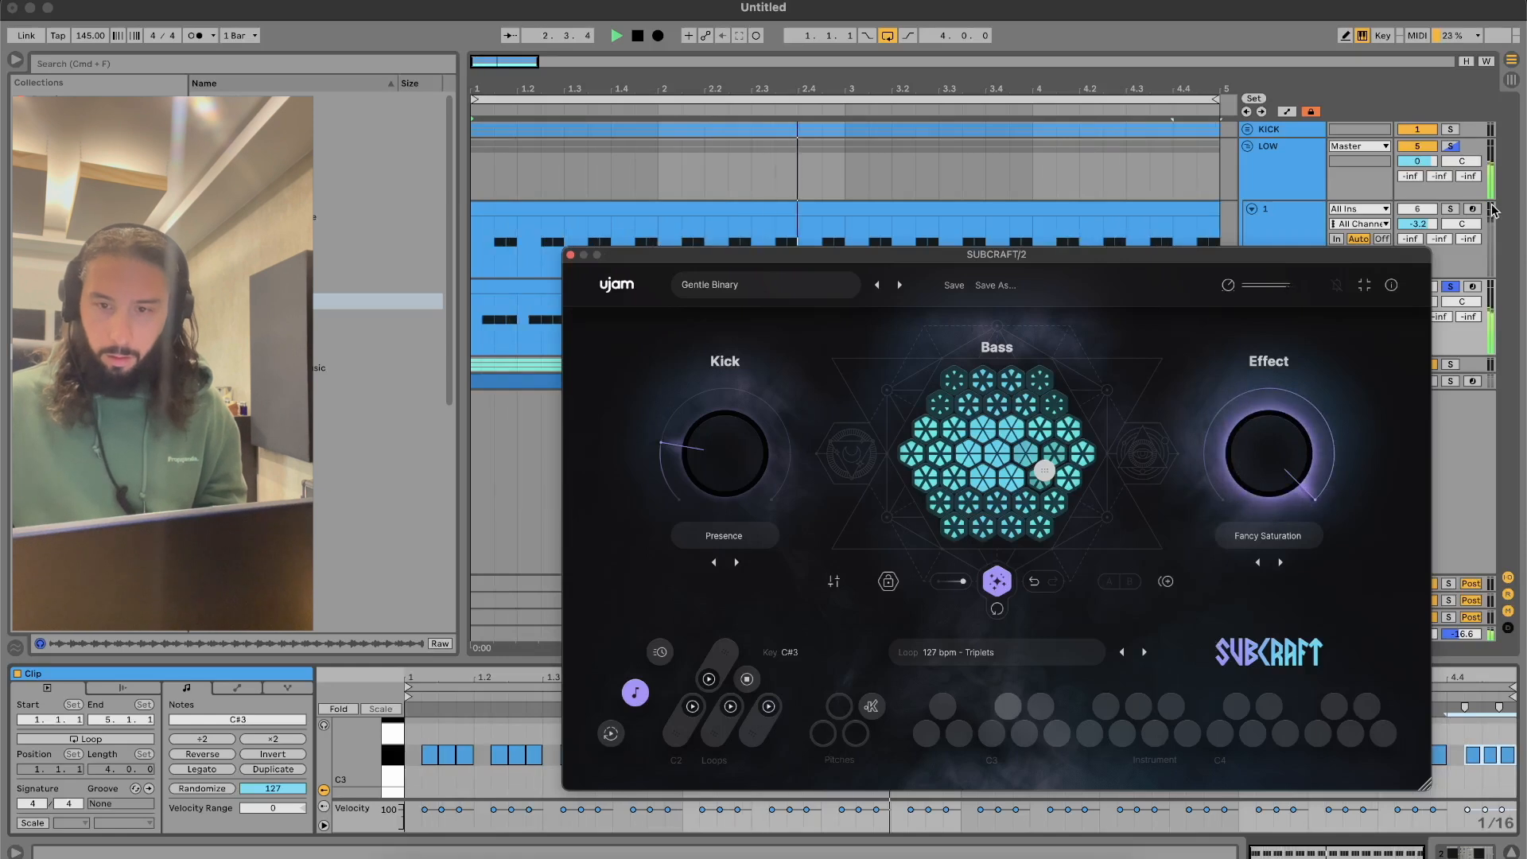
Solo the KICK group and LOW track 1 together with track 2 to hear the layers combined
click(1449, 131)
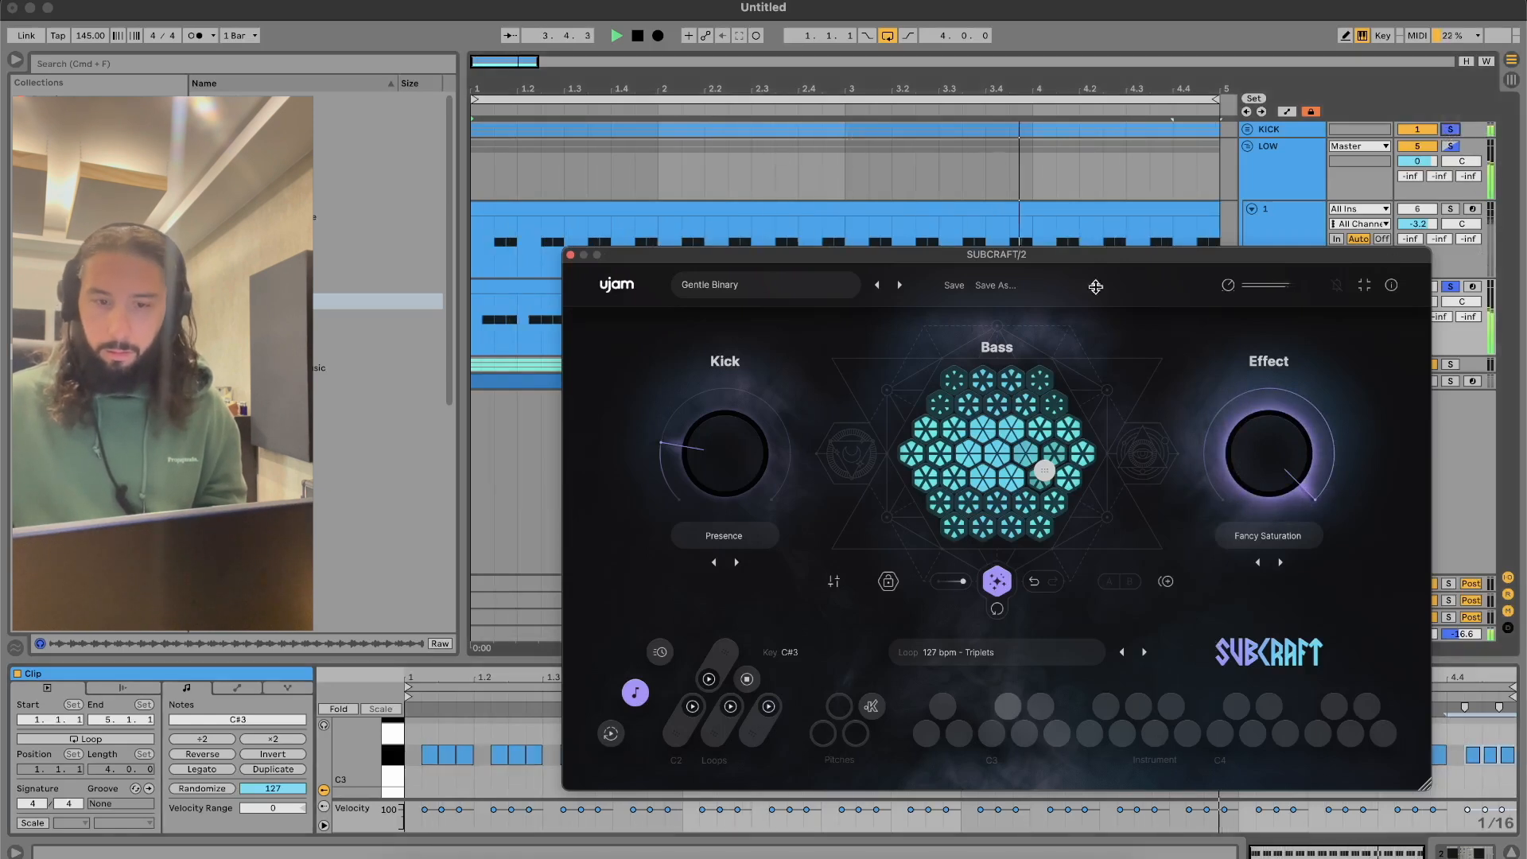
click(1450, 209)
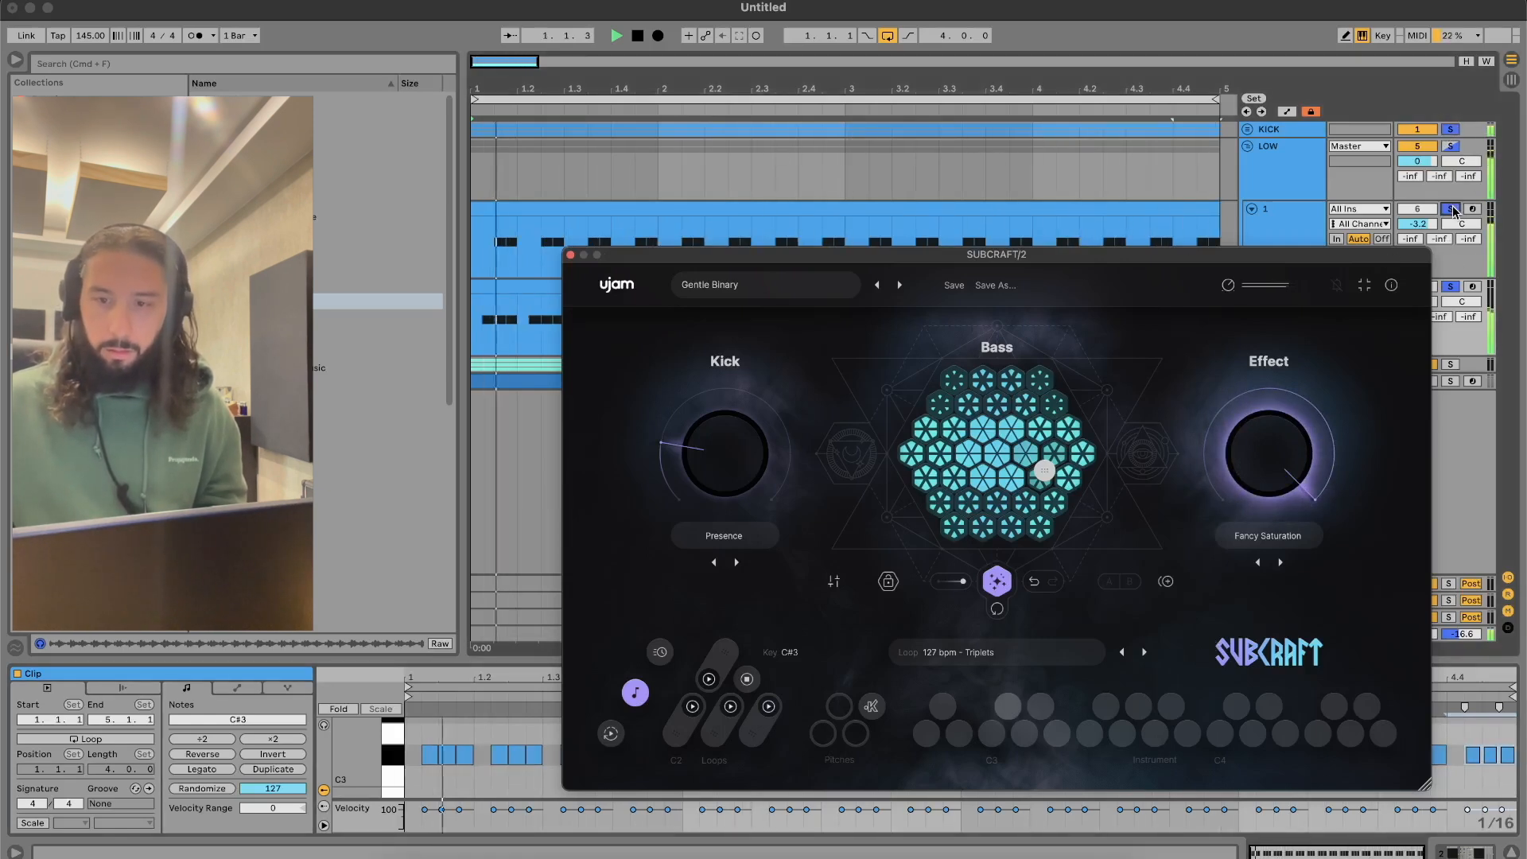
Move track 2's bass selector to a lower cell while the track is soloed, and end the solo and close its SUBCRAFT window
click(1451, 287)
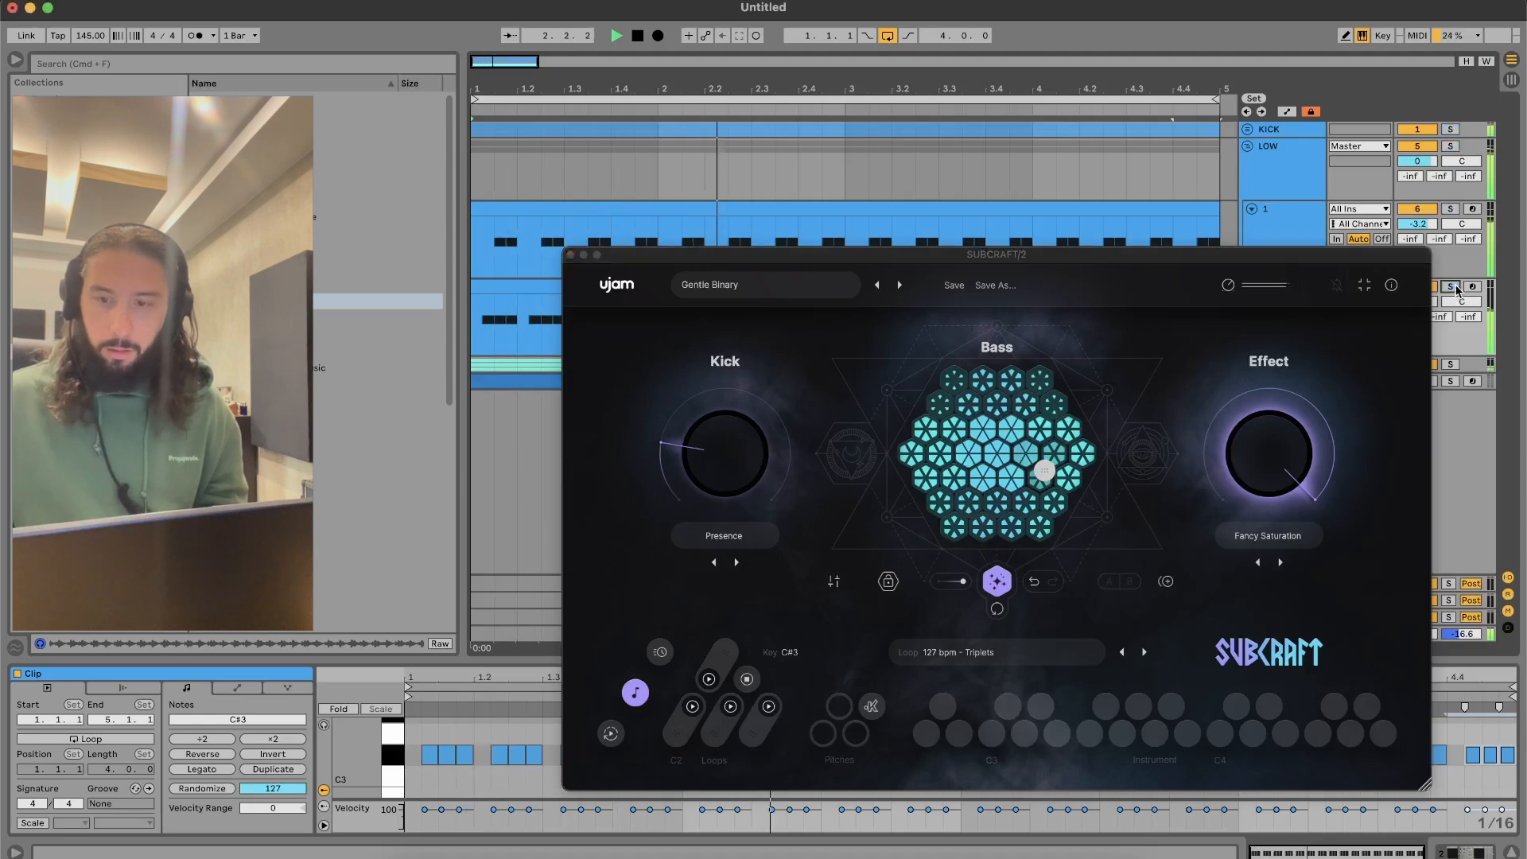
click(974, 450)
drag(973, 450, 1036, 516)
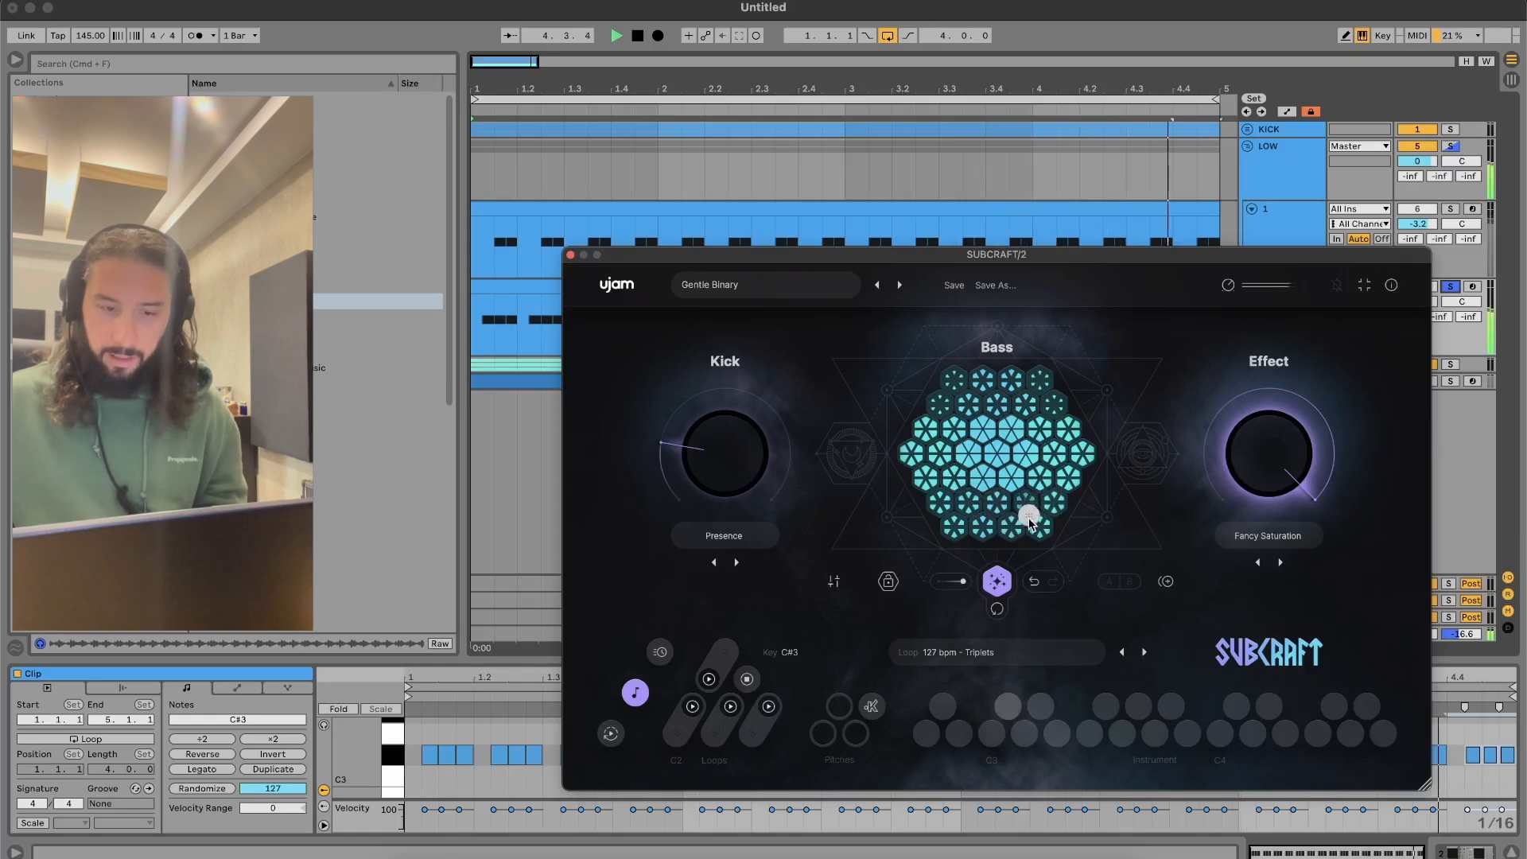
drag(736, 477, 718, 516)
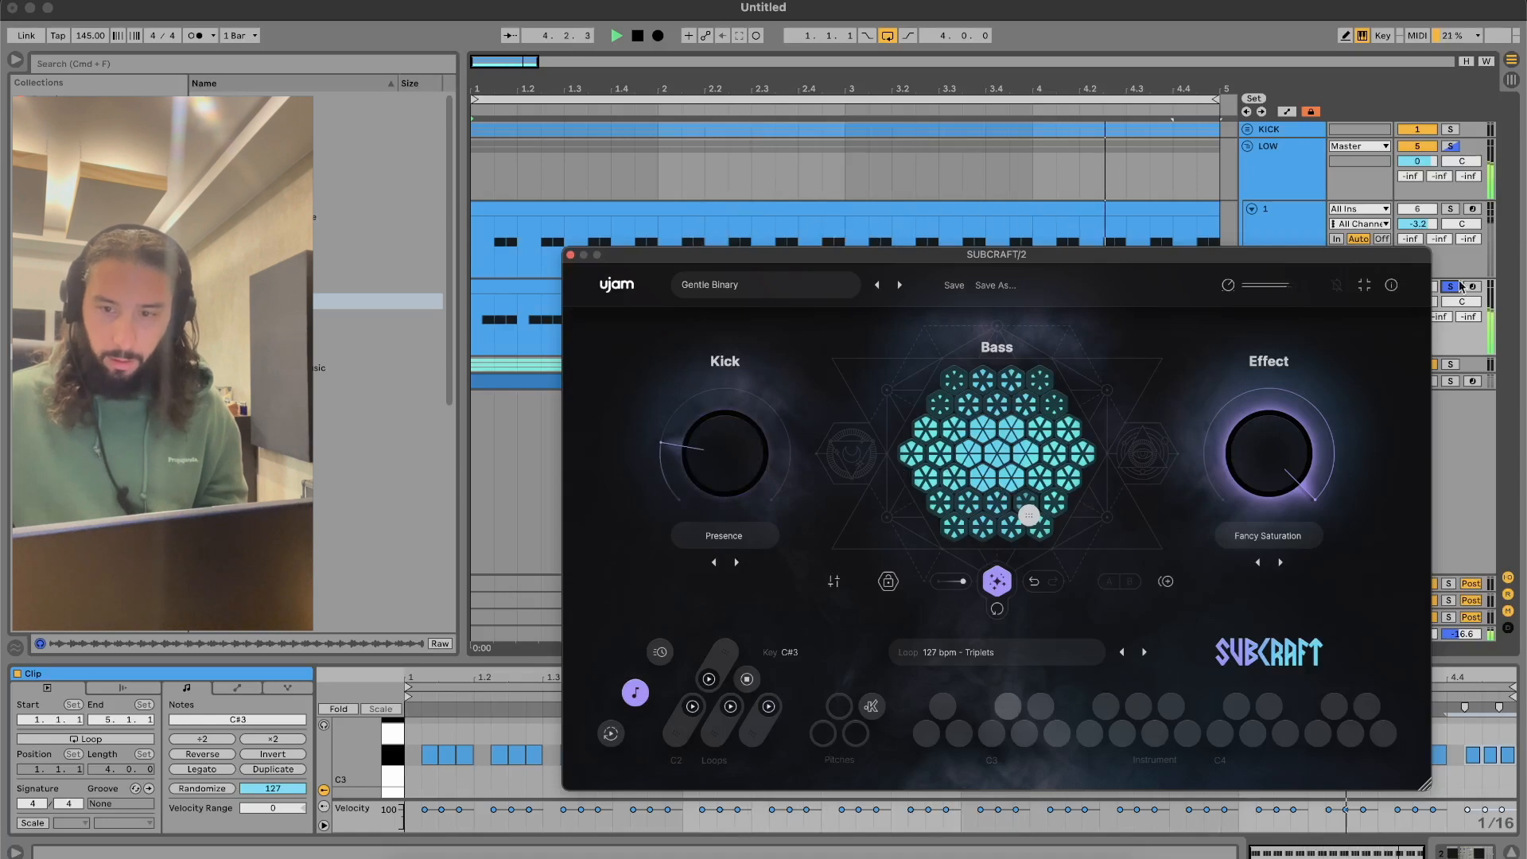
click(1453, 287)
click(571, 255)
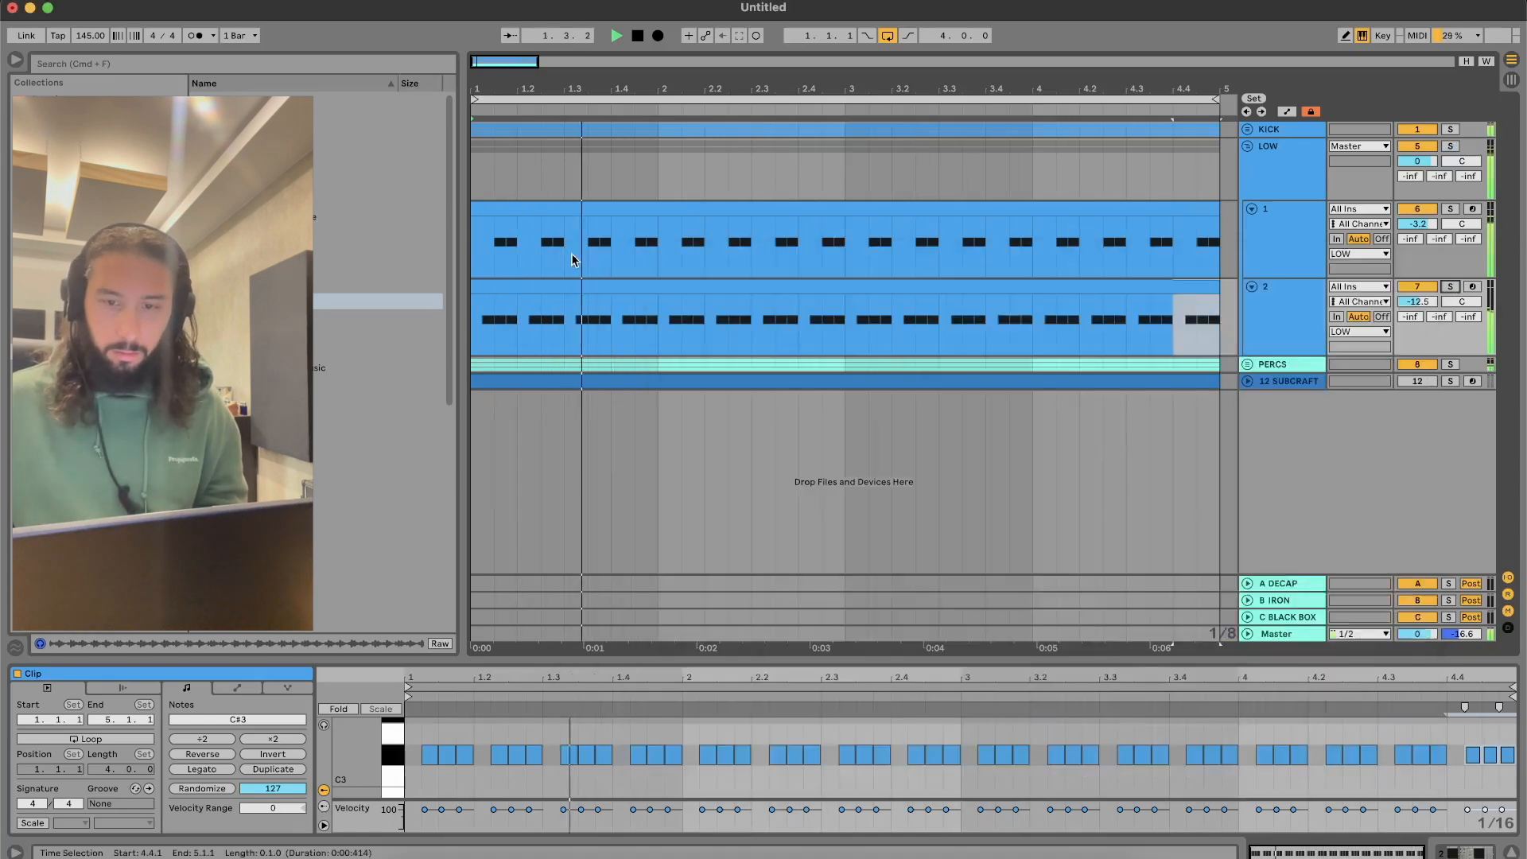
Stop playback, collapse the LOW group, and unfold and solo the 12 SUBCRAFT track with its clip selected
key(space)
click(1247, 145)
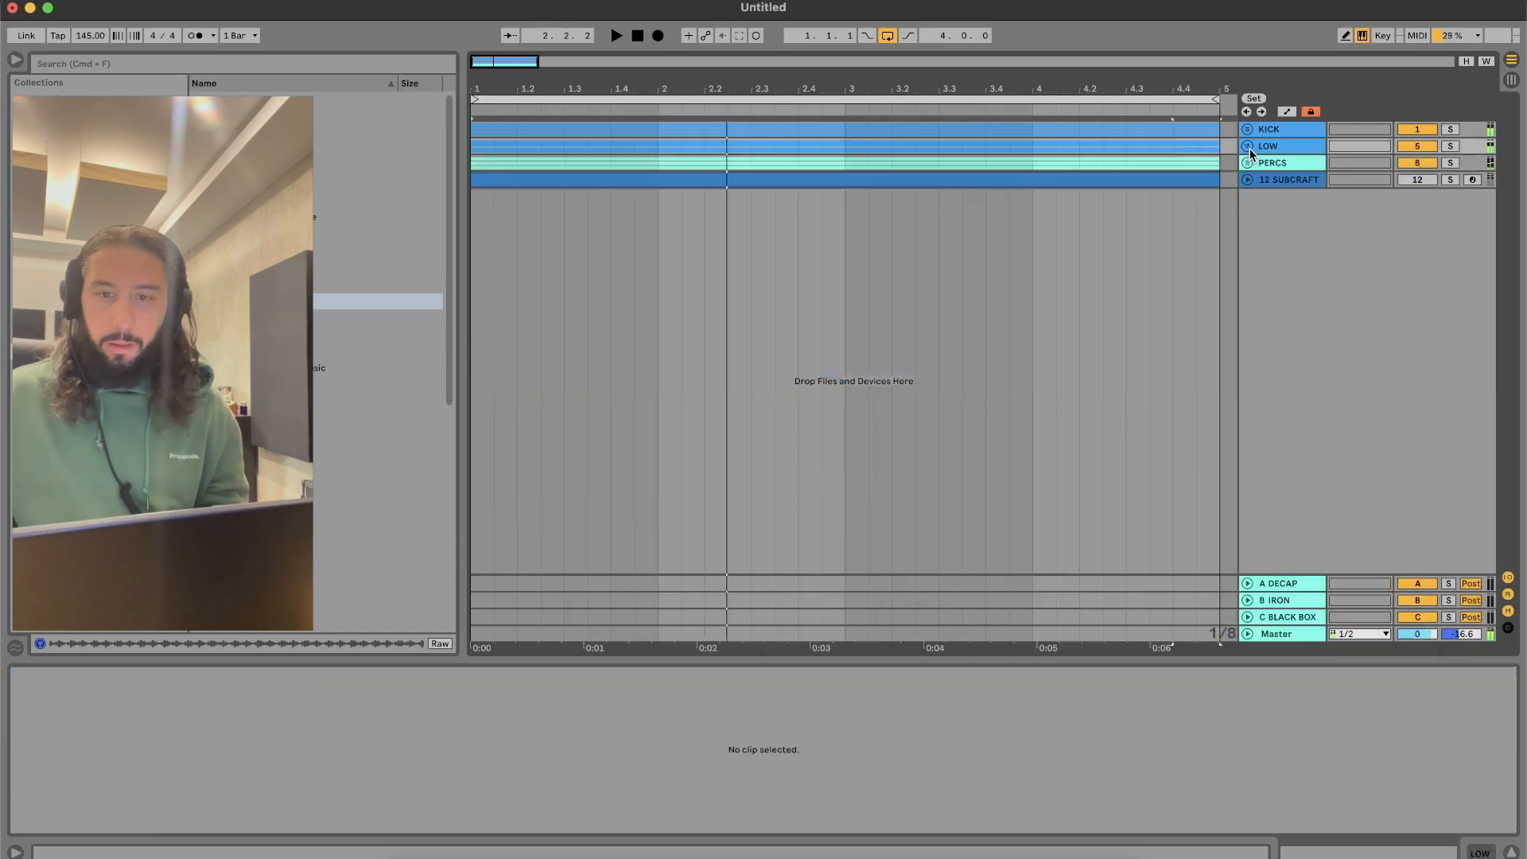
click(1247, 179)
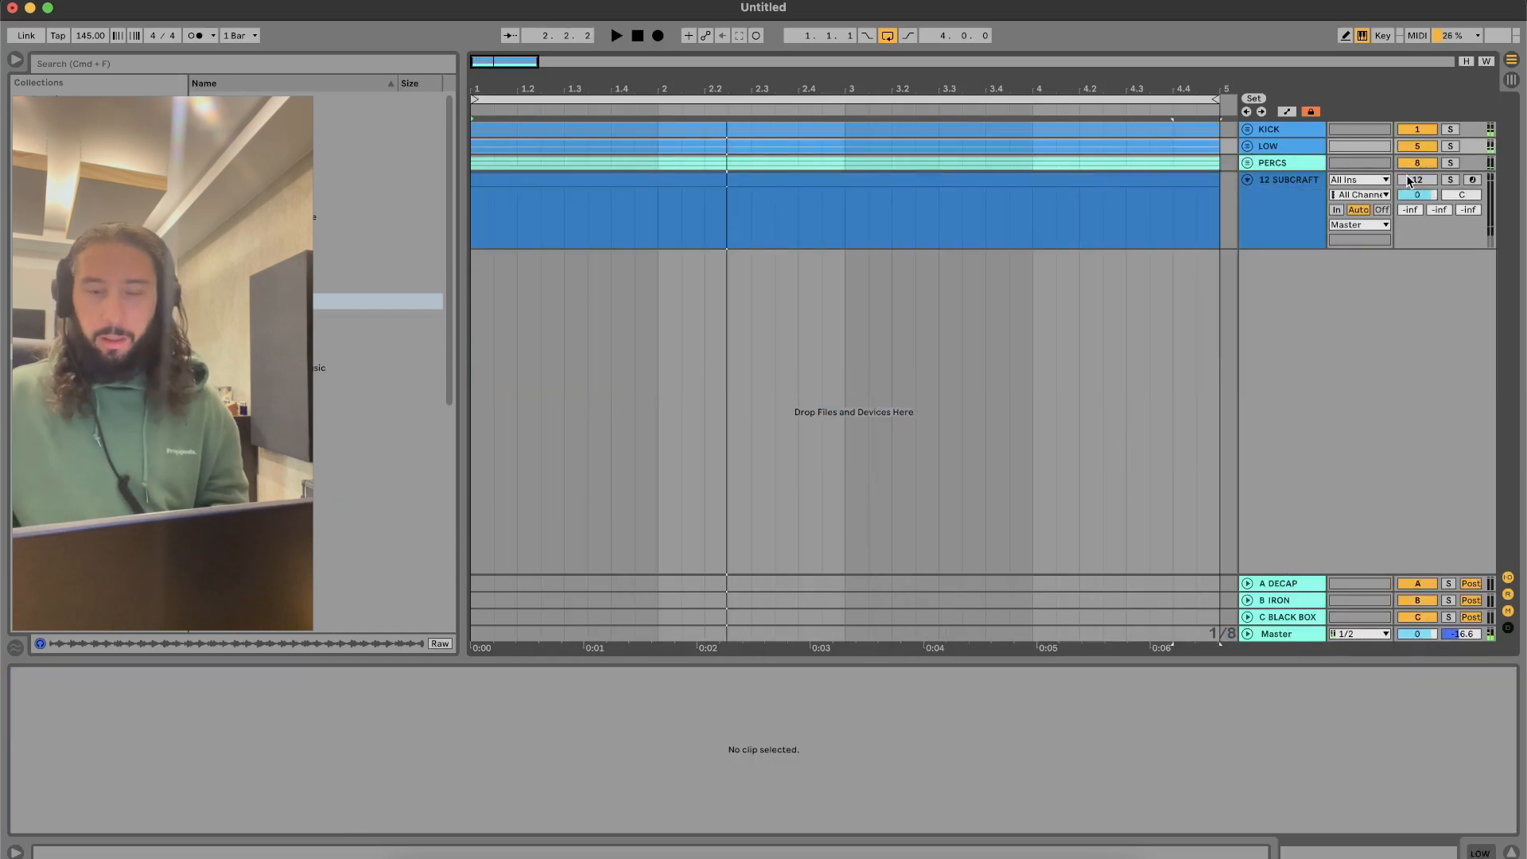
click(1213, 176)
click(1454, 180)
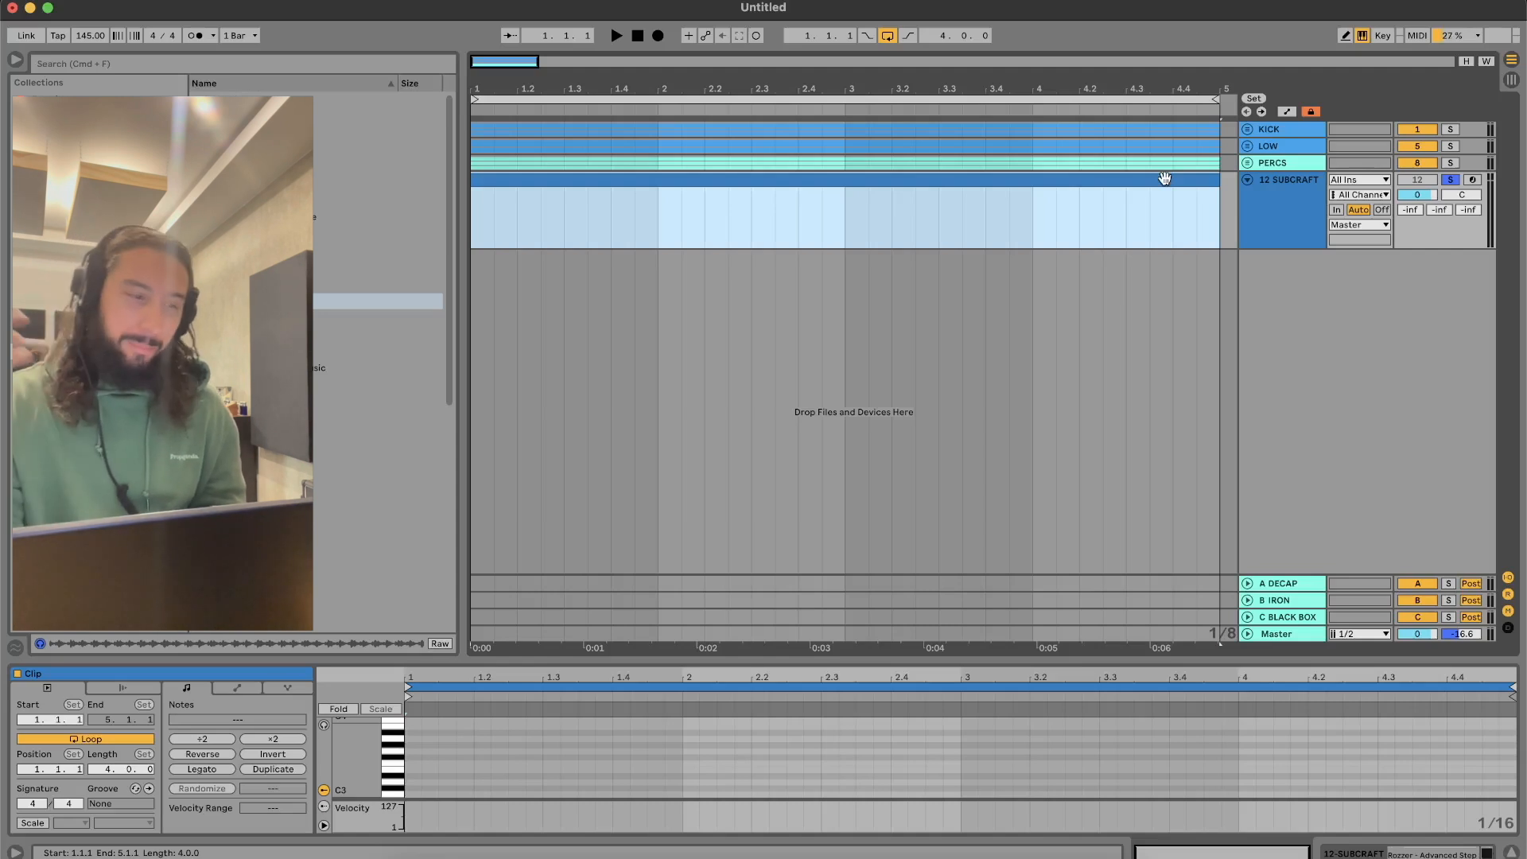
Show the 12 SUBCRAFT track's devices and audition the part driven by its Rozzer step sequencer
key(space)
key(space)
click(1416, 854)
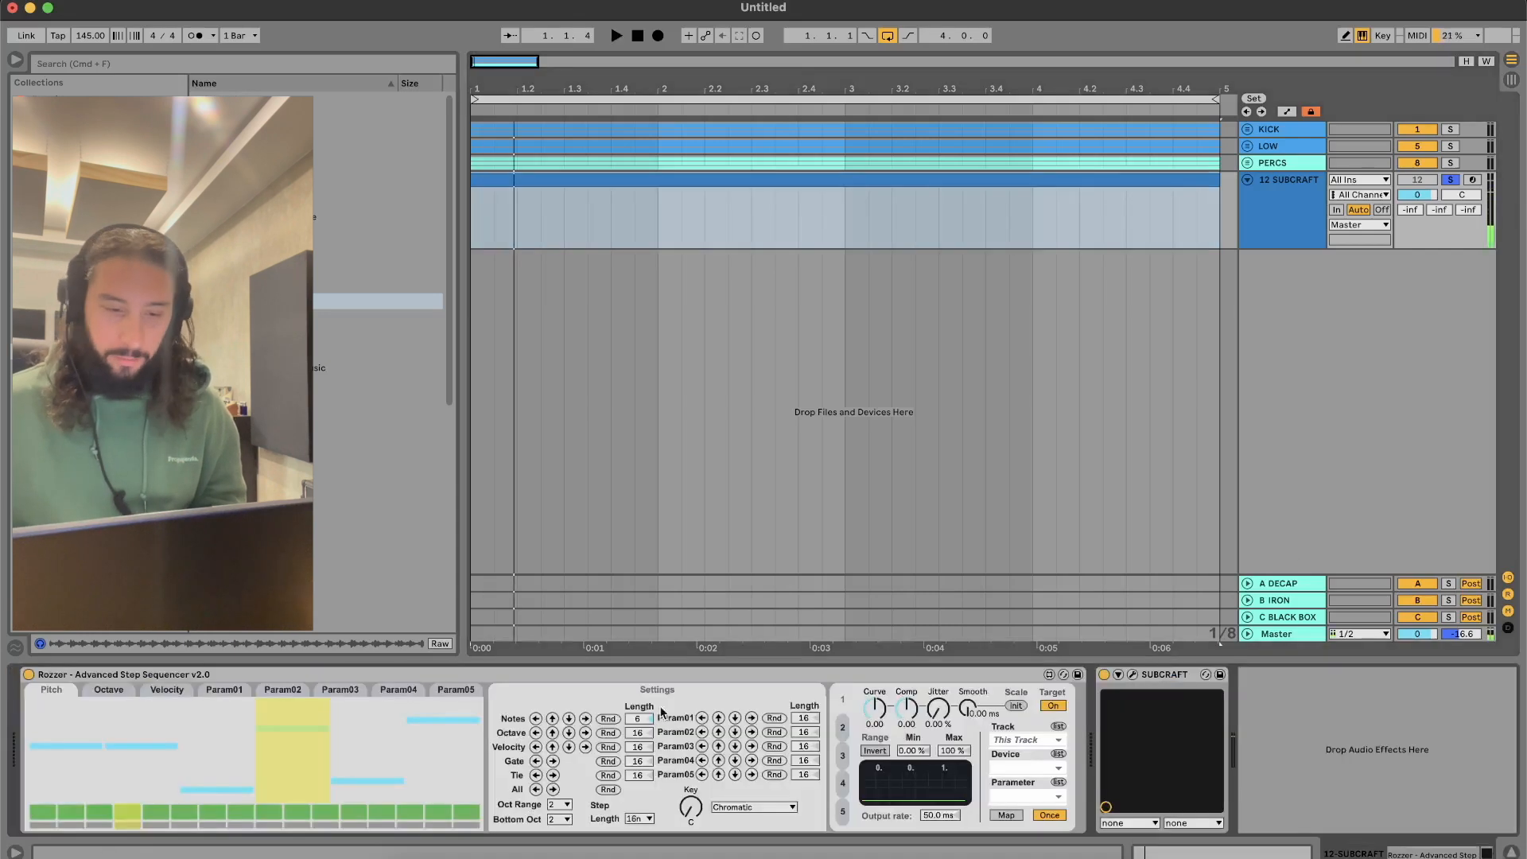
key(space)
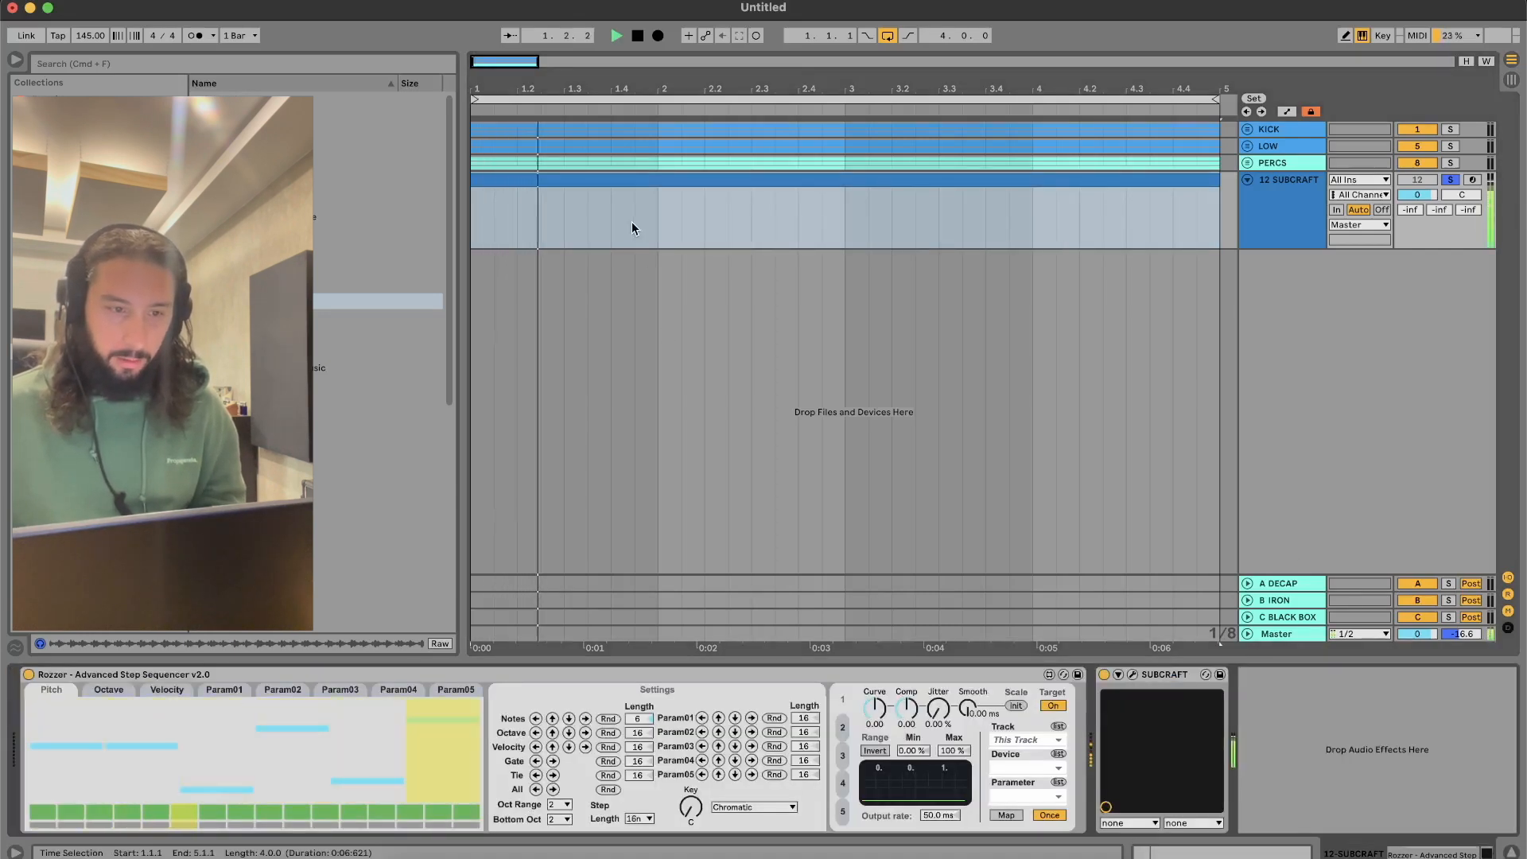
key(space)
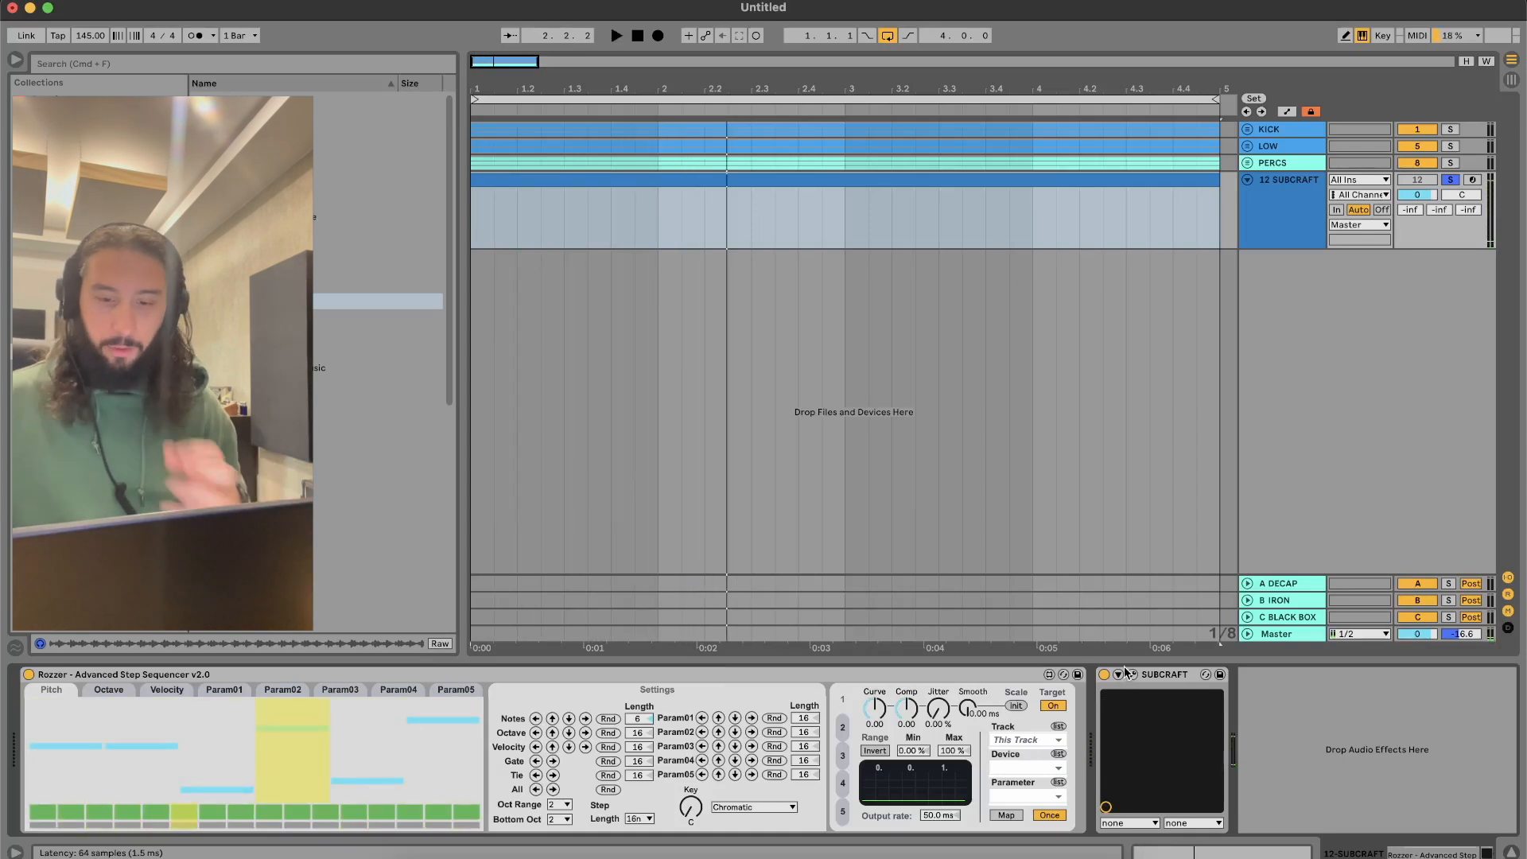
Show the timing settings of the 12 SUBCRAFT track's Sizzle sound, raise Swing past halfway, and set Speed to Double and Sync to 1/8
click(1133, 676)
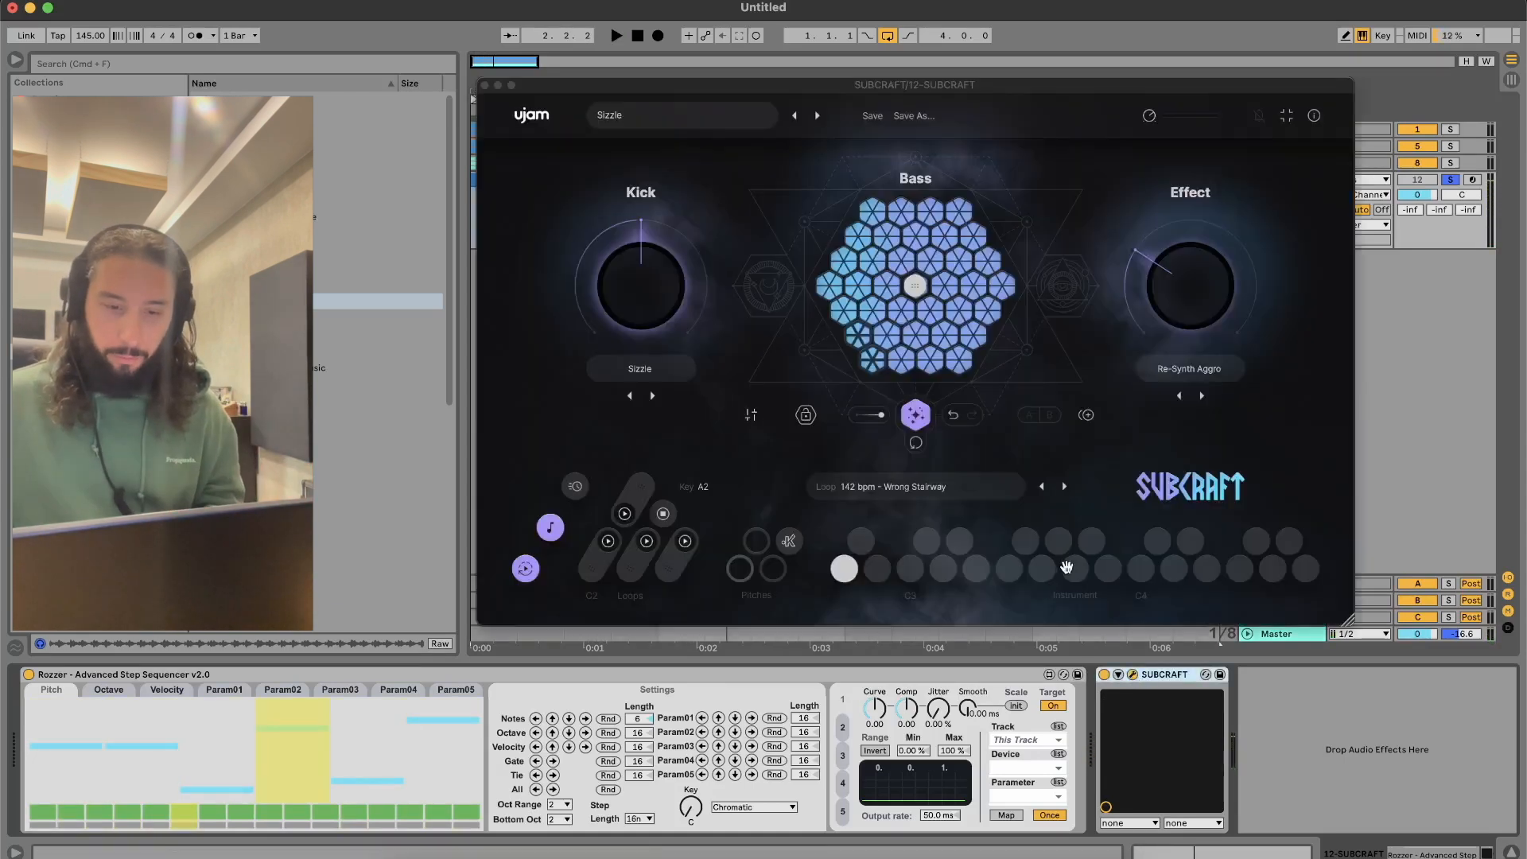
key(space)
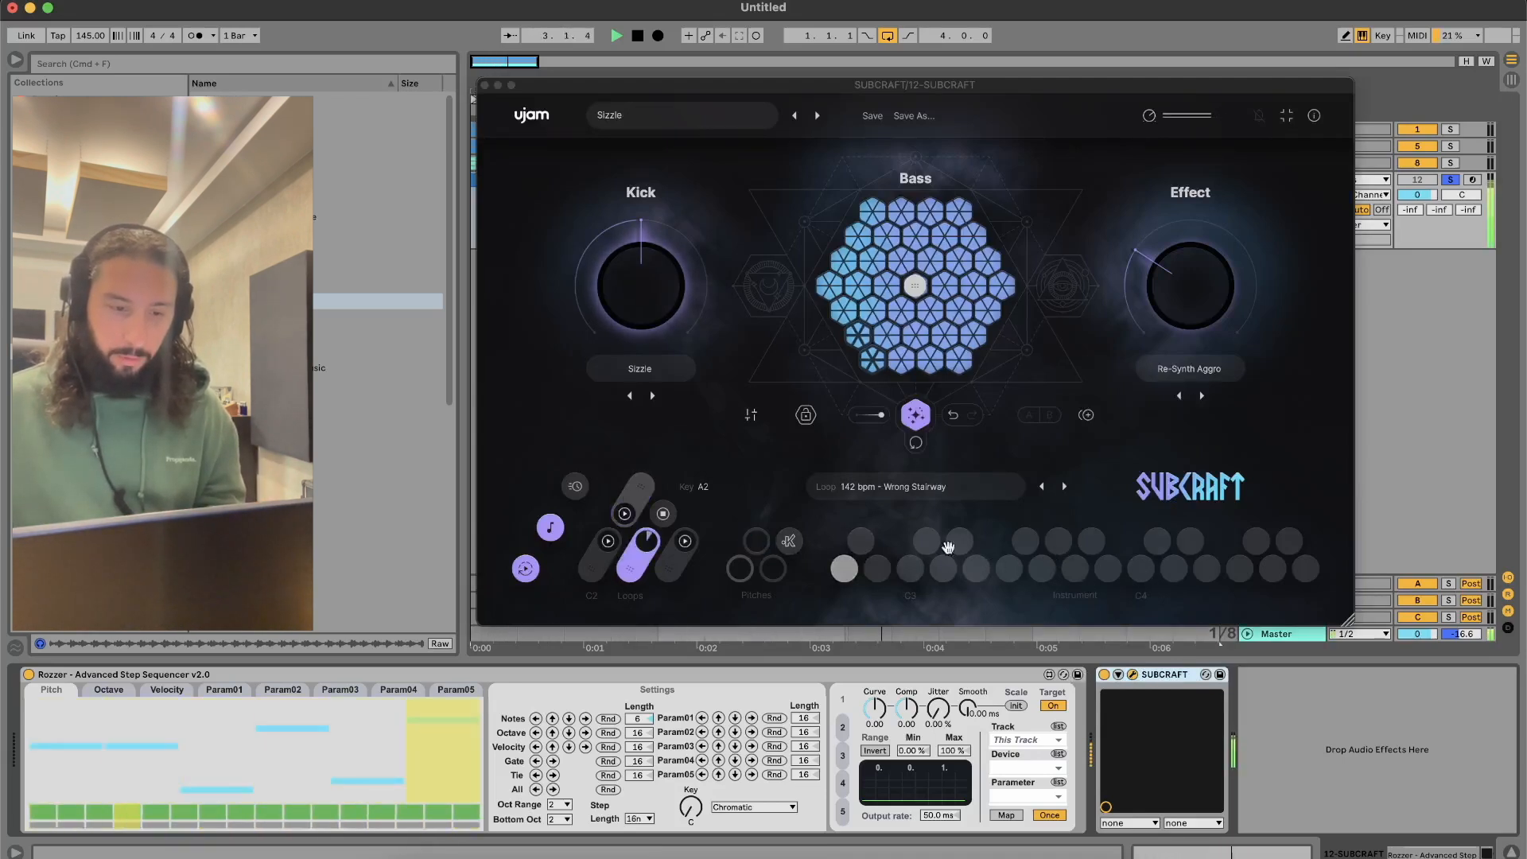
click(570, 493)
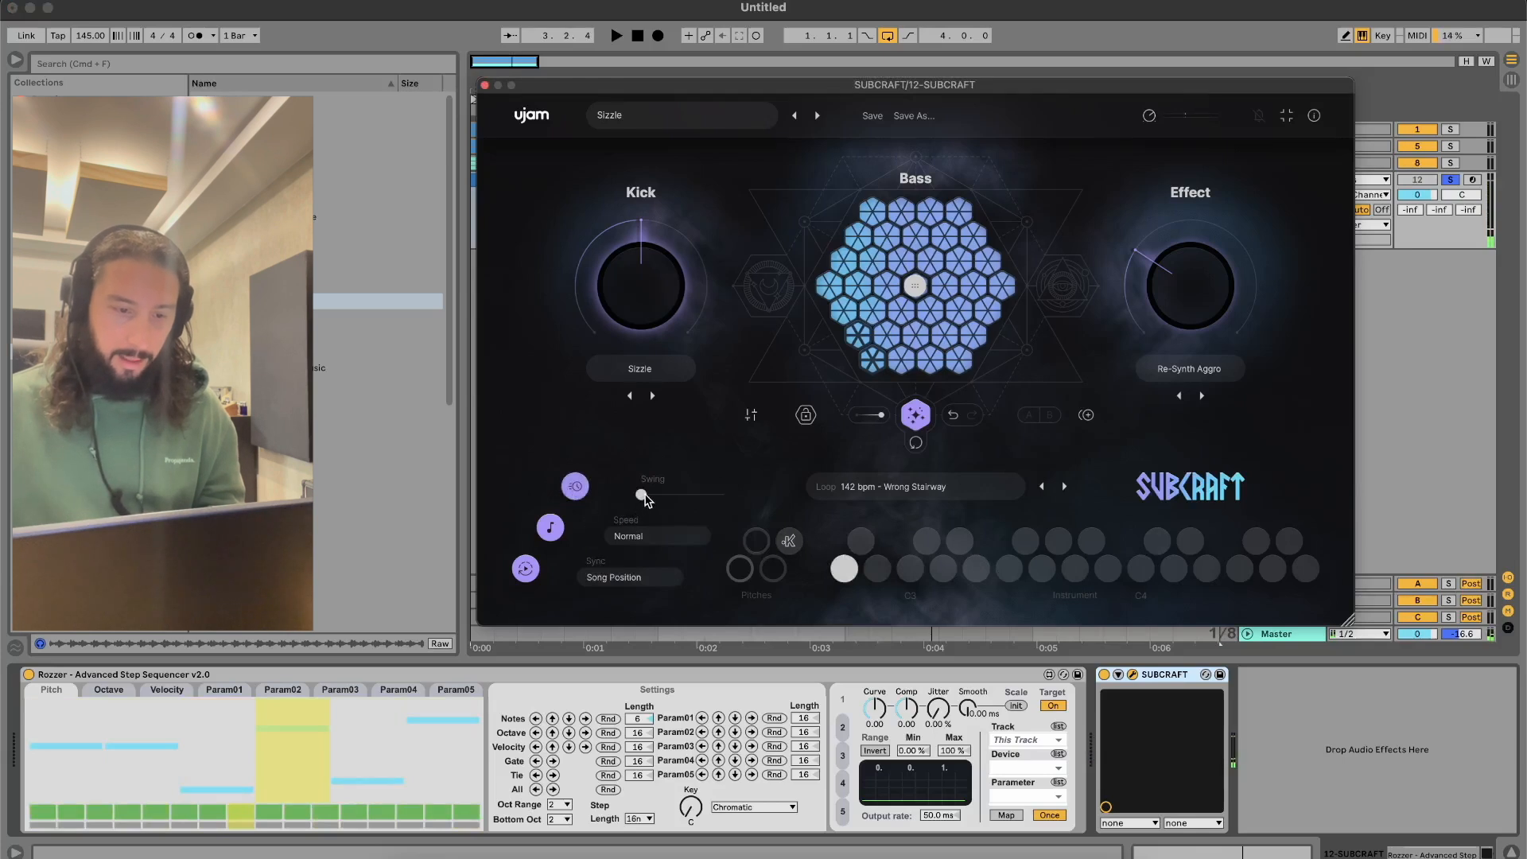
click(666, 535)
click(655, 590)
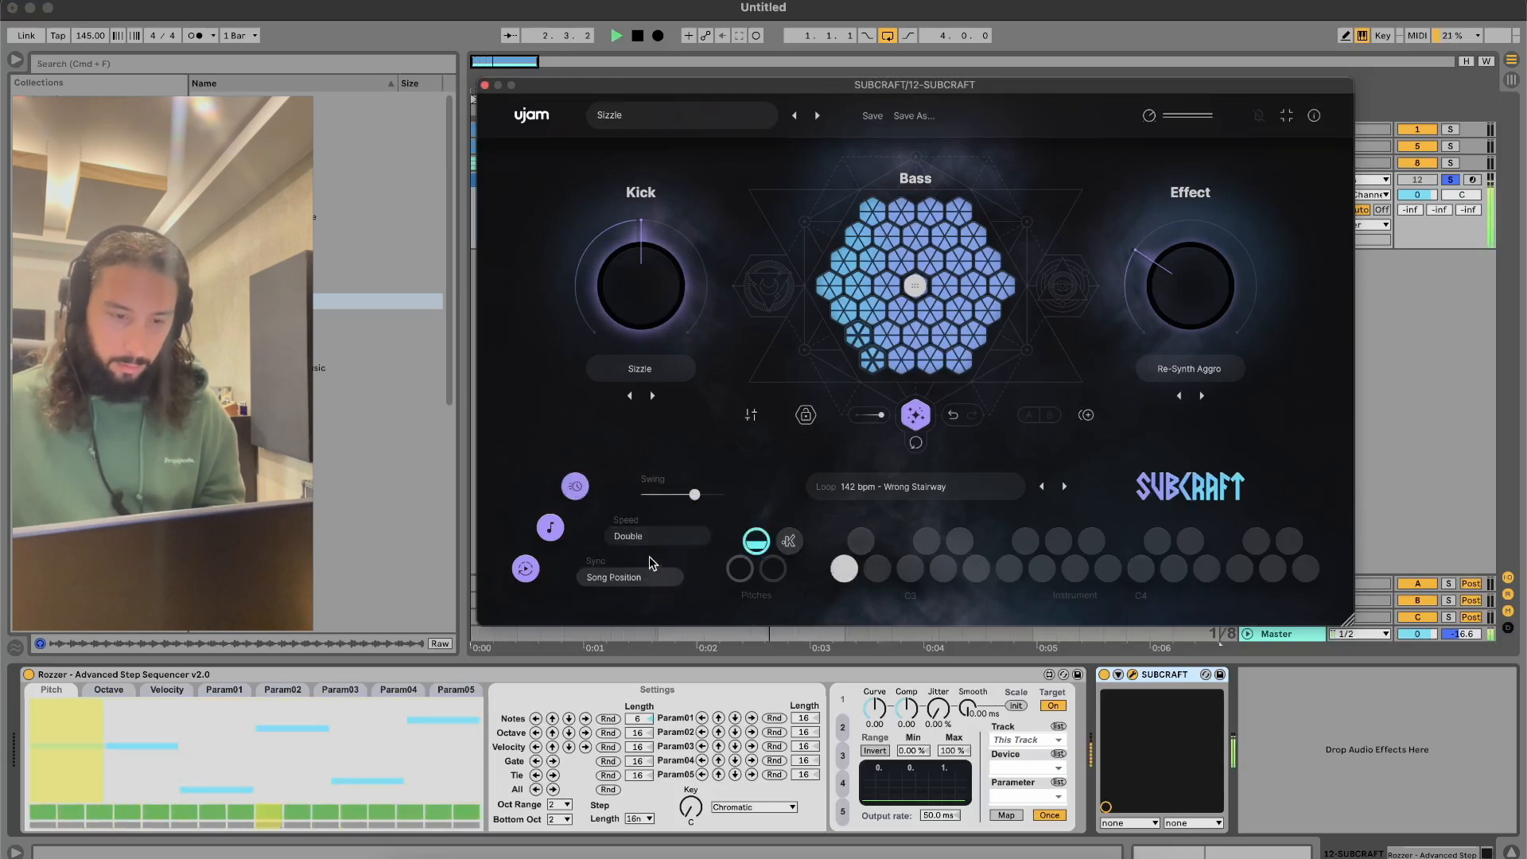
click(630, 578)
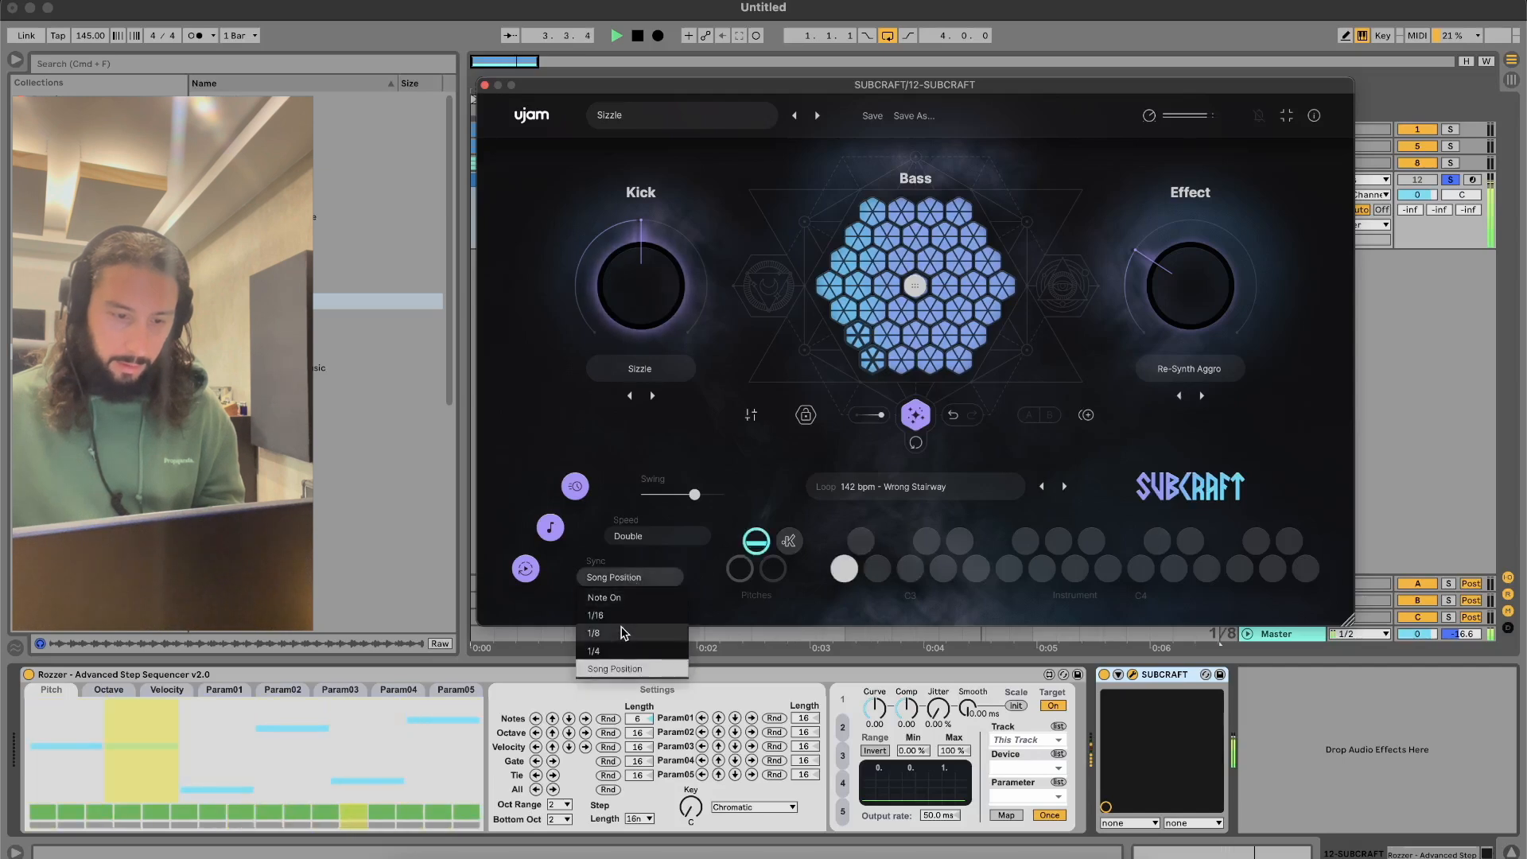
click(621, 633)
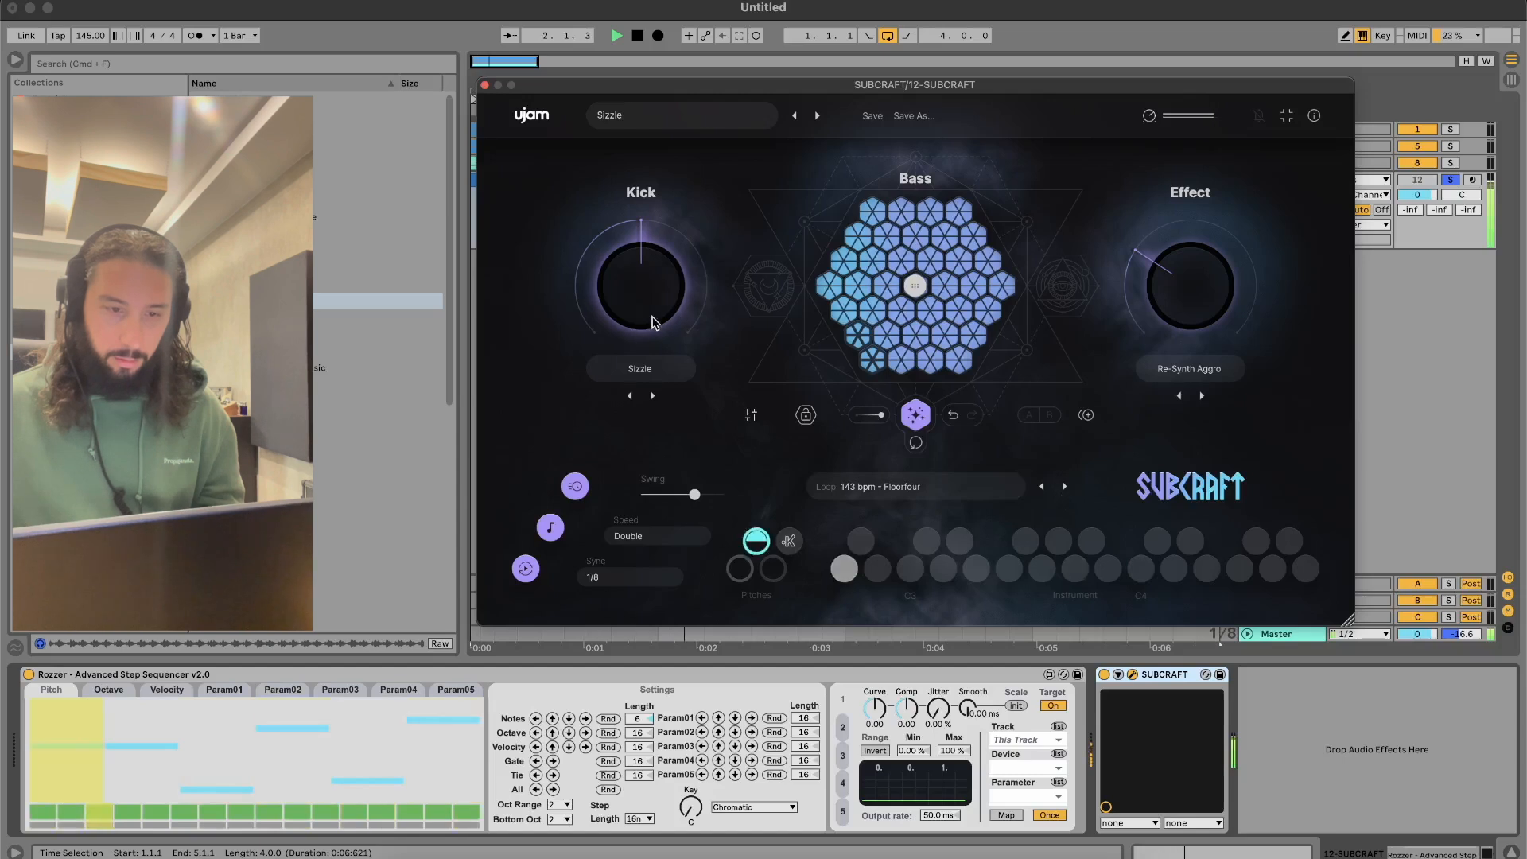
Lower the Sizzle sound's Kick amount slightly, raise its Effect amount near maximum, and move the bass selector to the upper-left edge cell
drag(641, 287, 665, 255)
drag(1184, 253, 1216, 191)
drag(650, 275, 641, 324)
drag(916, 286, 861, 222)
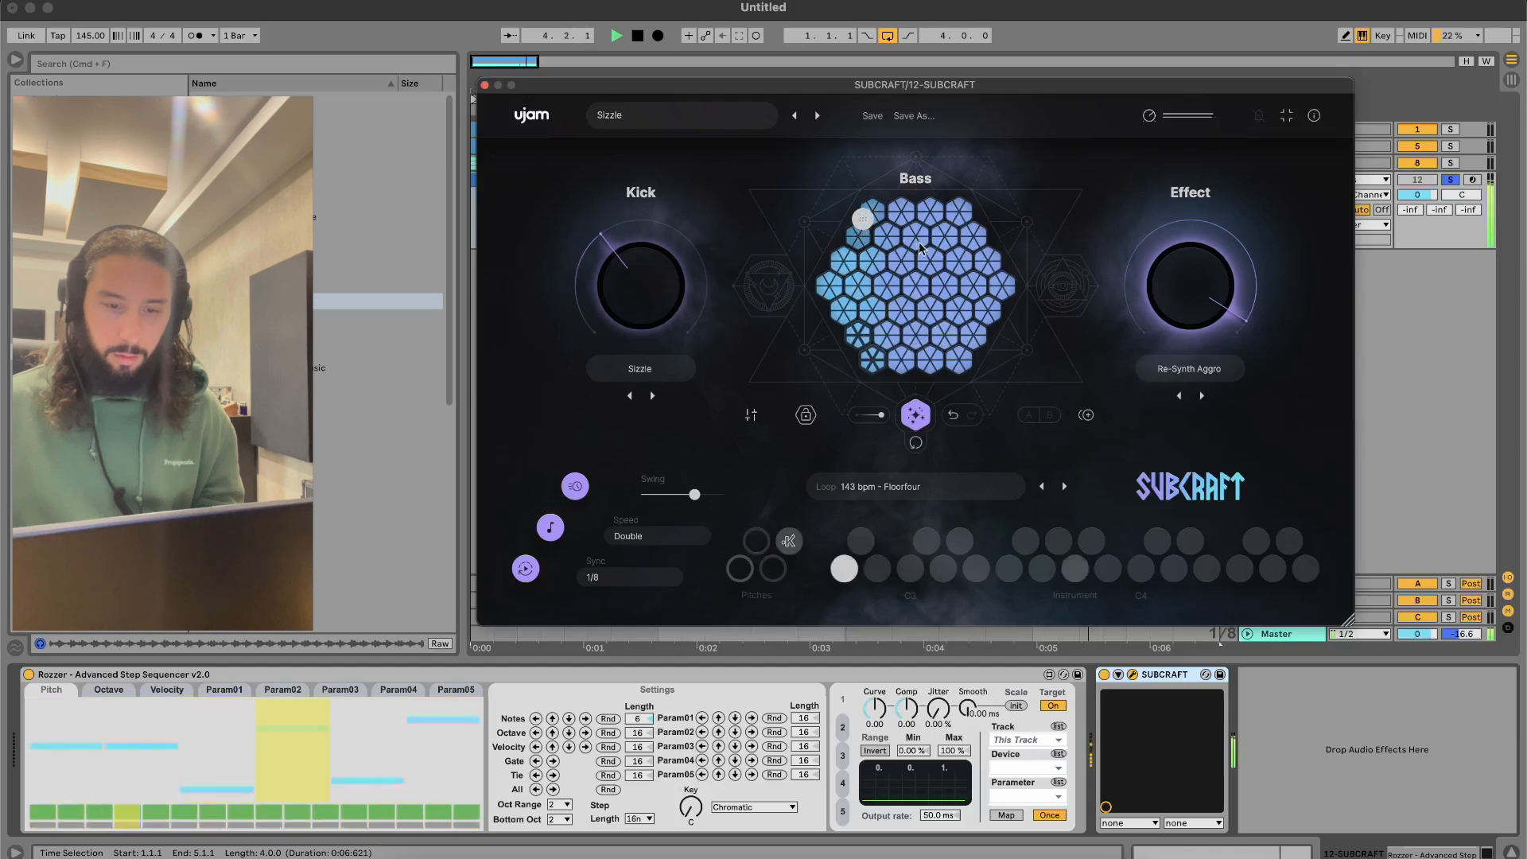
Randomize the Sizzle sound twice and raise its Fancy Saturation amount well past halfway
click(915, 415)
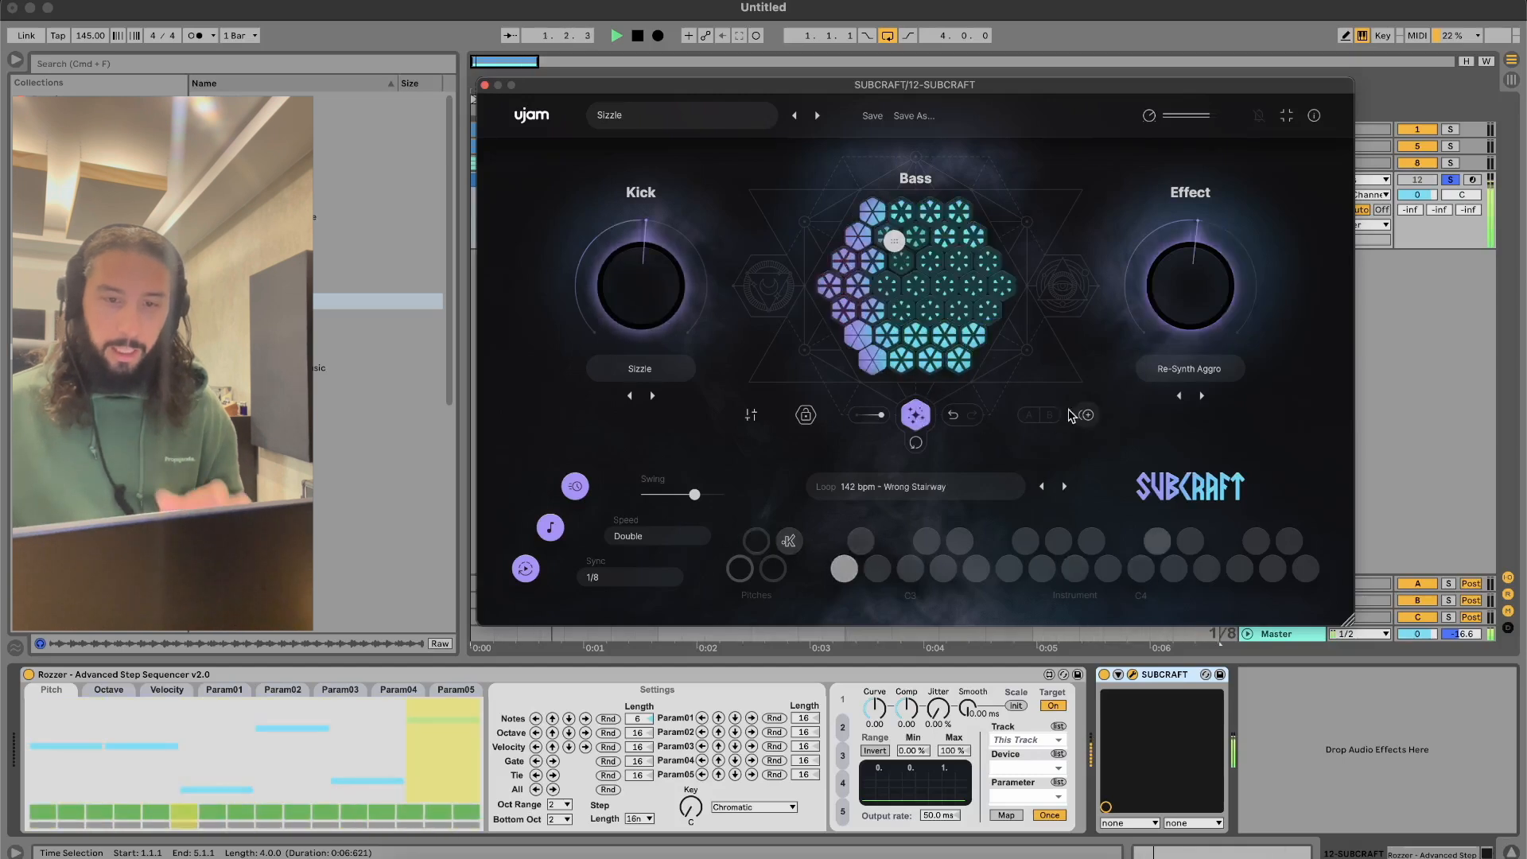
click(915, 415)
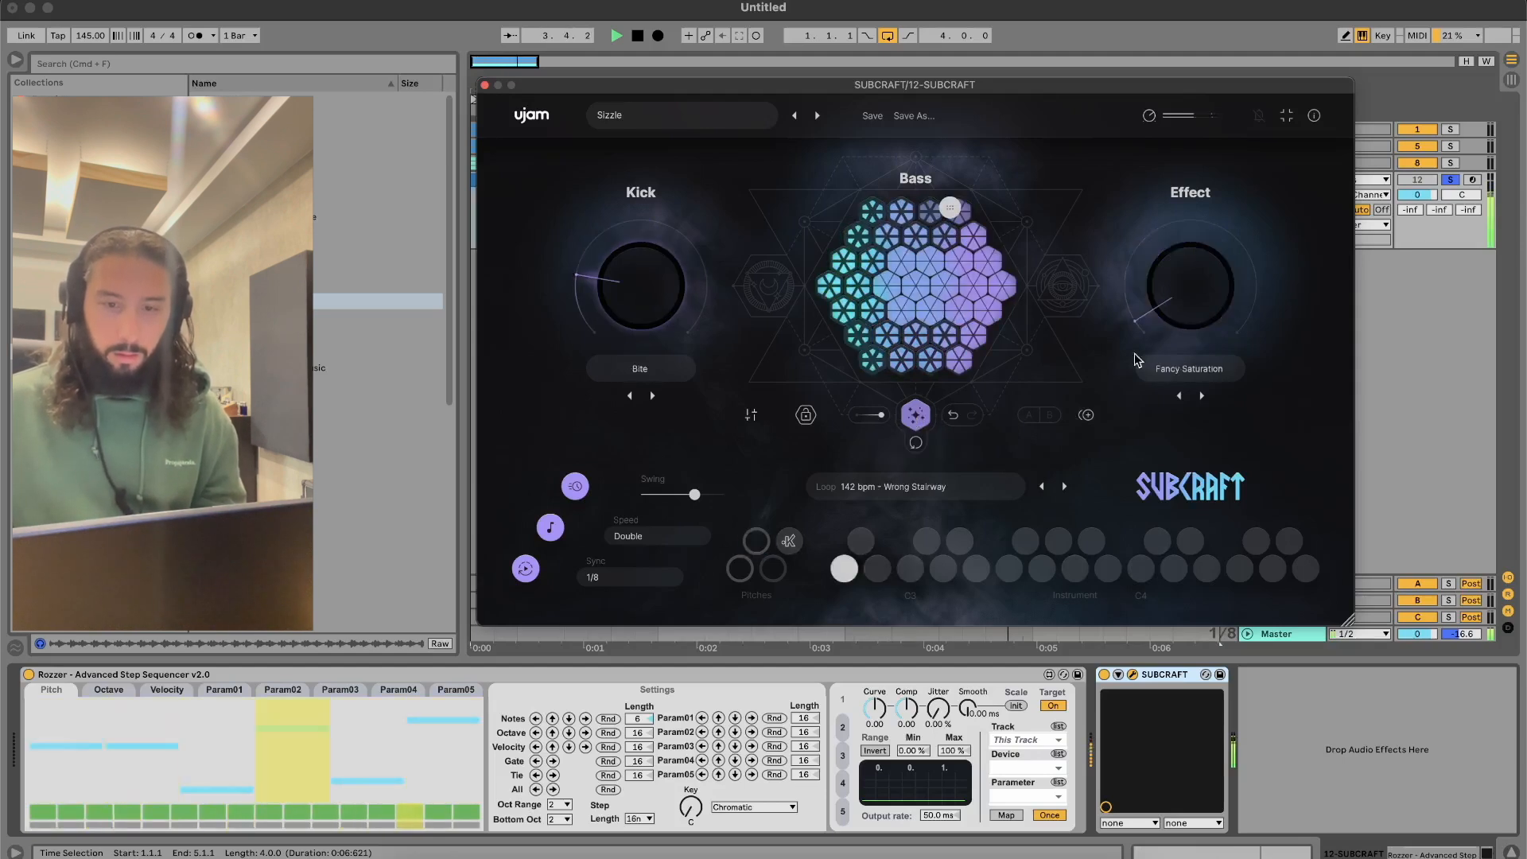
drag(1138, 360, 1196, 214)
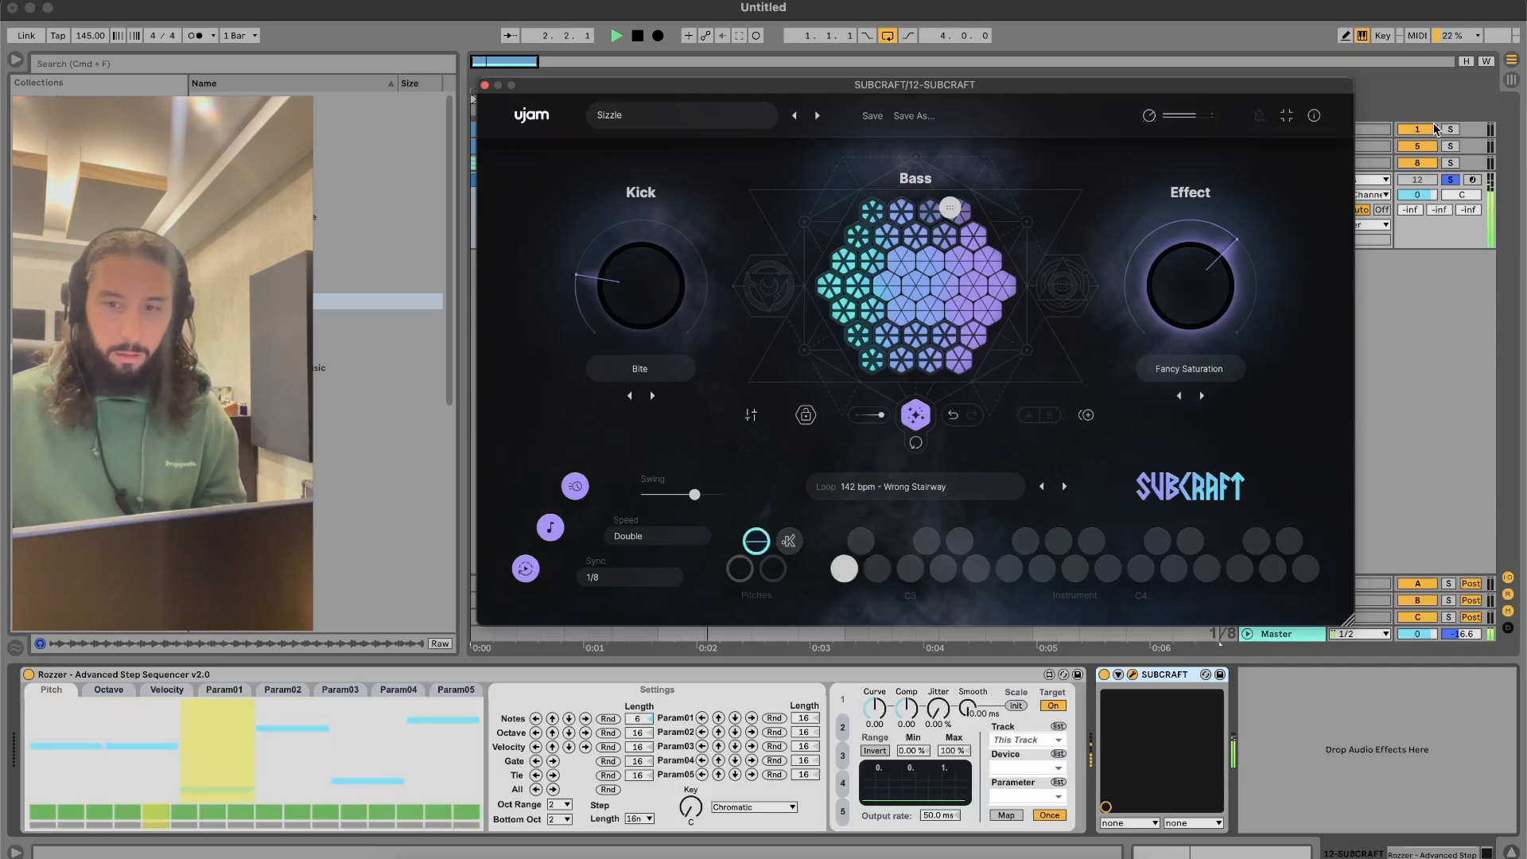
Unfold the KICK group and solo its MAIN track together with the 12 SUBCRAFT track, keeping the SUBCRAFT window clear of the mixer
drag(1199, 92, 1205, 185)
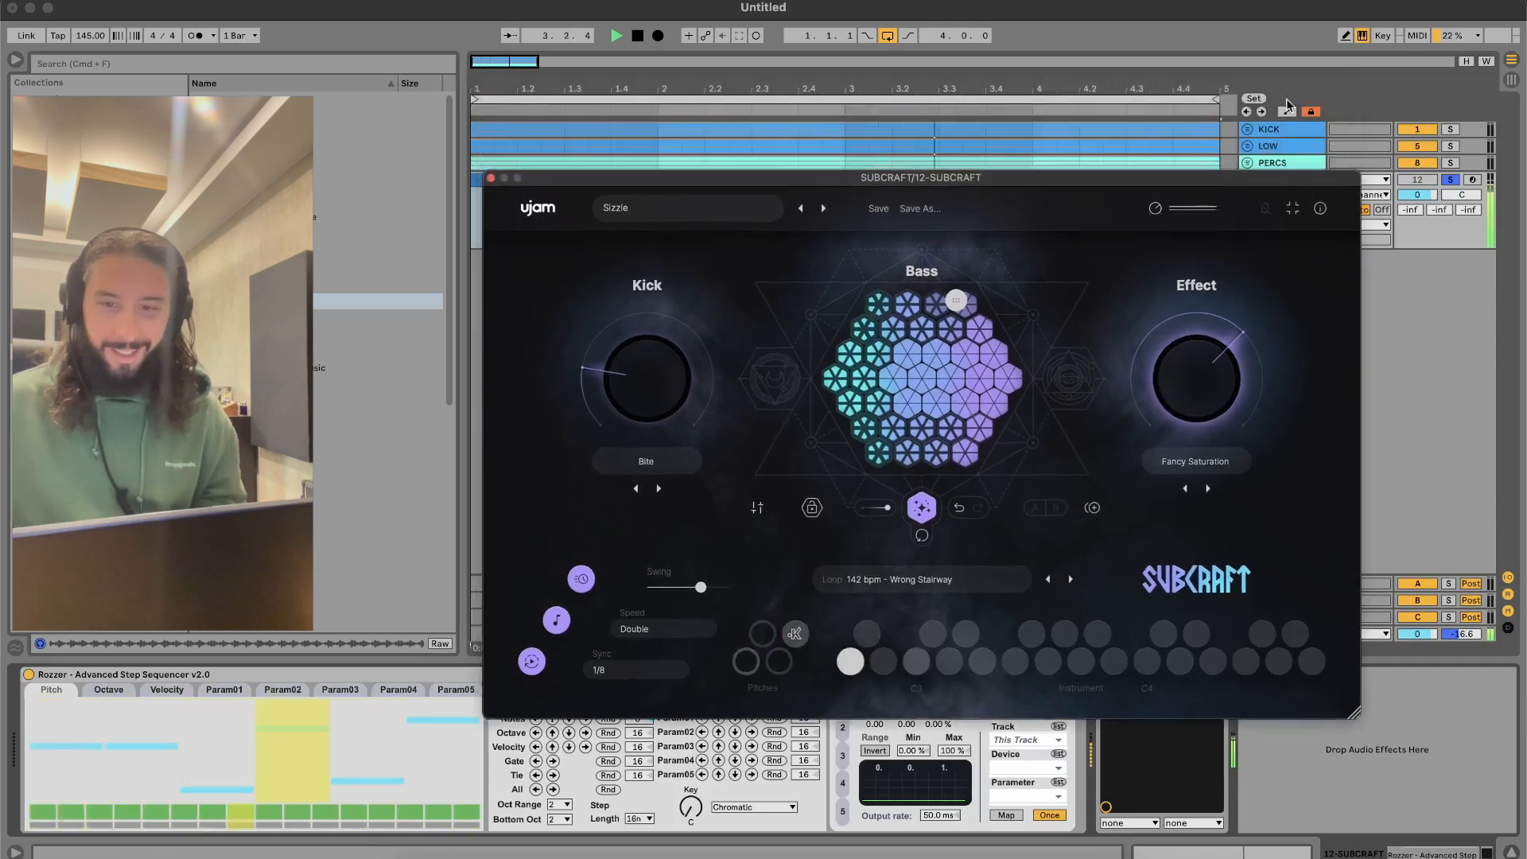
click(1059, 149)
drag(1087, 261, 1088, 294)
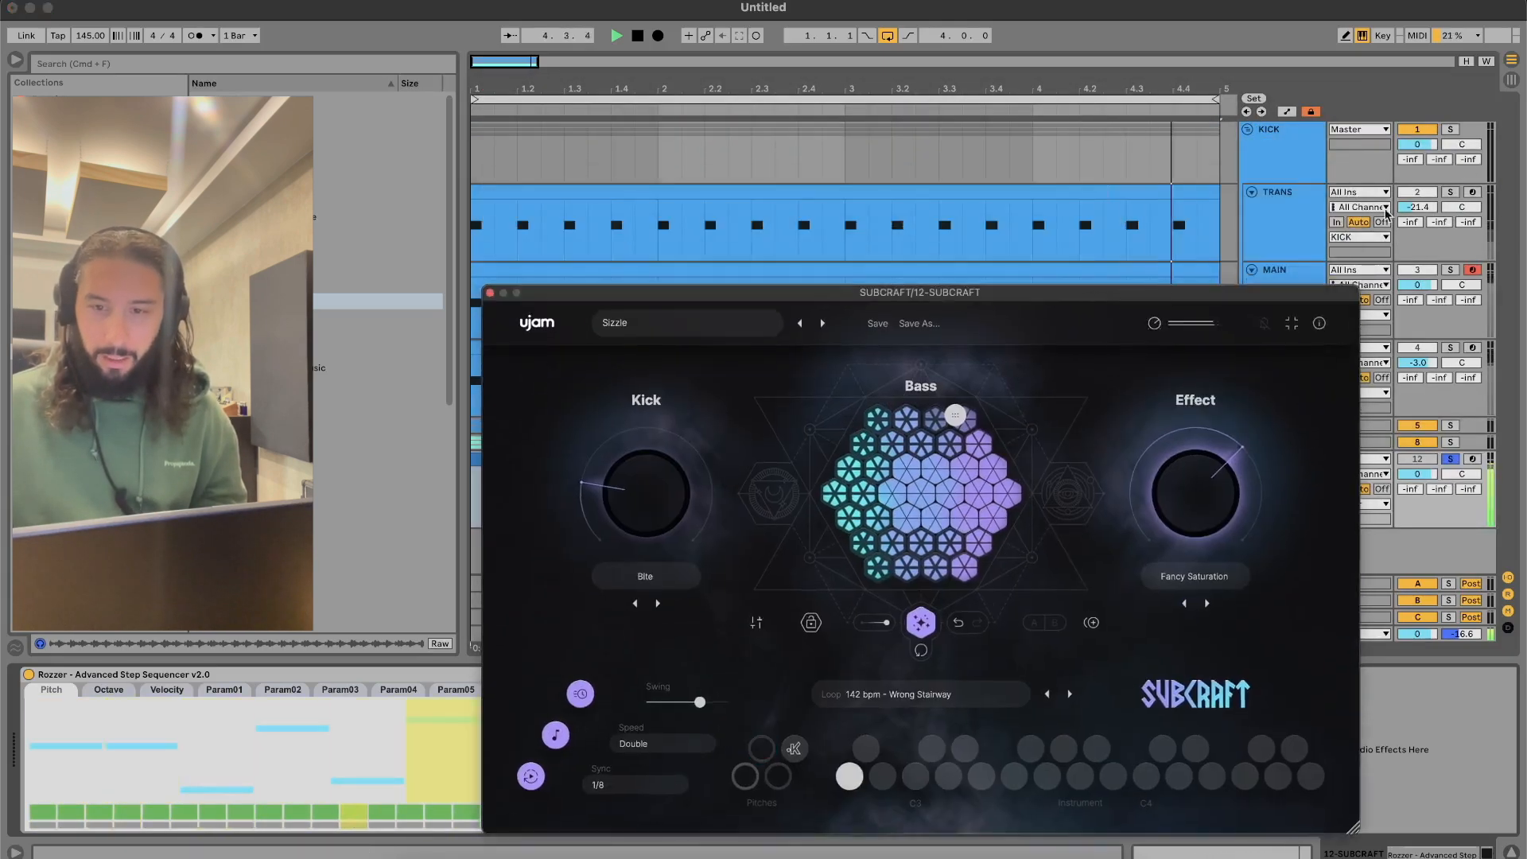
click(1450, 269)
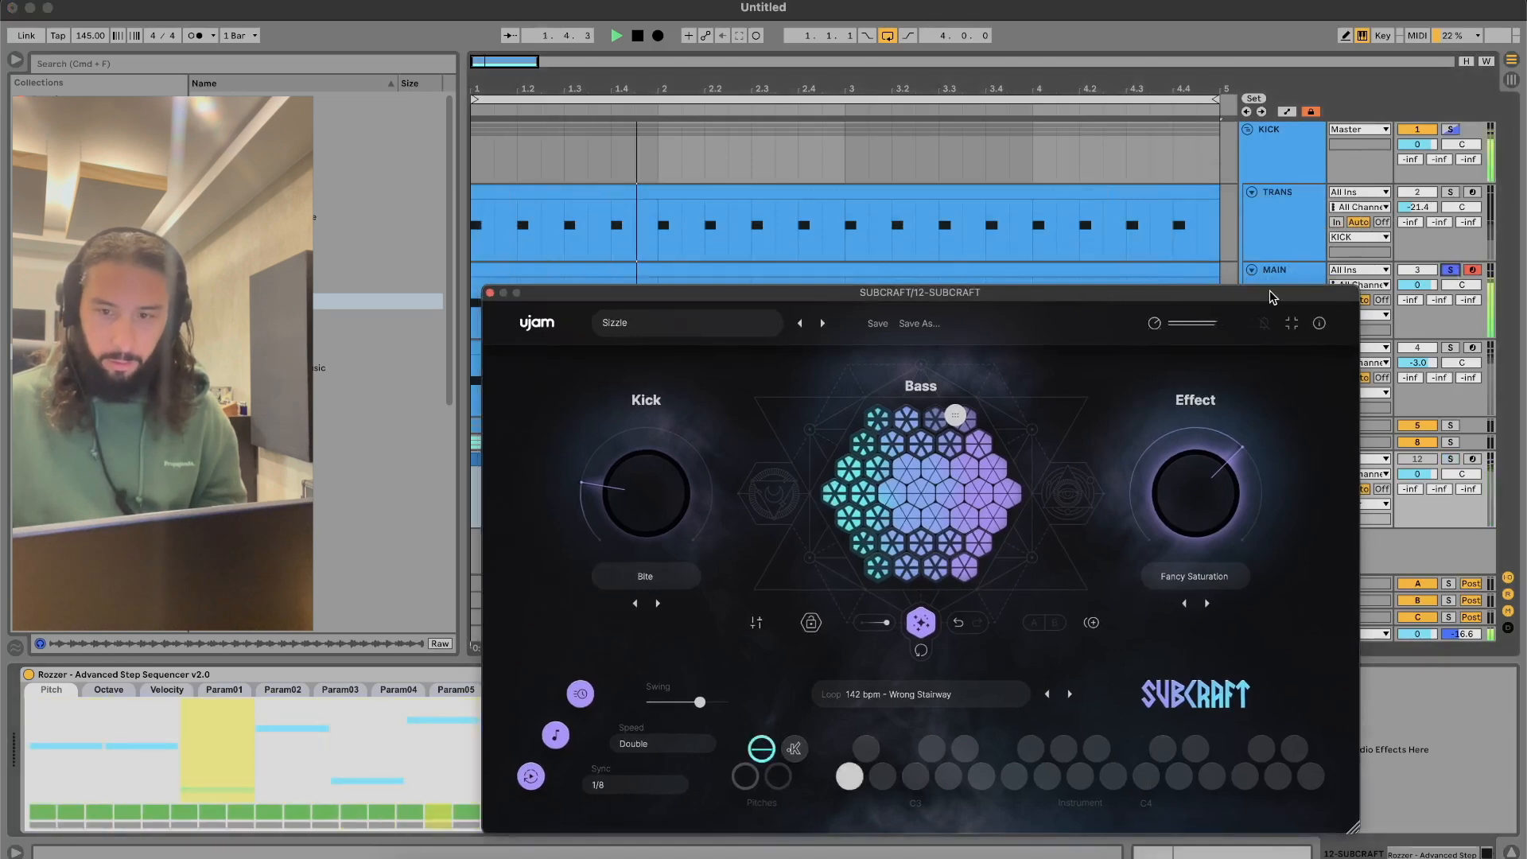
drag(1313, 292, 1308, 227)
click(1450, 459)
drag(1142, 232, 1142, 103)
Raise the Sizzle sound's Kick amount to about three quarters, sweep the Effect amount down and back up, and end MAIN's solo
drag(607, 300, 649, 219)
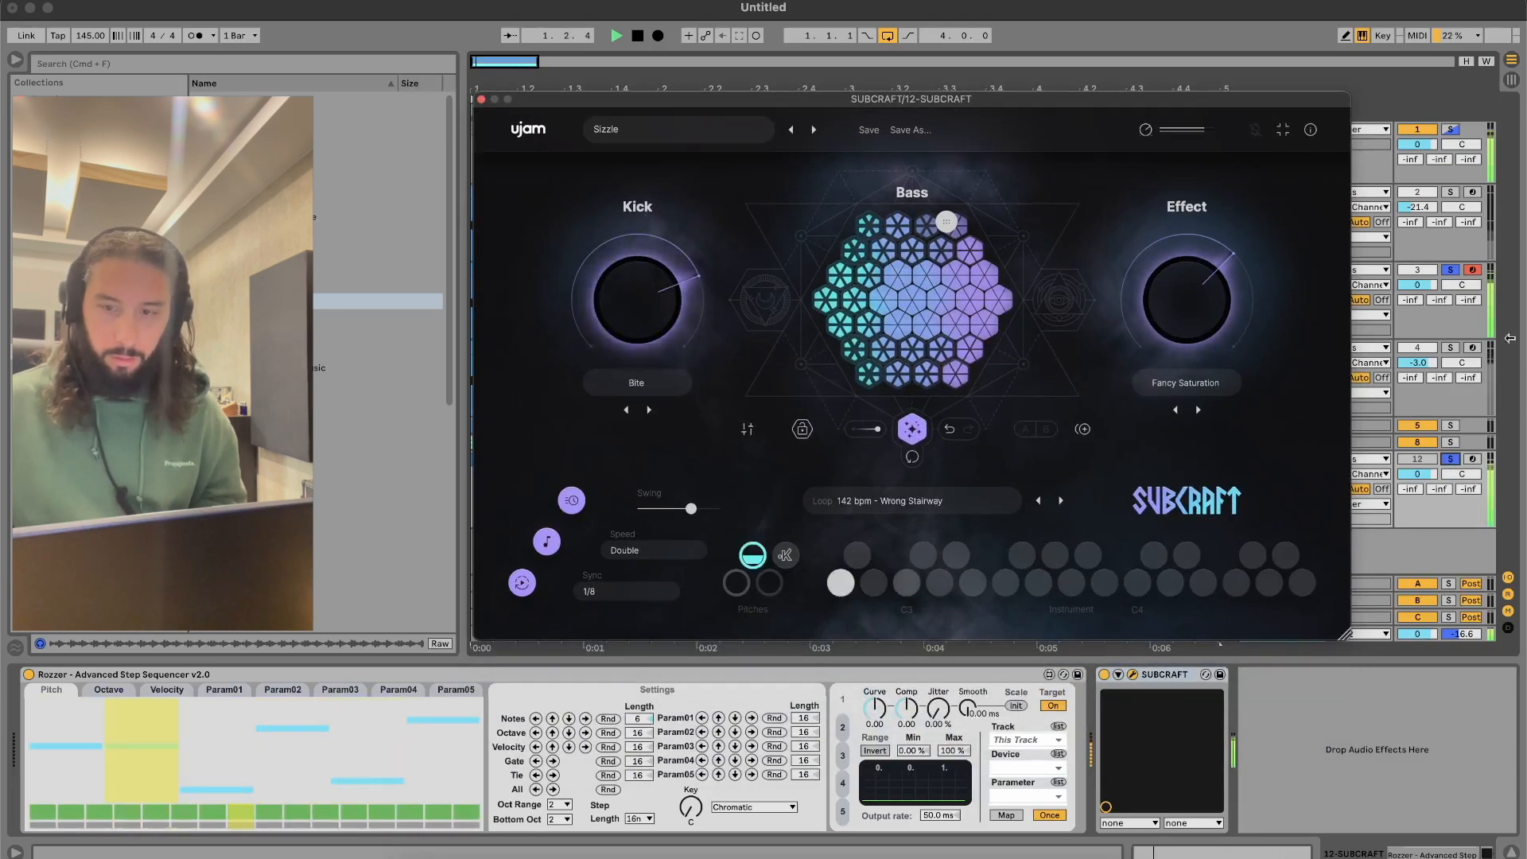
drag(1185, 302, 1172, 338)
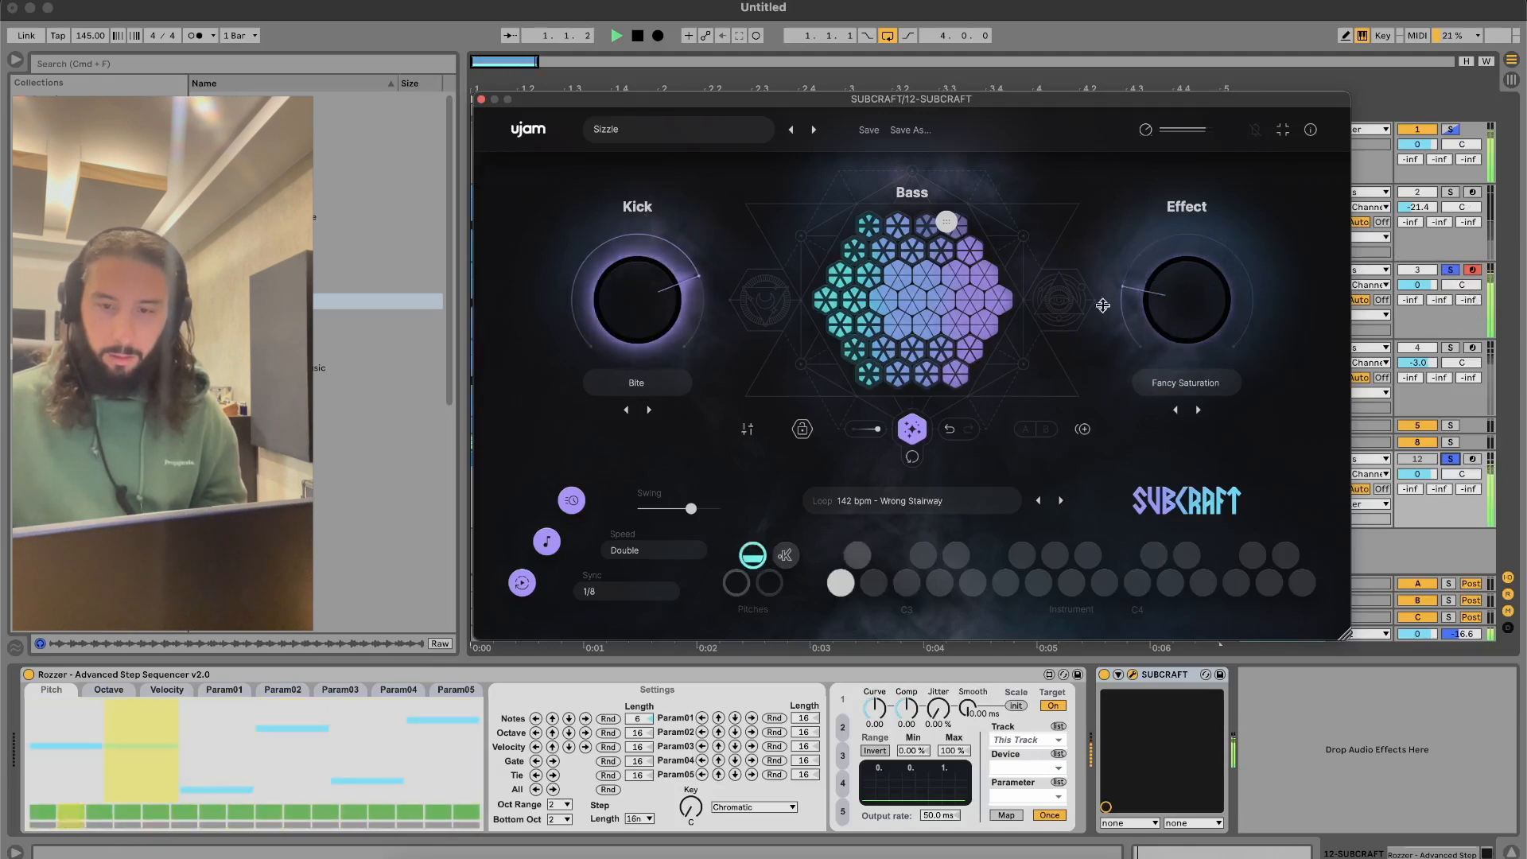
click(1452, 271)
drag(1205, 256, 1205, 208)
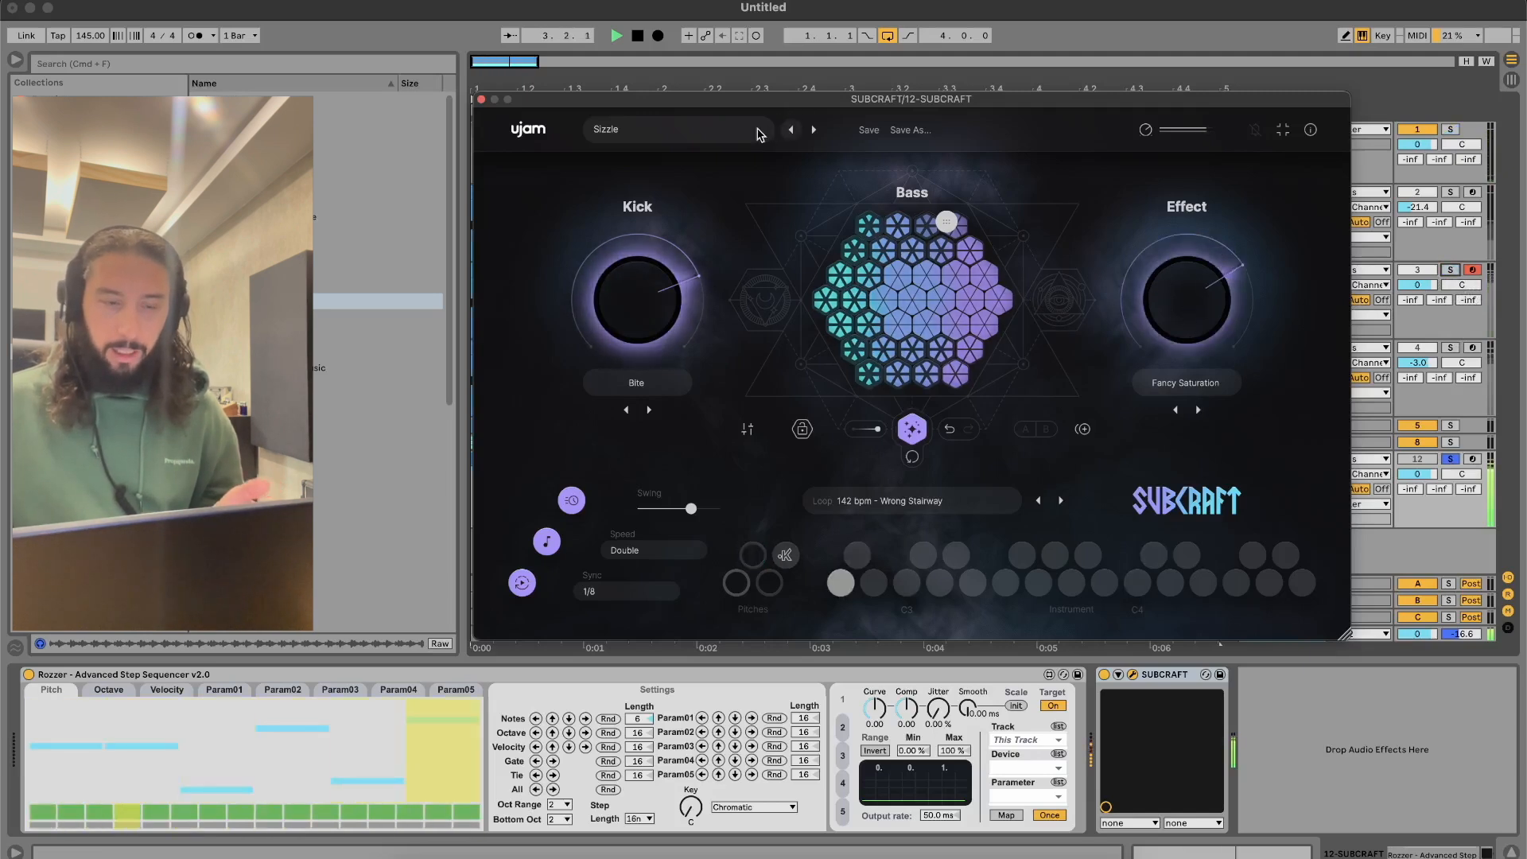
Load the Staple Sub preset and set Swing to about halfway, Speed to Double and Sync to 1/16
click(813, 130)
drag(637, 508, 684, 510)
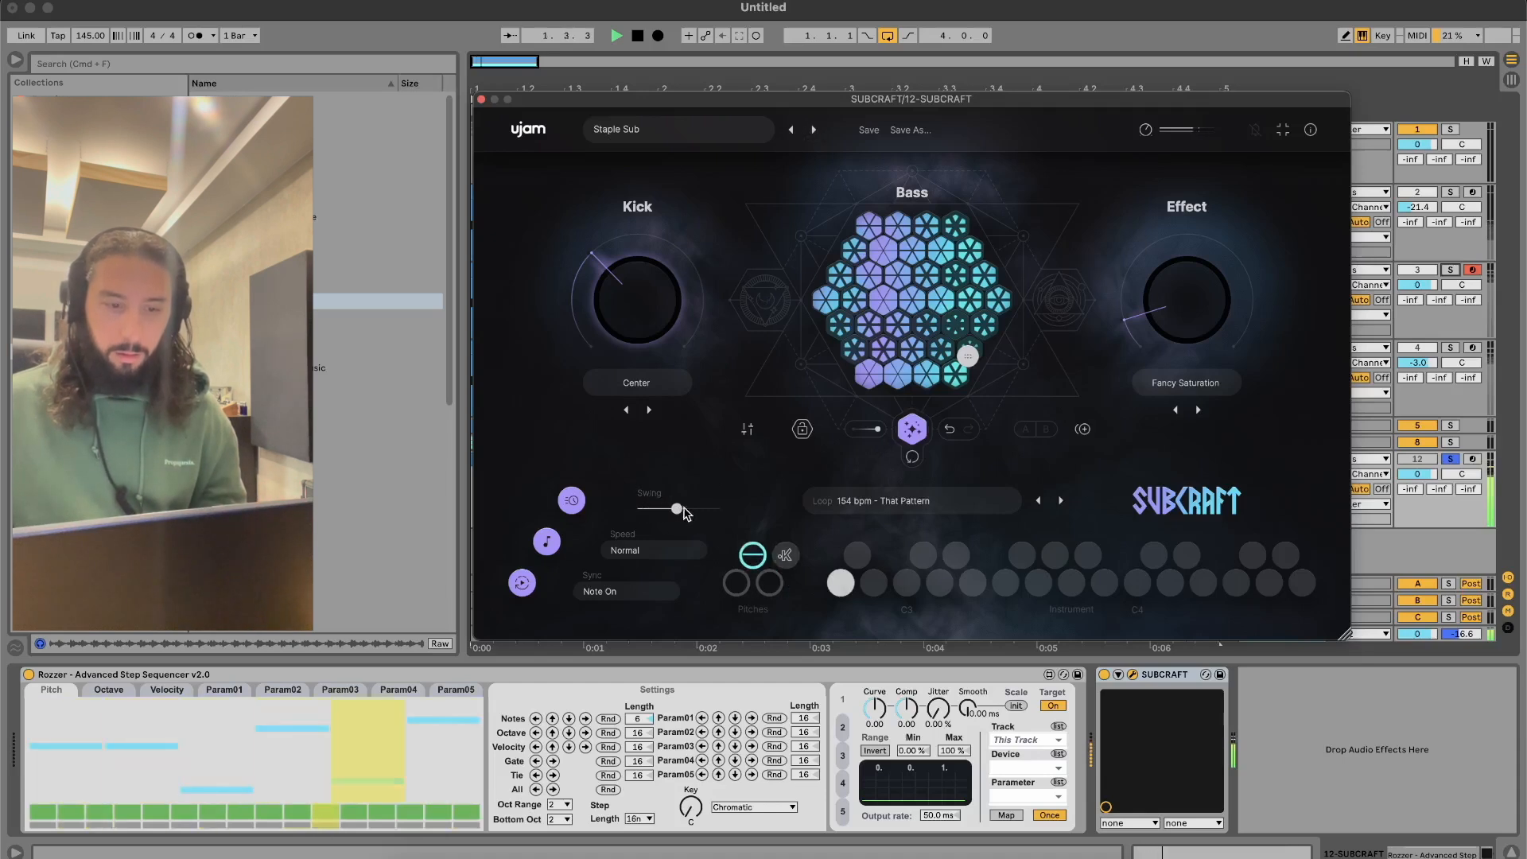
click(675, 551)
click(652, 606)
click(646, 596)
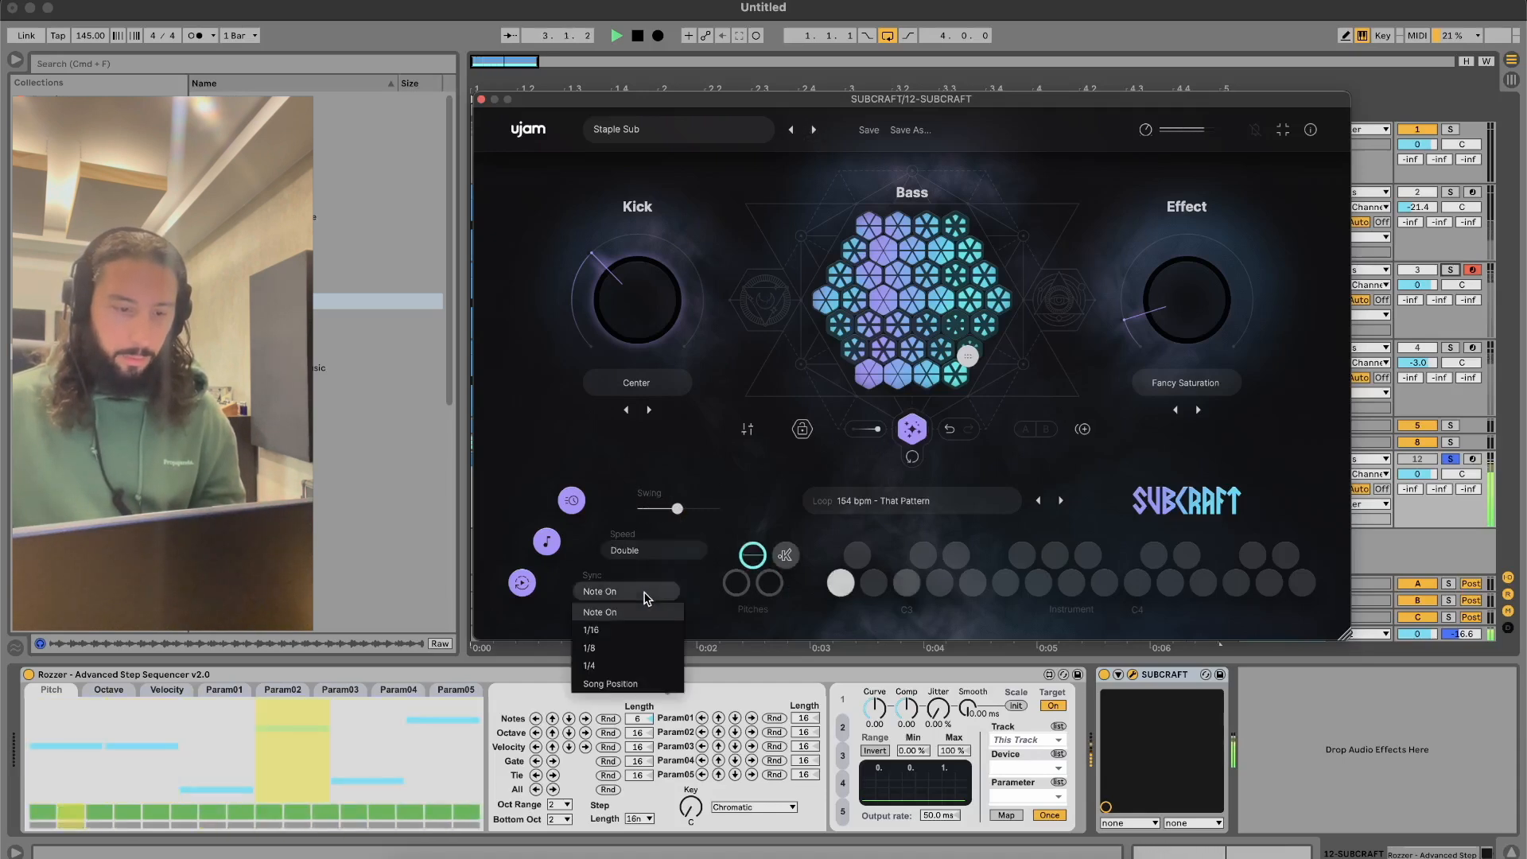
click(628, 632)
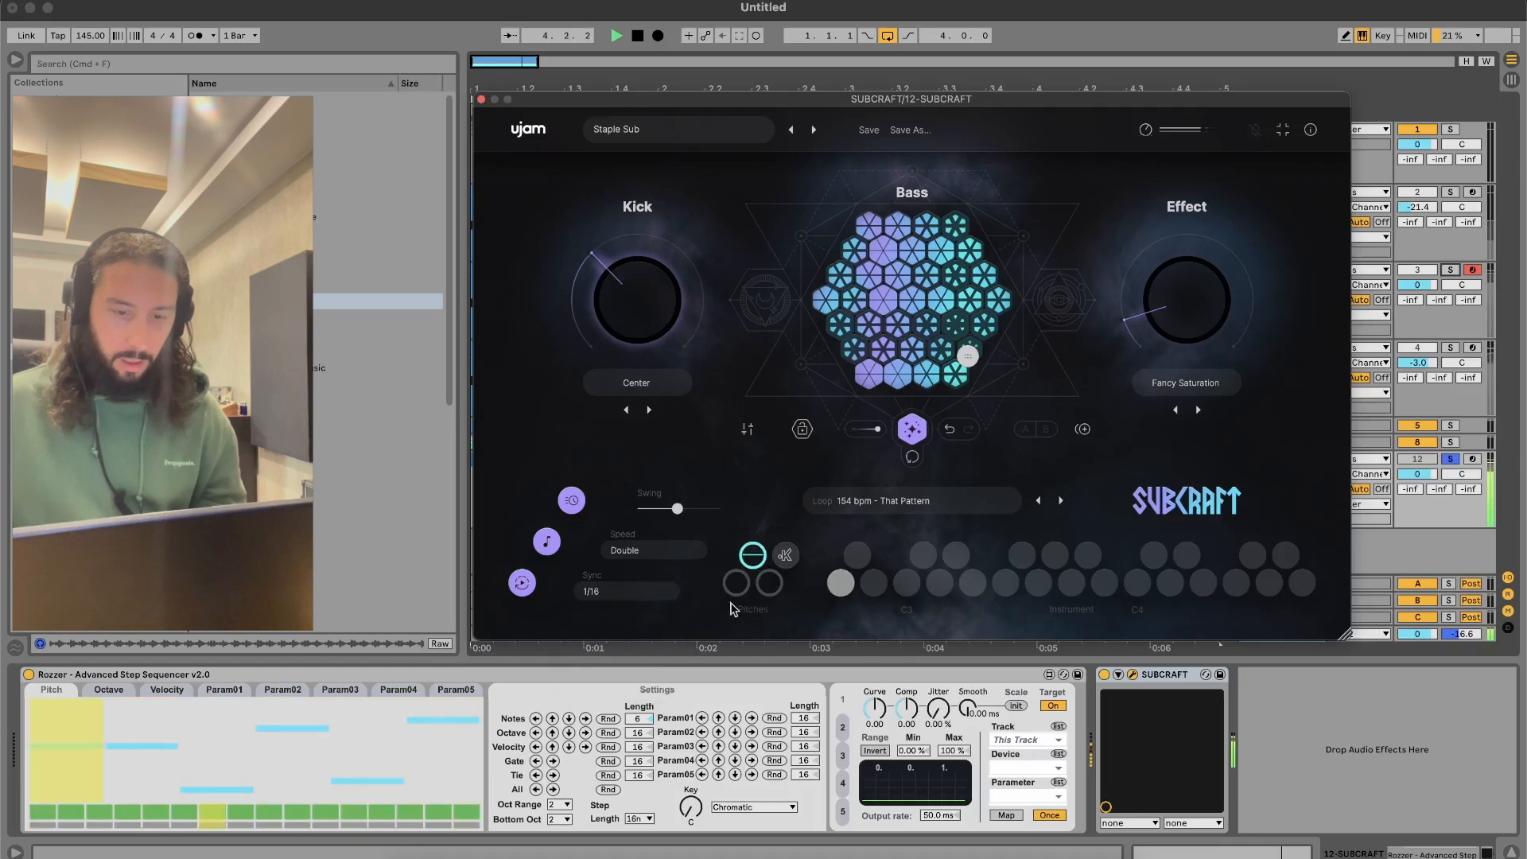
Switch the loop to "153 bpm - T And J", raise the Effect and Kick amounts to about three quarters, and choose the Trip kick type
click(1038, 501)
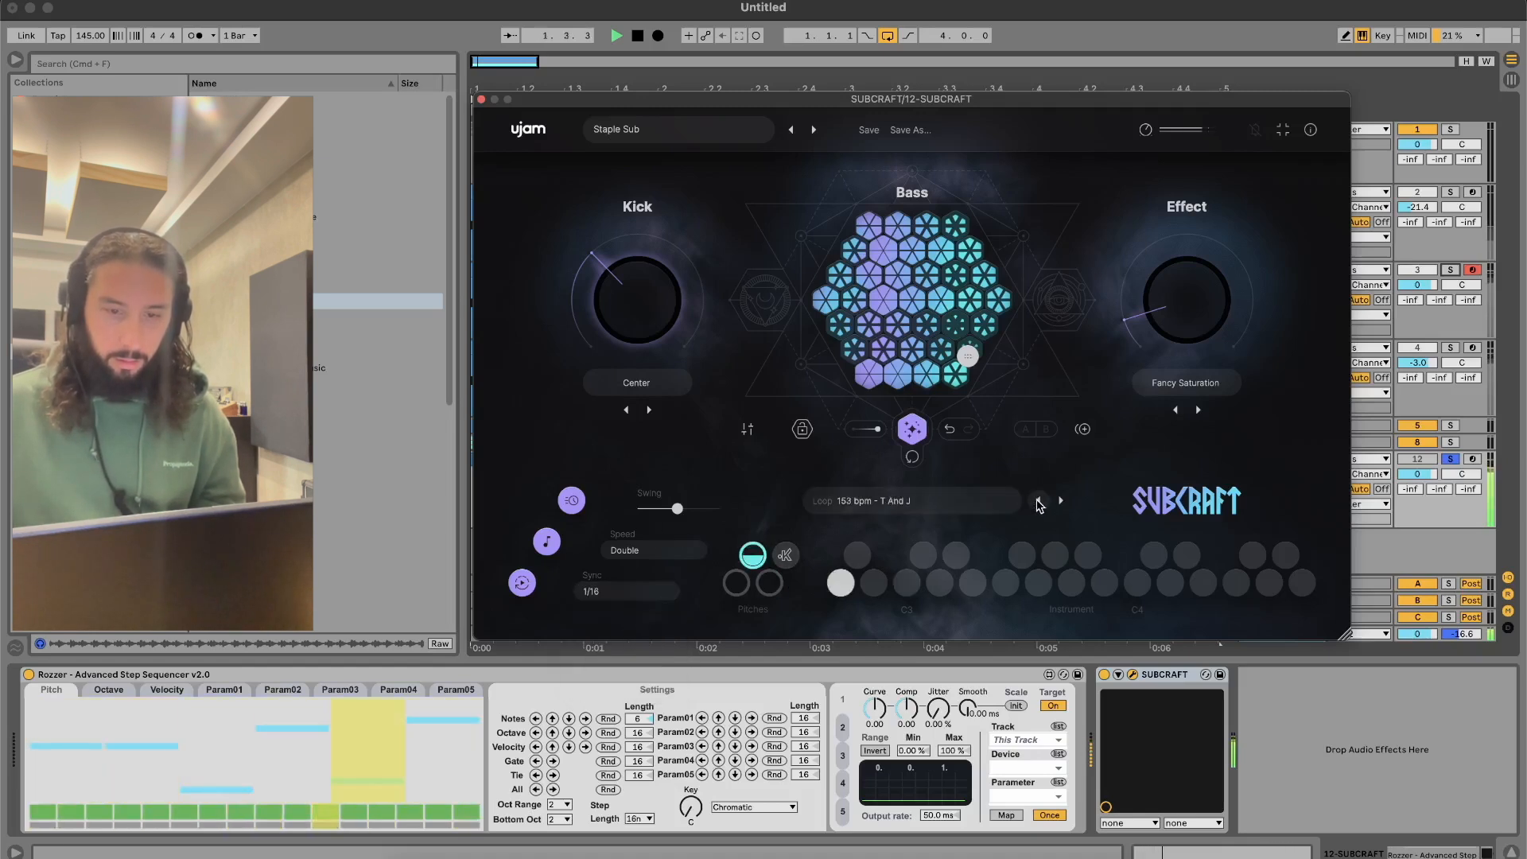
drag(1169, 266, 1215, 288)
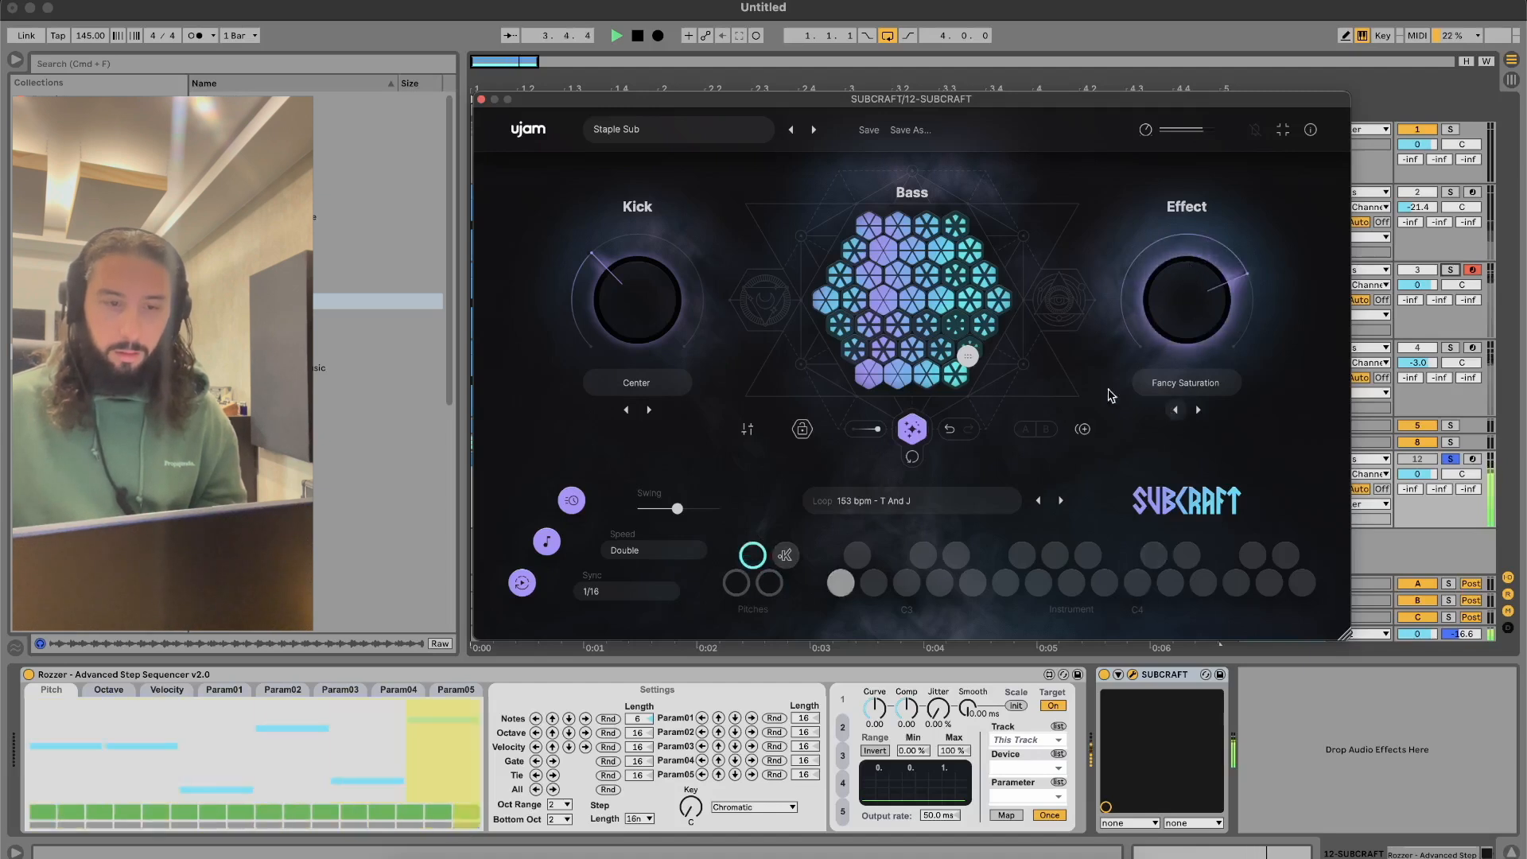
drag(665, 259, 681, 278)
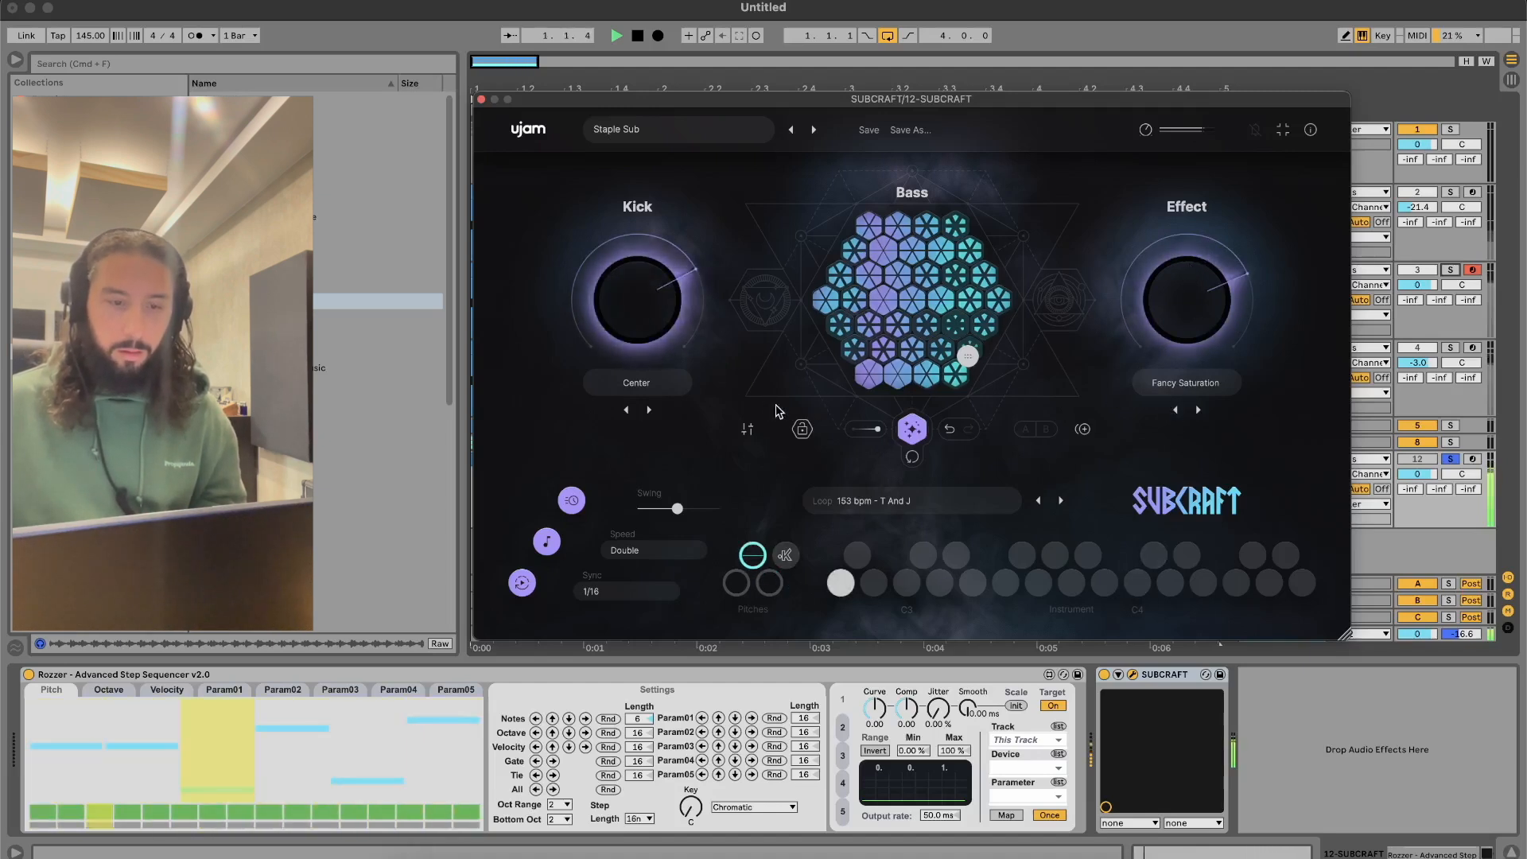
click(626, 410)
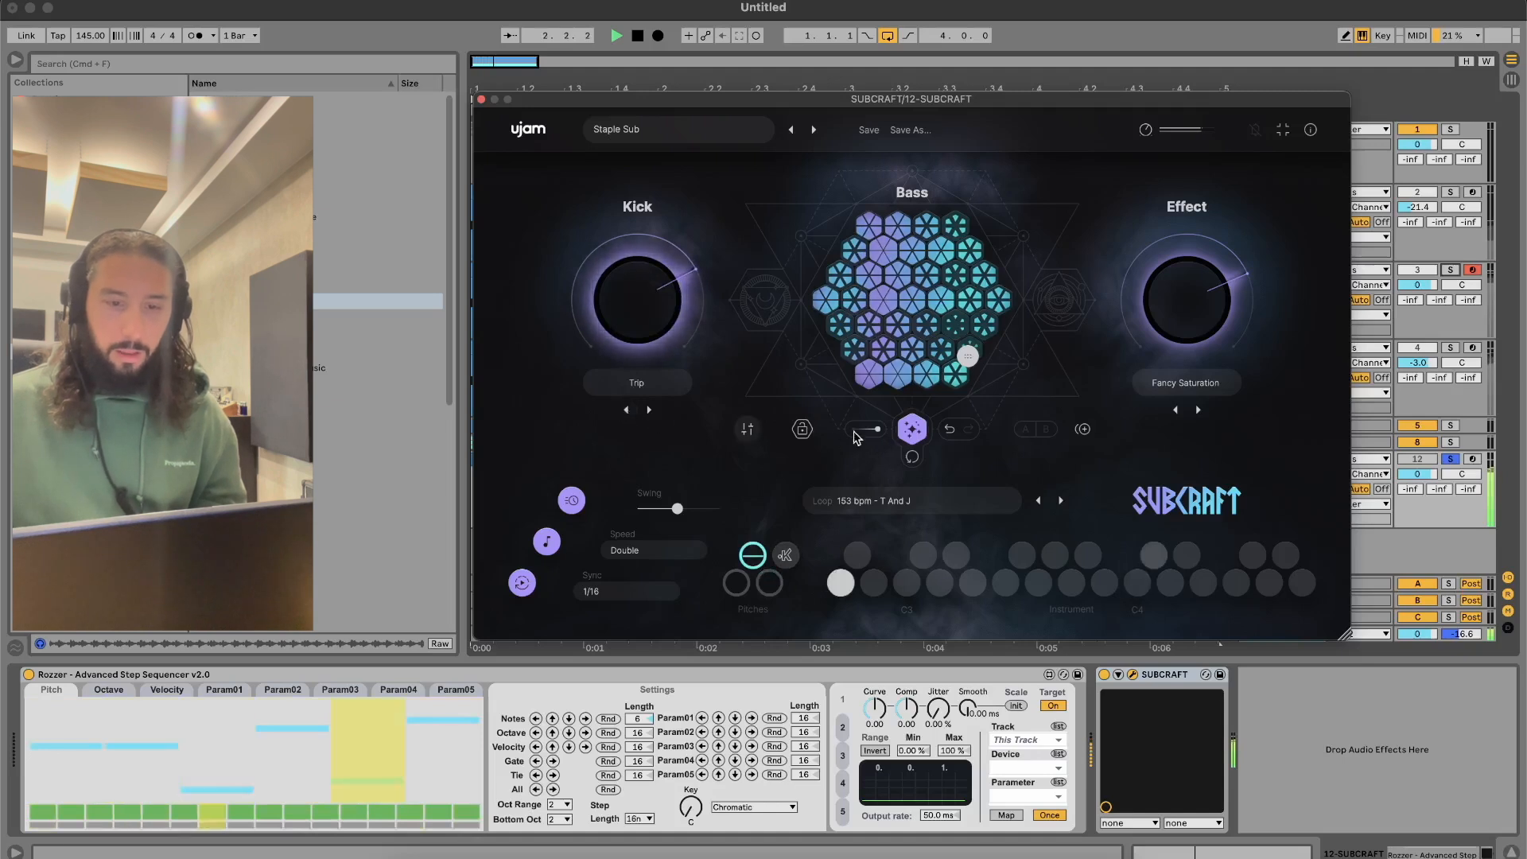
Try a lower randomization amount and restore it to full, and raise the Kick amount near maximum and the Effect amount to maximum
drag(875, 430, 856, 432)
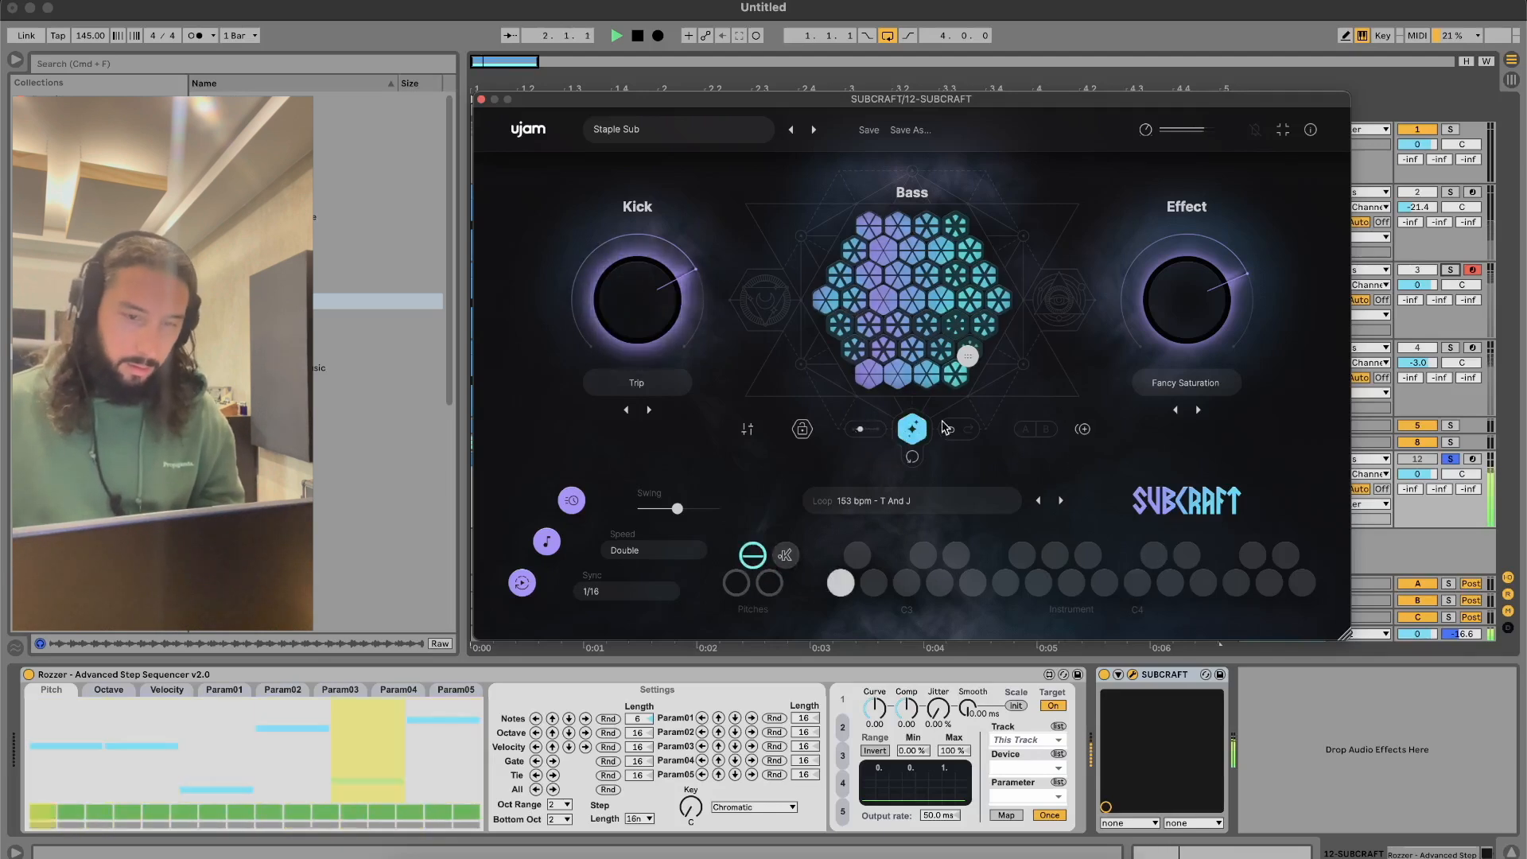
drag(860, 430, 892, 432)
drag(628, 285, 629, 258)
drag(1190, 296, 1193, 243)
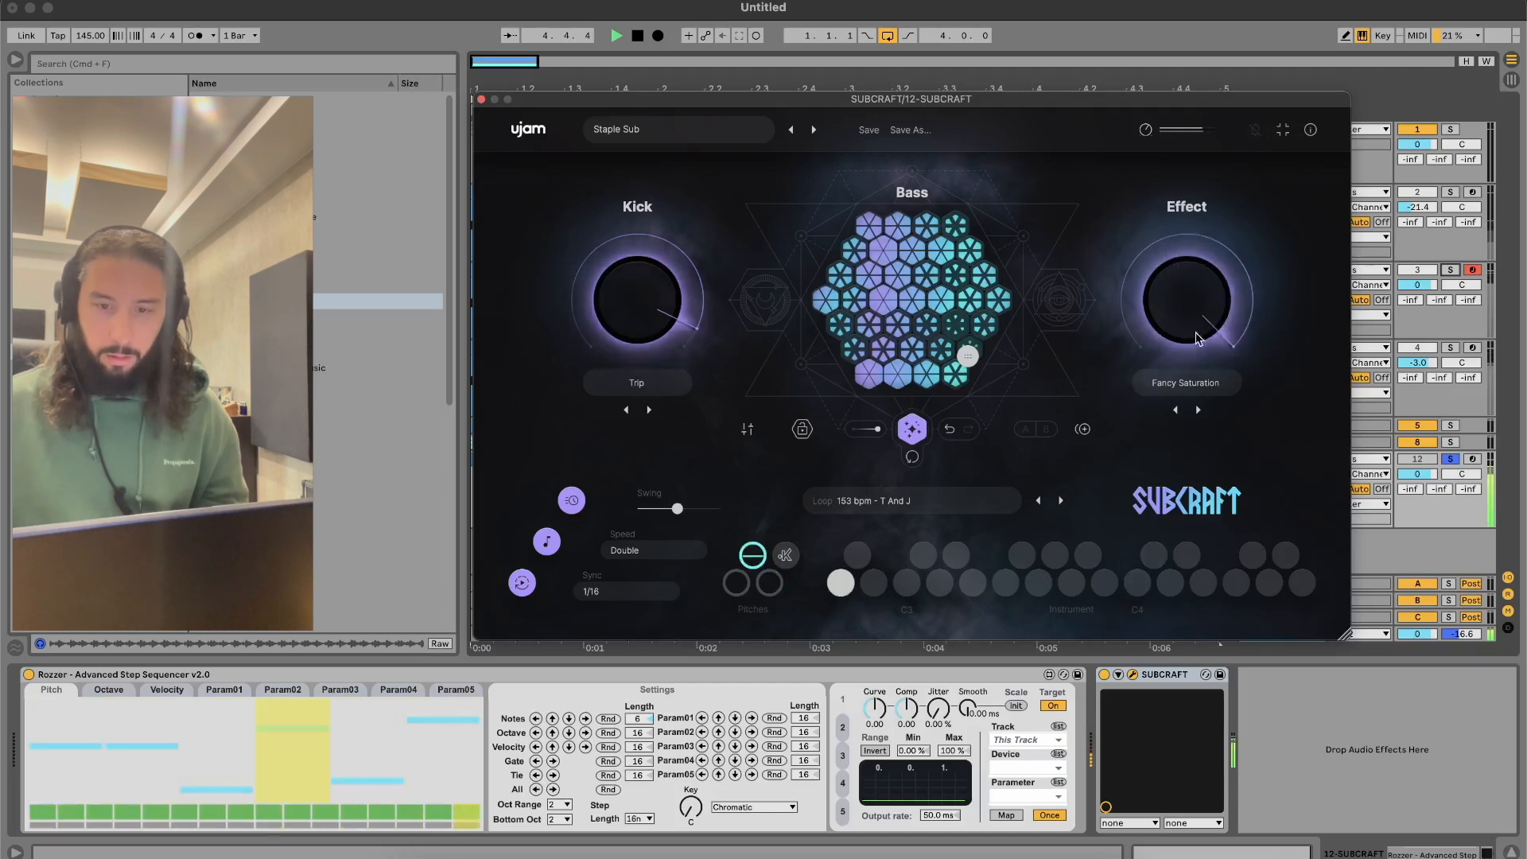
Try the Lofi Heimer and Re-Synth Aggro effect types, and lower the Kick amount to about three quarters
click(1199, 410)
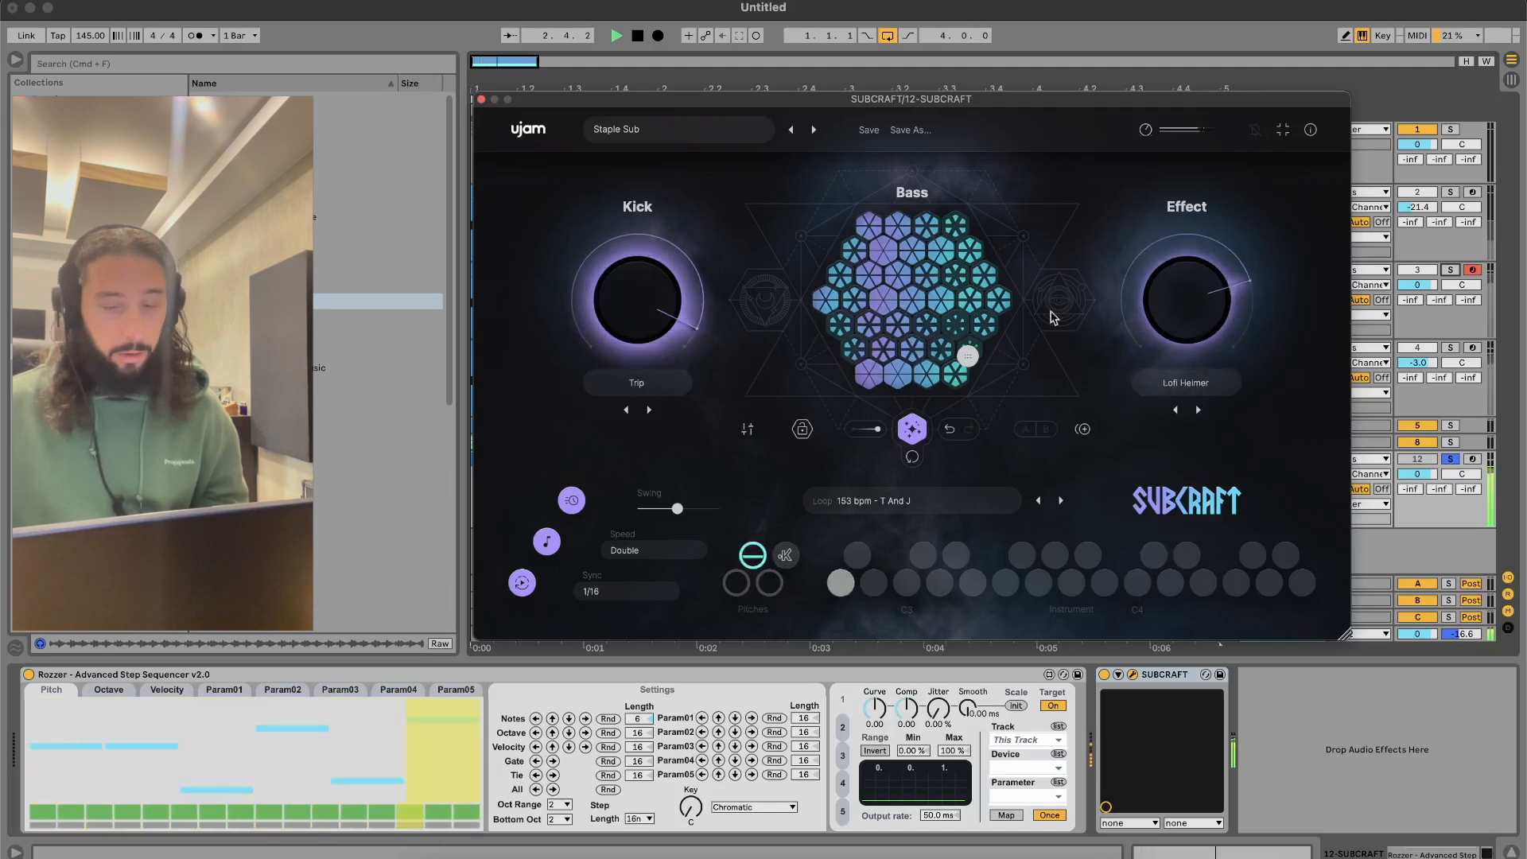
drag(610, 307, 623, 363)
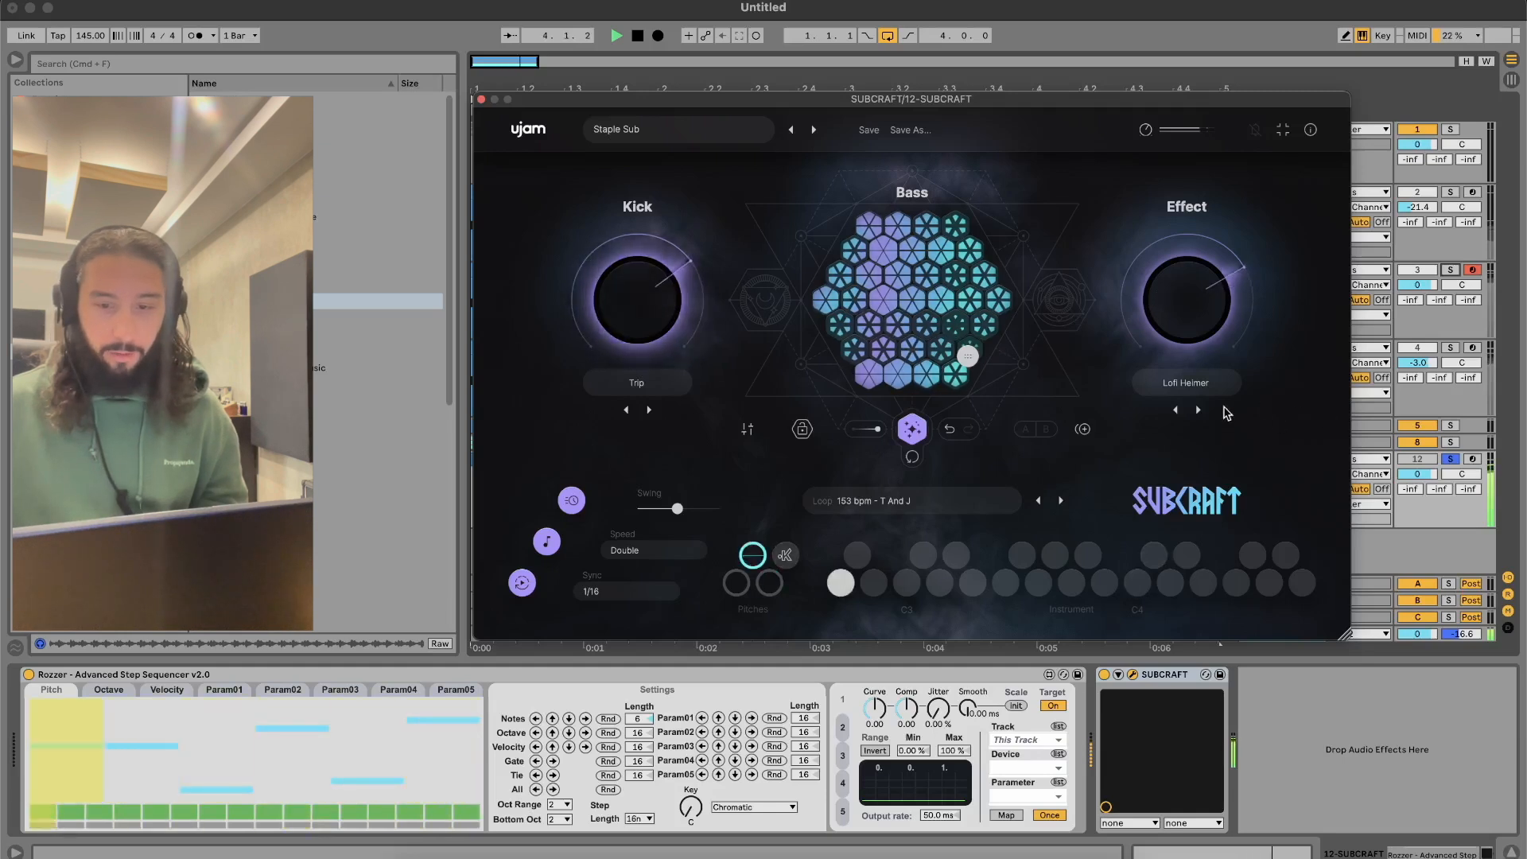
click(1198, 410)
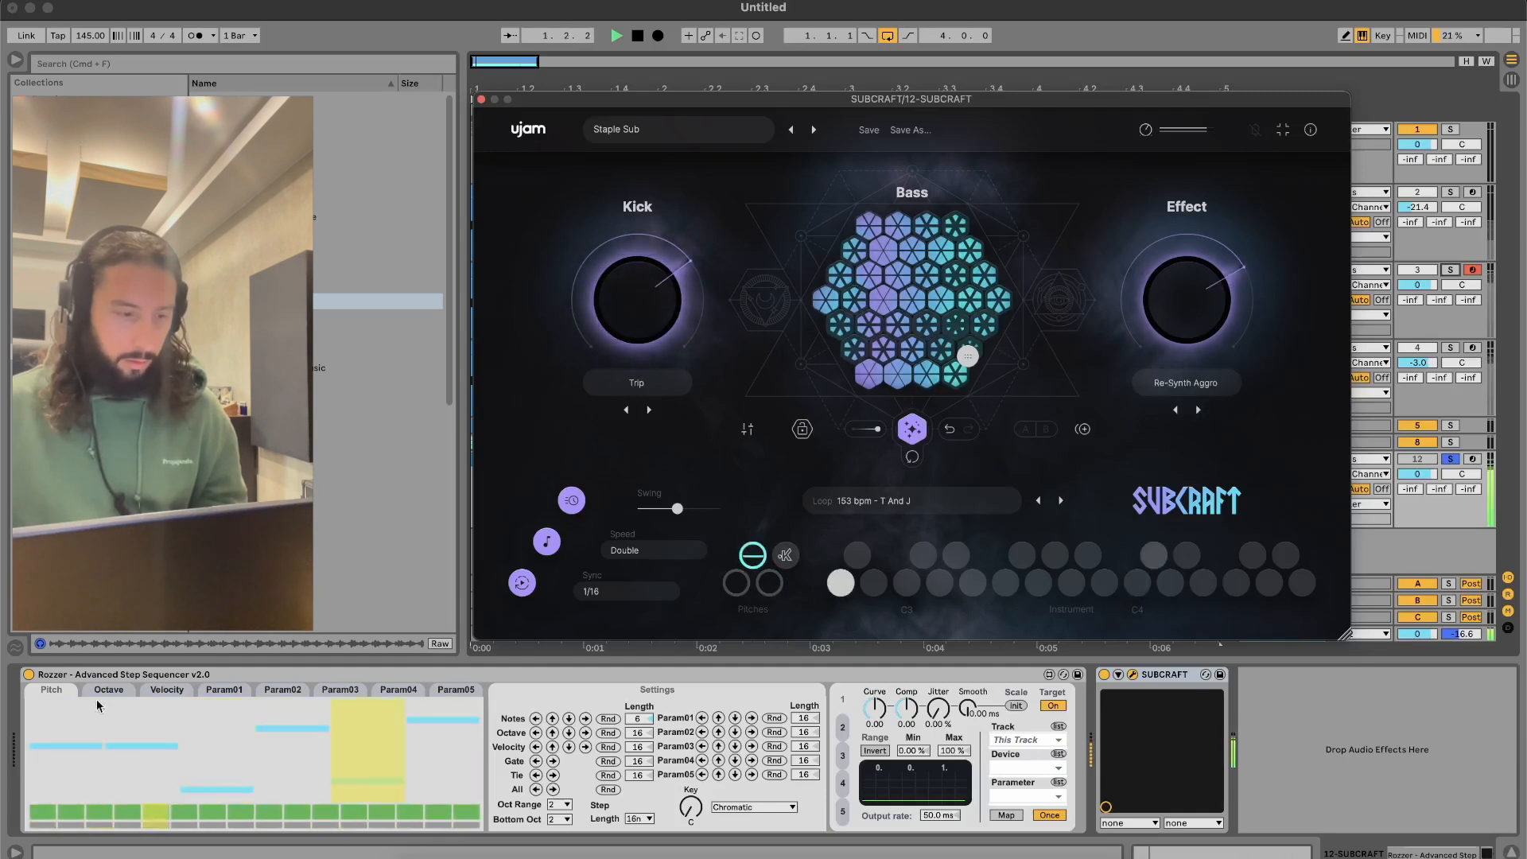
Randomize the step sequencer's notes three times
click(610, 718)
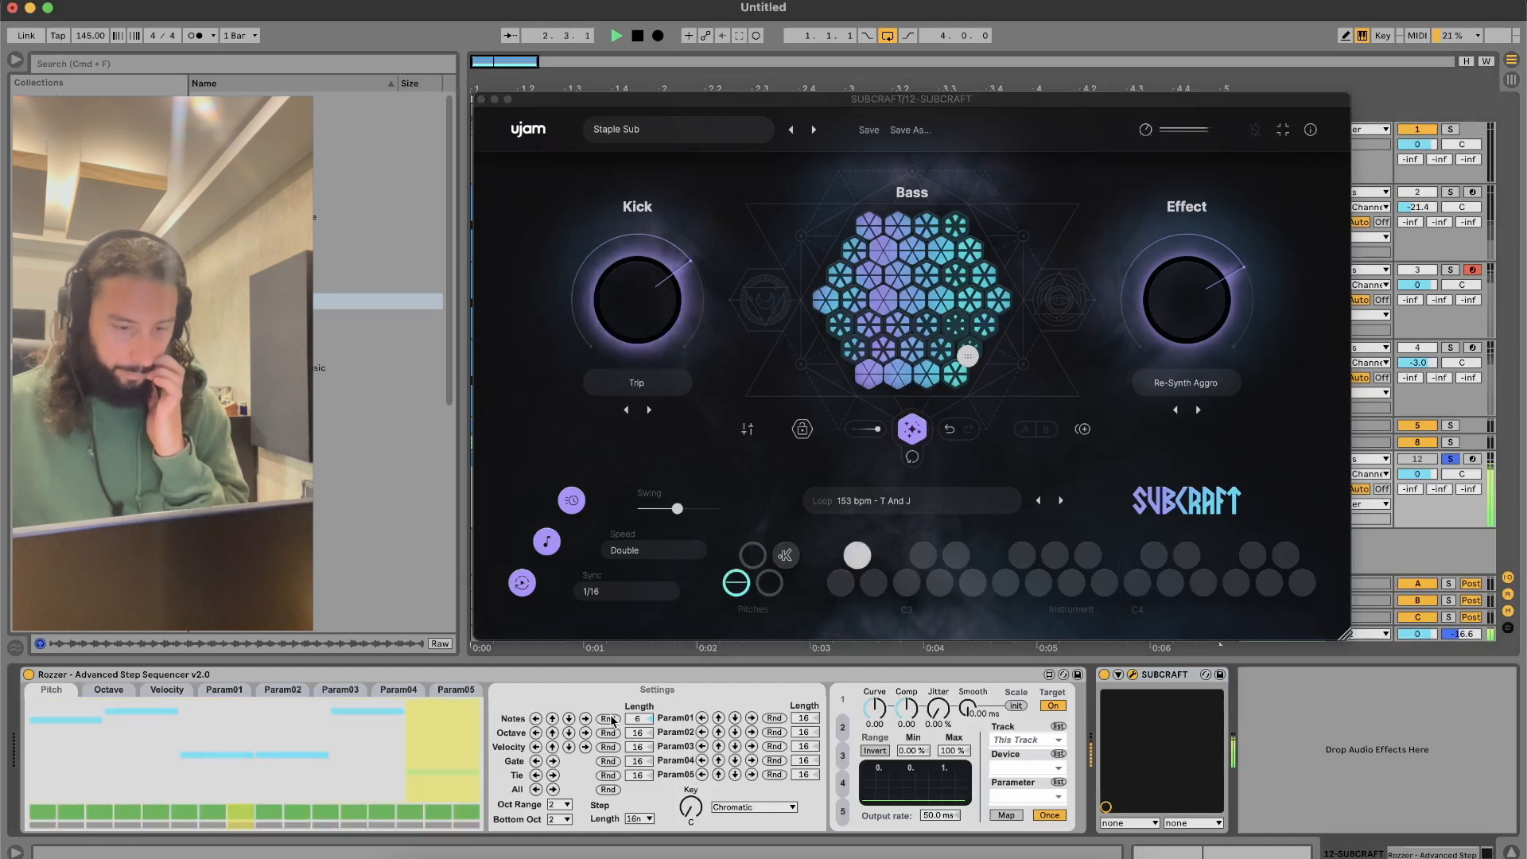
click(609, 718)
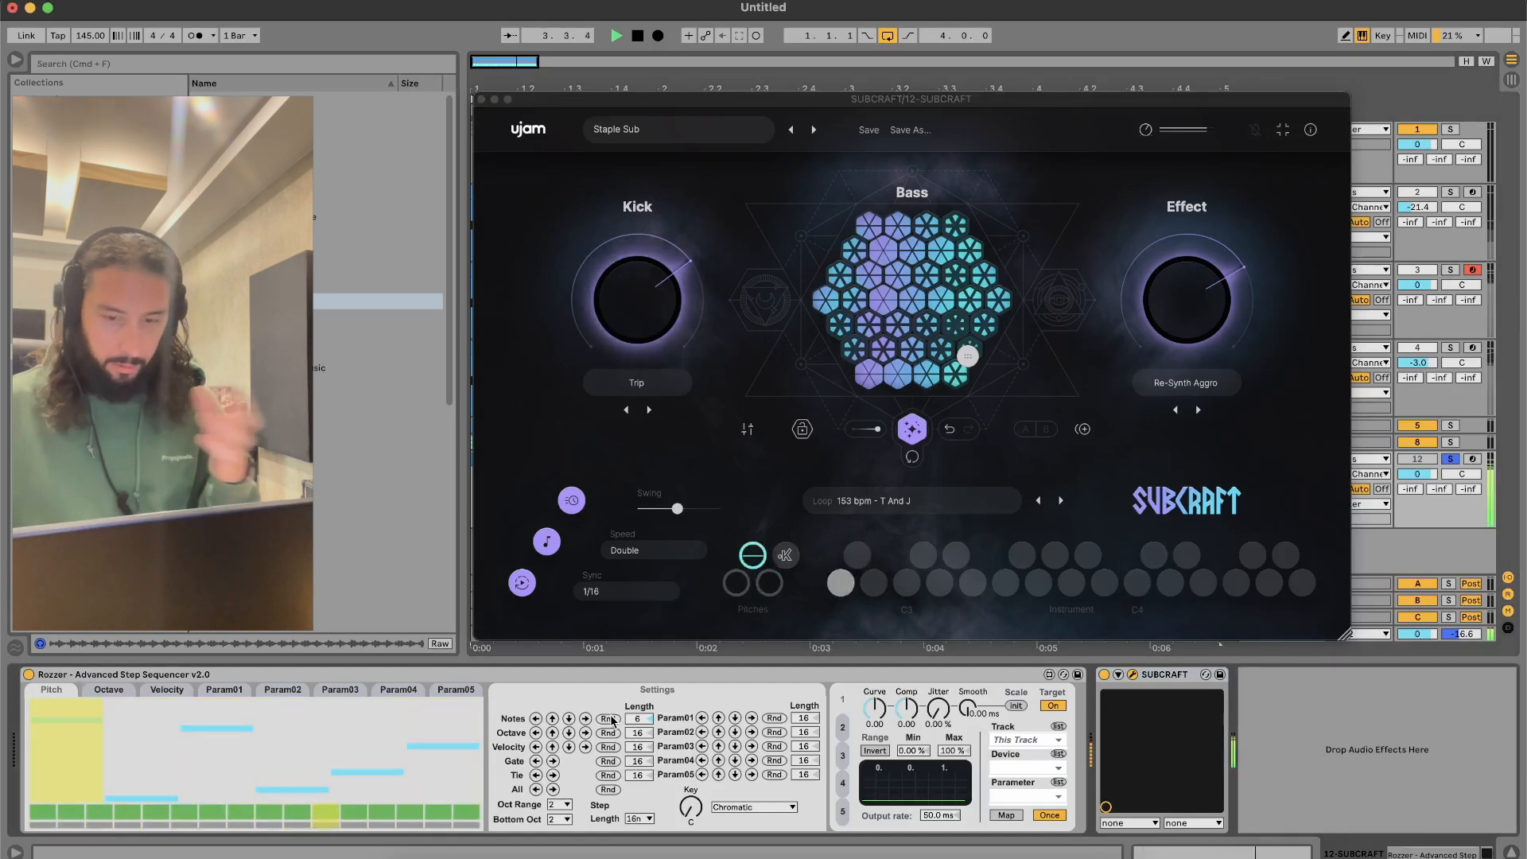
click(610, 718)
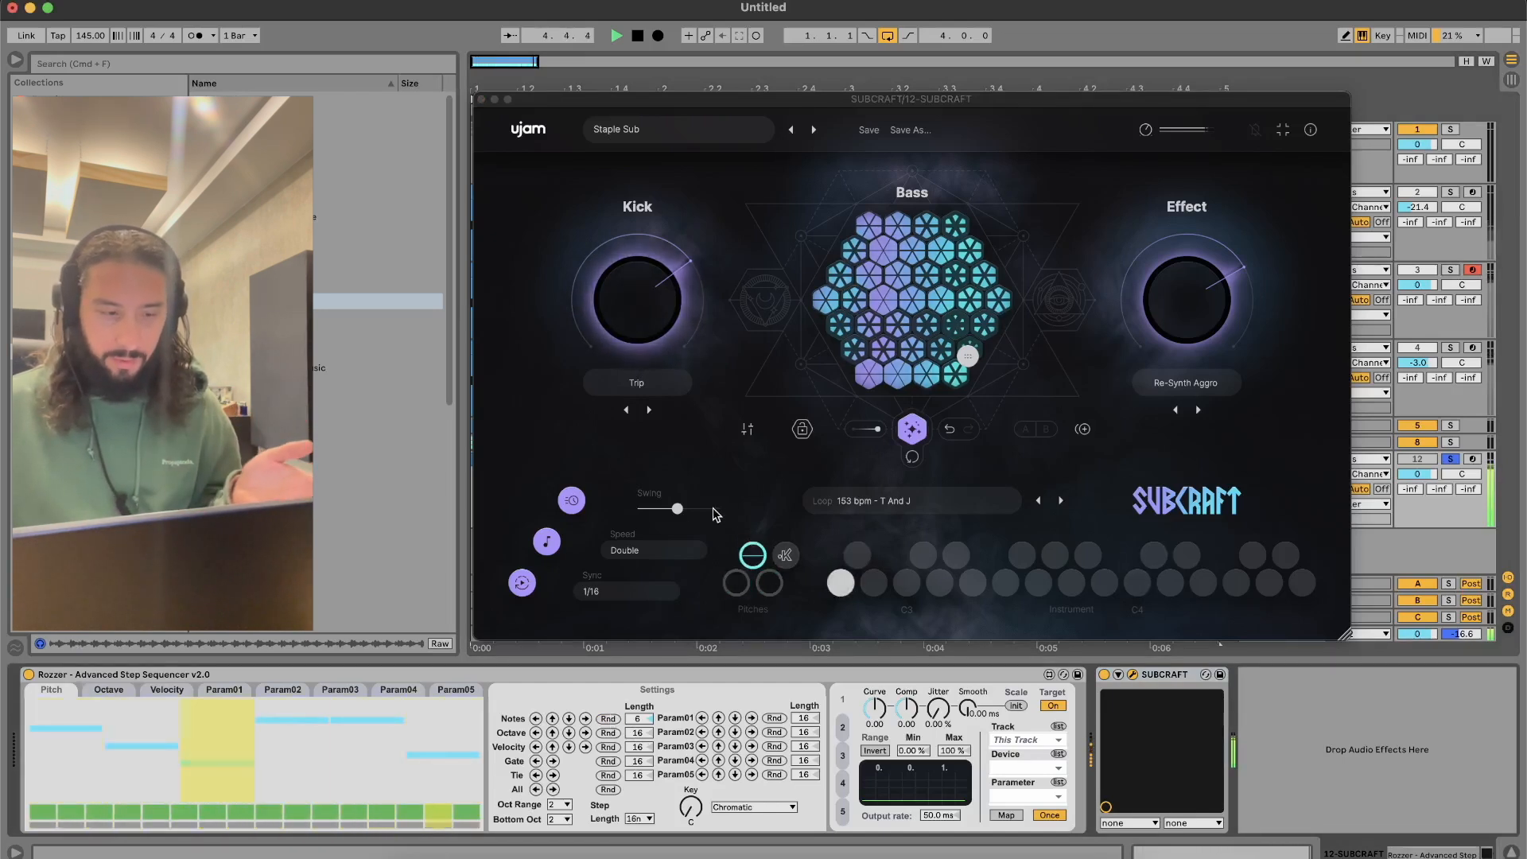
Try the first twelve sequencer steps in the lower octave, restore their upper octave and return to the pitch lane
click(100, 702)
click(101, 691)
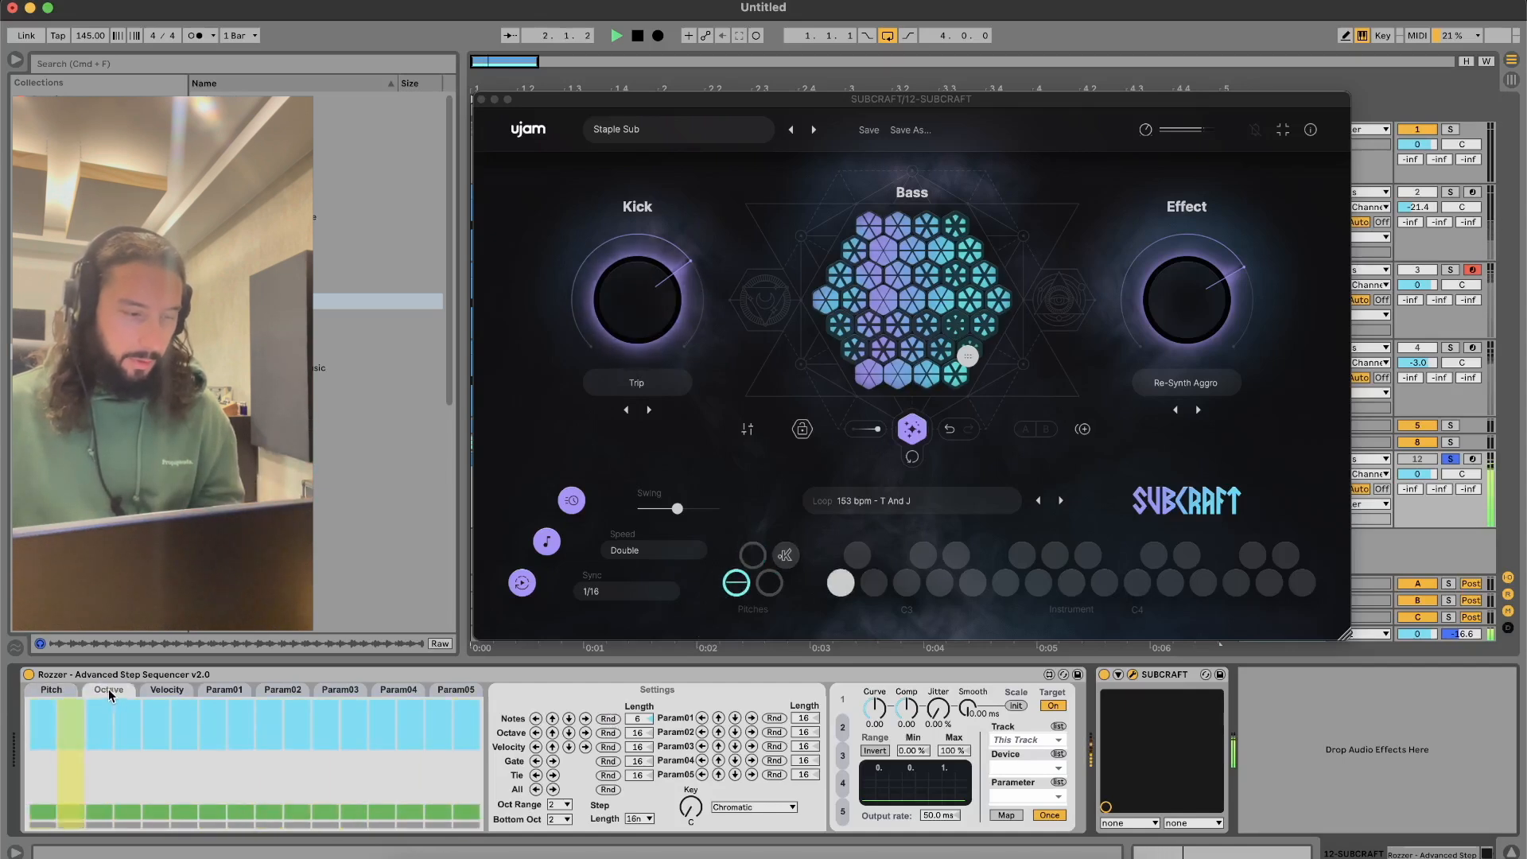
drag(64, 775, 233, 752)
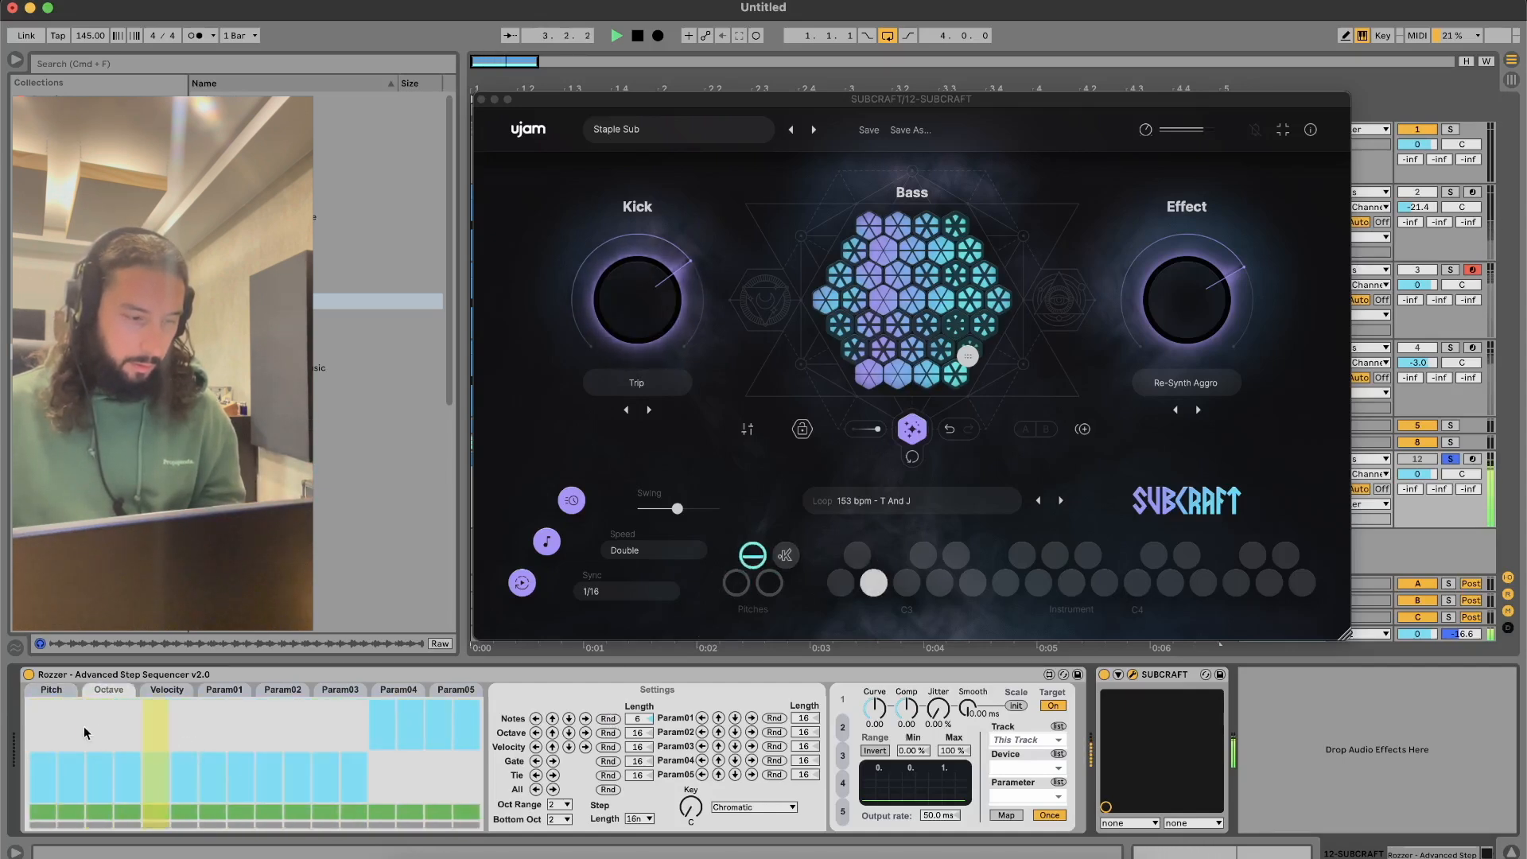
drag(42, 733, 354, 728)
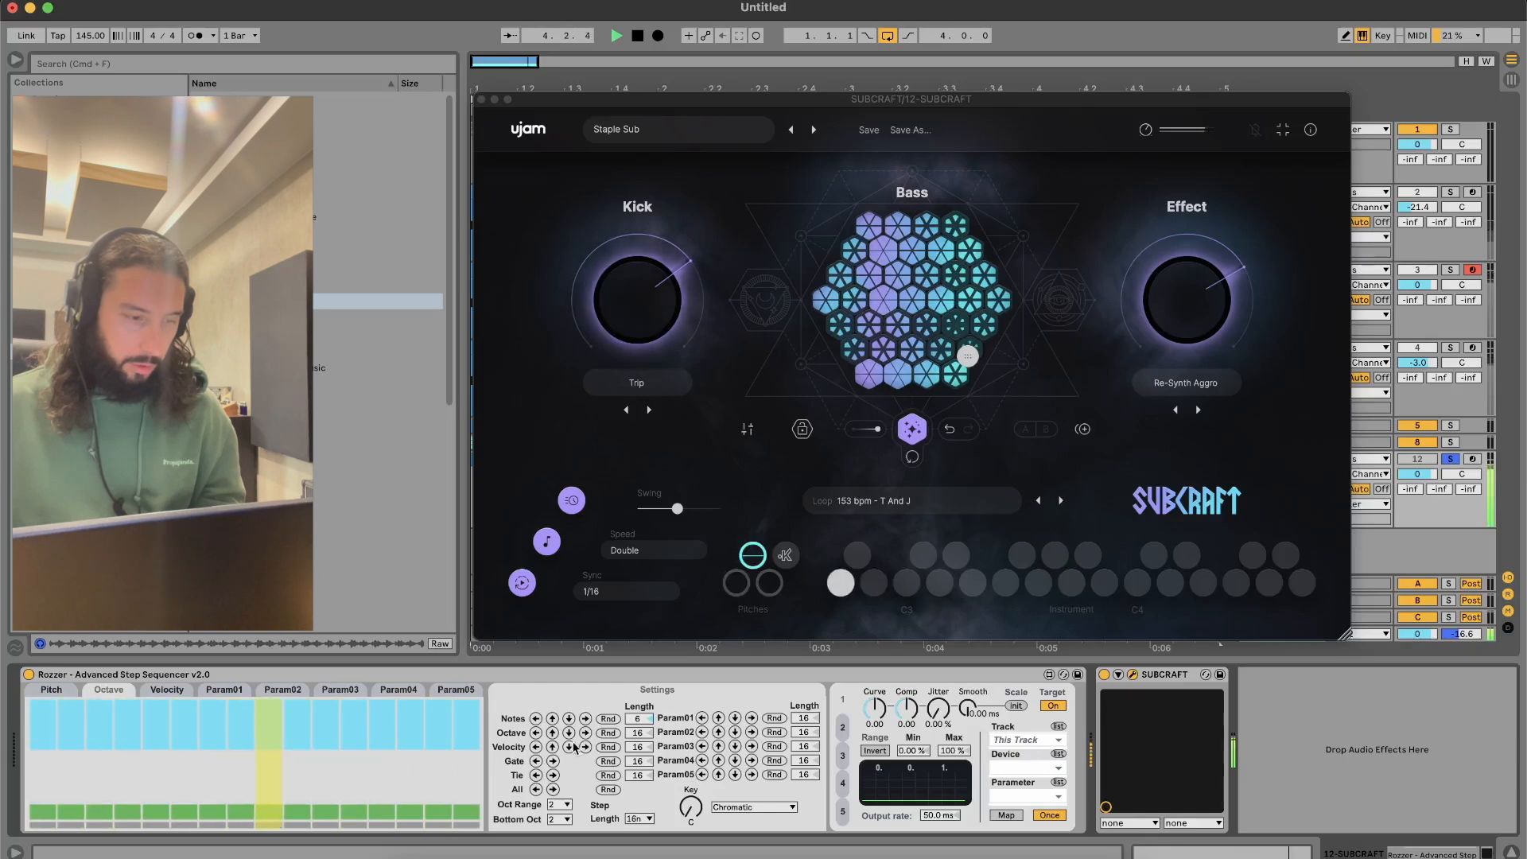
click(54, 690)
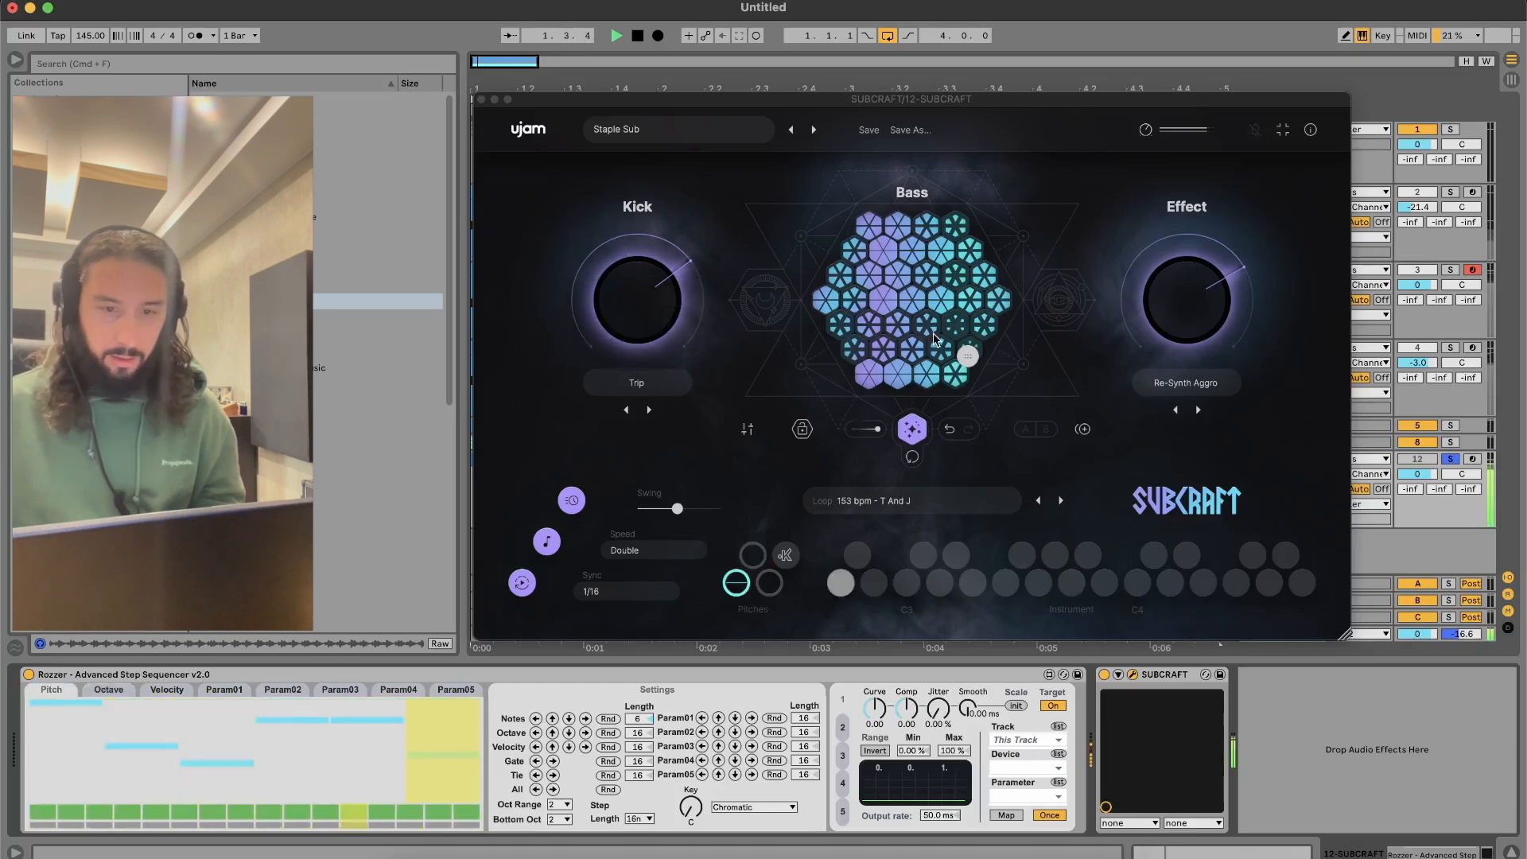
Lower the Effect amount to about halfway, and load the Saturated Vinyl preset with Kick at about a quarter
drag(1212, 305, 1219, 342)
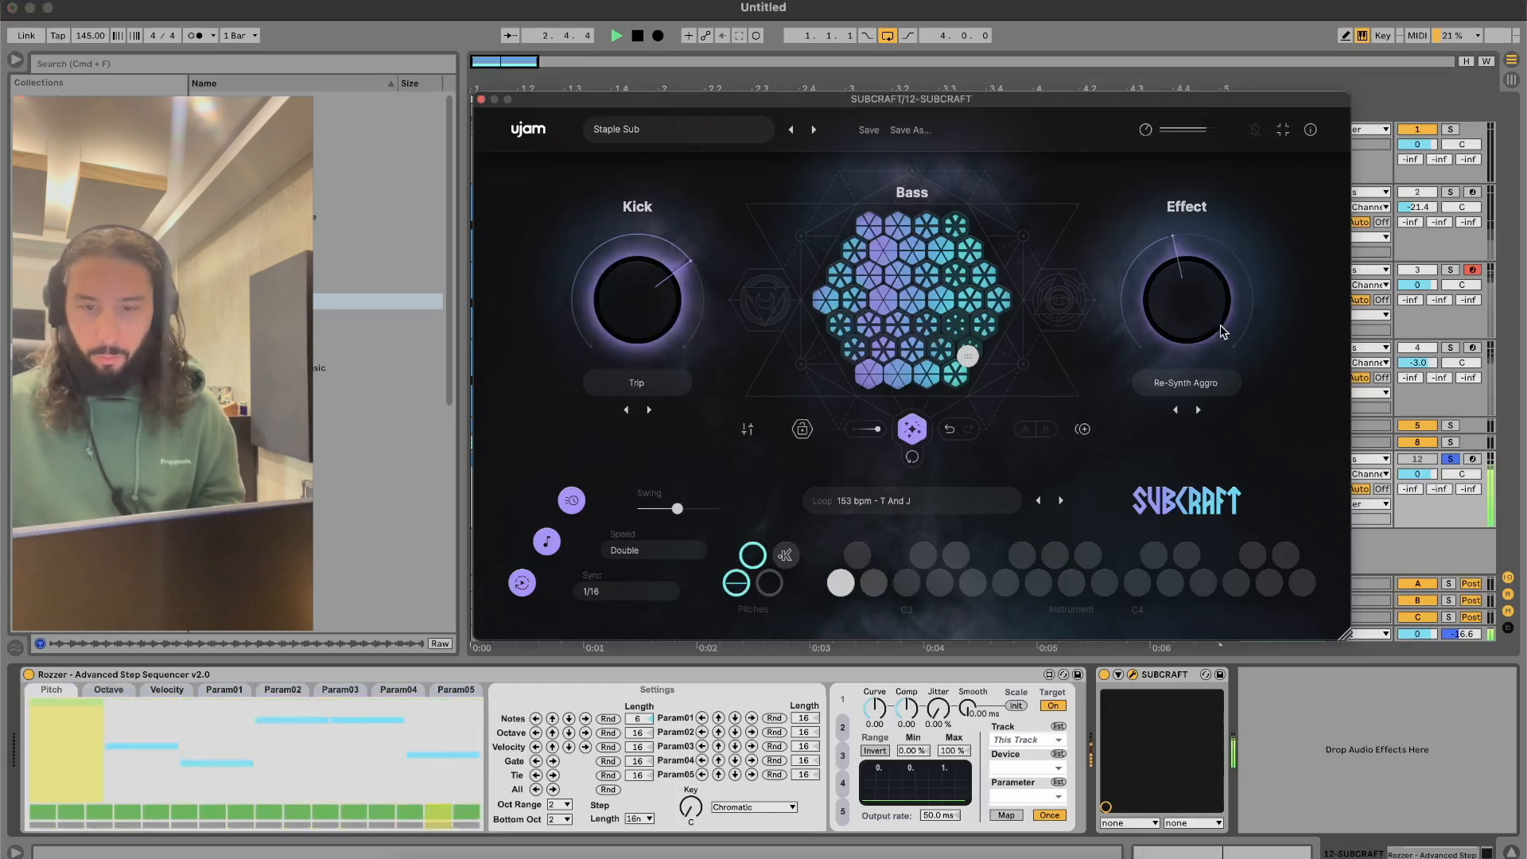
click(812, 131)
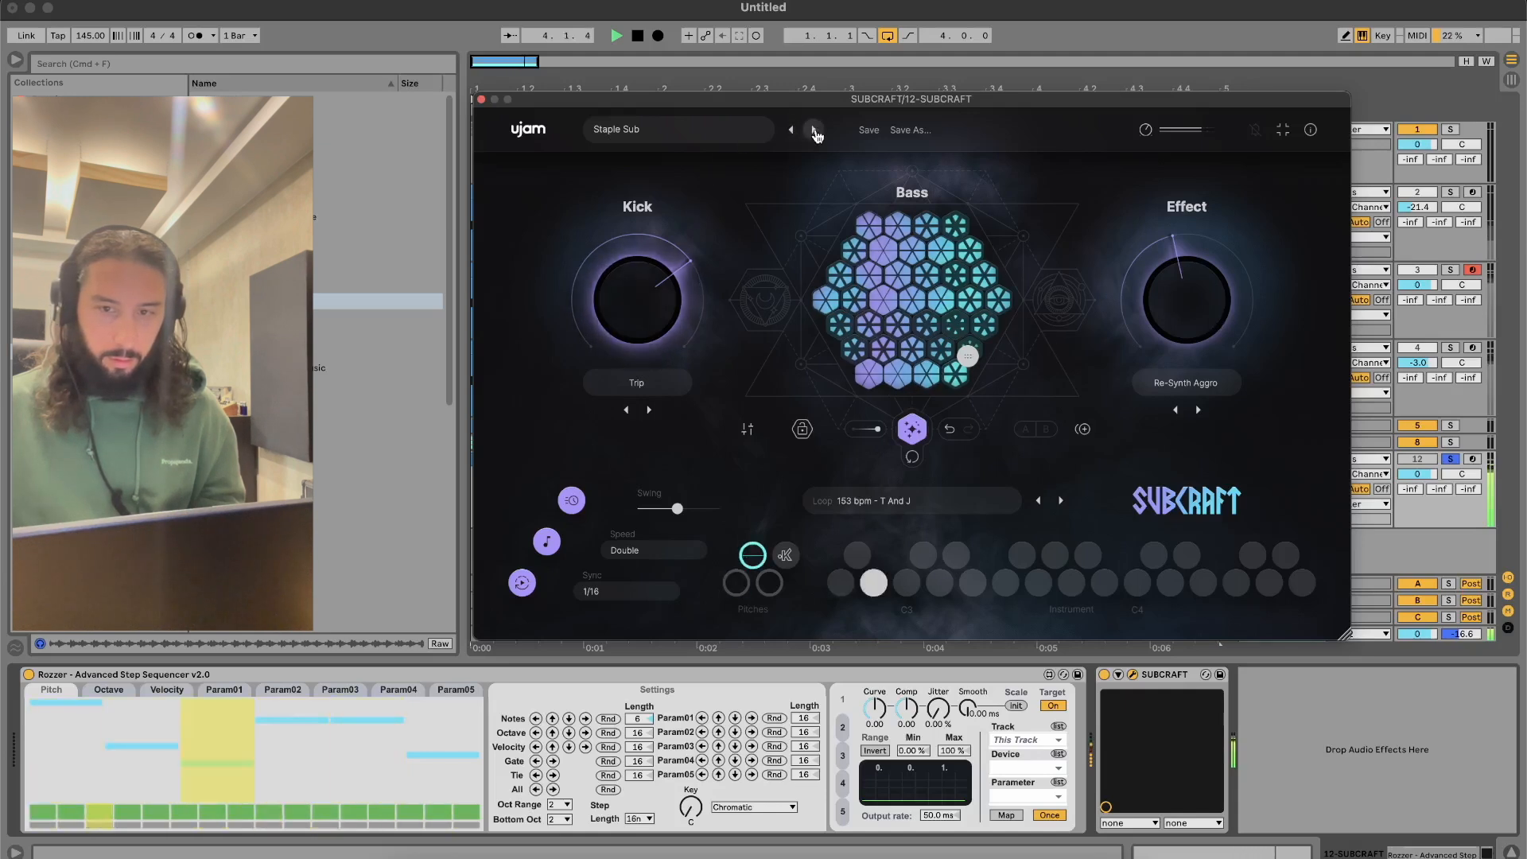
drag(641, 299, 642, 321)
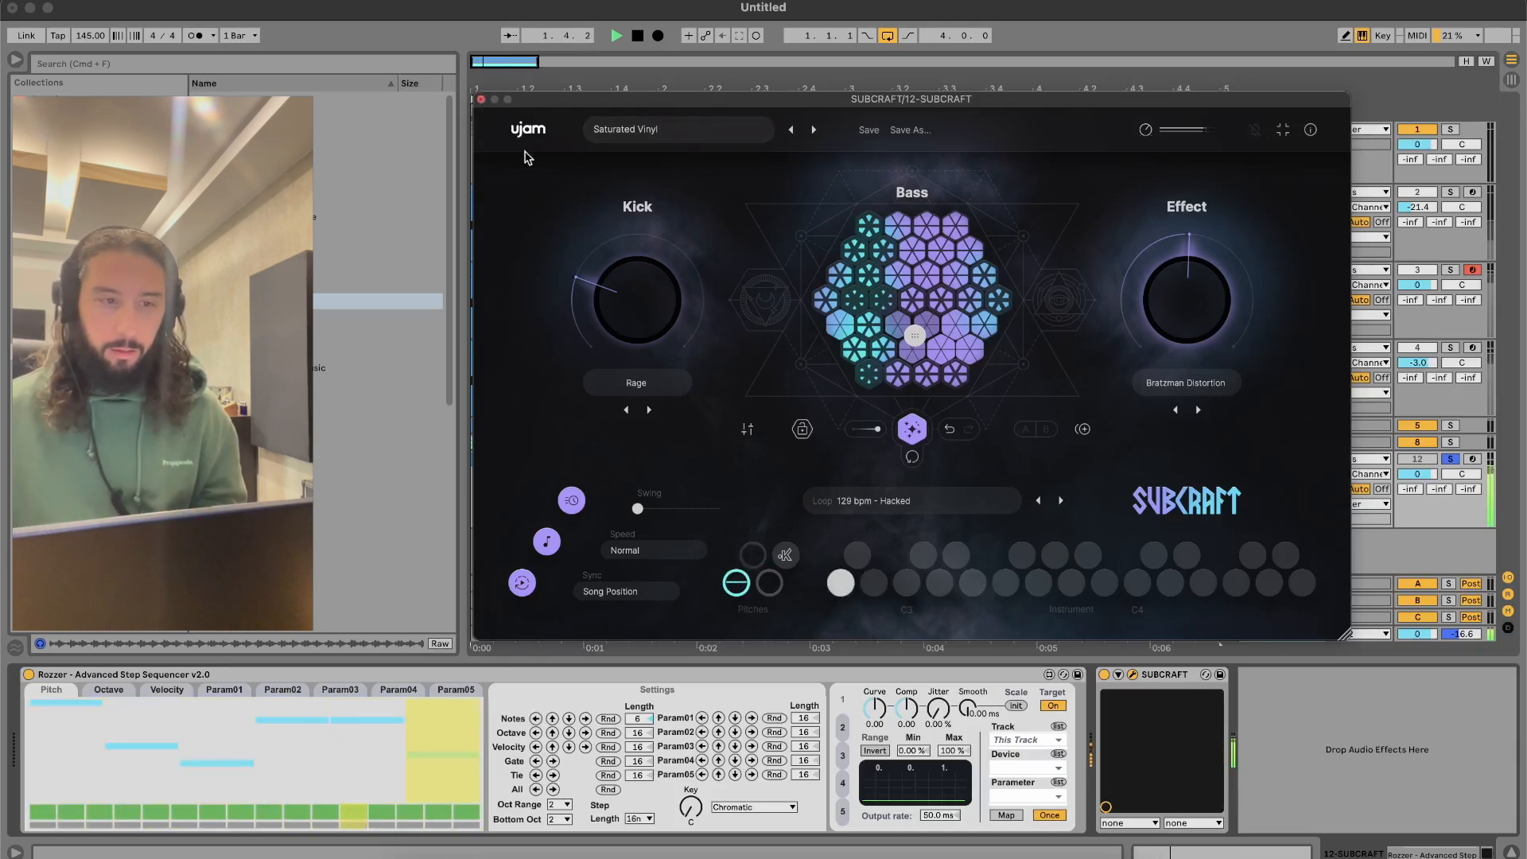
Close the SUBCRAFT plug-in window and freeze the 12 SUBCRAFT track
click(480, 99)
right_click(656, 467)
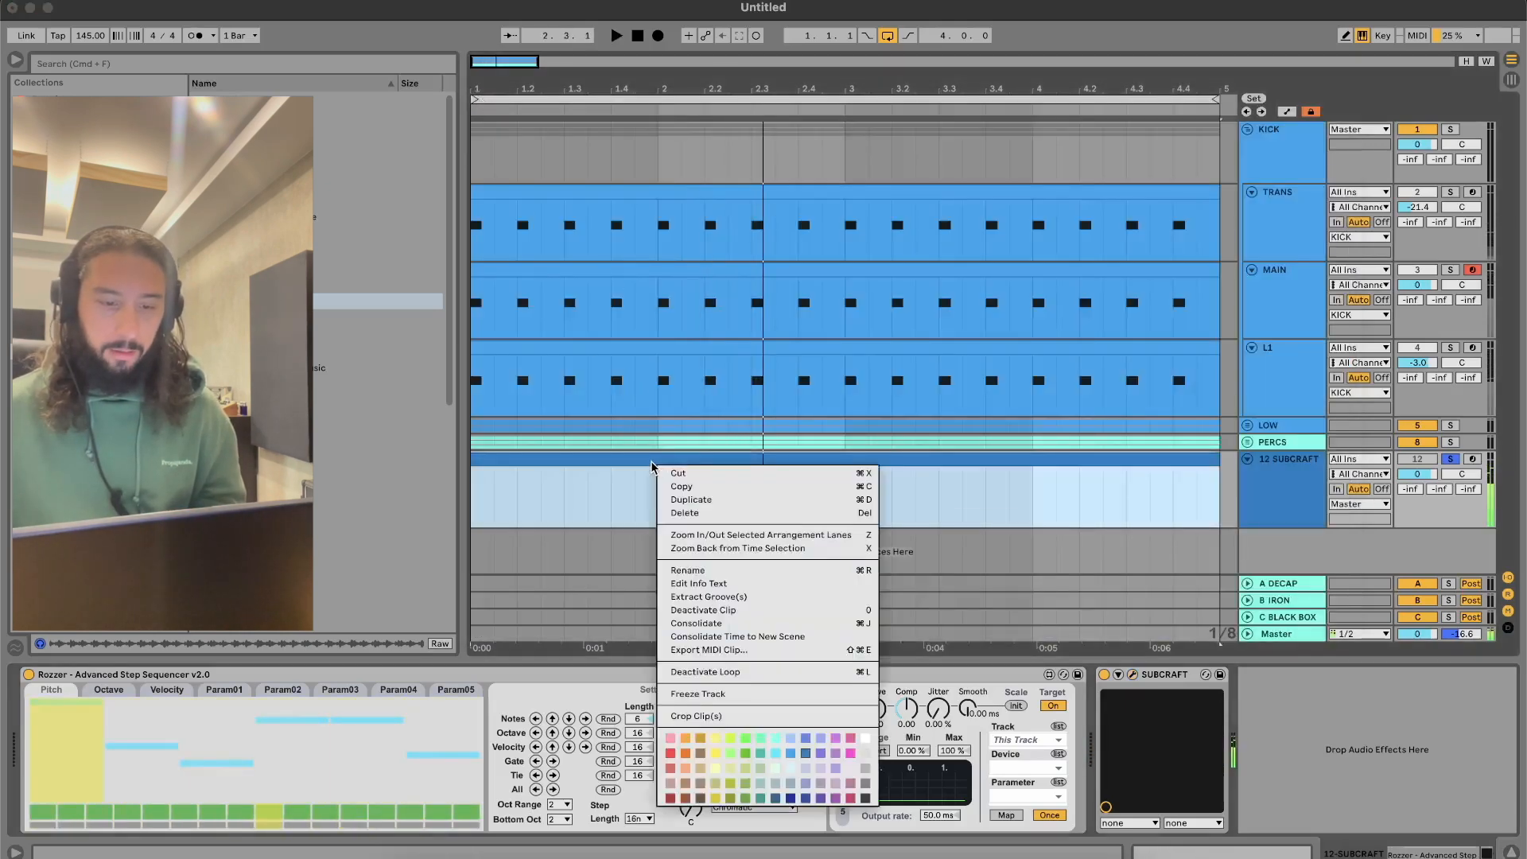
click(768, 698)
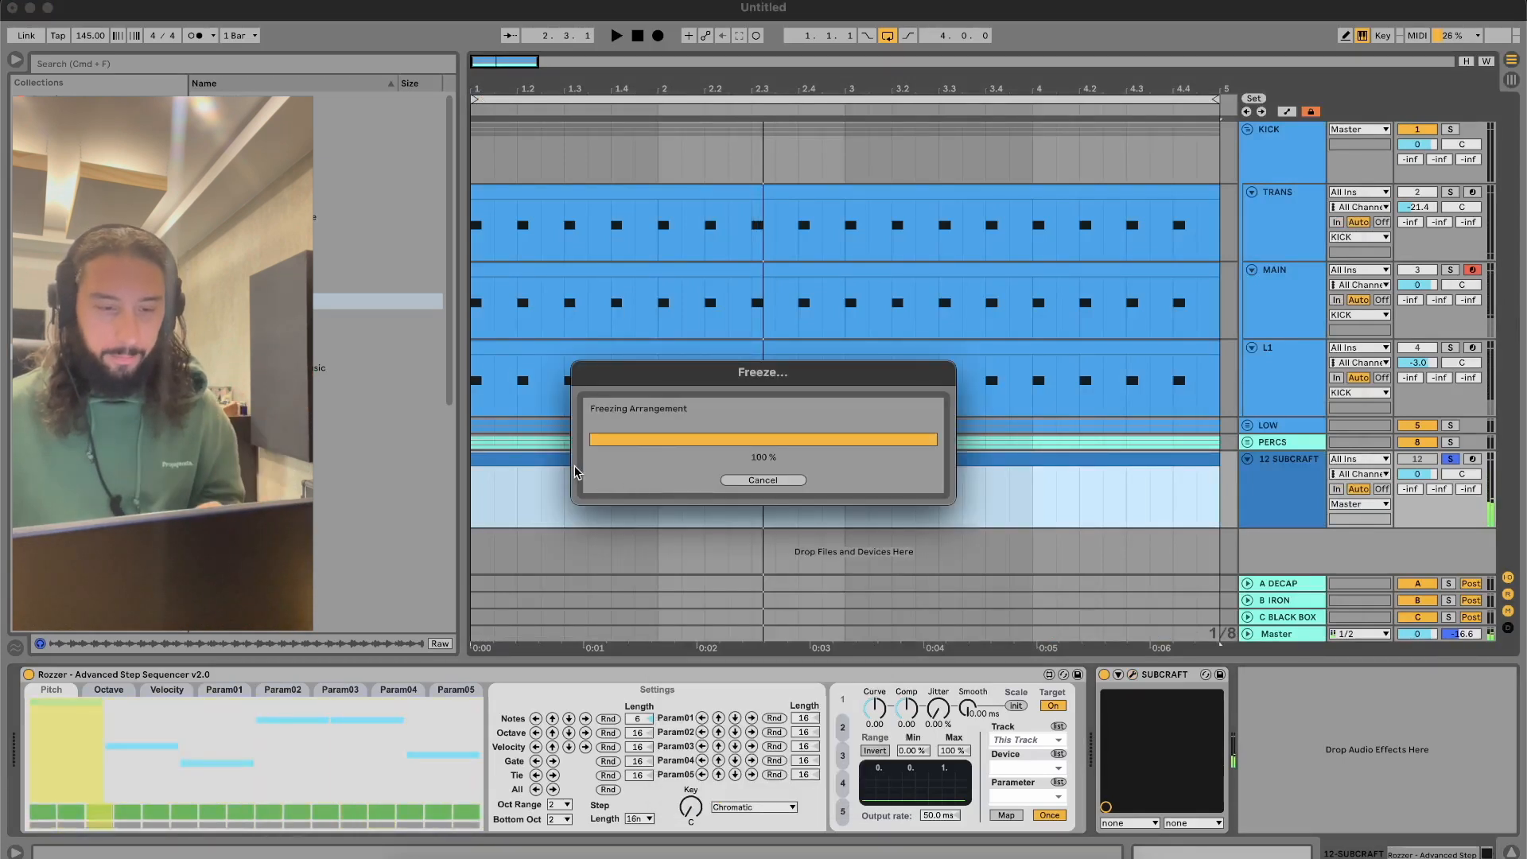
Reopen Live after its unexpected quit, recover the Untitled Live Set and close the crash report
key(super+Tab)
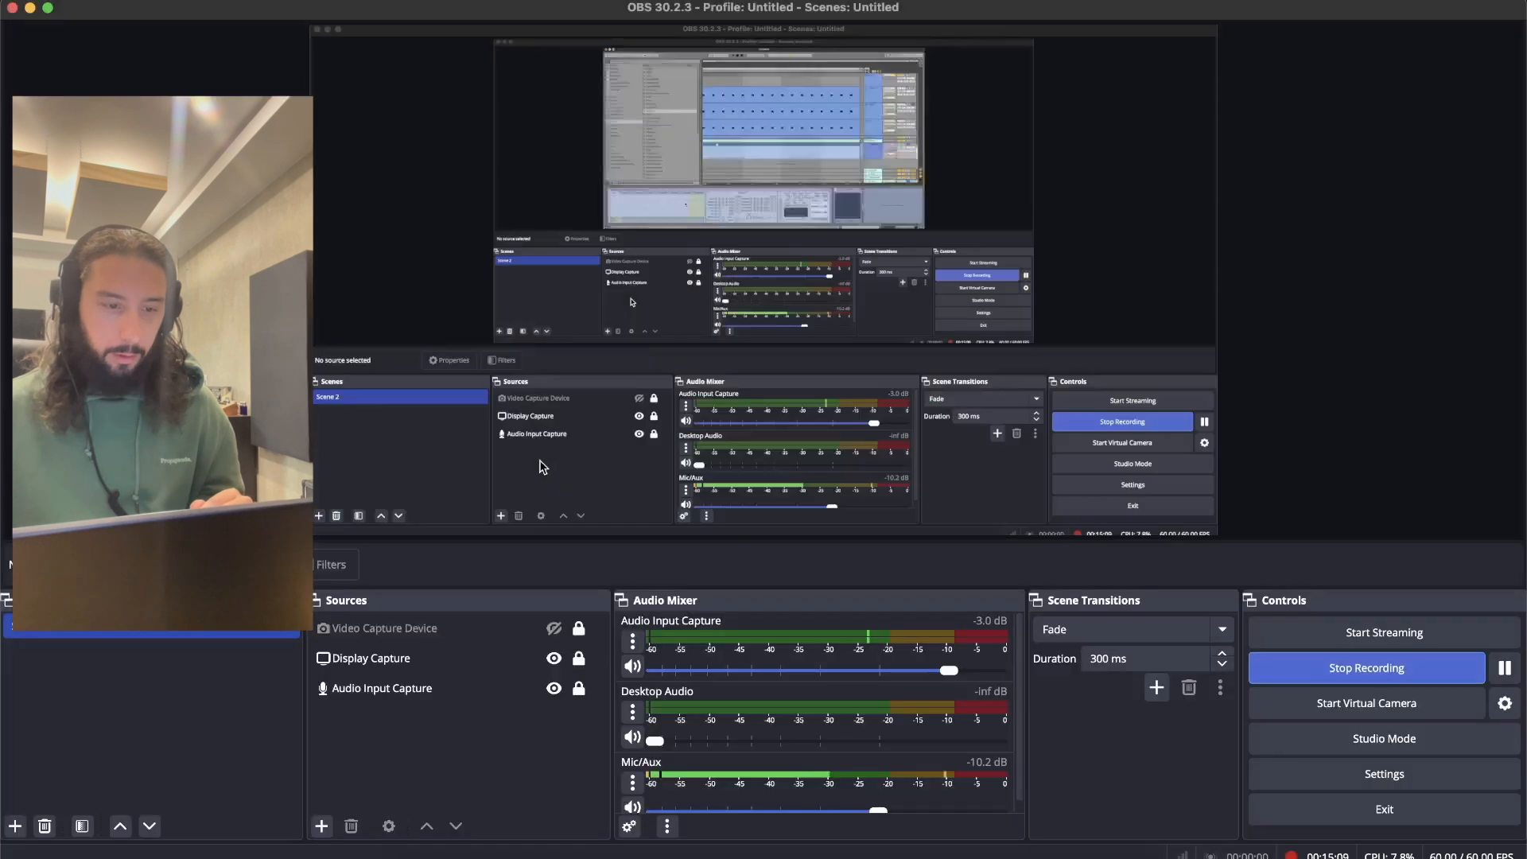
right_click(541, 467)
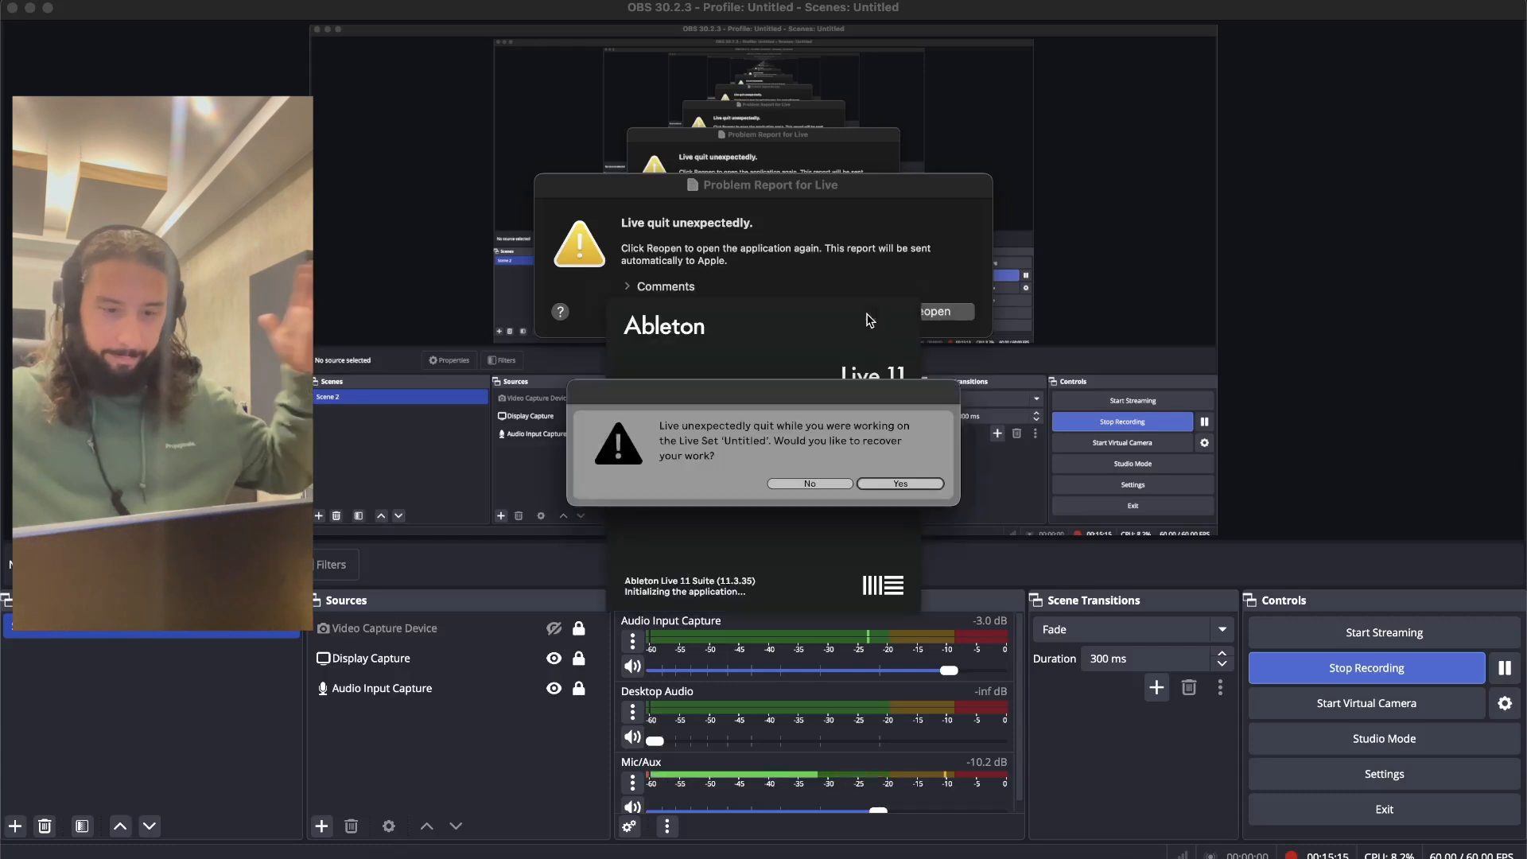
click(902, 483)
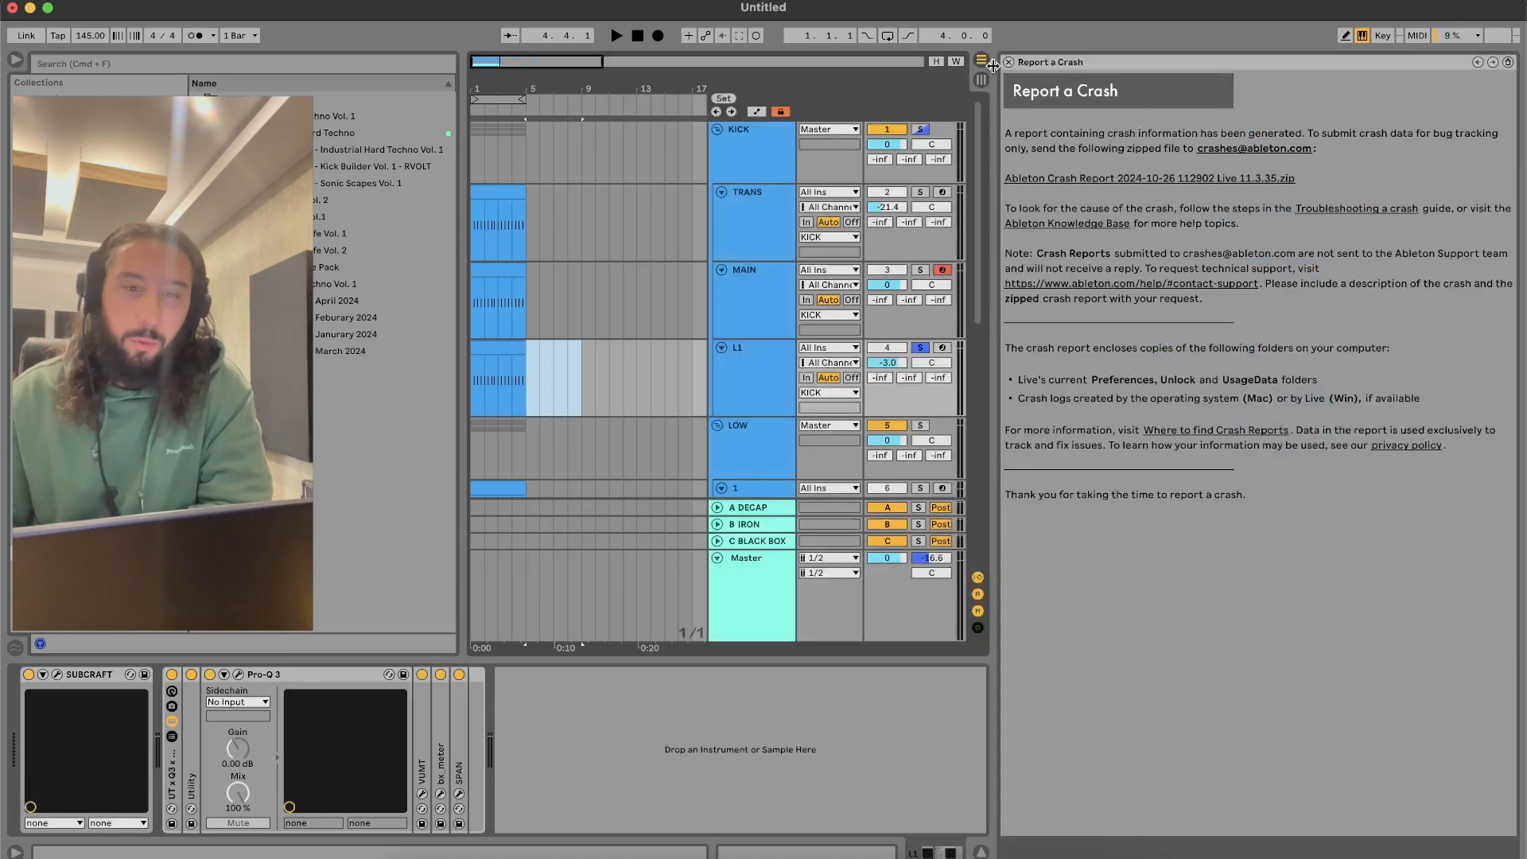
click(1008, 62)
Fold the TRANS, MAIN and L1 tracks of the KICK group
click(533, 325)
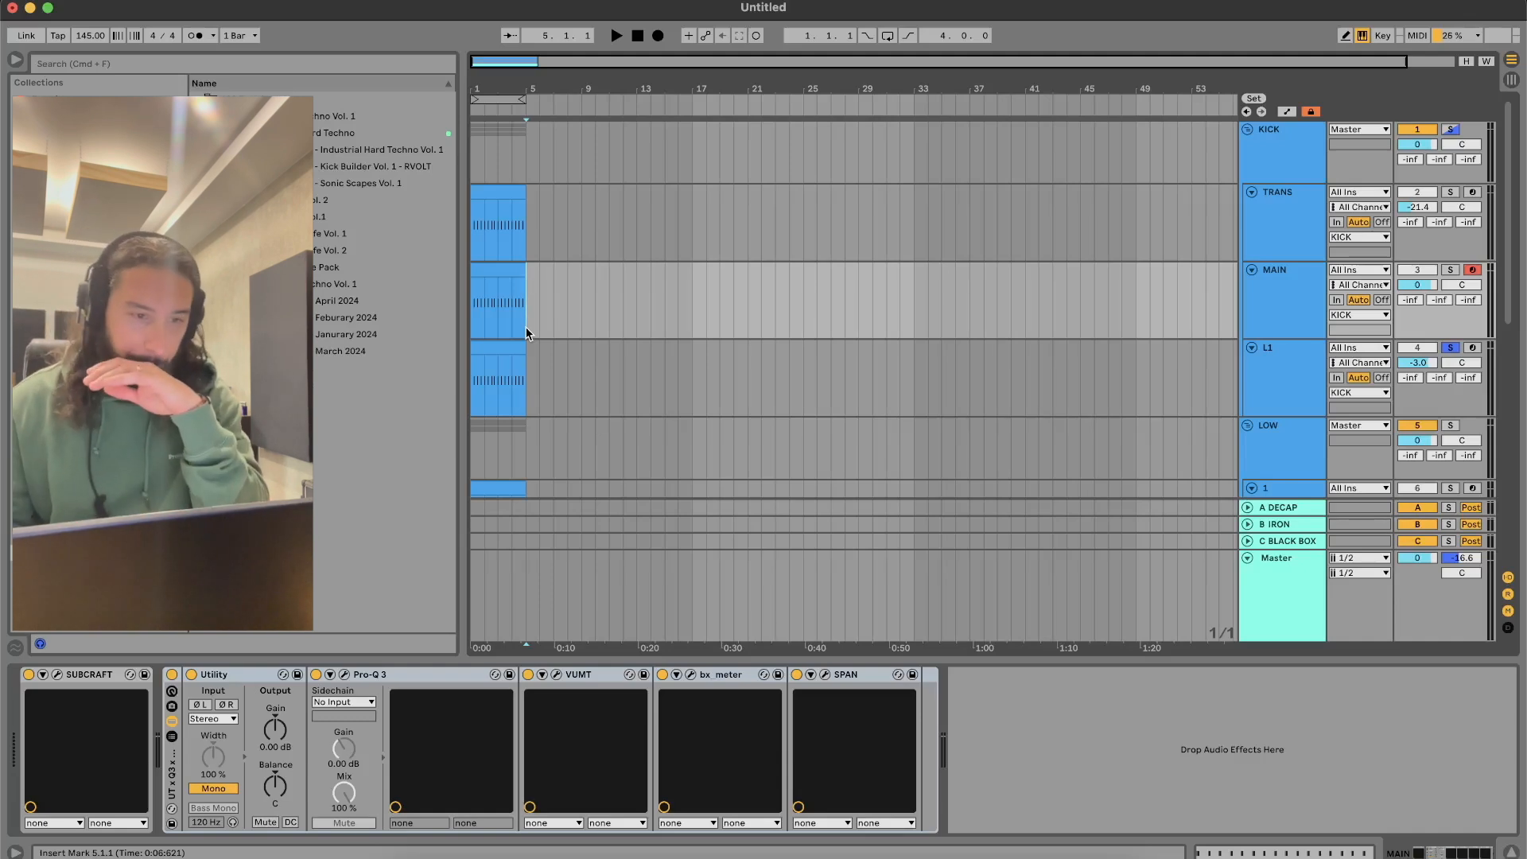
click(1252, 192)
click(1251, 209)
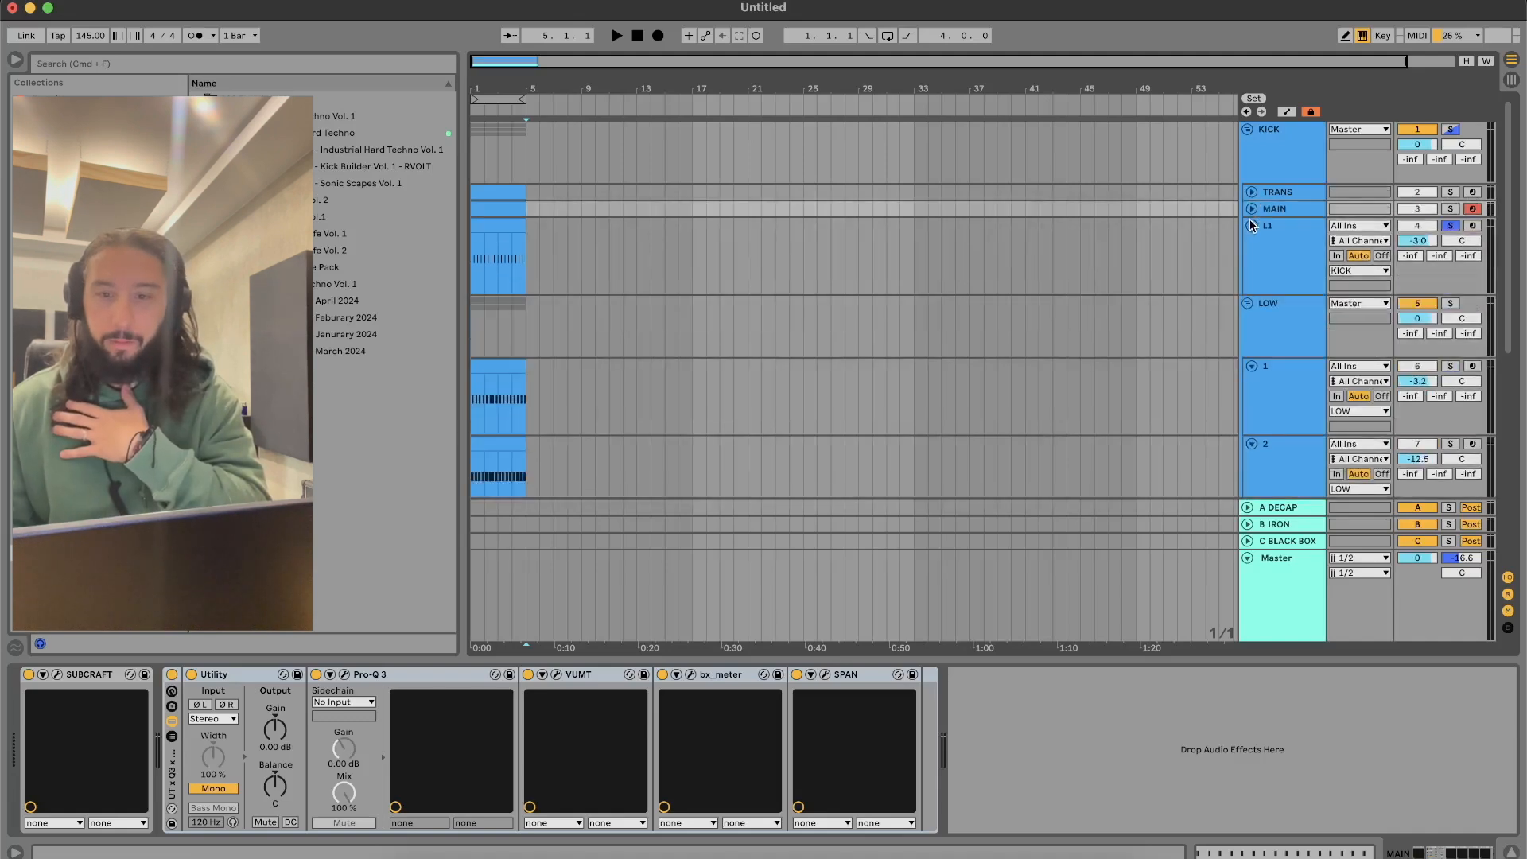
click(1251, 225)
Fold the Master track and hide the device view to bring the LOW, PERCS and SUBCRAFT tracks into view
click(436, 352)
click(470, 352)
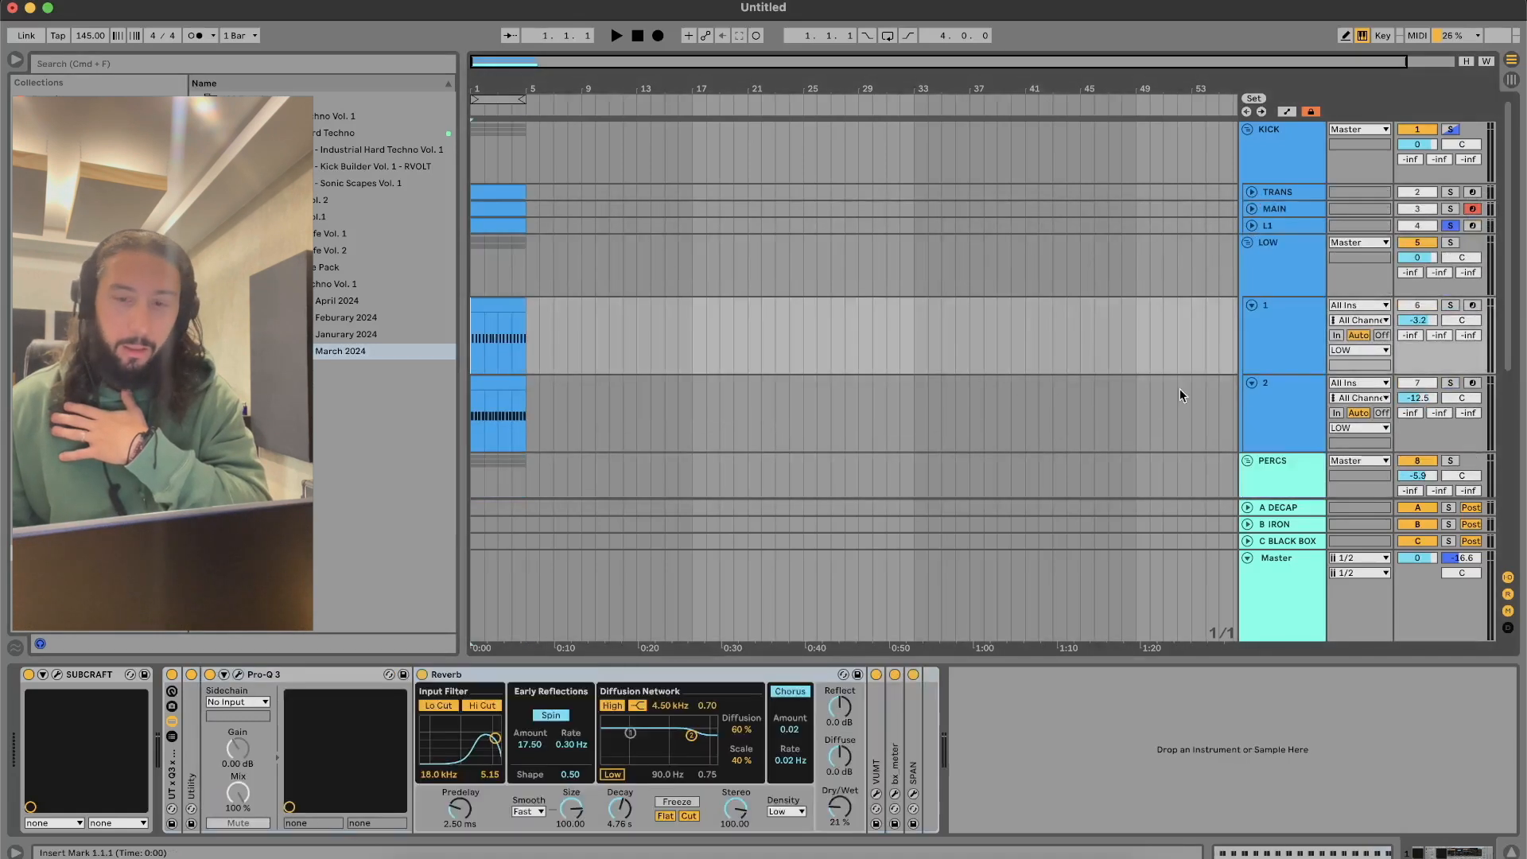
scroll(1181, 396, down, 2)
click(1247, 559)
scroll(676, 436, down, 5)
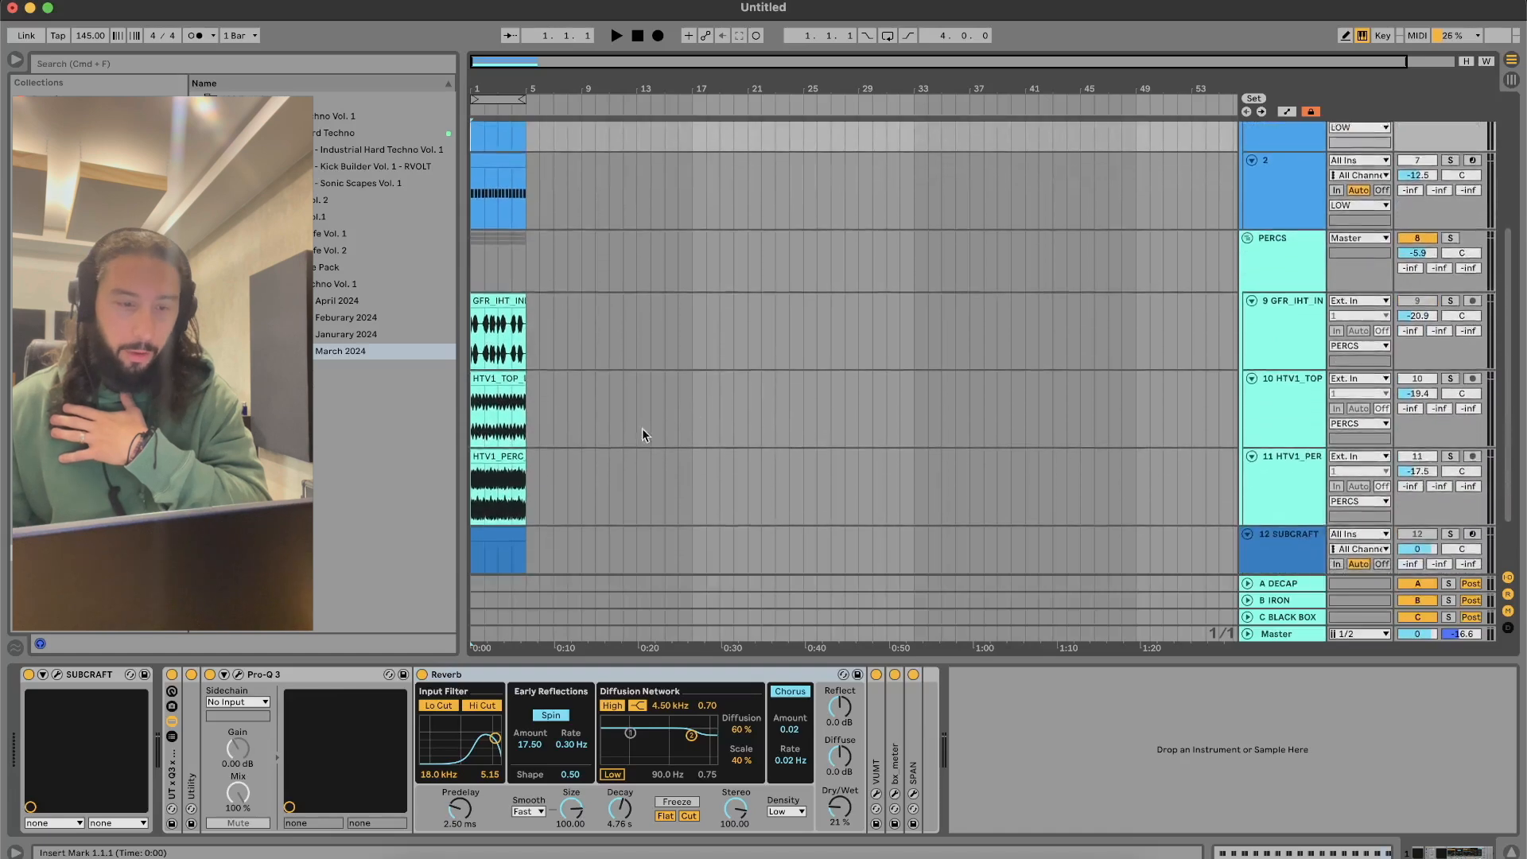
scroll(644, 434, down, 1)
click(1511, 852)
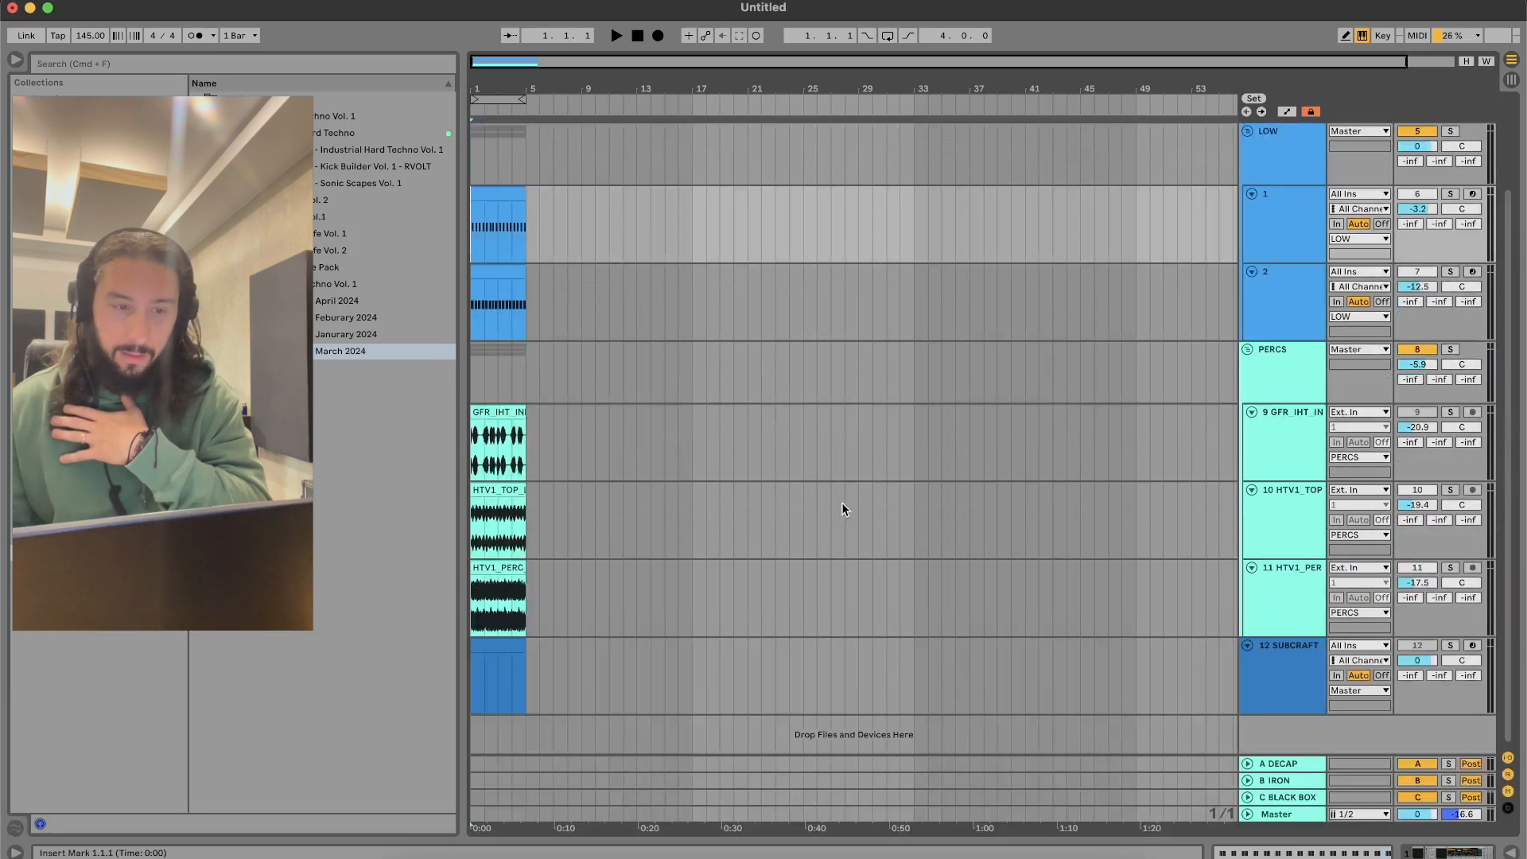
click(474, 316)
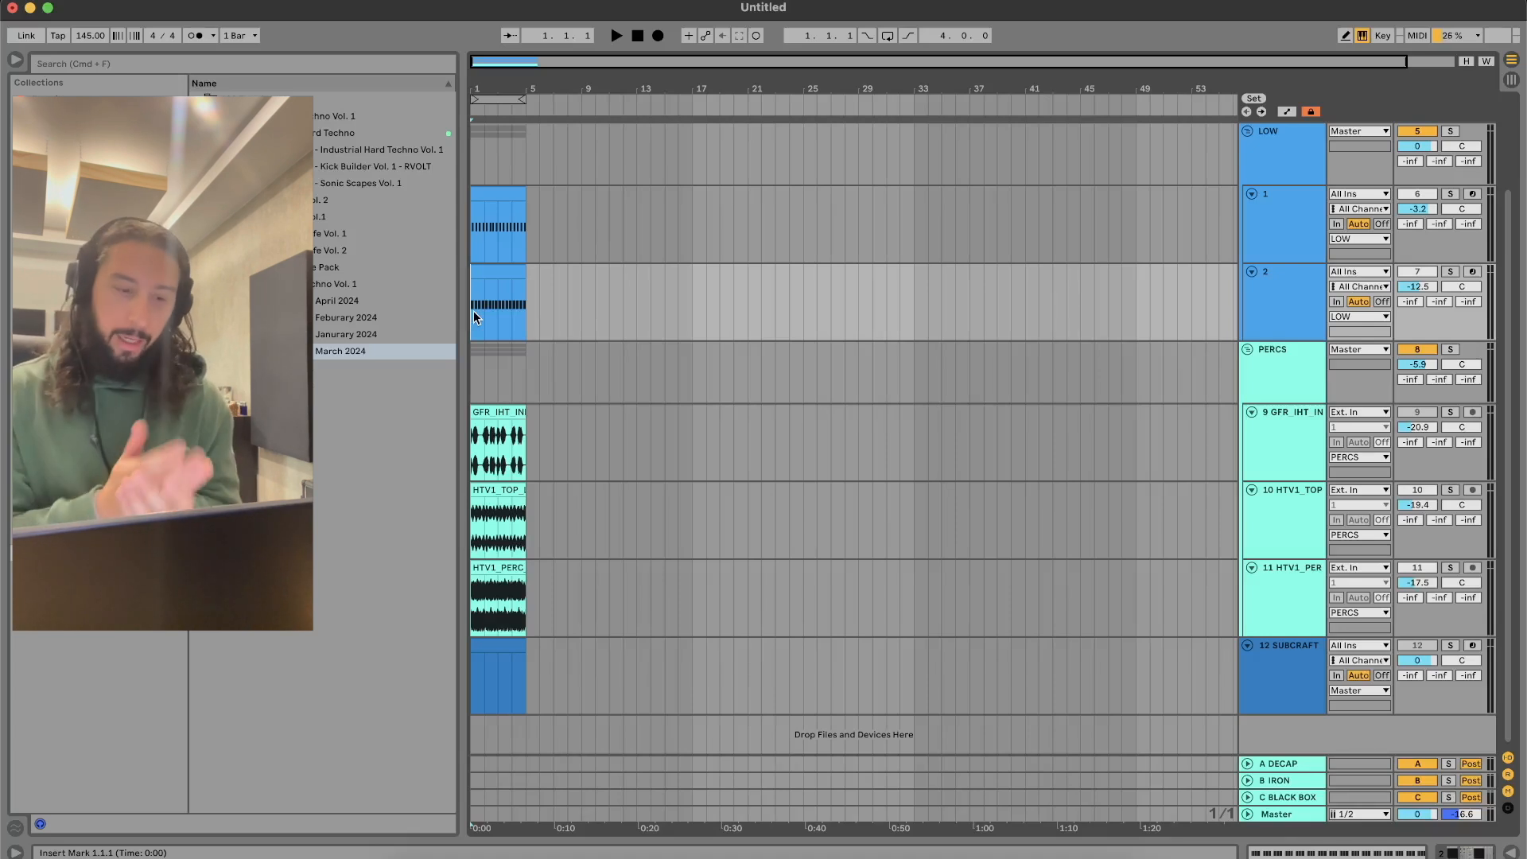
click(514, 646)
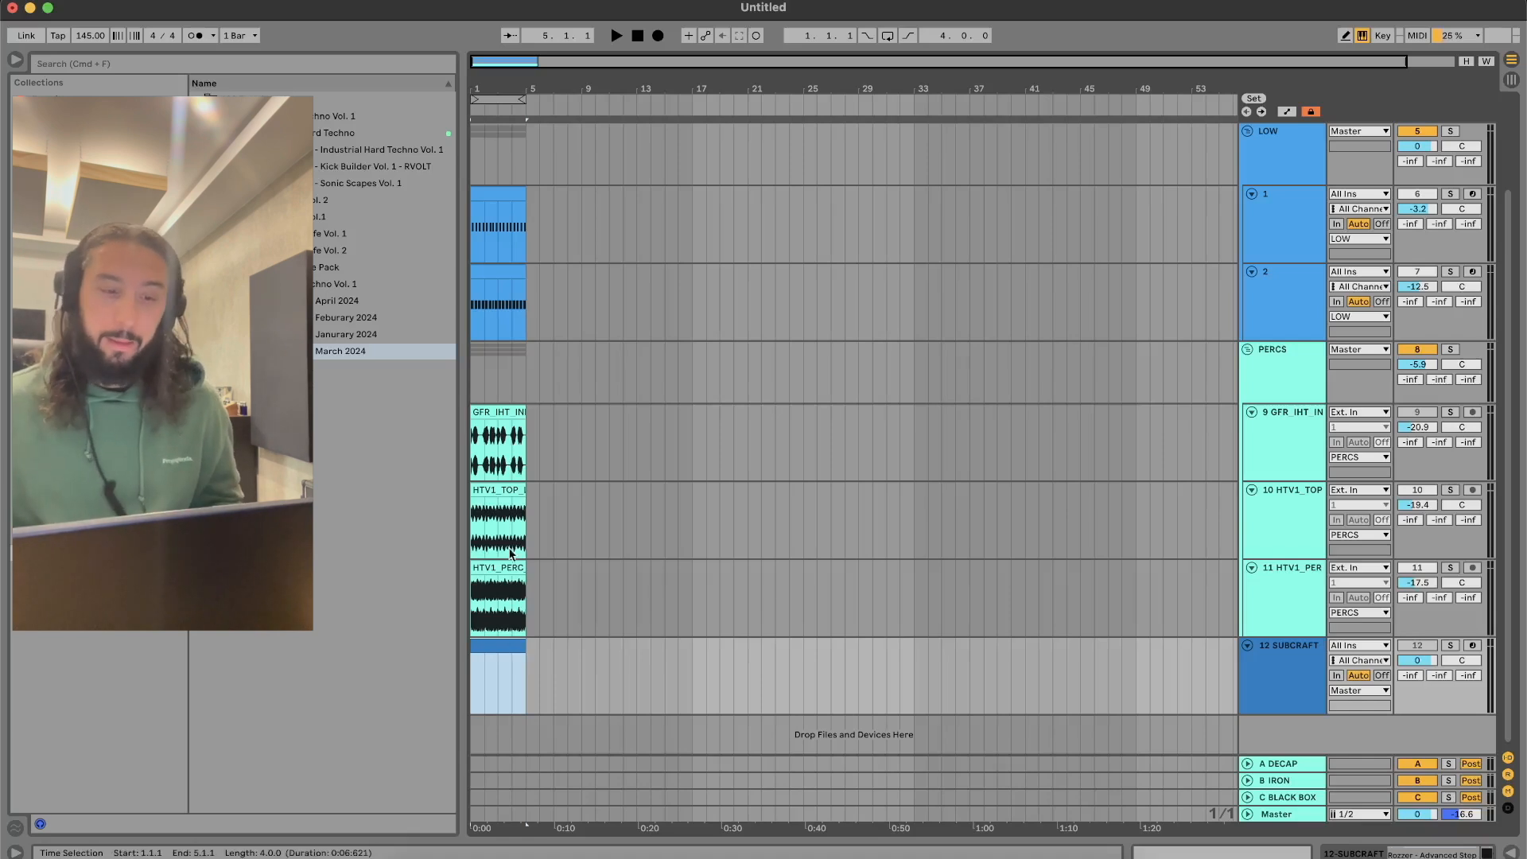
click(528, 518)
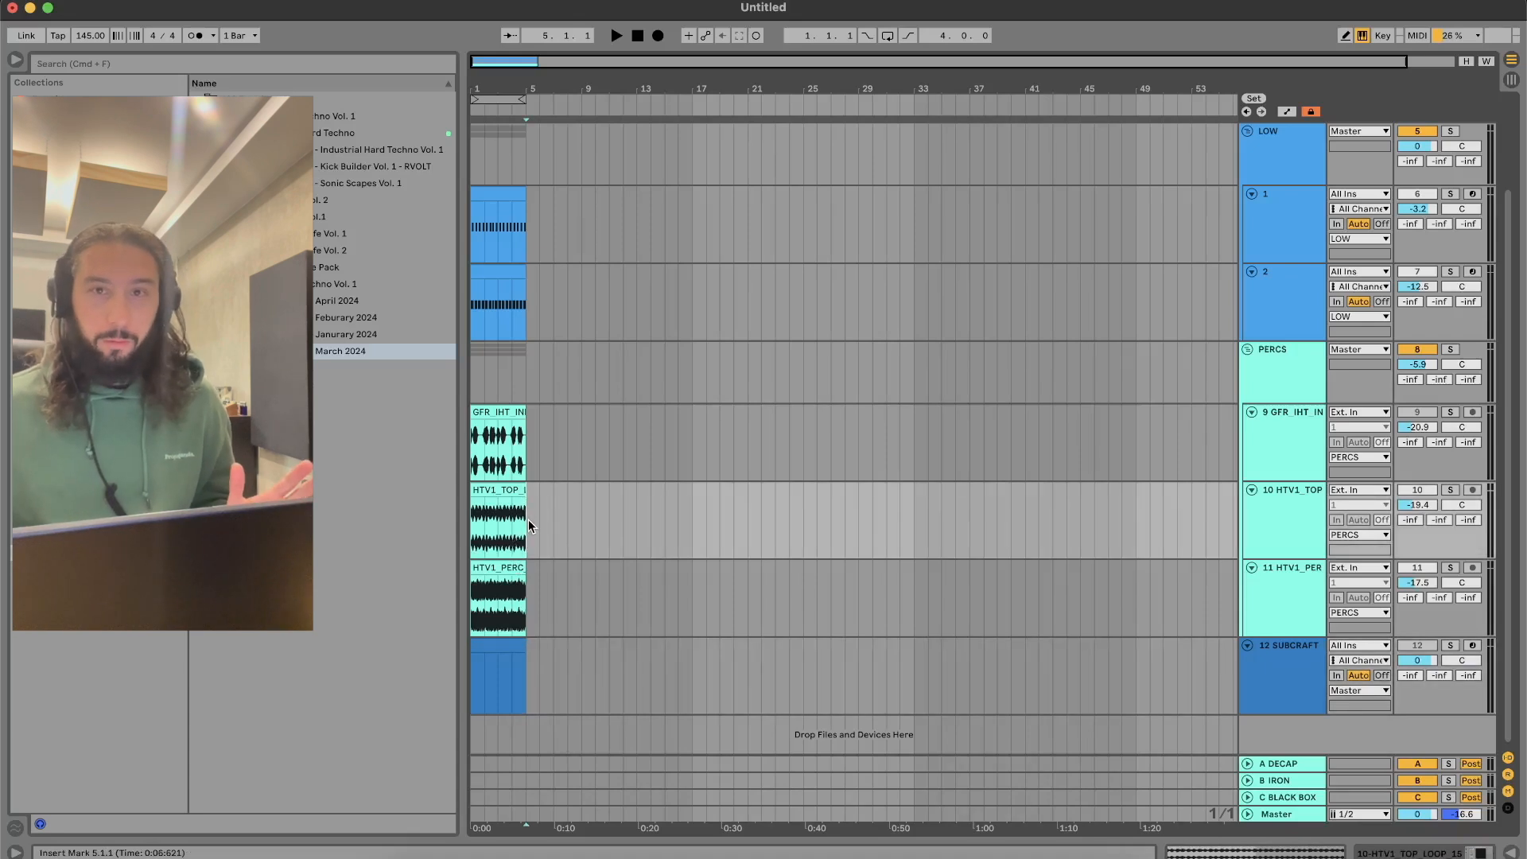